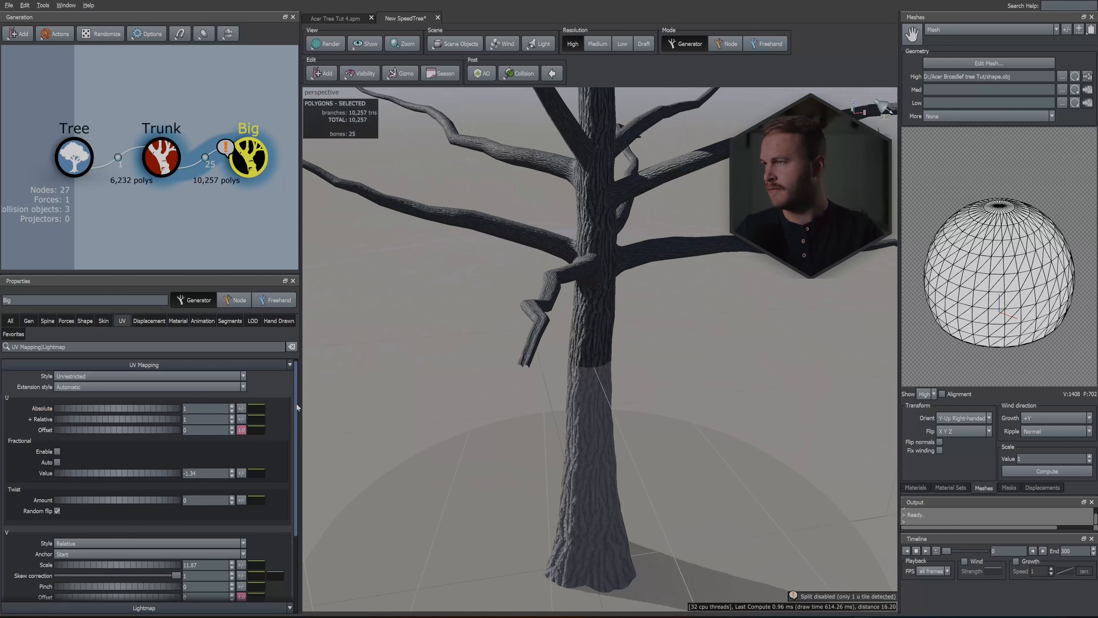
Set the skin split Spread of the Big branches to 0.8 for both Side 1 and Side 2.
left_click(103, 322)
left_click_drag(297, 400, 288, 545)
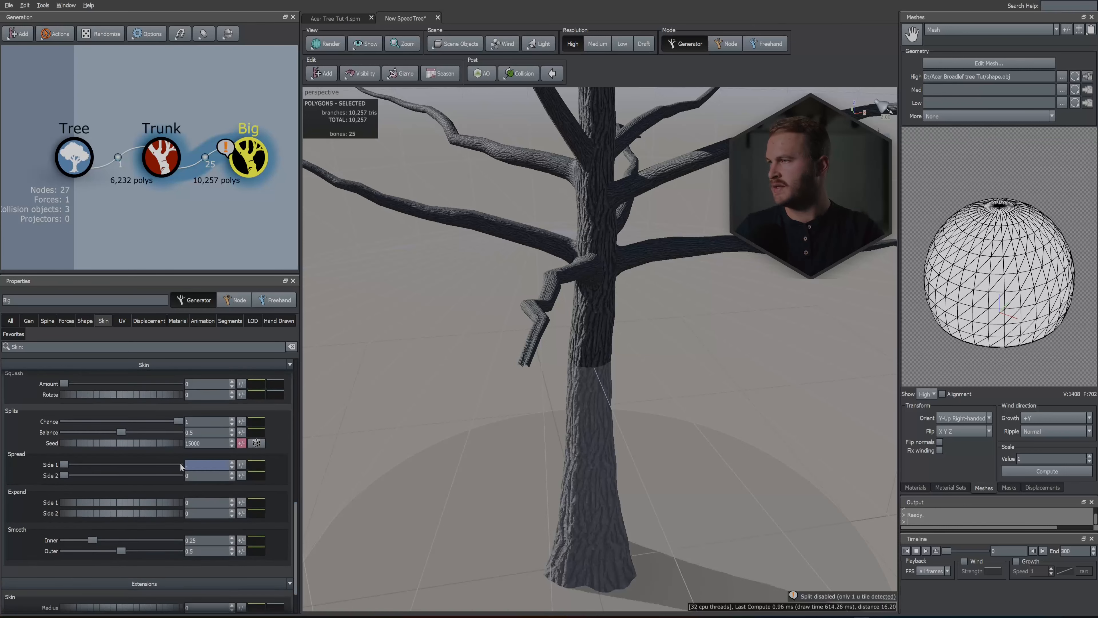
type(".8")
key("Tab")
type(".8")
key("Return")
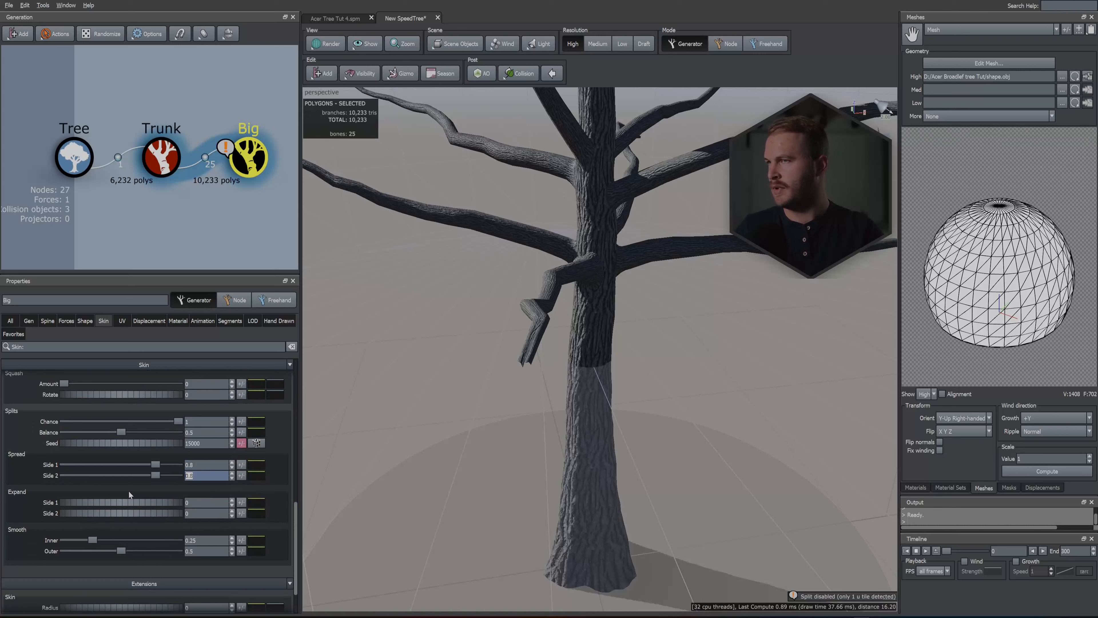
key("Tab")
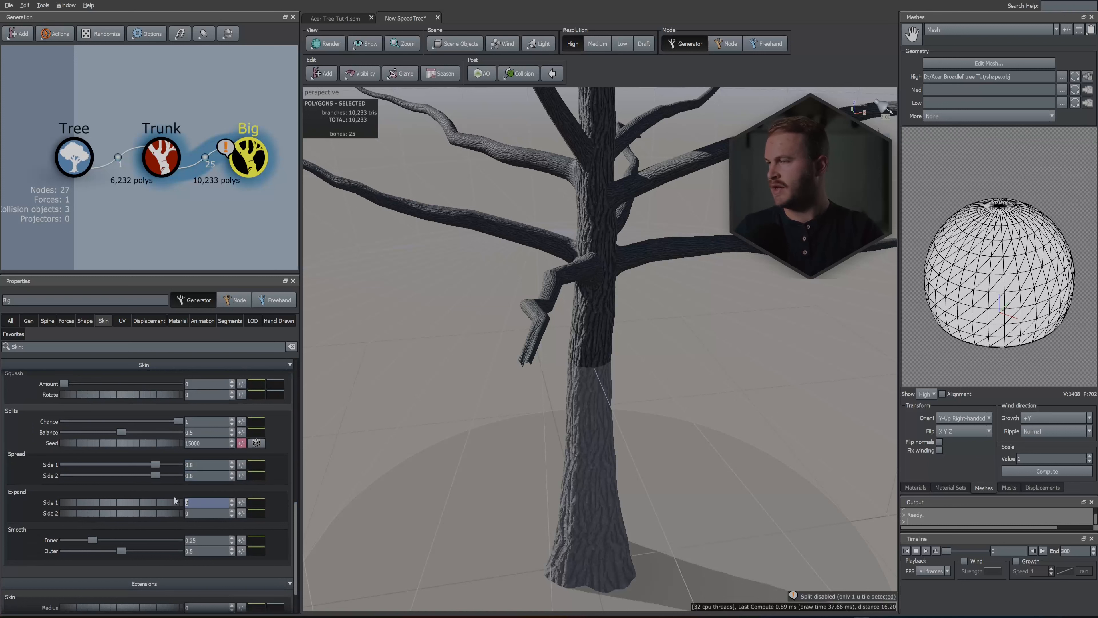
Set the skin split Expand of the Big branches to 0.45 for both Side 1 and Side 2.
type(".45")
key("Tab")
type(".4")
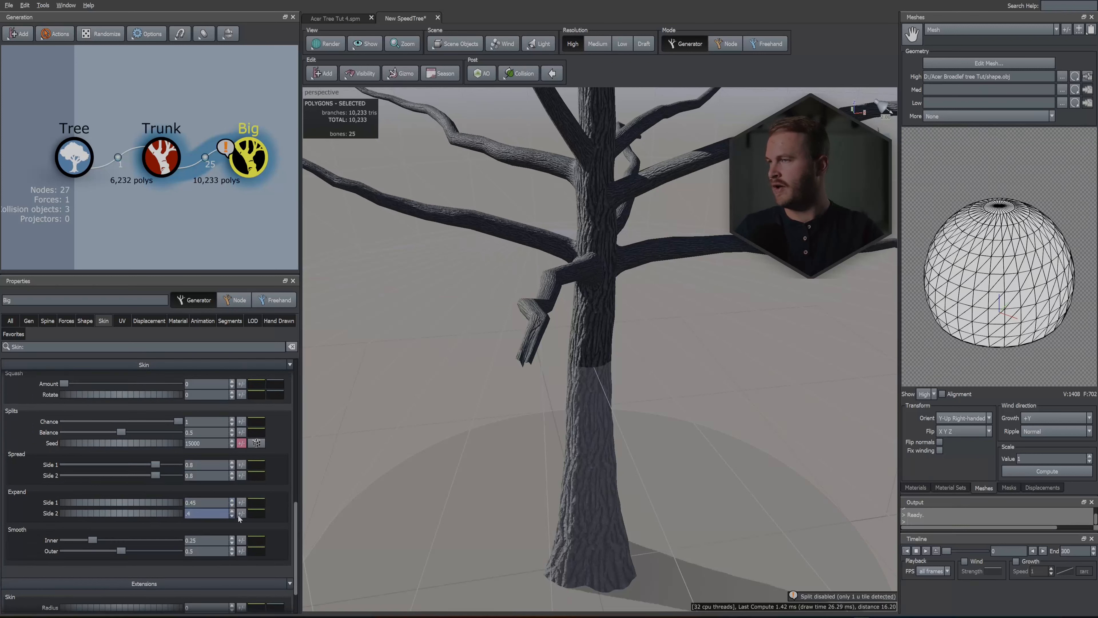
type("5")
key("Return")
Raise the end point of the Big branches' absolute skin radius profile curve to about 0.384 to thicken the tips.
scroll(158, 416, "up", 10)
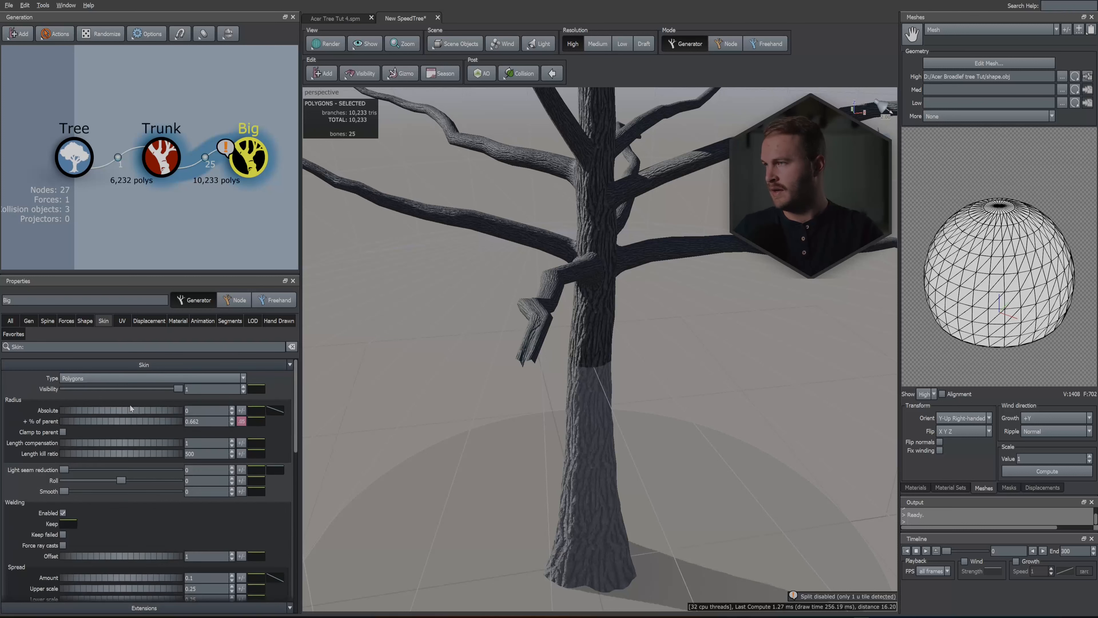
left_click(276, 411)
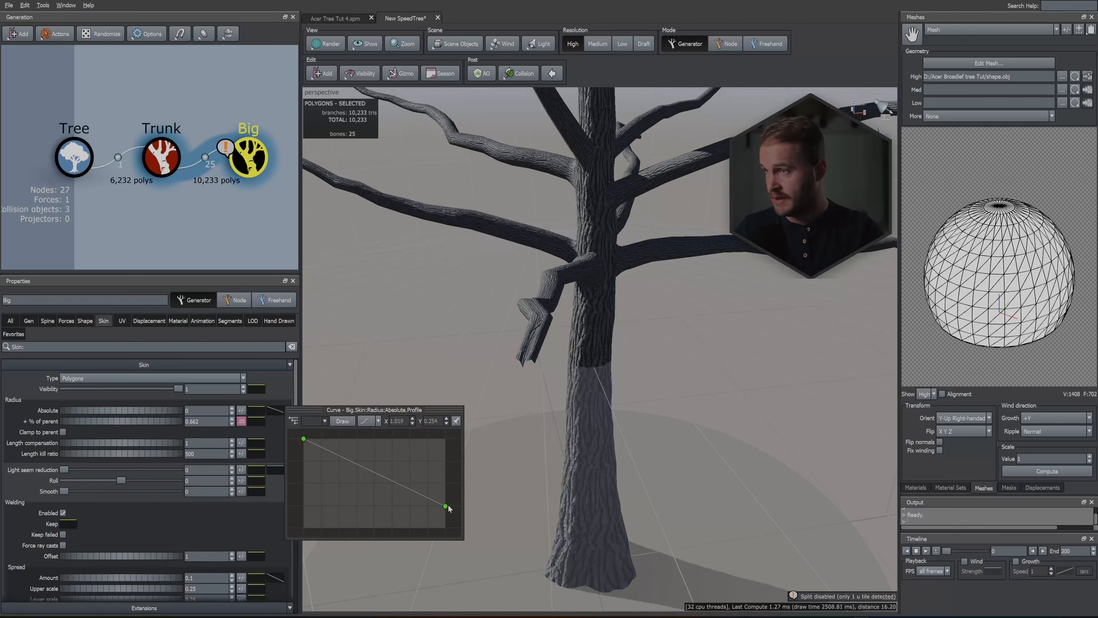
left_click_drag(445, 506, 446, 491)
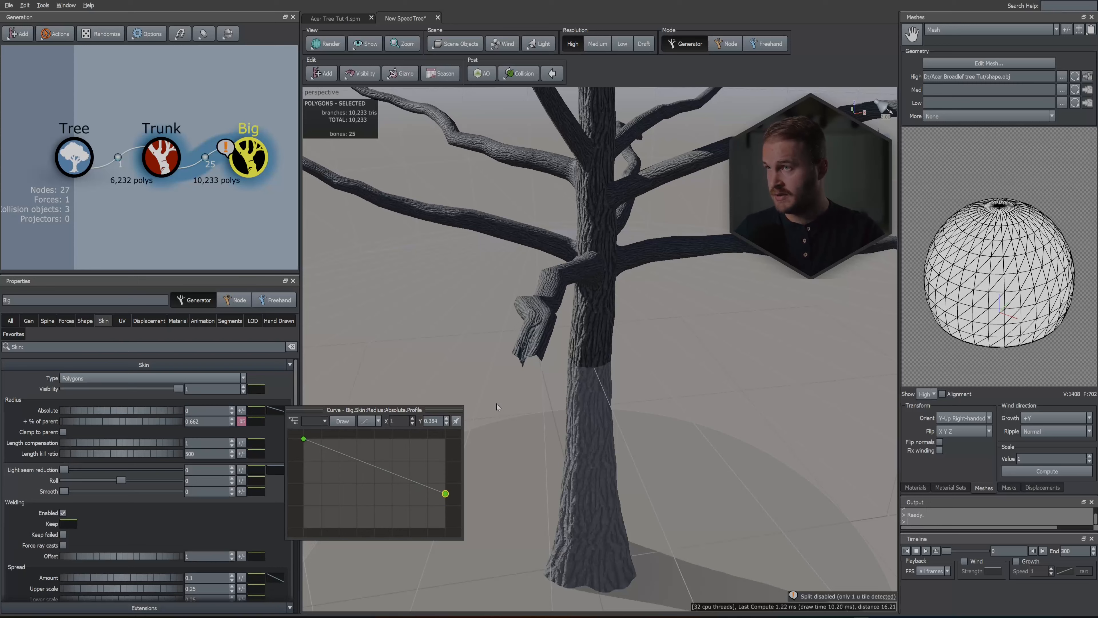
scroll(497, 407, "down", 5)
left_click_drag(514, 341, 553, 323)
scroll(542, 321, "up", 4)
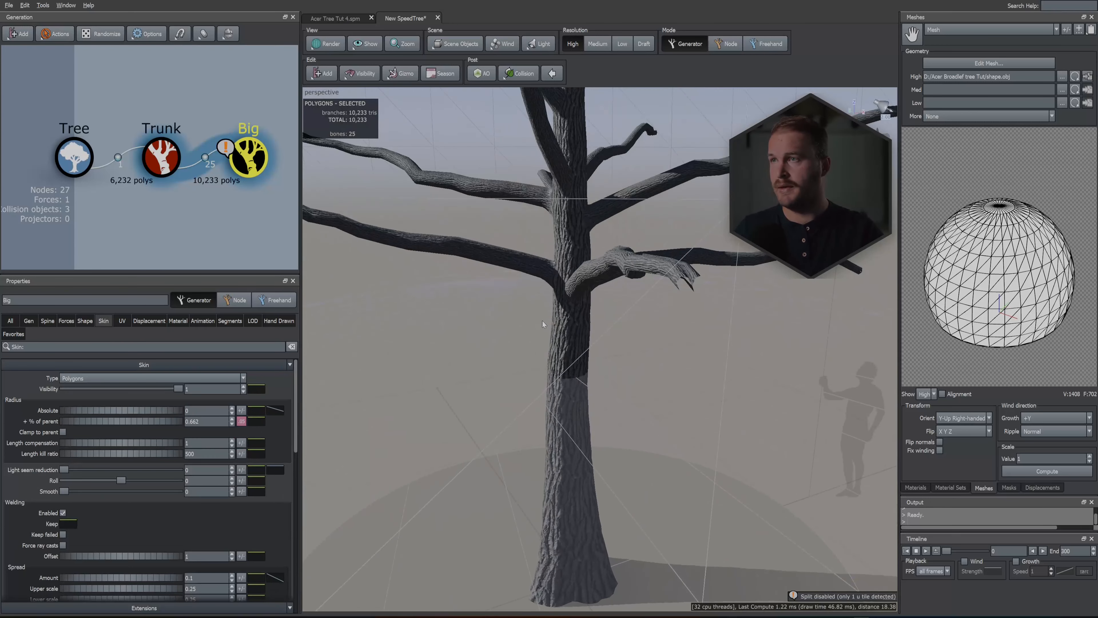
Add a second level of Big branches growing from the Big generator.
scroll(542, 325, "down", 5)
left_click(259, 162)
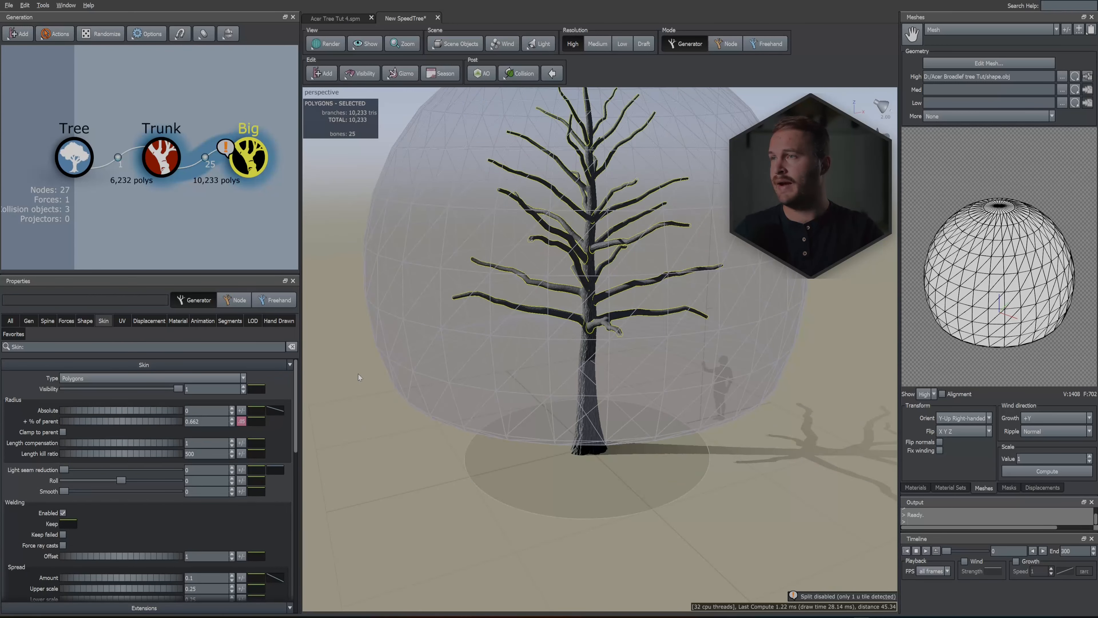
right_click(358, 374)
mouse_move(440, 381)
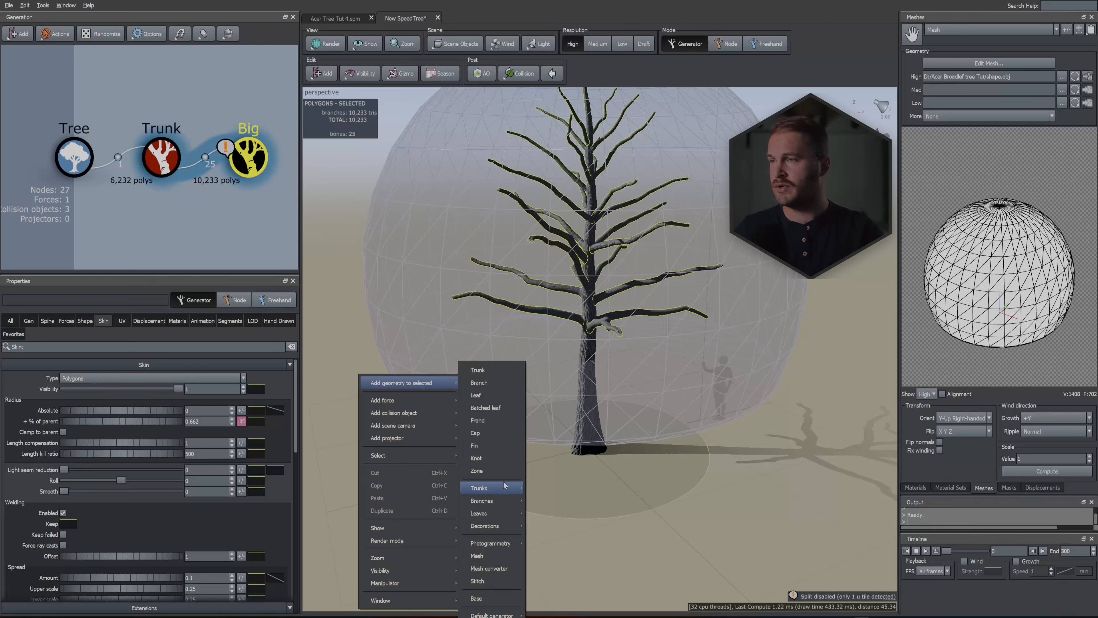
mouse_move(496, 502)
left_click(552, 510)
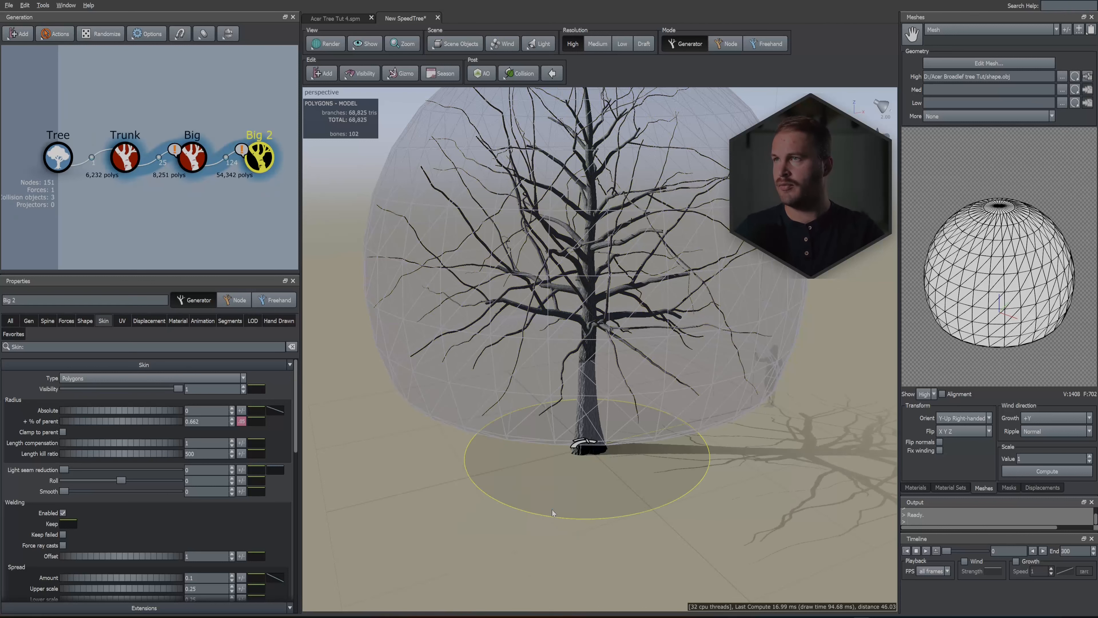
Set the generation Frequency and Count of the Big 2 branches to 0.
left_click(515, 484)
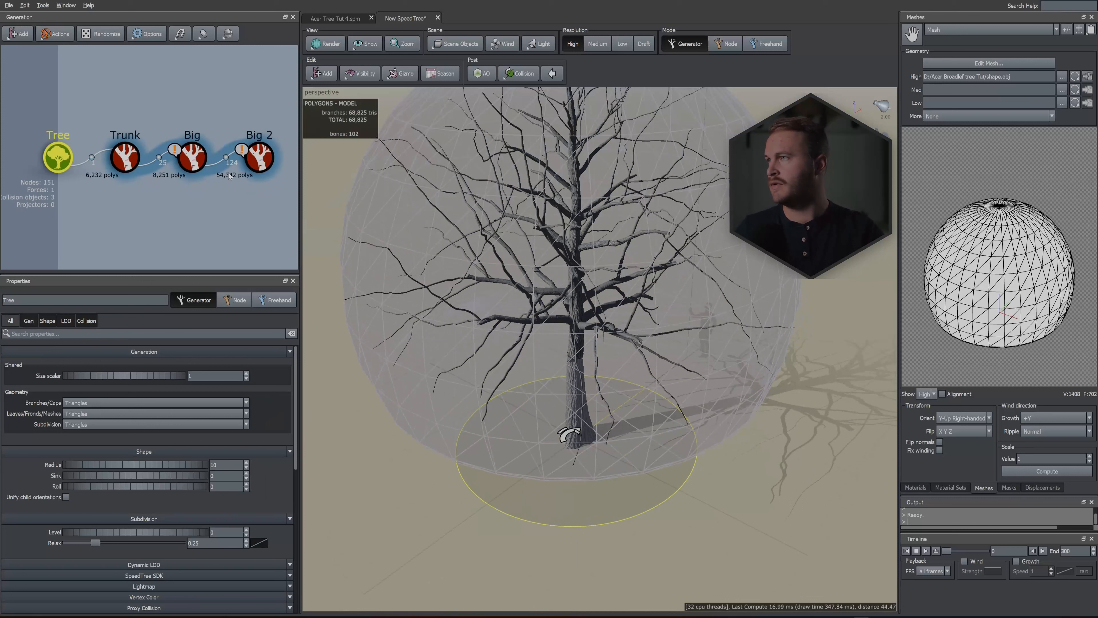
left_click(259, 158)
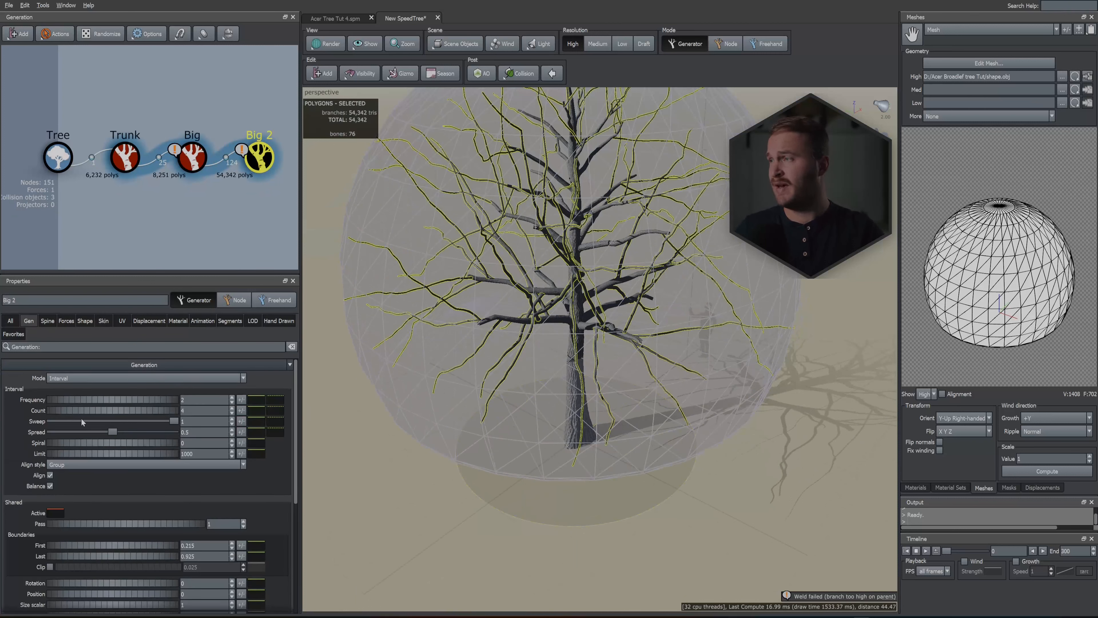
double_click(200, 400)
type("0")
key("Return")
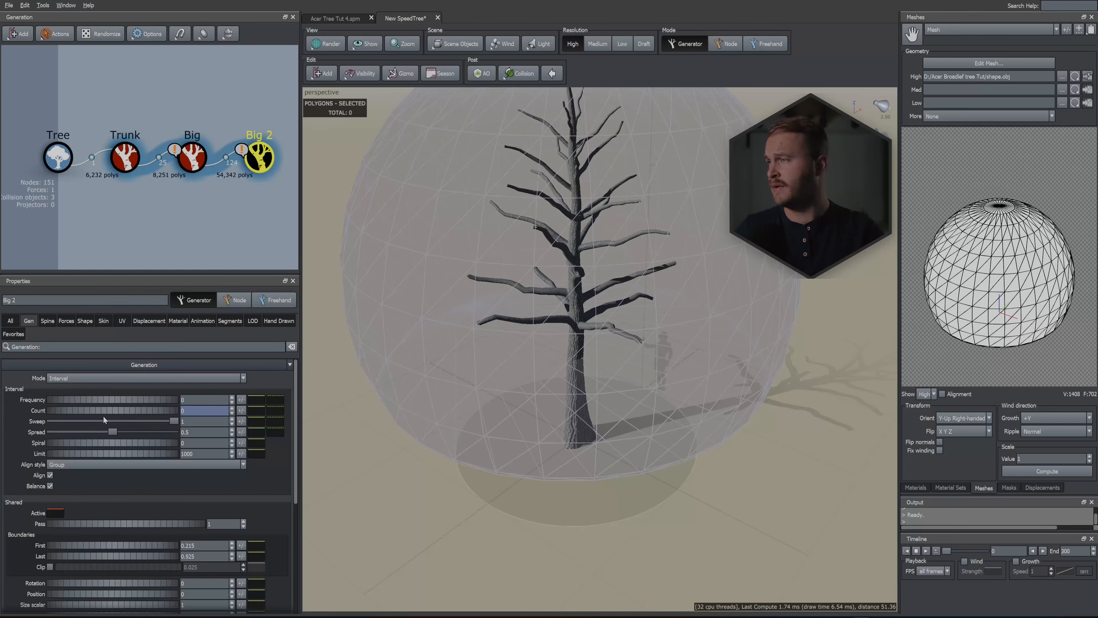
Set the Extend parent type of the Big 2 generator to Any.
scroll(103, 415, "down", 5)
left_click(69, 457)
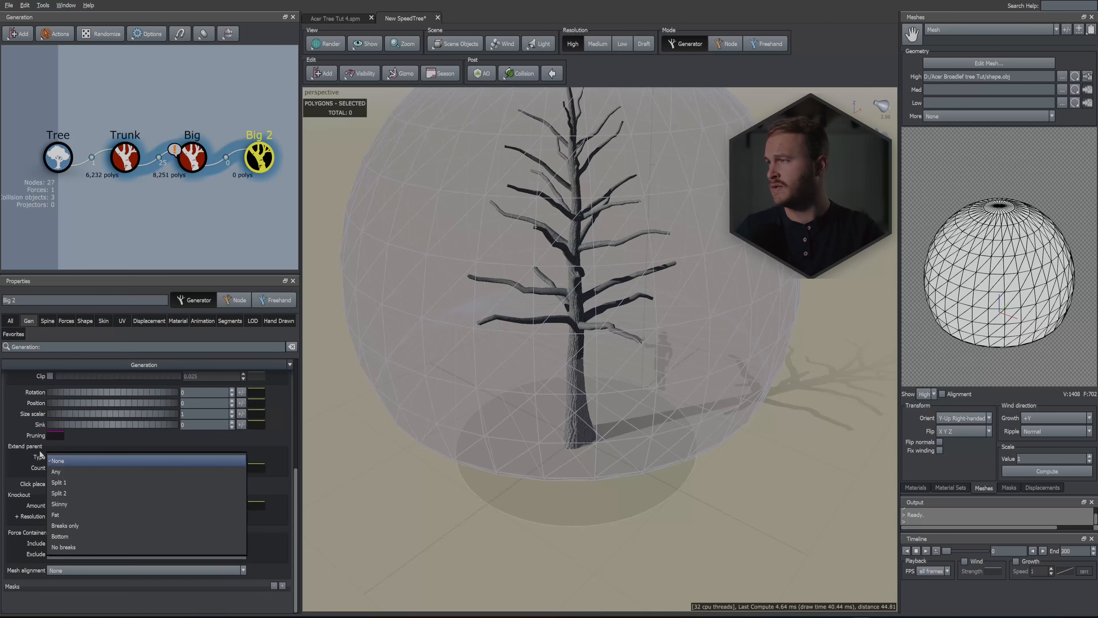
left_click(62, 472)
mouse_move(391, 455)
left_mouse_down()
mouse_move(412, 459)
mouse_move(390, 454)
left_mouse_up()
Shorten the Big branches by reducing their spine length's Shape scale to about 0.46.
left_click(126, 158)
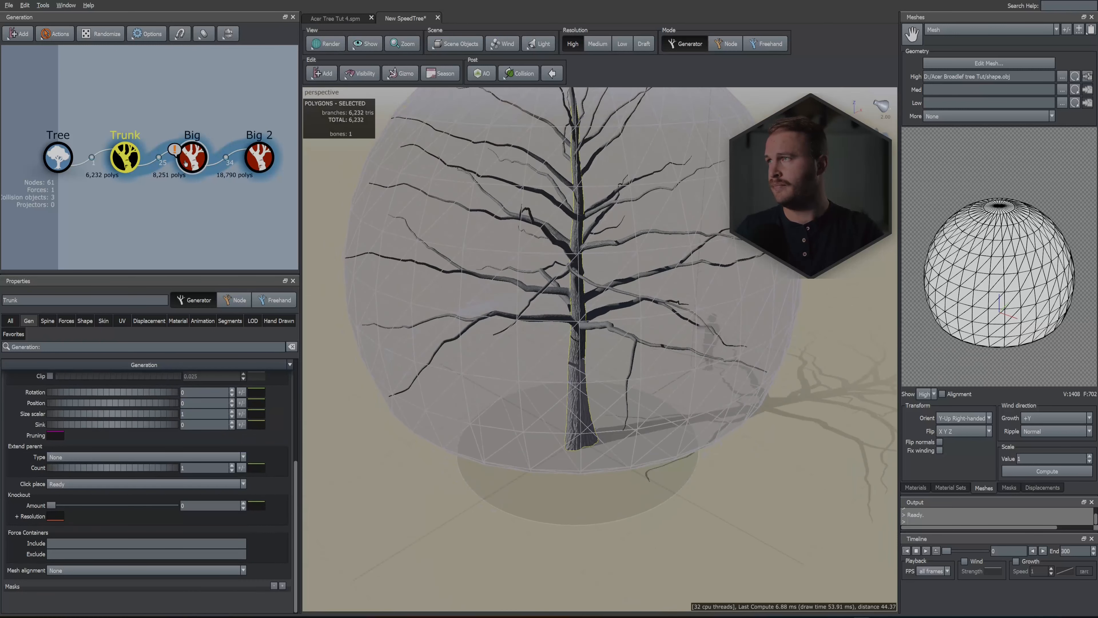
left_click(186, 162)
scroll(130, 424, "up", 3)
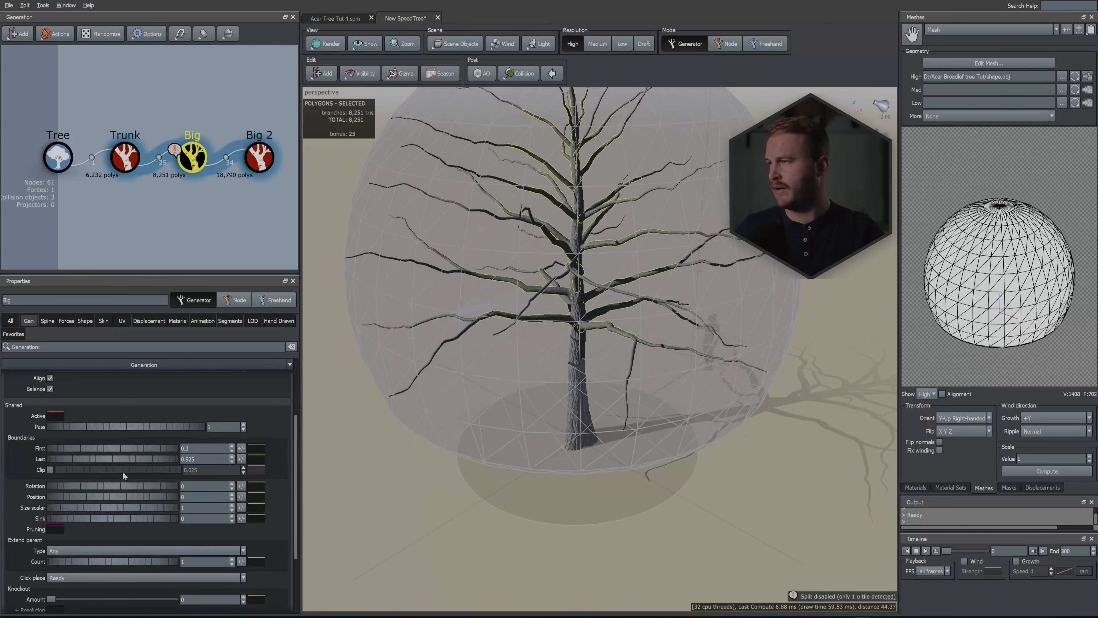
left_click(44, 321)
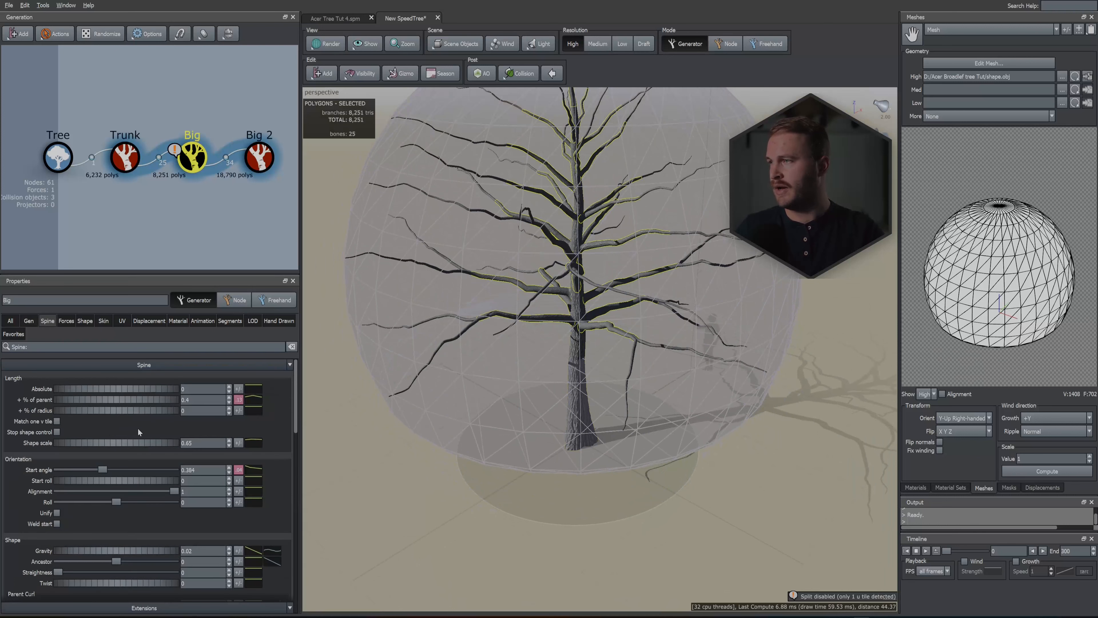
mouse_move(158, 443)
left_mouse_down()
mouse_move(143, 443)
mouse_move(153, 439)
left_mouse_up()
Open the variance settings for the skin split Spread of the Big branches.
left_click(258, 162)
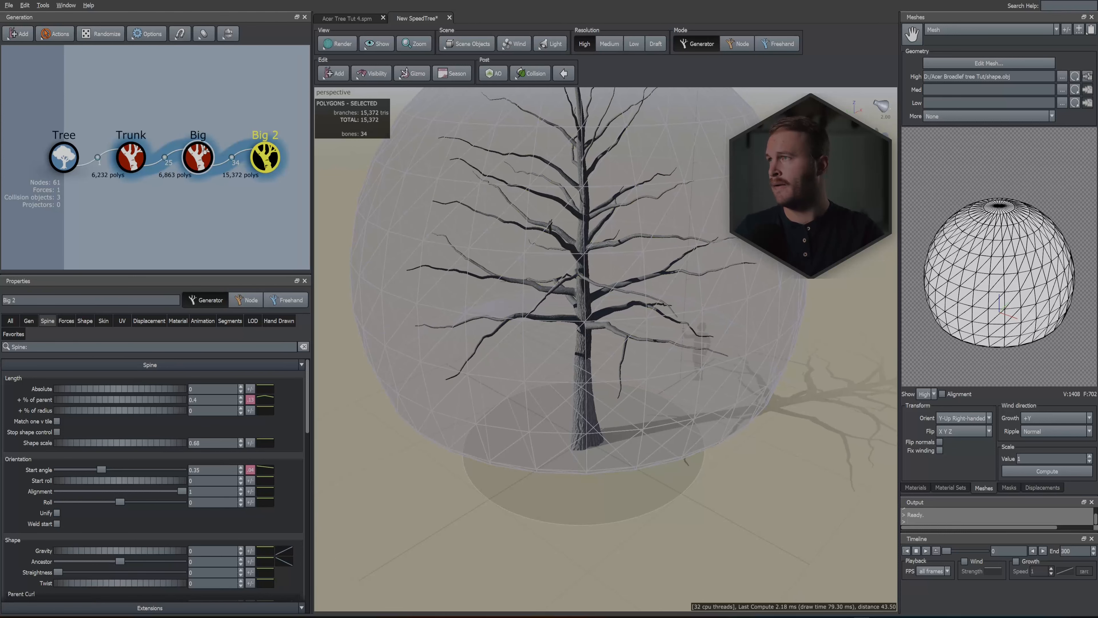
left_click(205, 150)
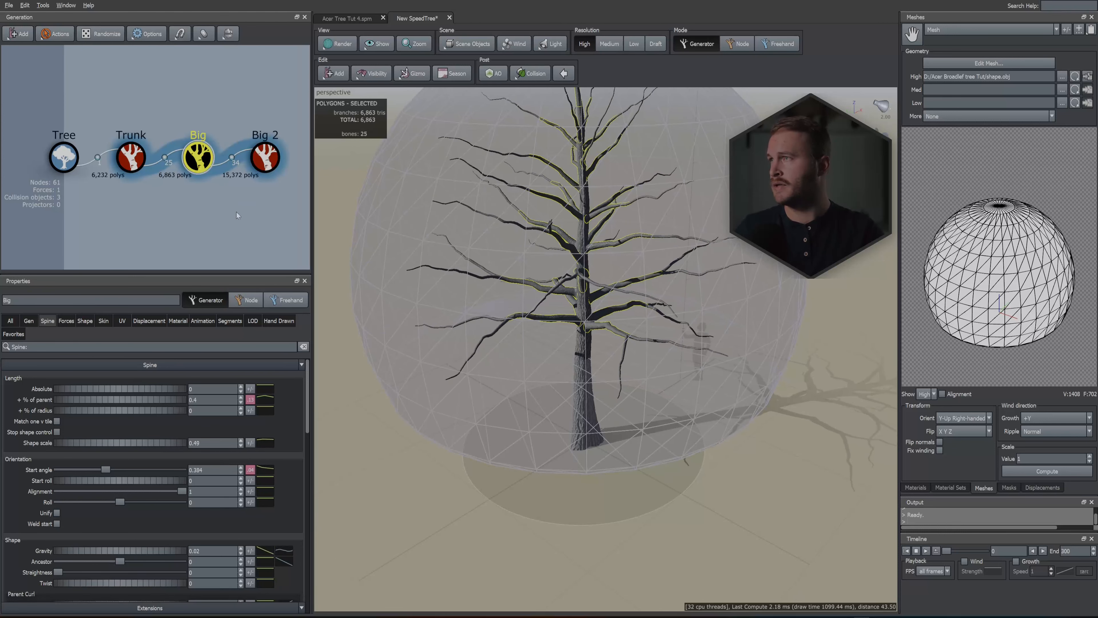
left_click(103, 321)
scroll(32, 454, "down", 10)
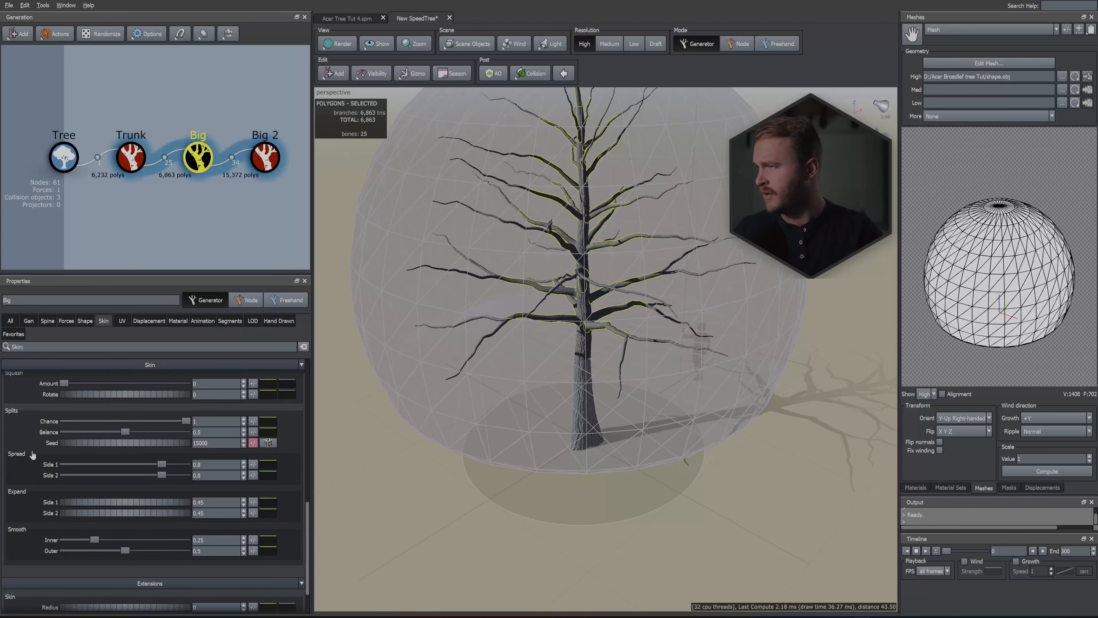
left_click(253, 475)
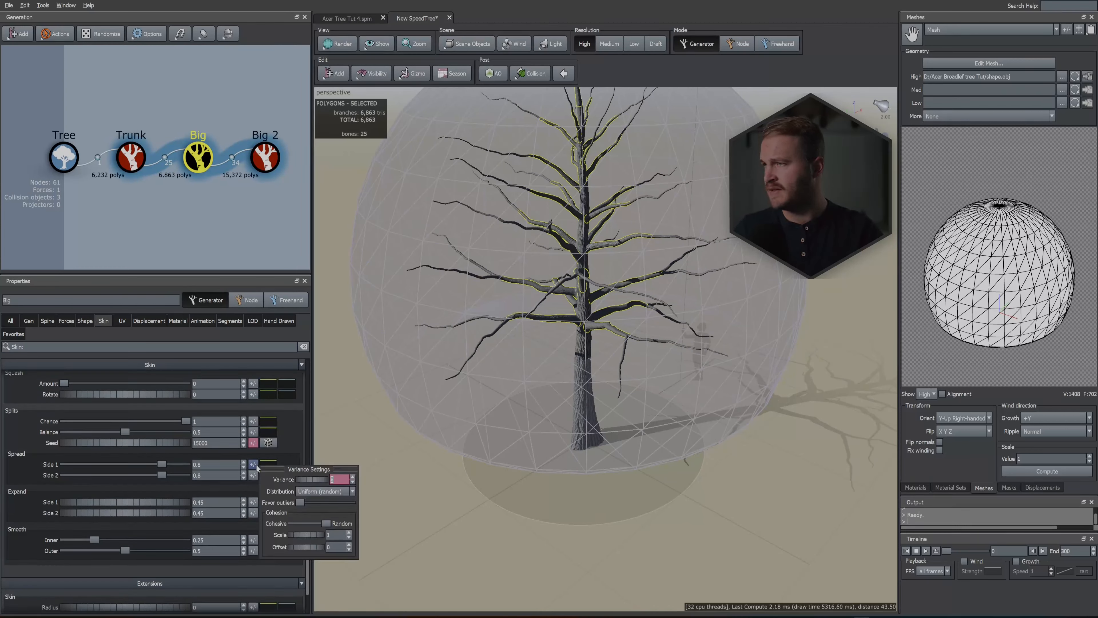
Set the late spine noise of the Big 2 branches to amount about 0.69, turbulence about 1.13 and smooth about 0.258.
left_click(265, 156)
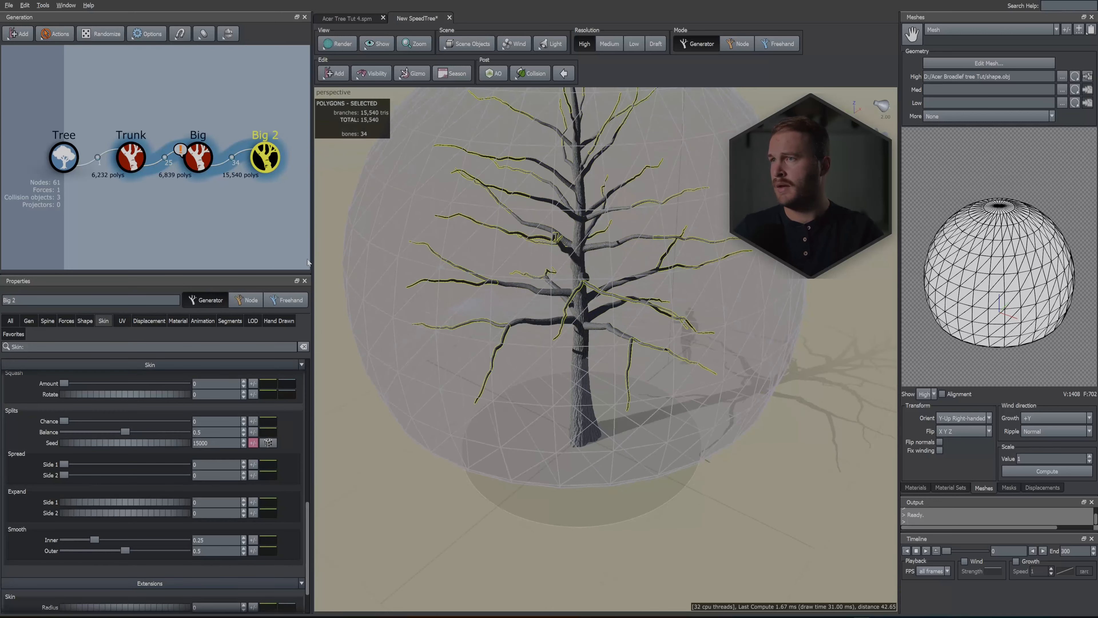
left_click(48, 321)
left_click_drag(305, 404, 303, 543)
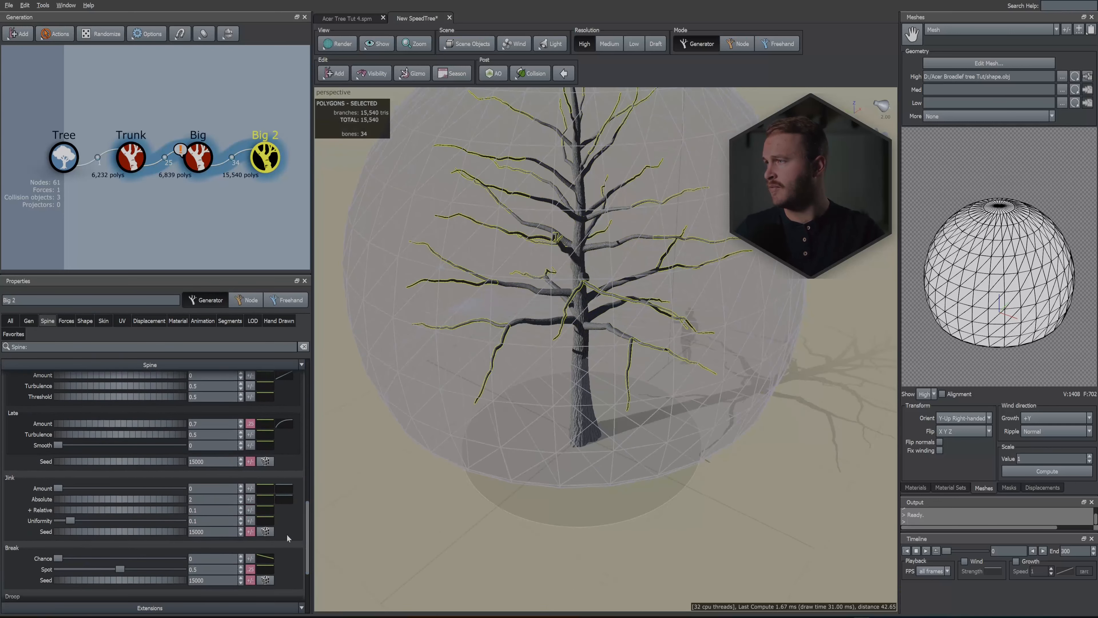
left_click_drag(104, 423, 120, 423)
left_click_drag(140, 433, 161, 433)
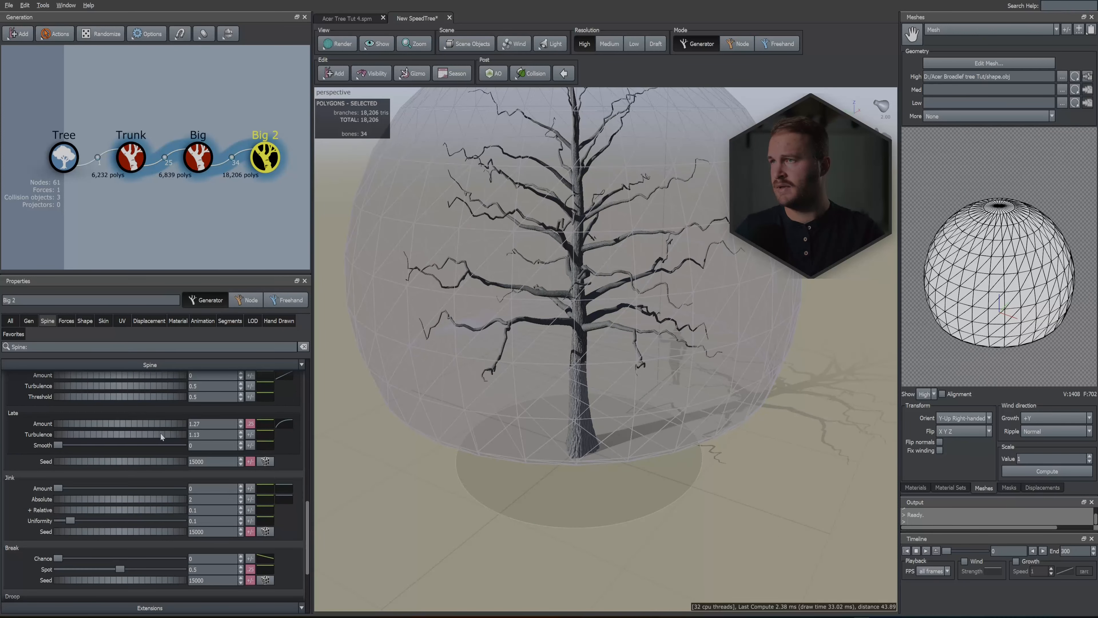
left_click_drag(81, 442, 88, 446)
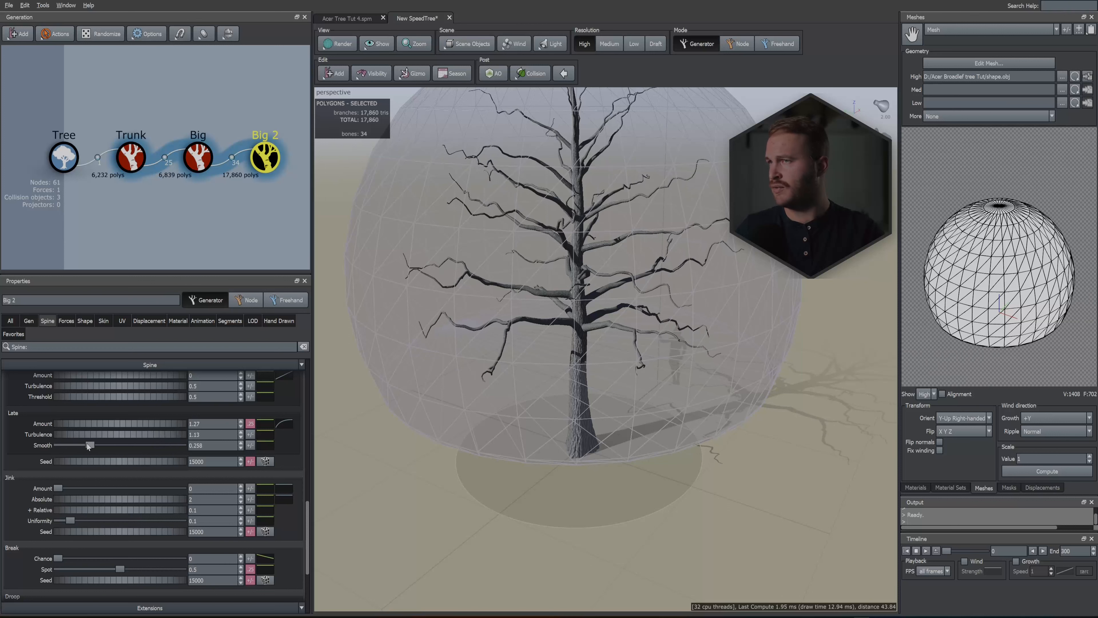
mouse_move(176, 423)
left_mouse_down()
mouse_move(144, 431)
mouse_move(166, 426)
left_mouse_up()
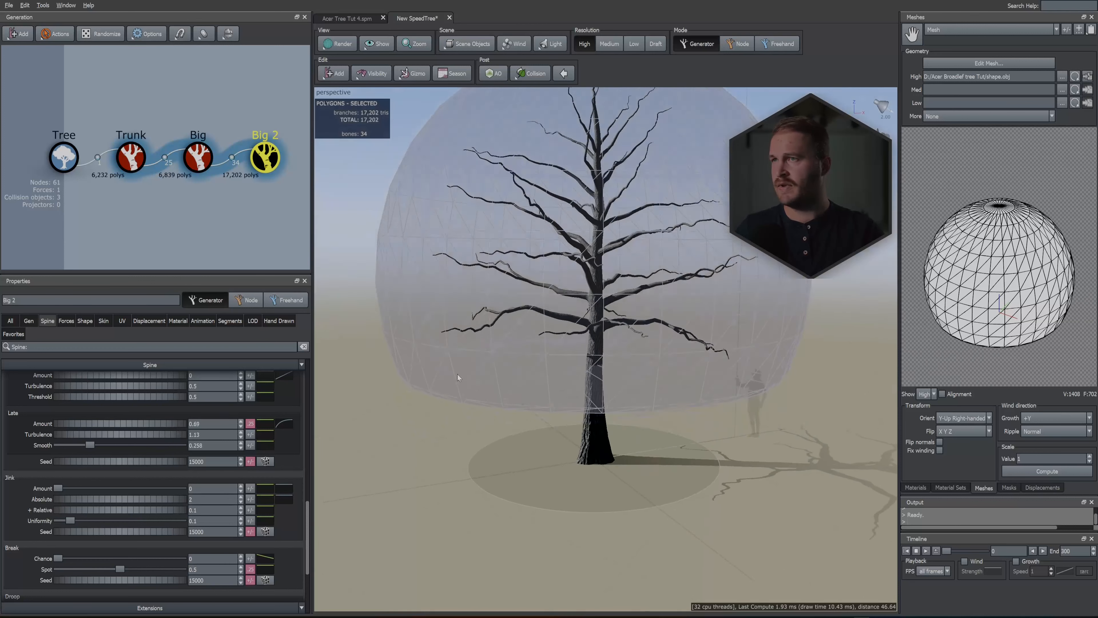
Add Bifurcating branches to the Big 2 generator and shorten them by reducing their spine Shape scale.
left_click_drag(459, 378, 418, 451)
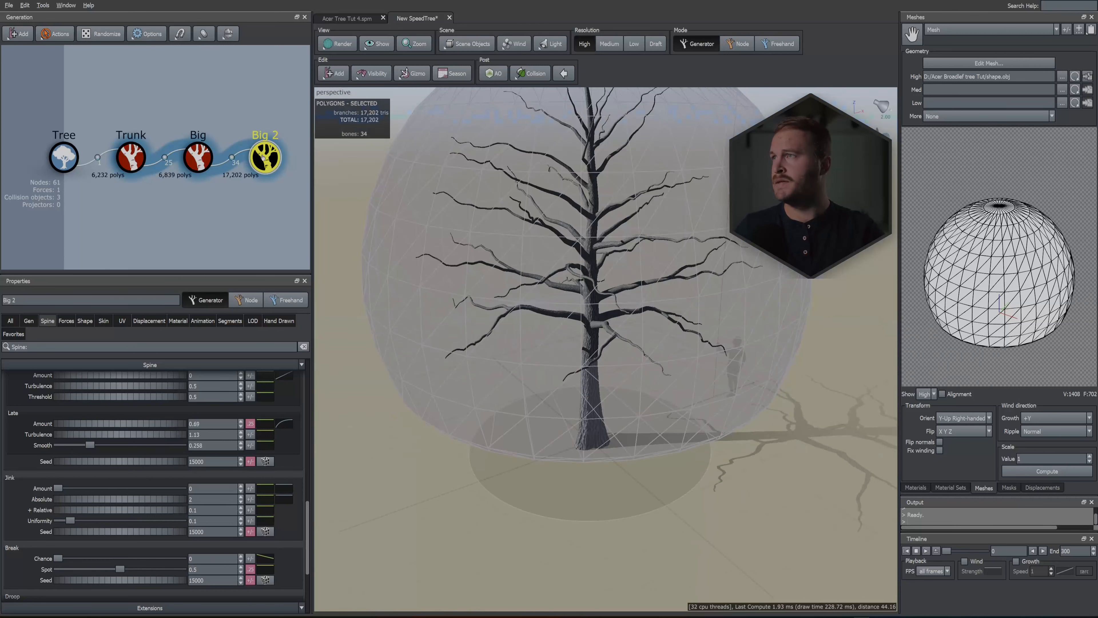
right_click(417, 451)
mouse_move(484, 224)
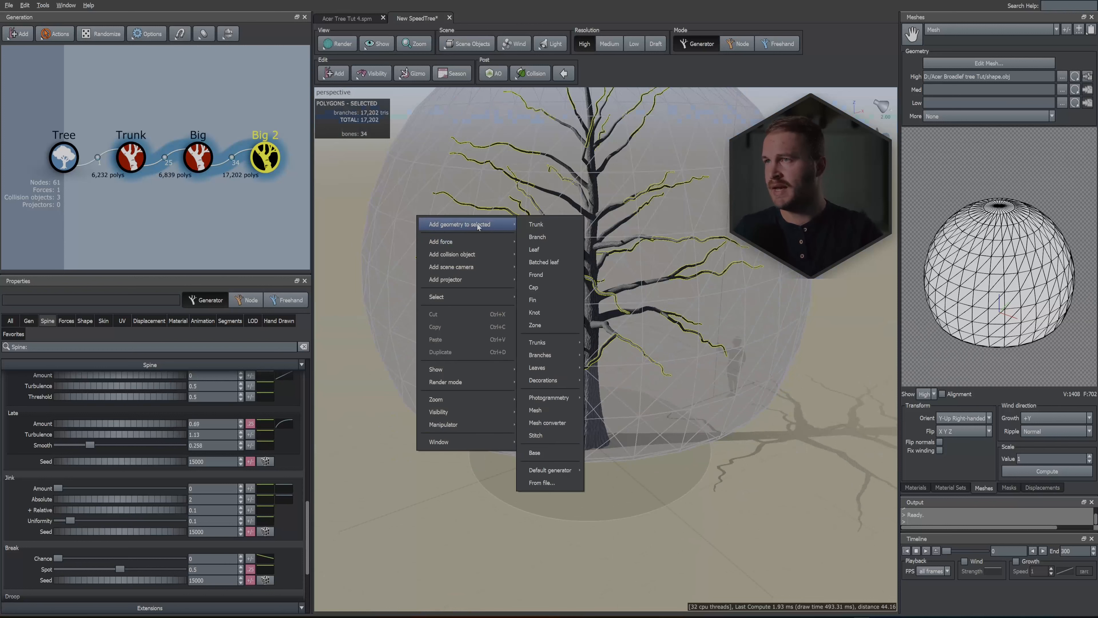
left_click(606, 354)
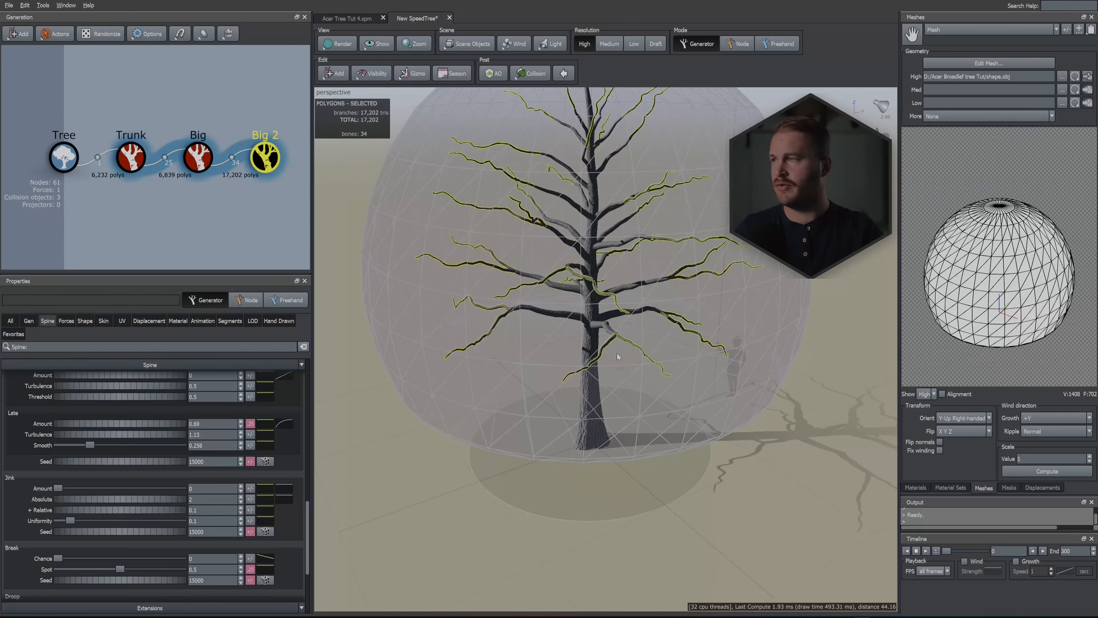
left_click_drag(309, 505, 308, 364)
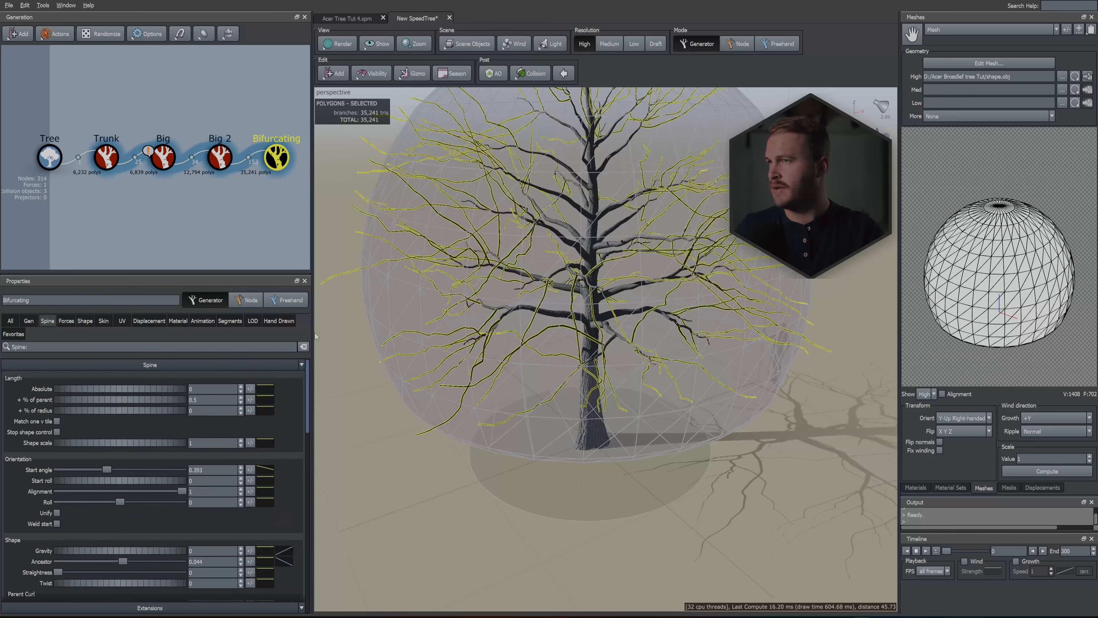
mouse_move(169, 440)
left_mouse_down()
mouse_move(147, 444)
mouse_move(156, 440)
left_mouse_up()
Set the Extend parent type of the Bifurcating generator to Any.
left_click(29, 321)
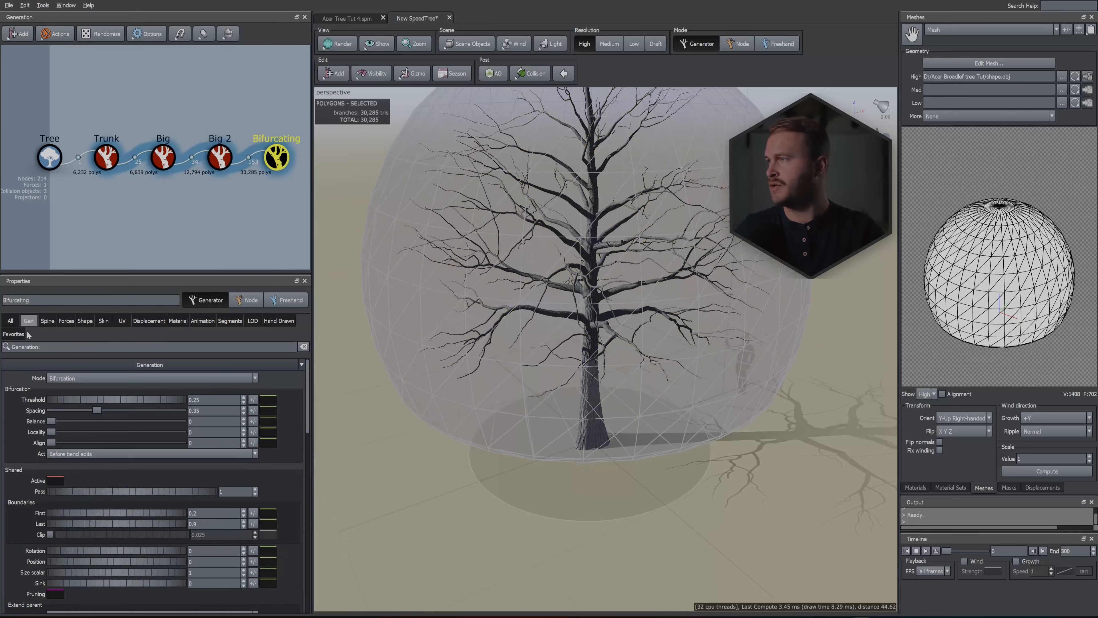
scroll(57, 505, "down", 3)
left_click(66, 458)
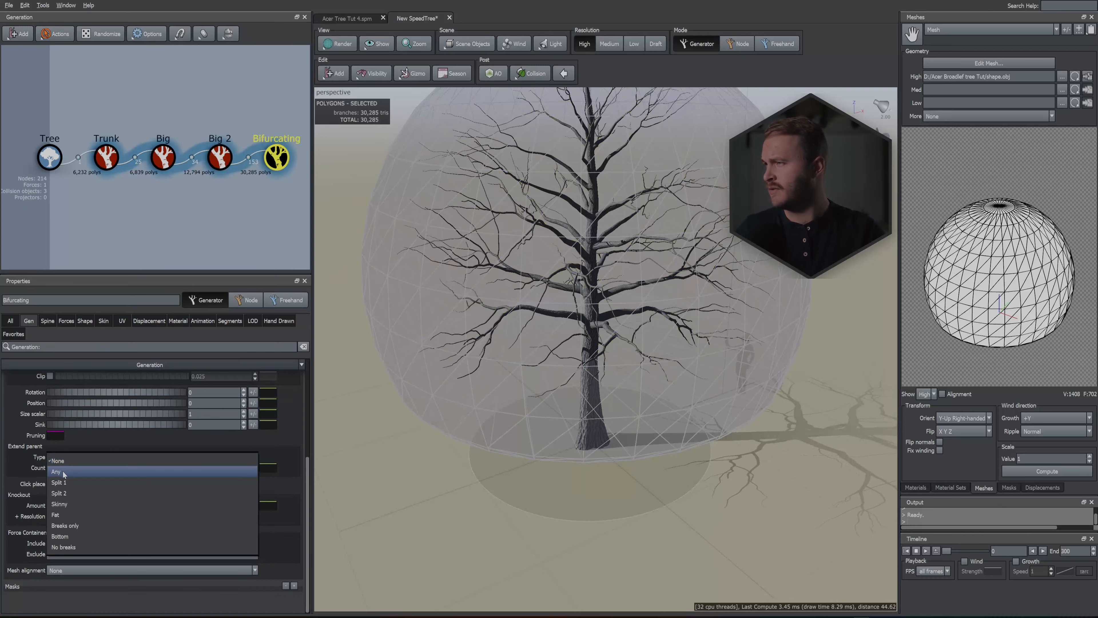
left_click(69, 469)
left_click_drag(371, 432, 397, 441)
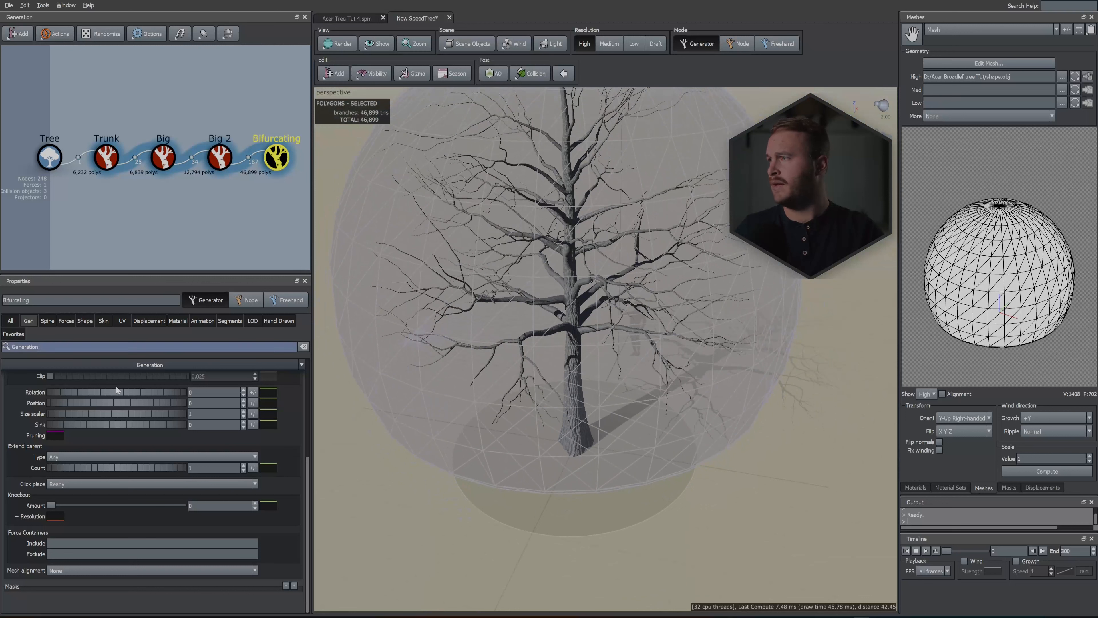
Set the Bifurcating branches' First boundary to 0.02 and their bifurcation Align to 0.75.
scroll(173, 509, "up", 3)
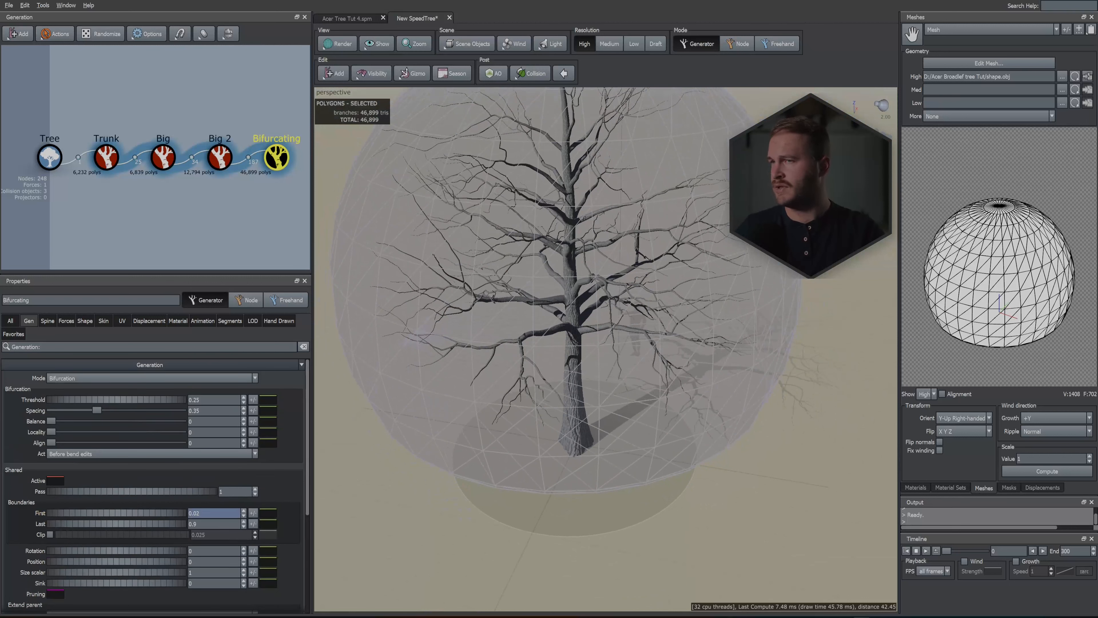
key("Return")
left_click_drag(424, 478, 533, 465)
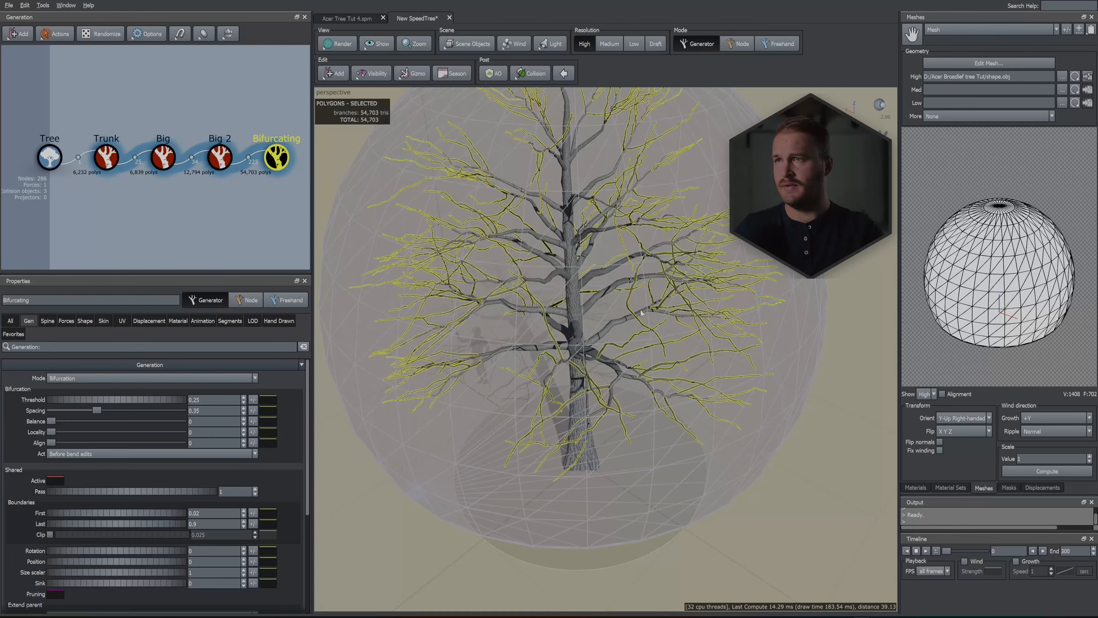
left_click_drag(663, 314, 566, 309)
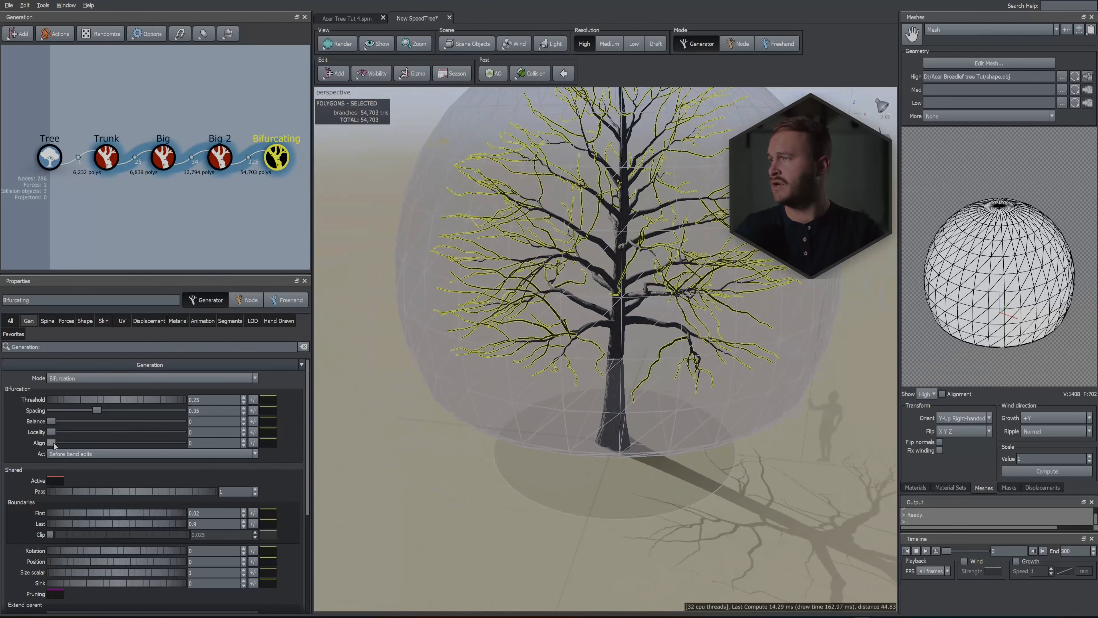
left_click_drag(51, 442, 150, 443)
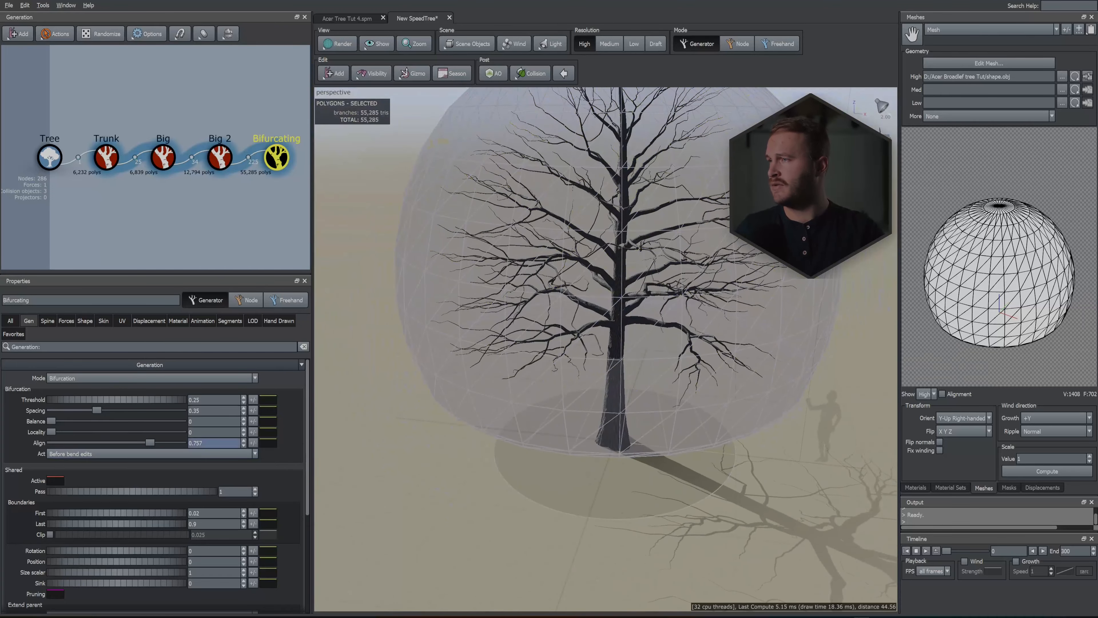
key("Return")
mouse_move(503, 383)
left_mouse_down()
mouse_move(545, 380)
mouse_move(549, 394)
mouse_move(518, 379)
left_mouse_up()
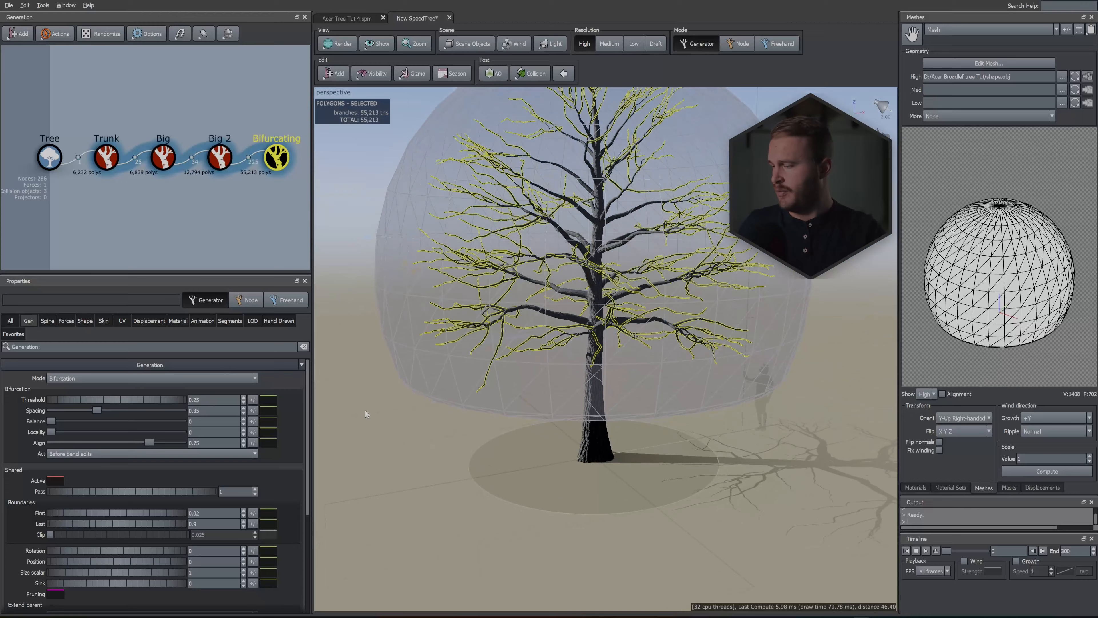
Duplicate the Bifurcating generator and attach the copy as a child of the original.
key("ctrl+d")
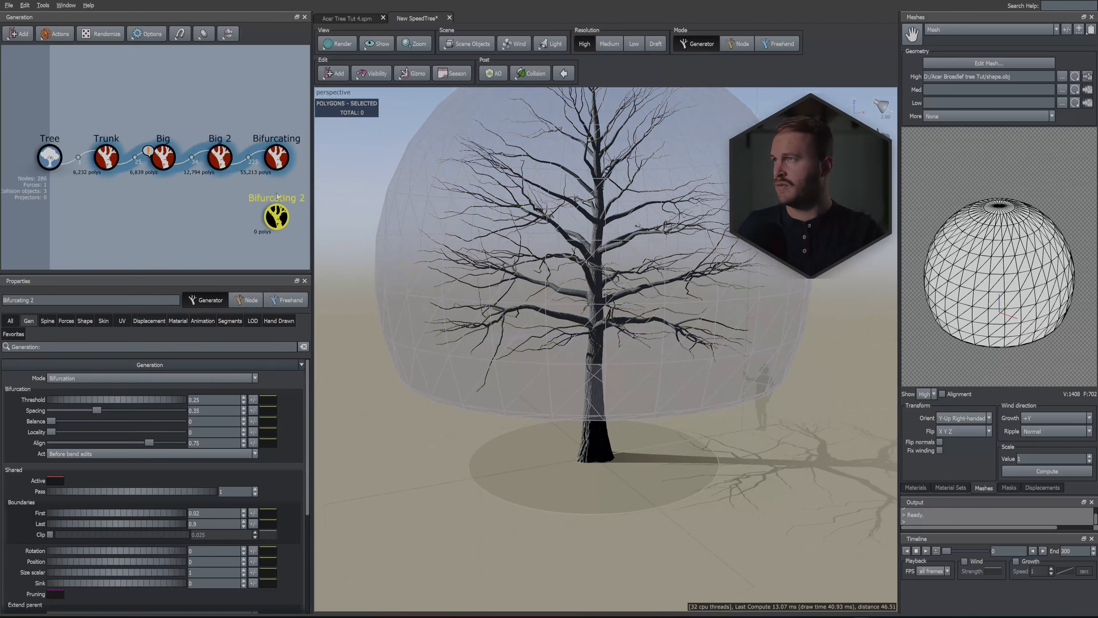
left_click_drag(283, 215, 278, 160)
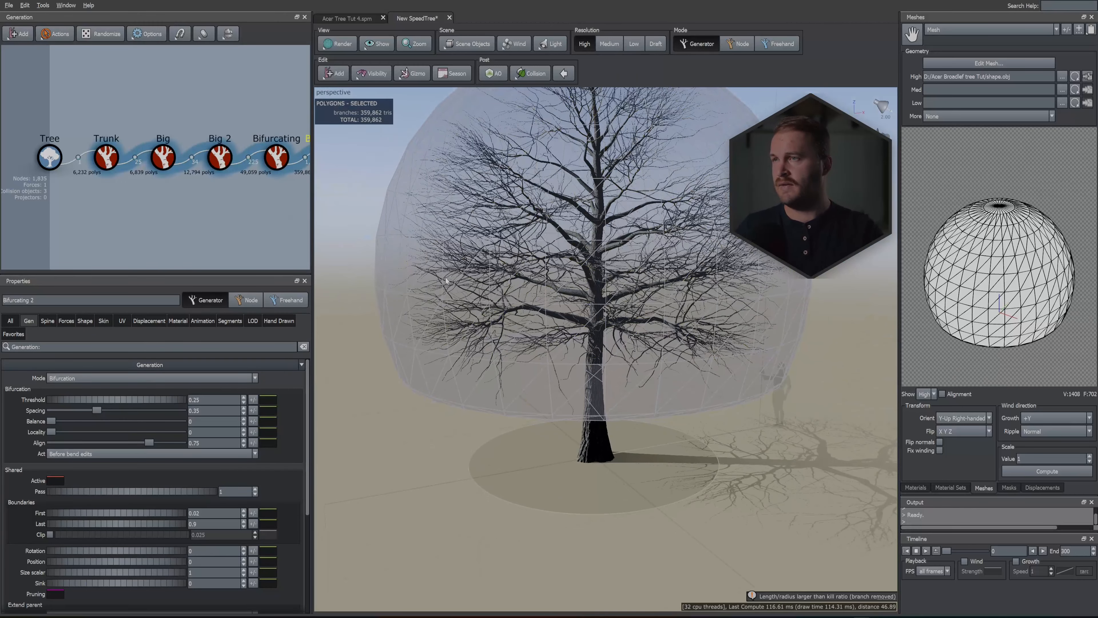
scroll(454, 292, "up", 2)
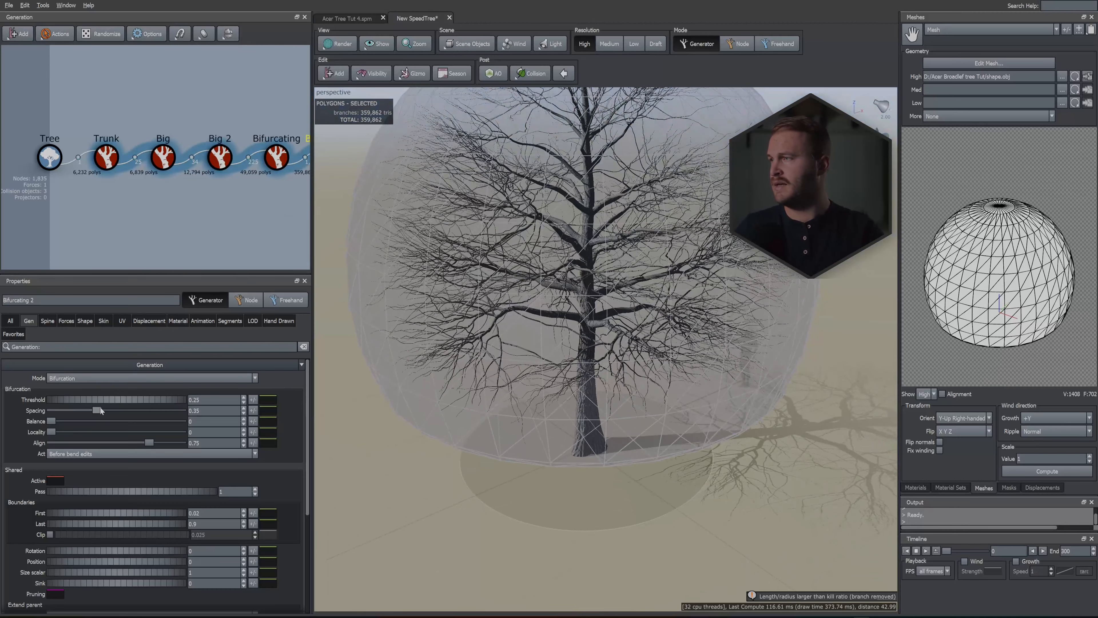
Set the bifurcation Spacing of Bifurcating 2 to 0.75 and its Align to about 0.698.
key("Return")
left_click_drag(364, 386, 411, 381)
left_click_drag(150, 443, 146, 443)
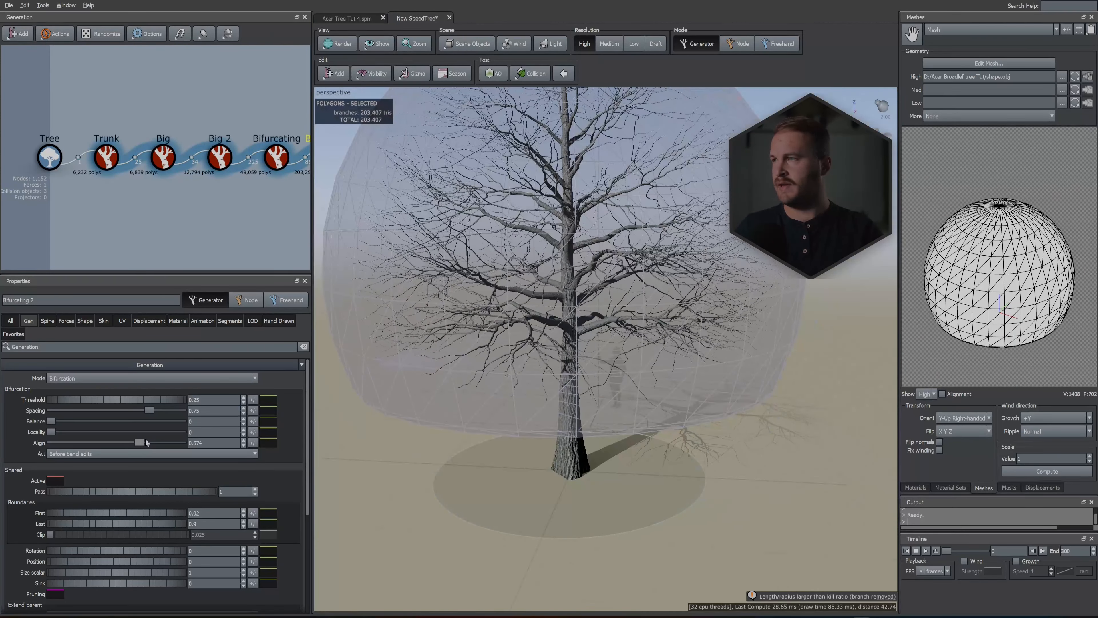
scroll(234, 225, "down", 2)
scroll(433, 303, "down", 2)
left_click_drag(433, 303, 380, 328)
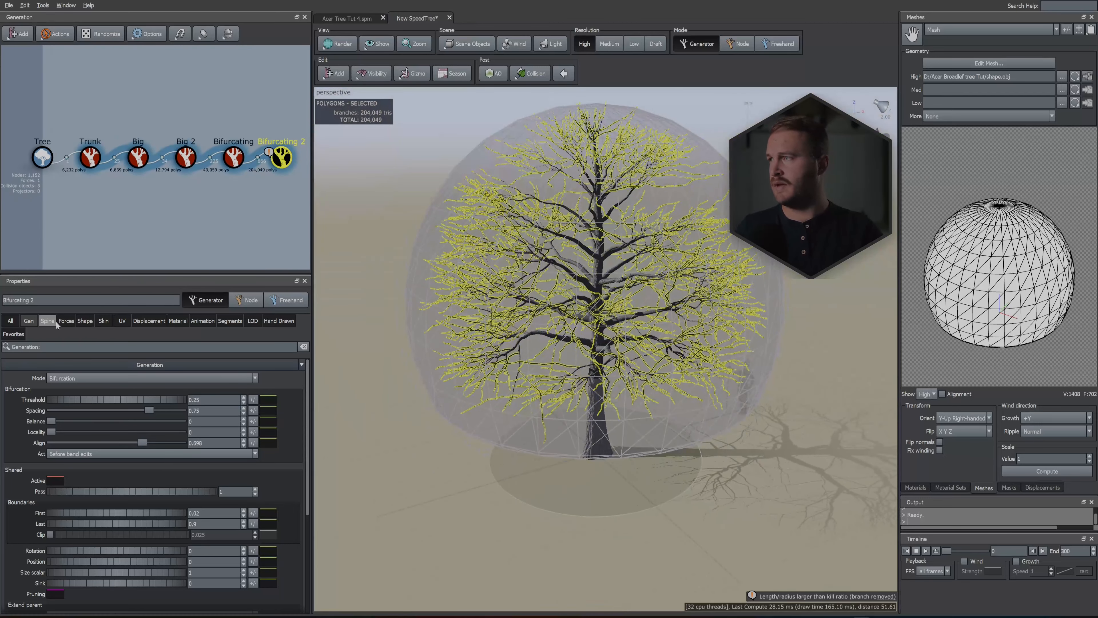
Shorten the Bifurcating 2 branches by setting their spine Shape scale to 0.41.
left_click(48, 321)
left_click_drag(154, 442, 150, 444)
mouse_move(437, 460)
left_mouse_down()
mouse_move(453, 444)
mouse_move(445, 459)
left_mouse_up()
Add another level of Bifurcating branches to the Bifurcating 2 generator.
left_click(280, 163)
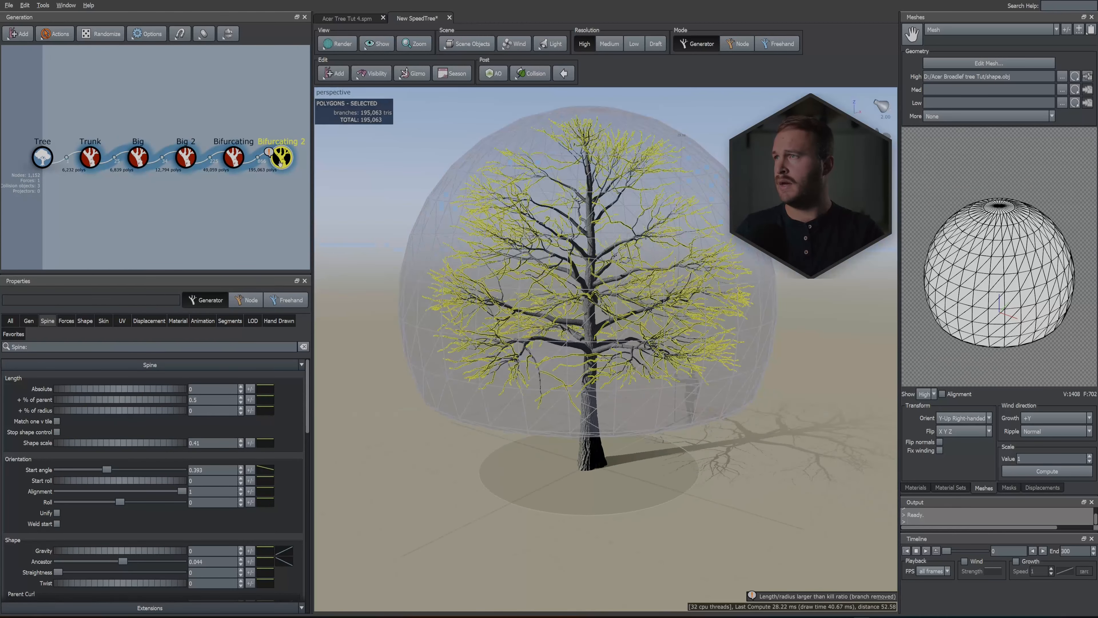
right_click(380, 238)
mouse_move(432, 243)
mouse_move(533, 379)
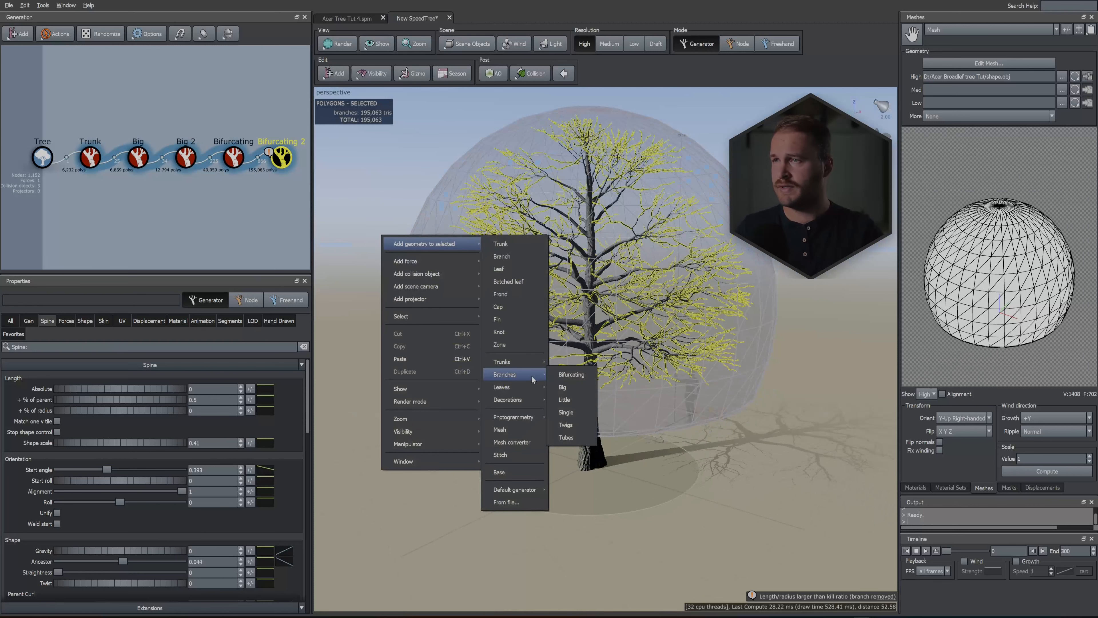
left_click(584, 376)
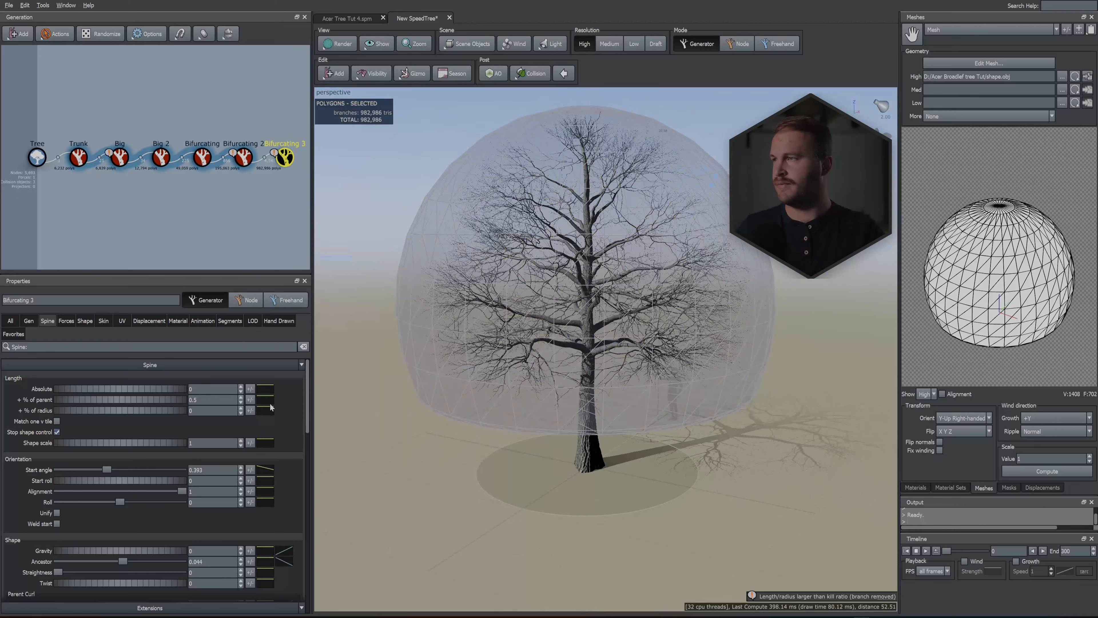
Set the bifurcation Spacing of the Bifurcating 3 branches to 0.75.
mouse_move(268, 403)
left_click_drag(436, 428, 436, 474)
left_click_drag(536, 320, 606, 390)
left_click(29, 320)
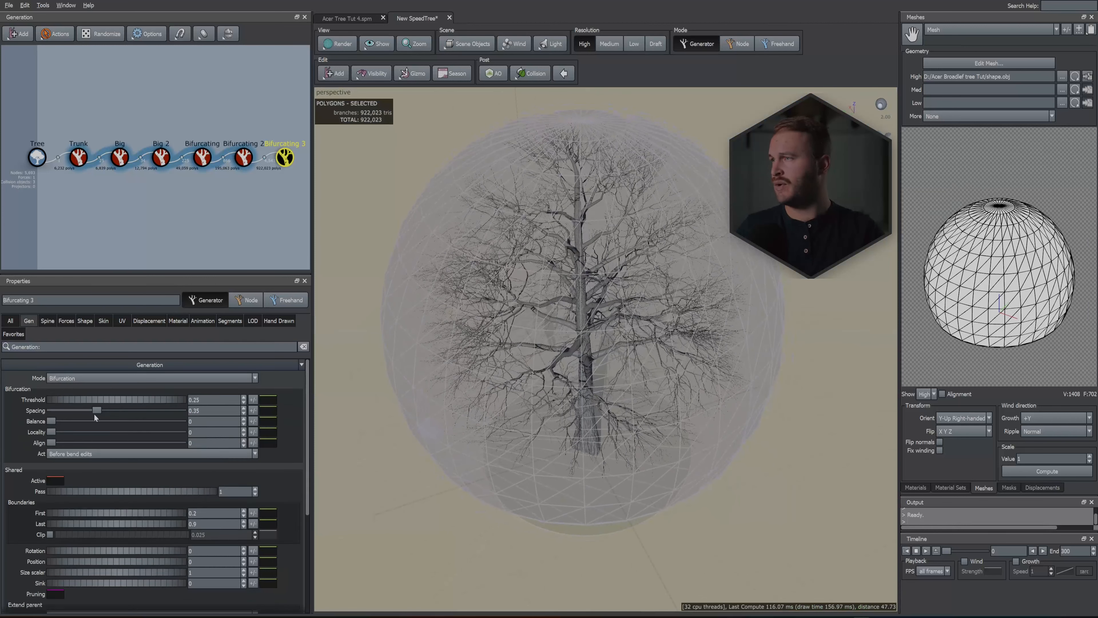
left_click_drag(97, 410, 132, 411)
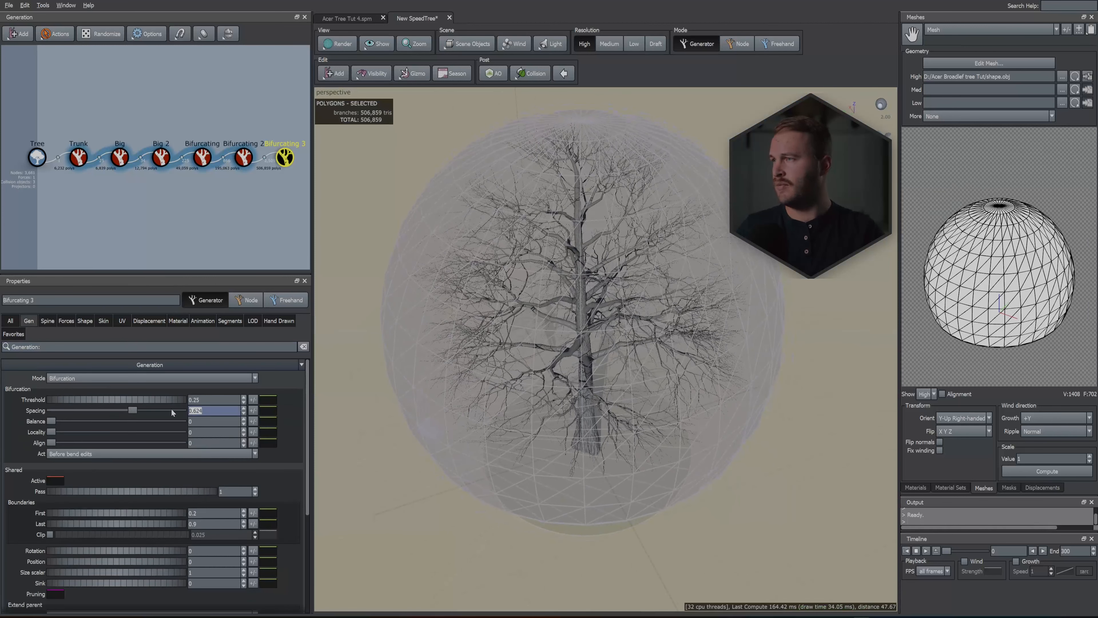
left_click(475, 381)
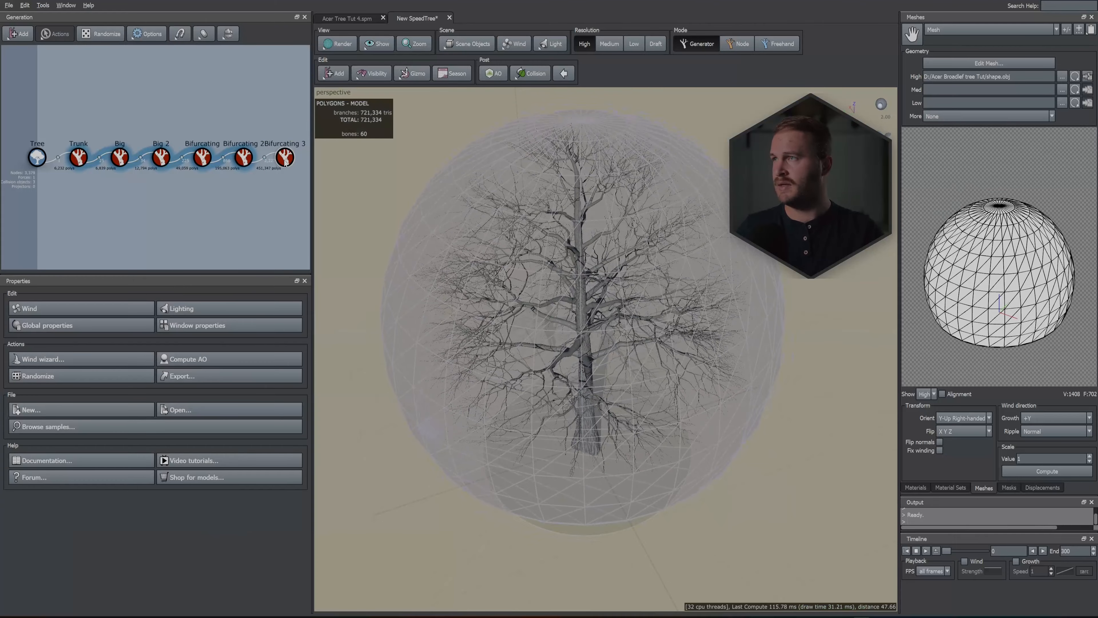
left_click(285, 160)
left_click_drag(510, 337, 459, 310)
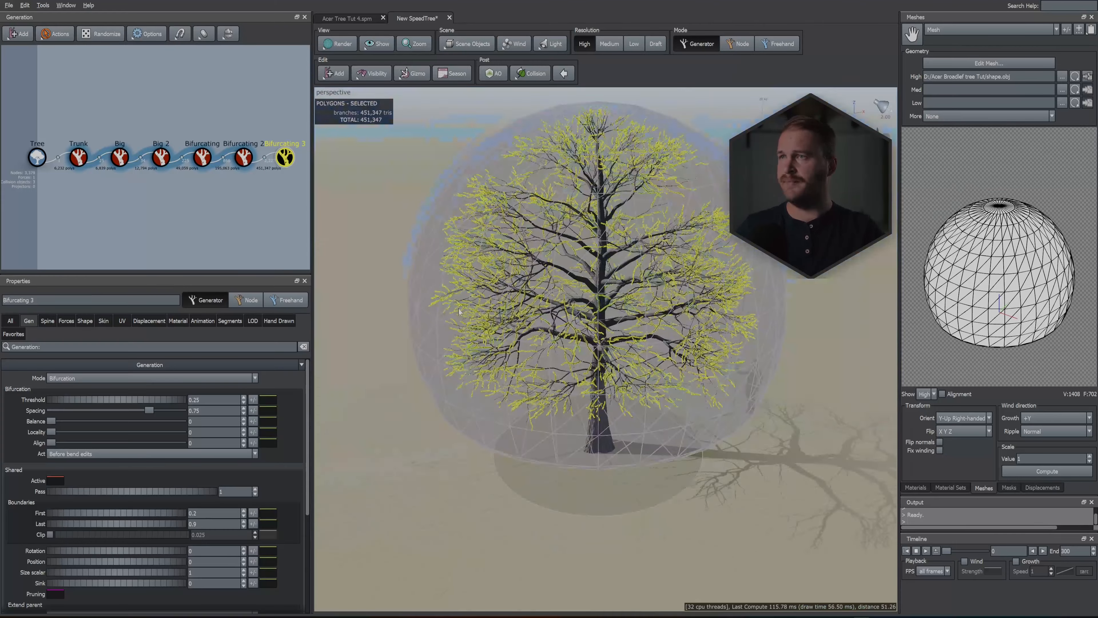
Duplicate the Bifurcating 3 generator and attach the copy as a child of Bifurcating 3.
left_click(238, 193)
left_click(287, 157)
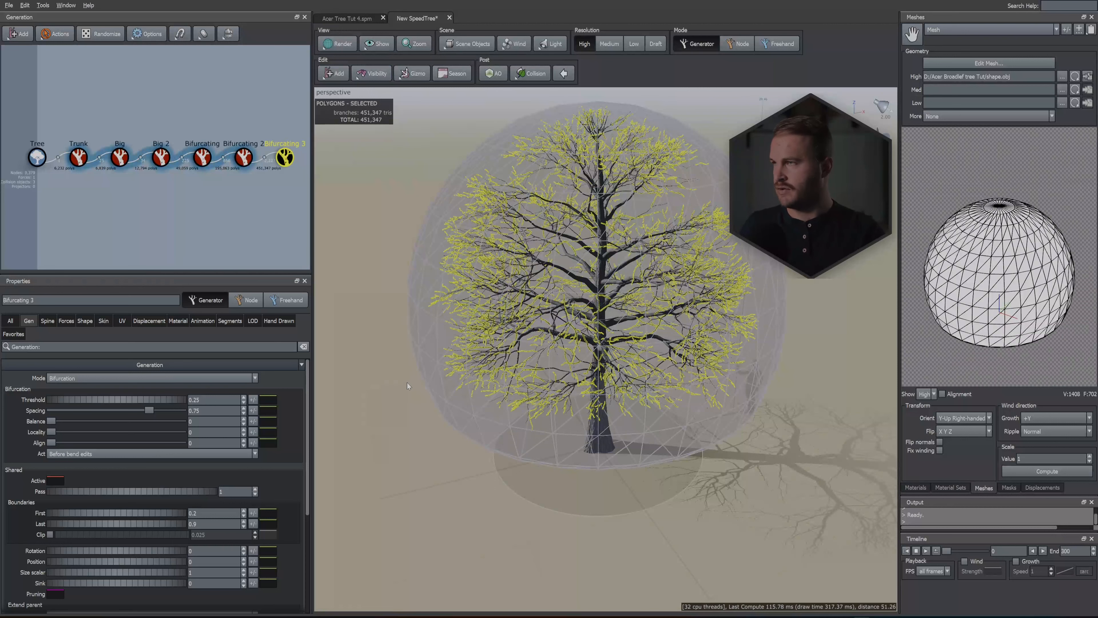
key("ctrl+v")
left_click_drag(283, 200, 284, 158)
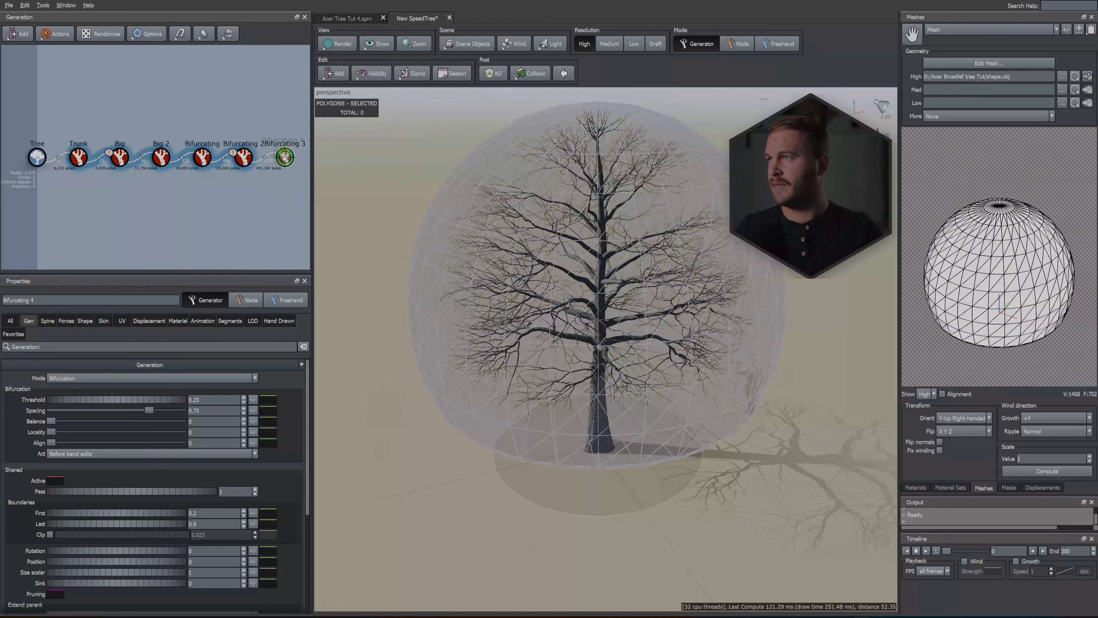
left_click_drag(502, 358, 484, 309)
middle_click_drag(484, 309, 497, 327)
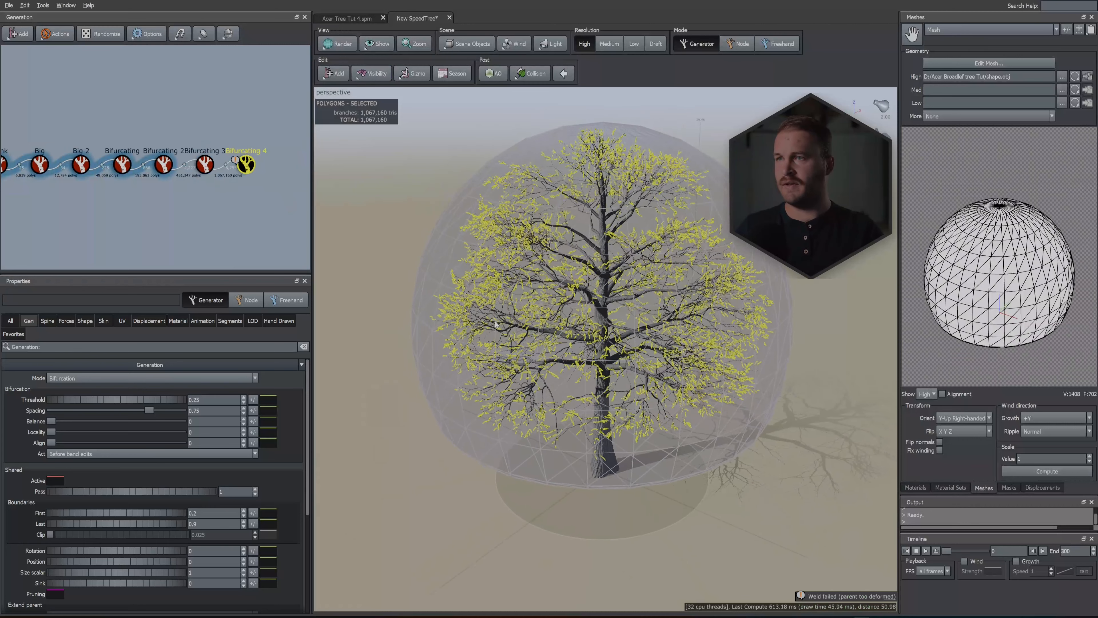
left_click_drag(497, 326, 529, 317)
left_click(528, 320)
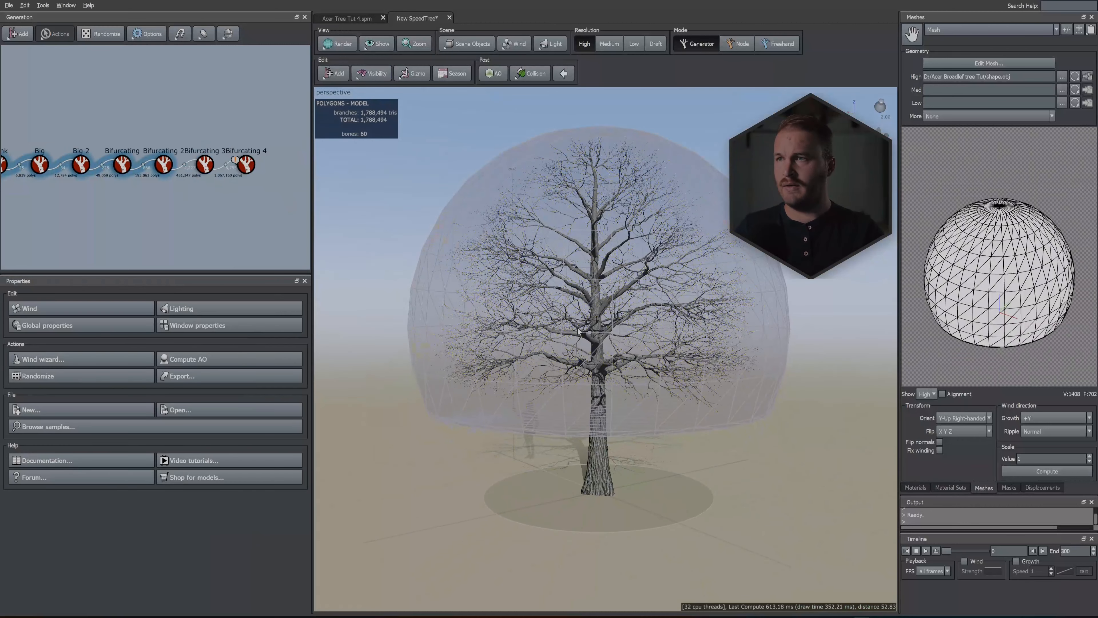
Add batched leaf geometry to the Bifurcating 4 generator.
left_click(247, 165)
right_click(378, 223)
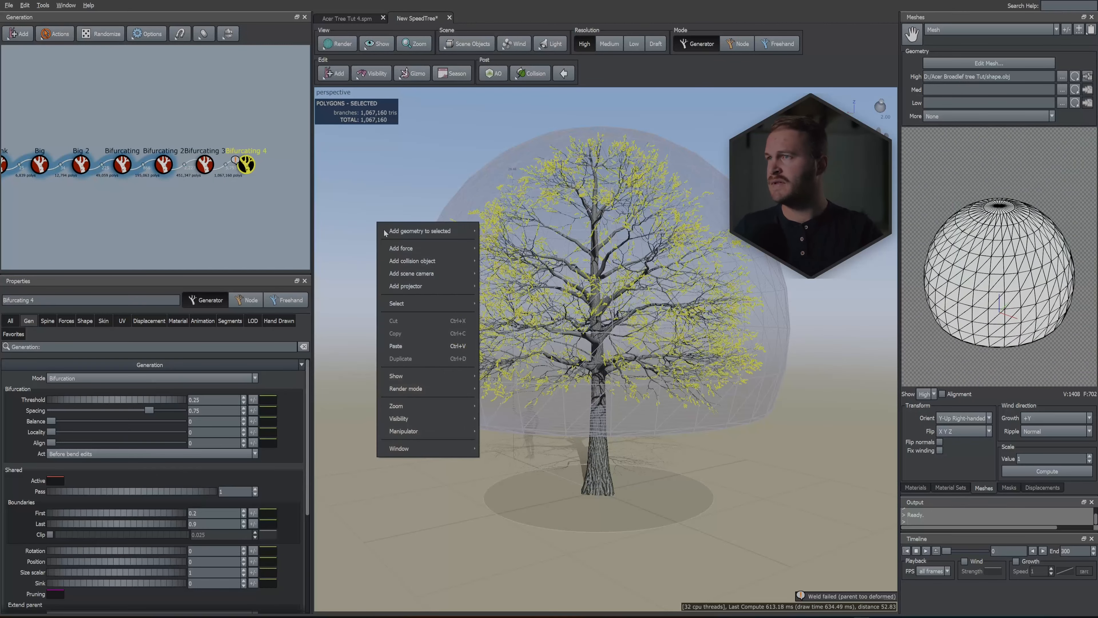
mouse_move(453, 231)
left_click(503, 268)
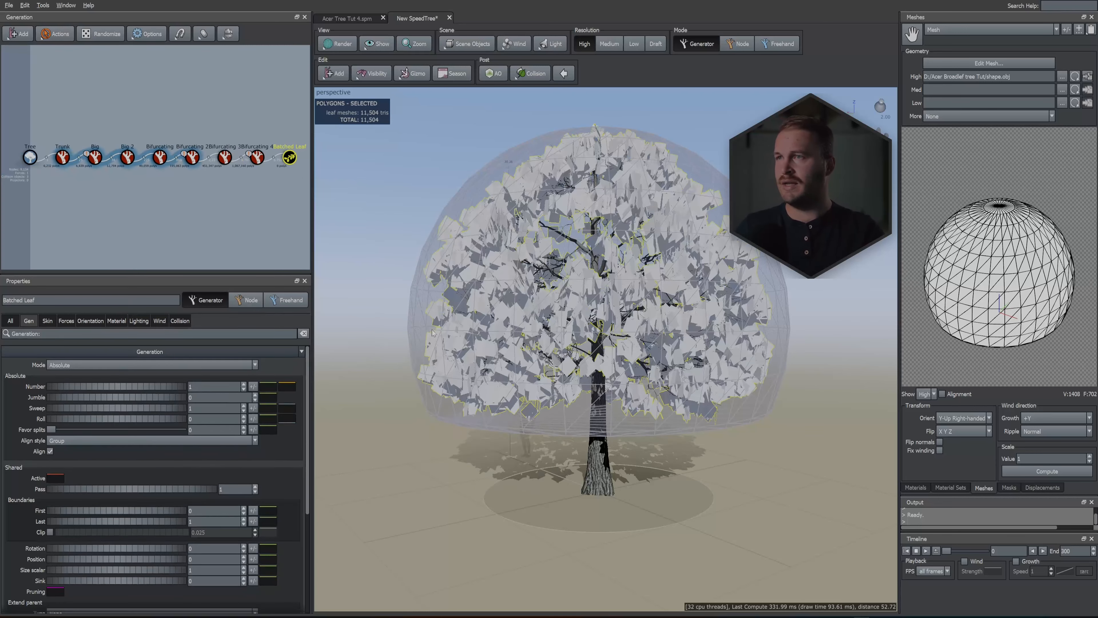
Select the dome-shaped mesh force around the crown and hide it.
left_click(620, 440)
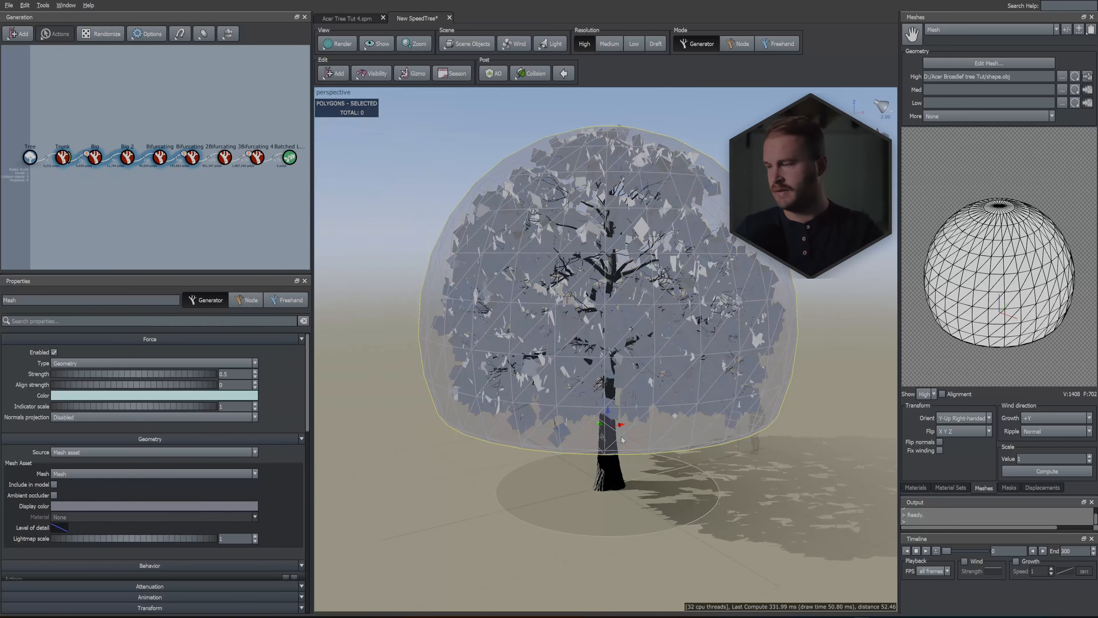
left_click_drag(653, 411, 410, 365)
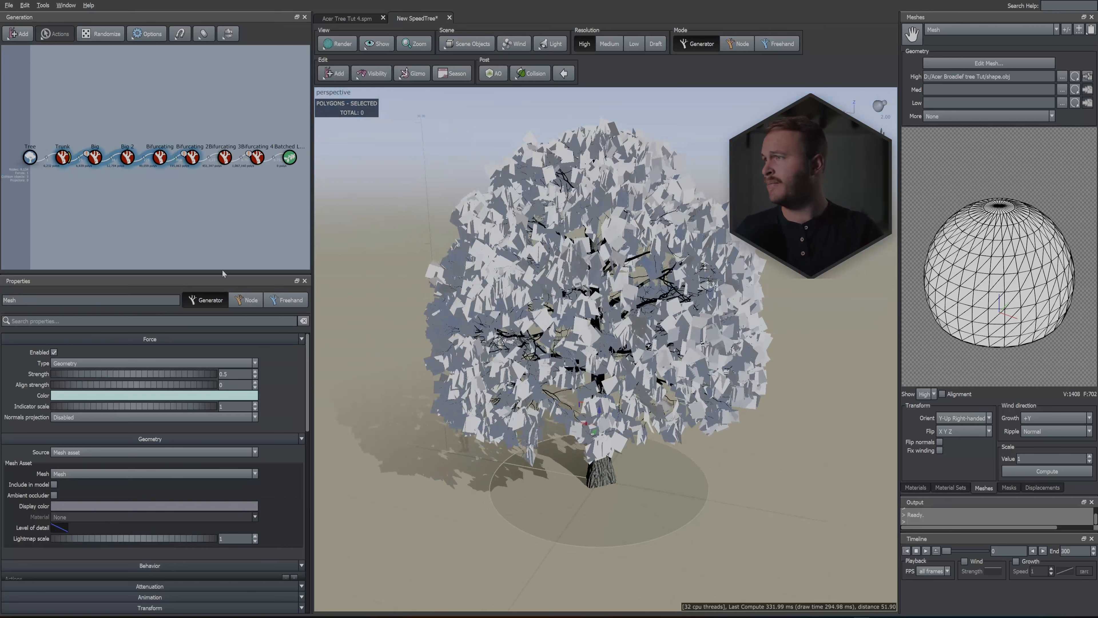
Orient the batched leaves with Sky influence 1, Sky sensitivity 0.5 and parent sensitivity Amount about 0.28.
left_click(289, 158)
left_click(77, 320)
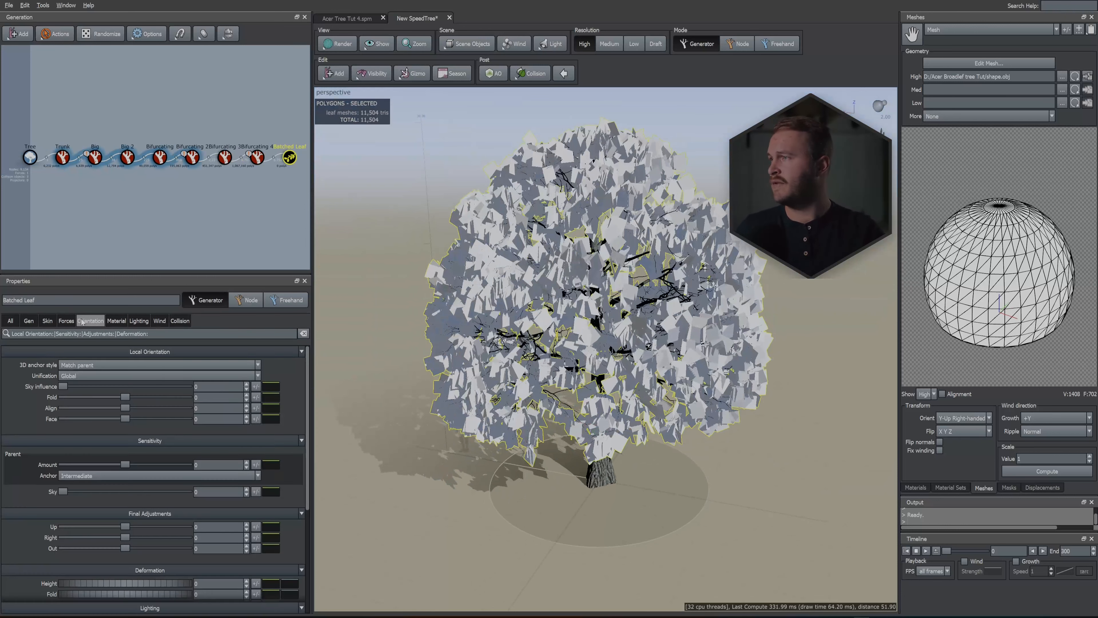
left_click_drag(69, 388, 191, 387)
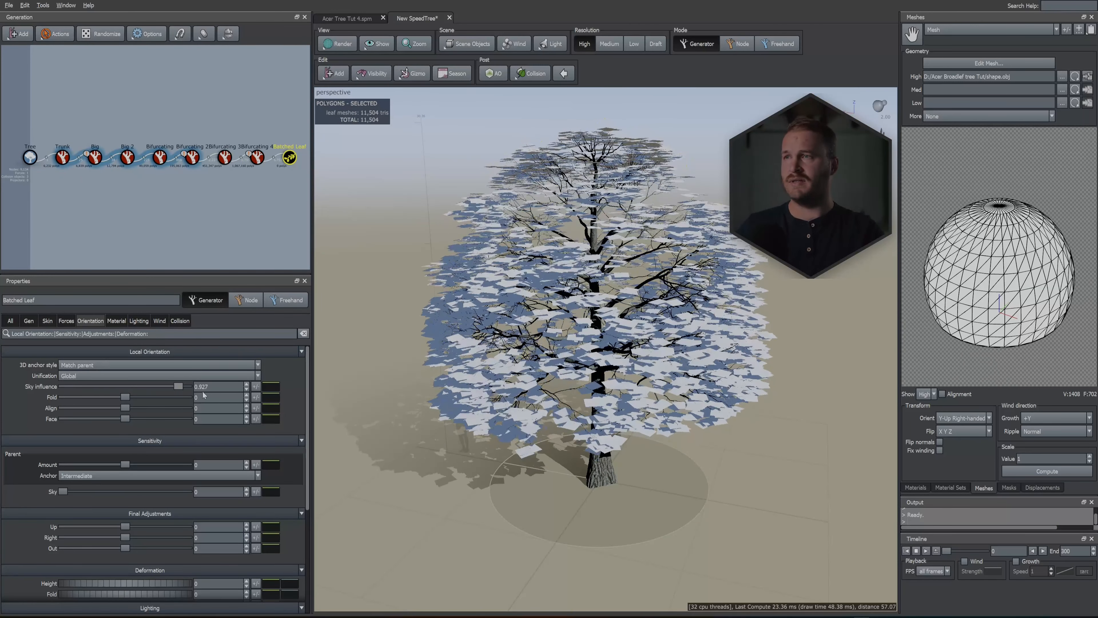
left_click_drag(63, 491, 129, 497)
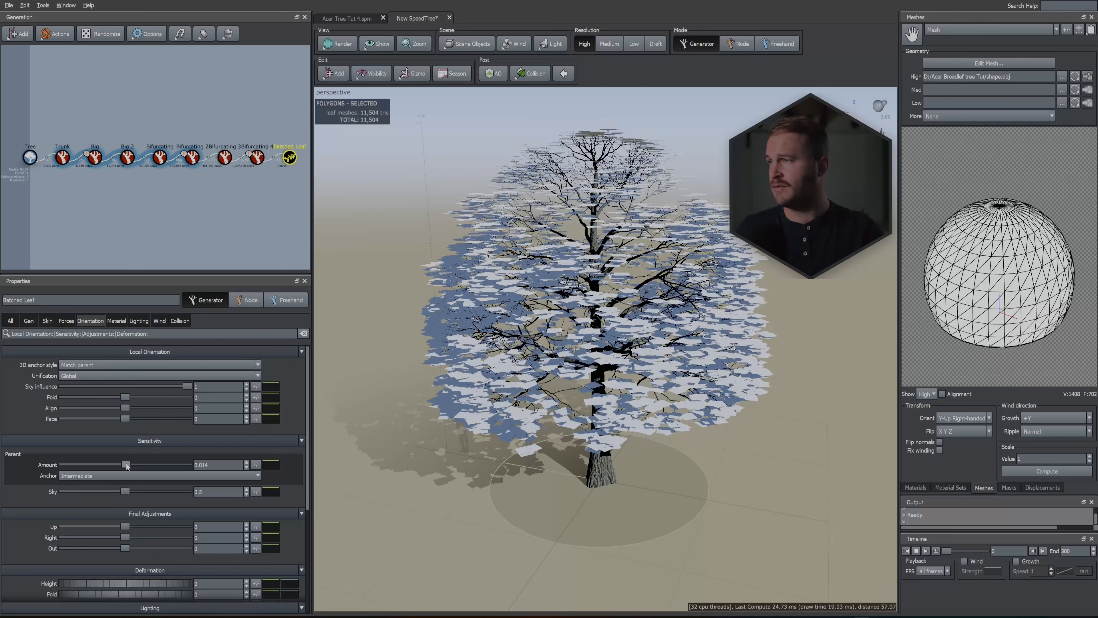
left_click_drag(127, 466, 144, 467)
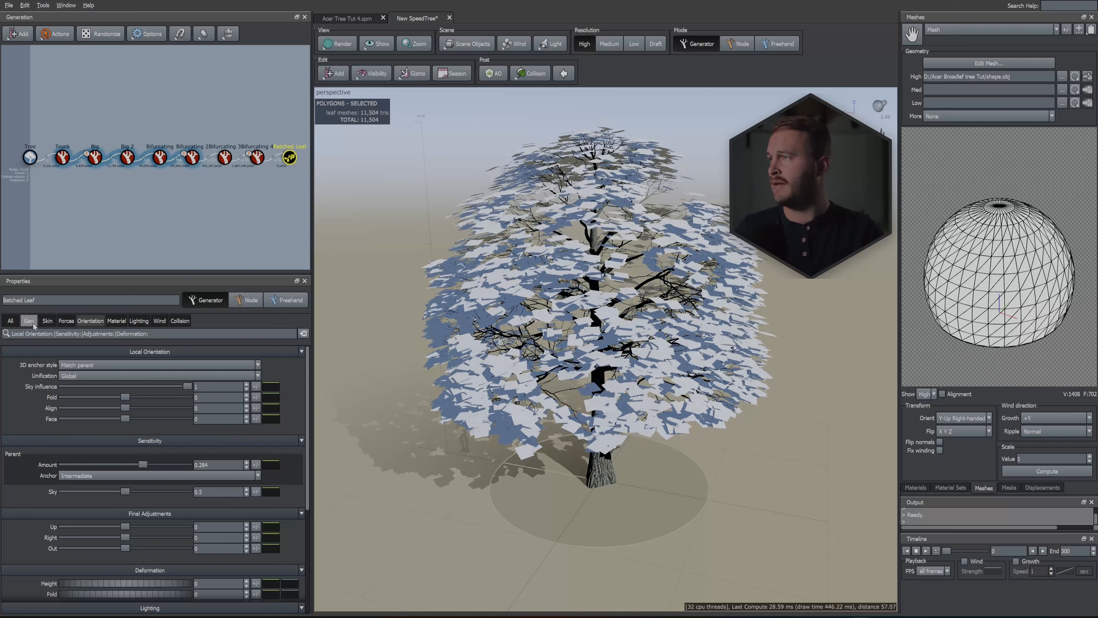
Set the batched leaves' Size to 0.8 and enable Weld.
left_click(47, 320)
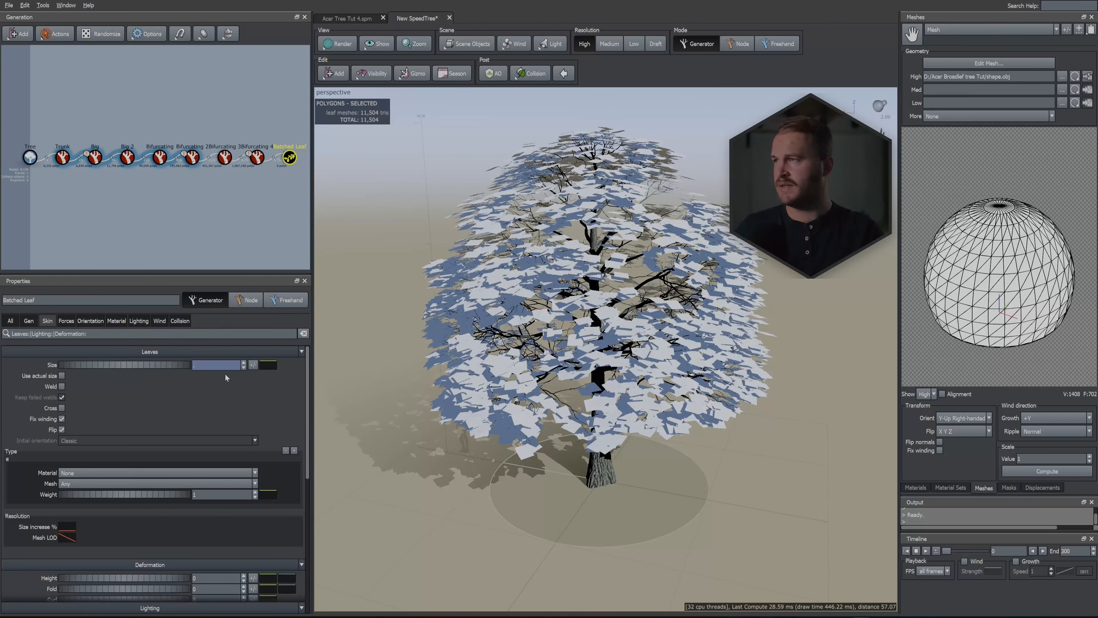
key("Return")
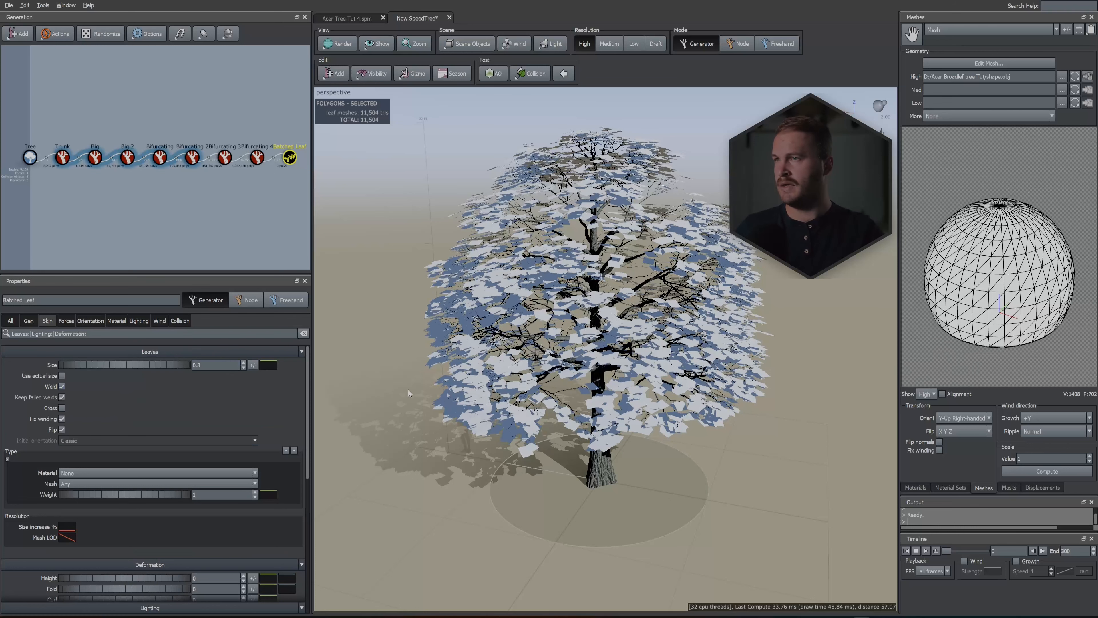
left_click_drag(409, 393, 418, 372)
Choose the Leaf material and apply it to the batched leaves.
left_click(916, 488)
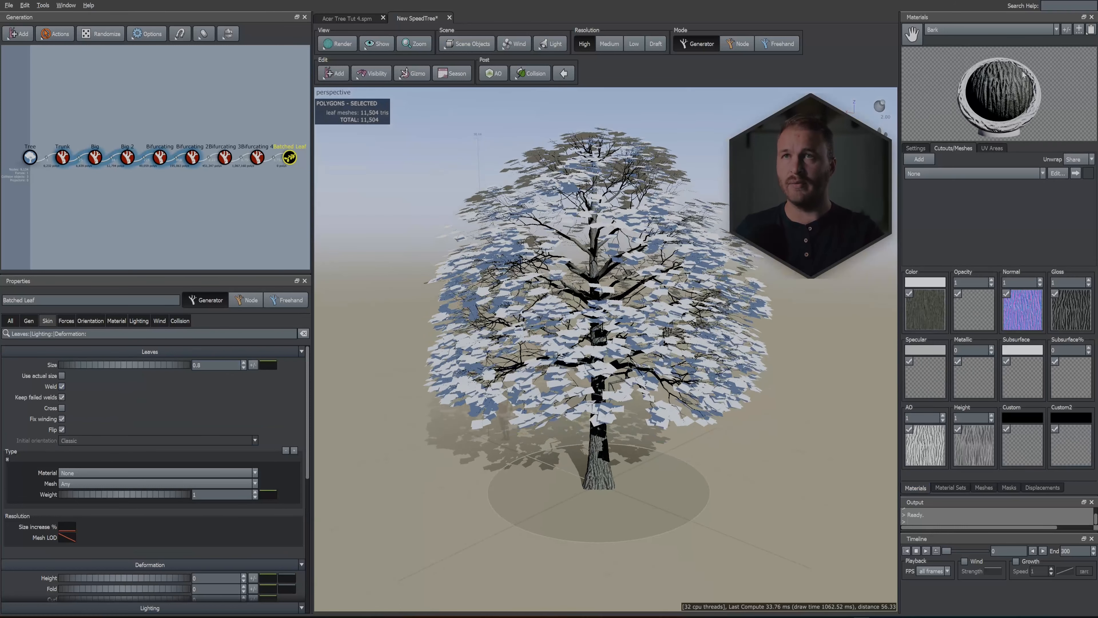
left_click(968, 30)
left_click(934, 44)
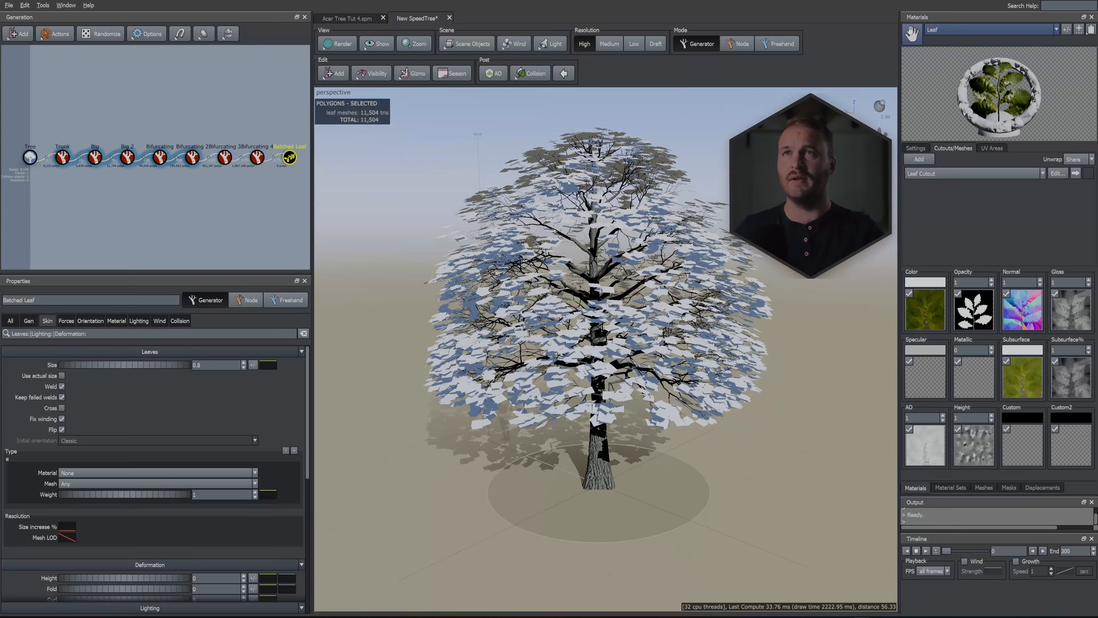
left_click_drag(912, 33, 580, 387)
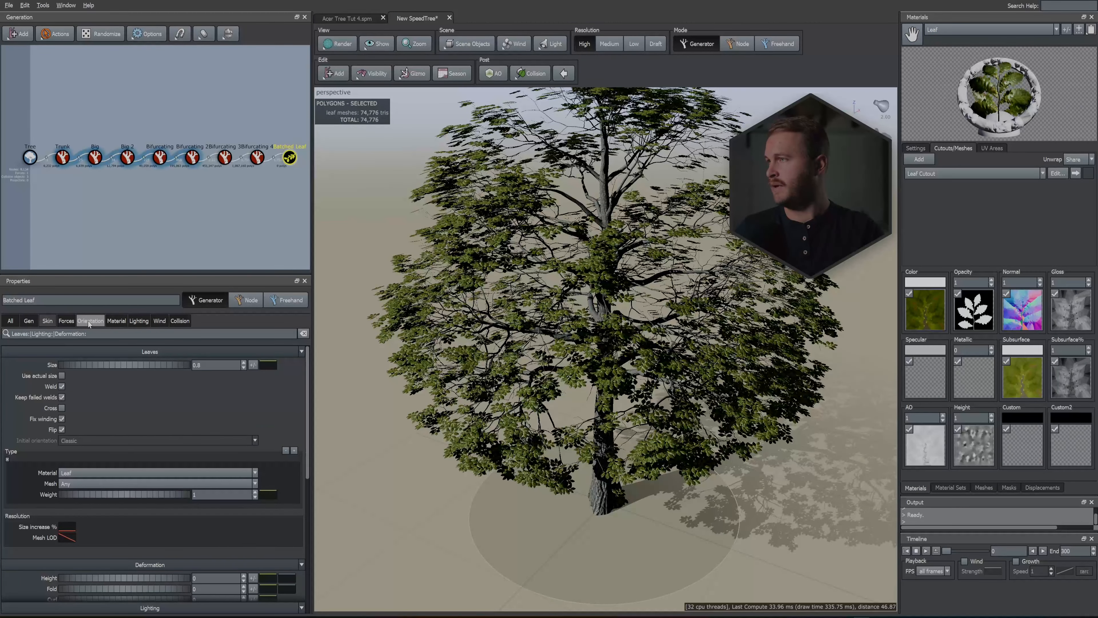
Isolate one of the Big branches on the trunk and frame it with its leaves in close view.
left_click(89, 323)
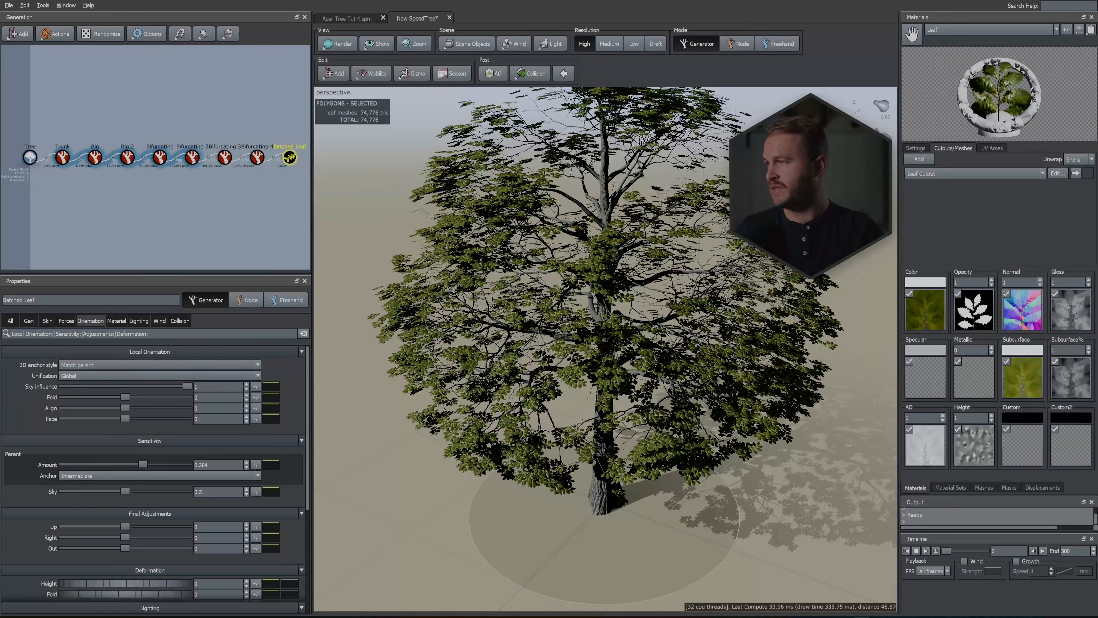
scroll(582, 309, "down", 5)
scroll(582, 309, "up", 5)
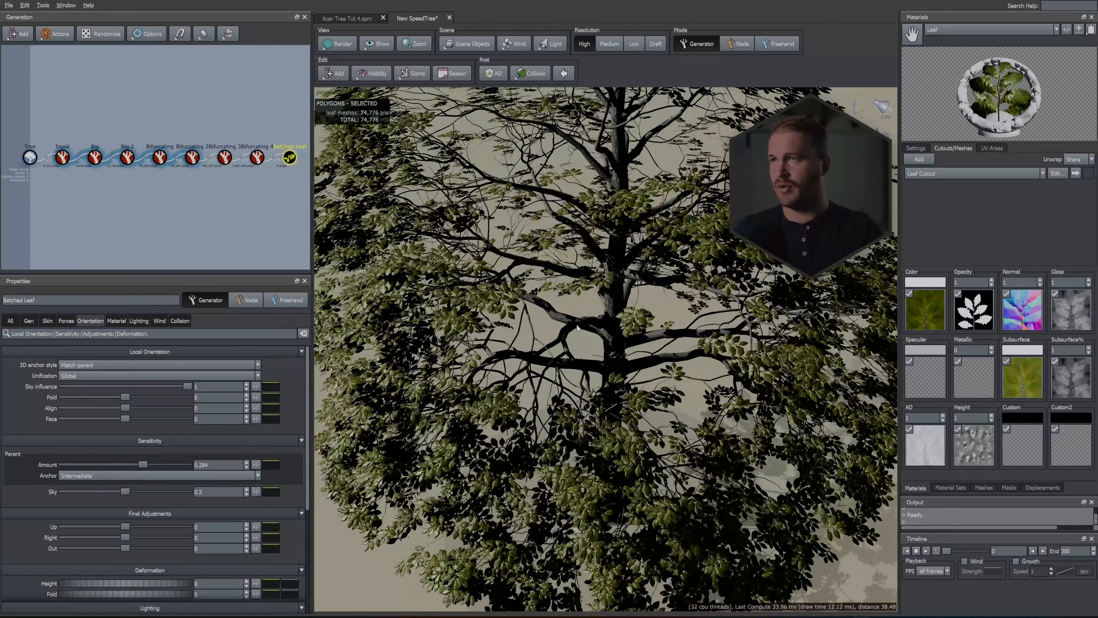
left_click(563, 273)
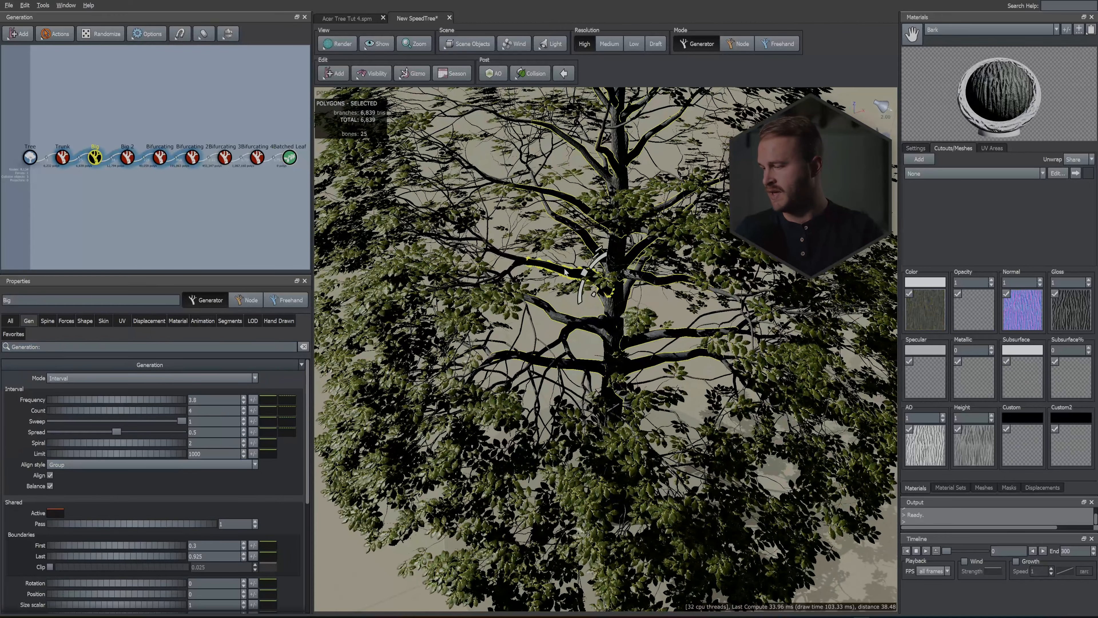
key("f")
scroll(565, 272, "up", 3)
middle_click_drag(565, 272, 566, 304)
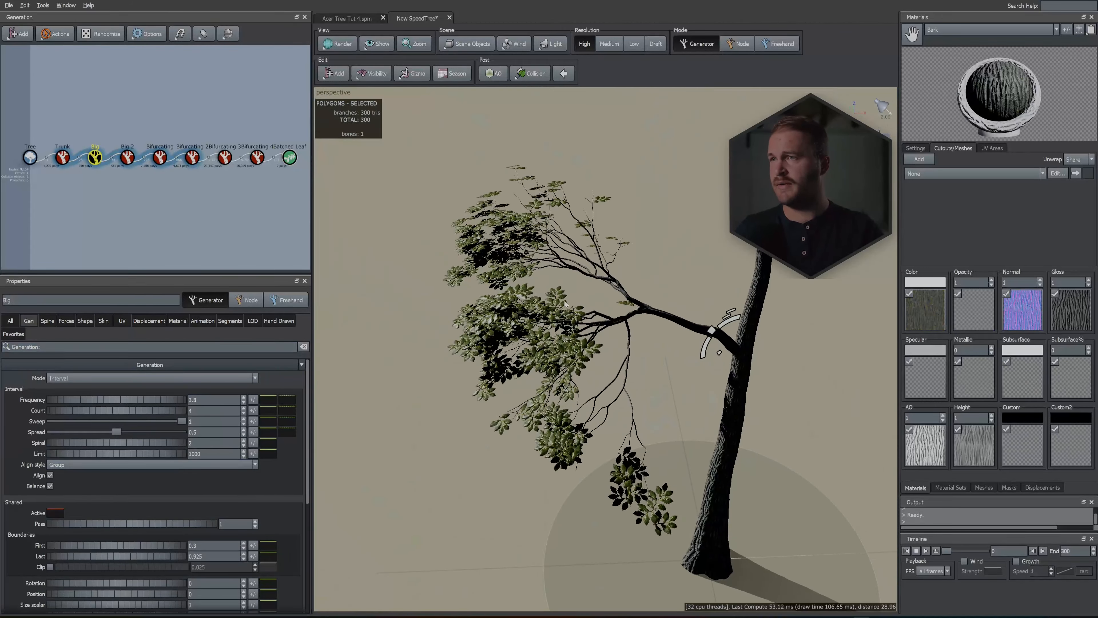
scroll(565, 304, "up", 3)
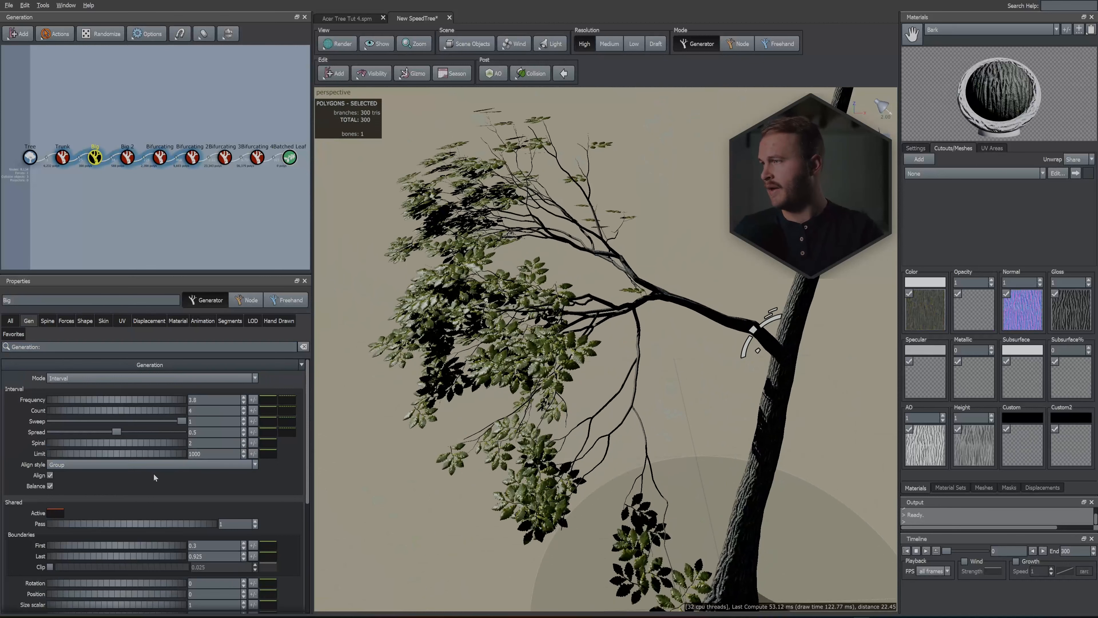
Set the batched leaves' Out final adjustment to about 0.25 and their Extend parent type to Any.
left_click(290, 158)
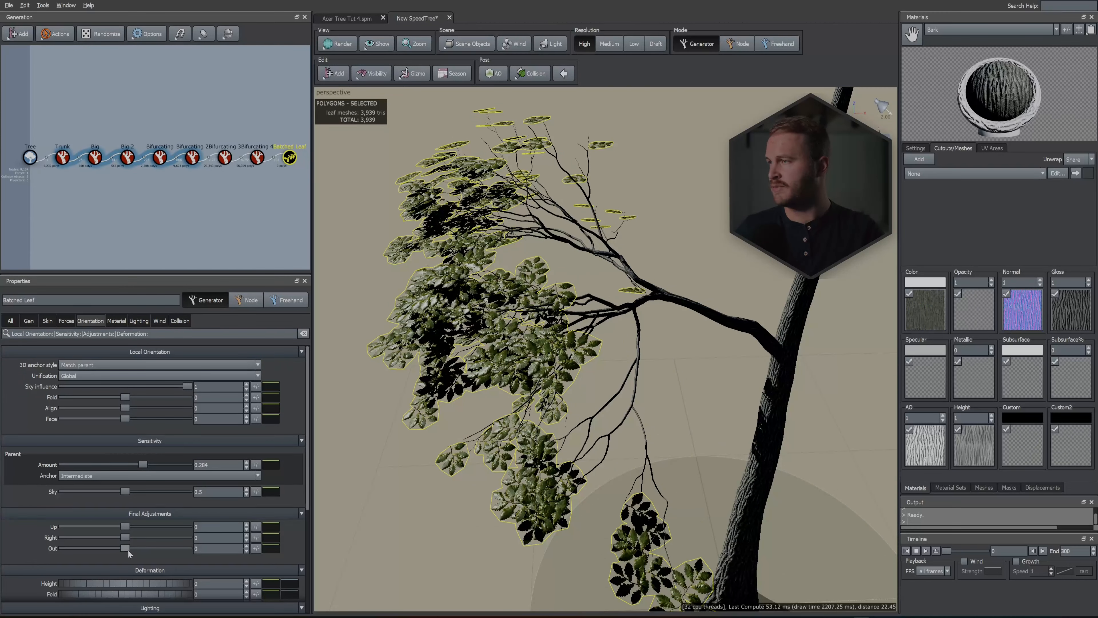
mouse_move(127, 549)
left_mouse_down()
mouse_move(152, 542)
mouse_move(142, 550)
left_mouse_up()
left_click(30, 323)
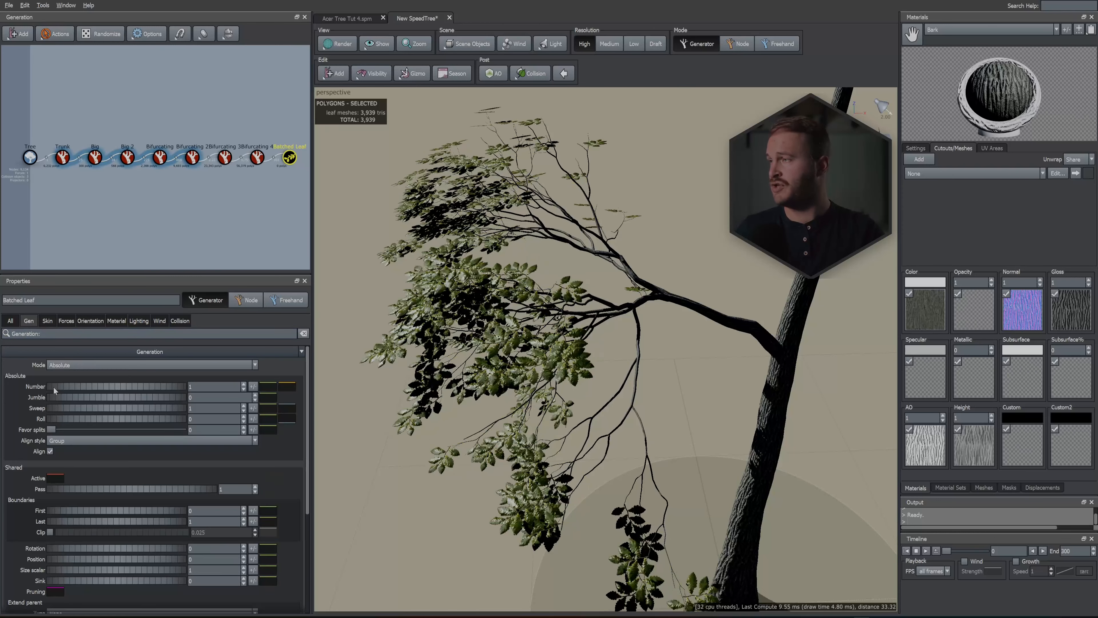
scroll(105, 471, "down", 3)
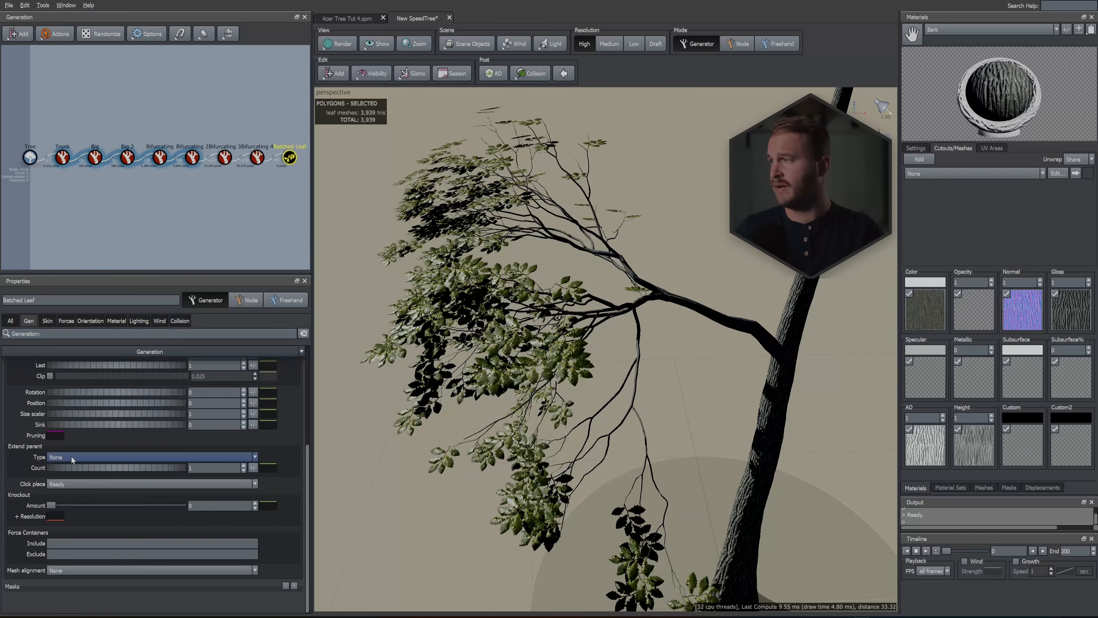
left_click(72, 456)
left_click(68, 471)
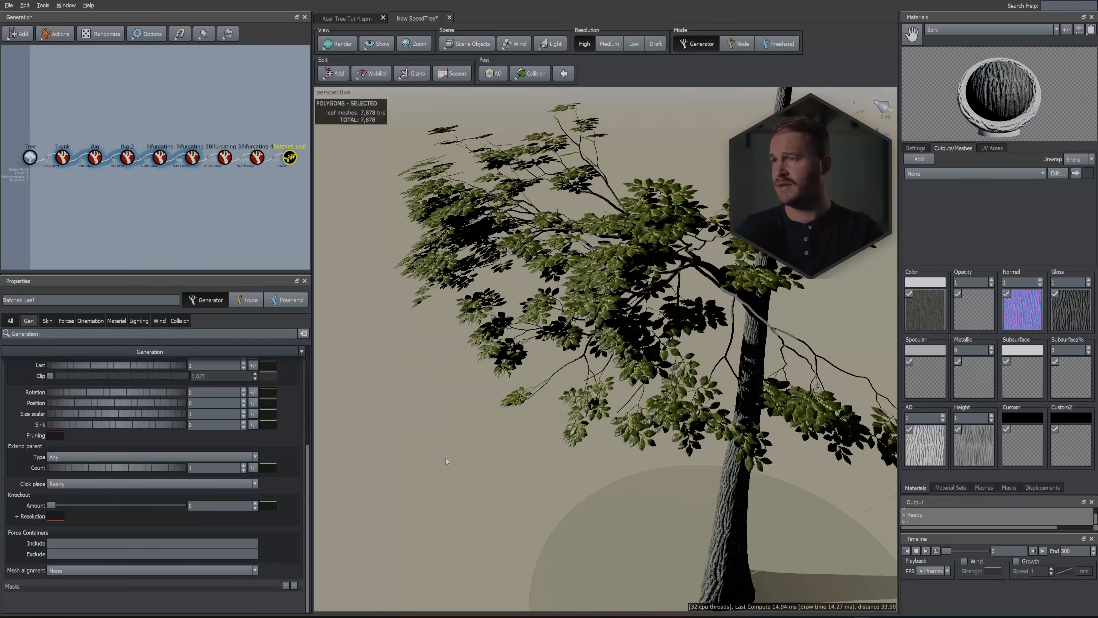
left_click_drag(445, 458, 557, 461)
Reduce the bifurcation Spacing of the Bifurcating 4 branches to about 0.59.
left_click(257, 160)
left_click_drag(691, 320, 640, 314)
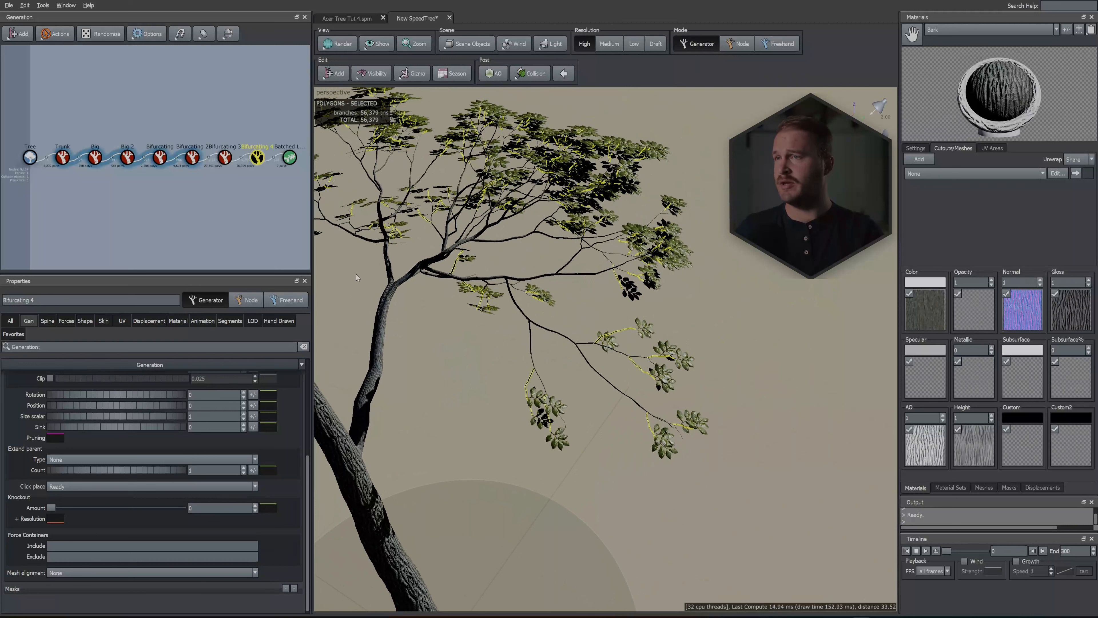
scroll(163, 426, "up", 3)
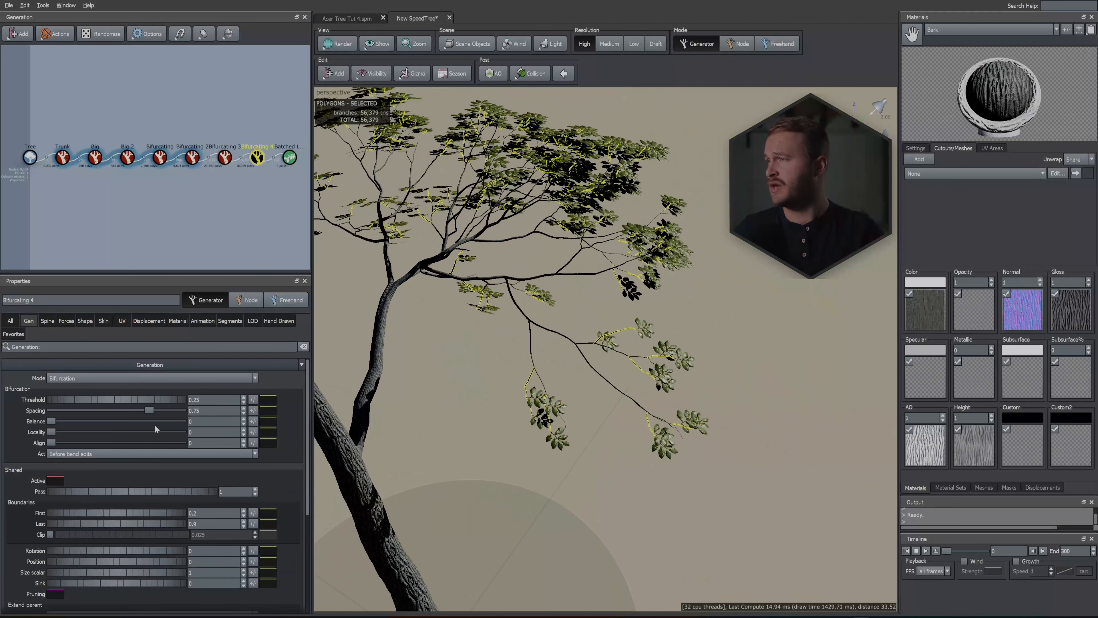
mouse_move(150, 411)
left_mouse_down()
mouse_move(105, 408)
mouse_move(130, 409)
left_mouse_up()
Change the batched leaves' generation Mode to Phyllotaxy with the Alternating (distichous) style.
left_click(289, 157)
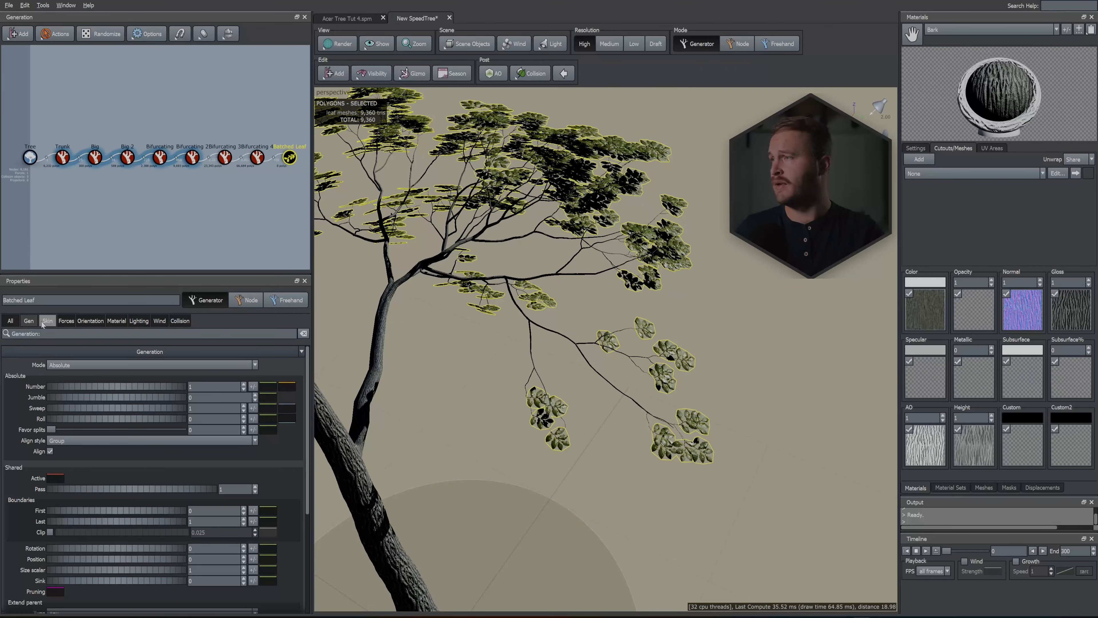
left_click(78, 364)
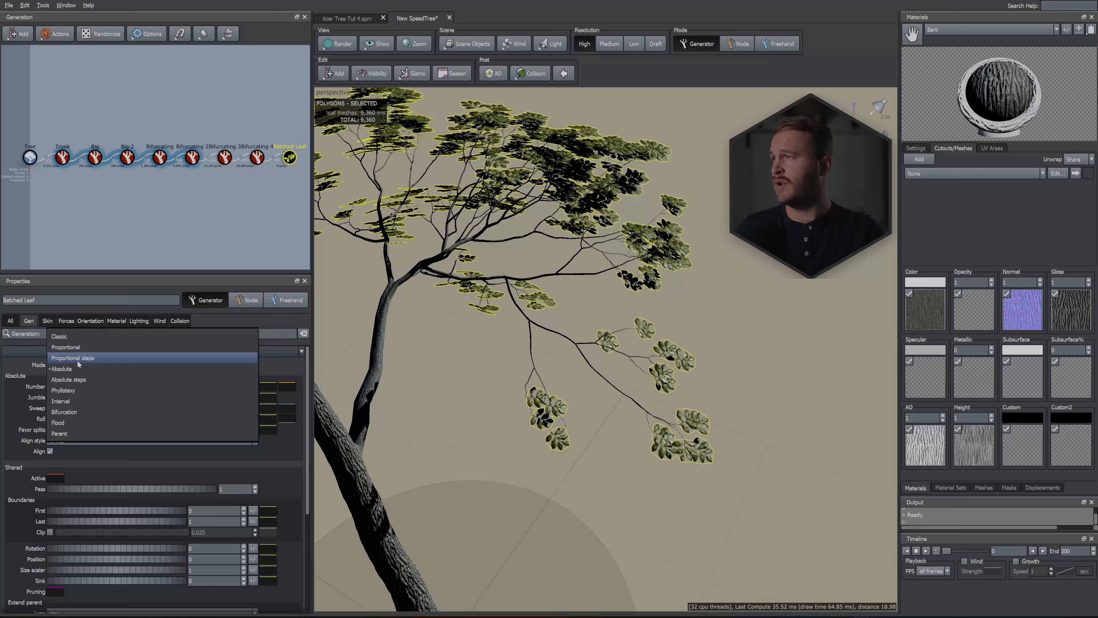
left_click(75, 391)
left_click(122, 397)
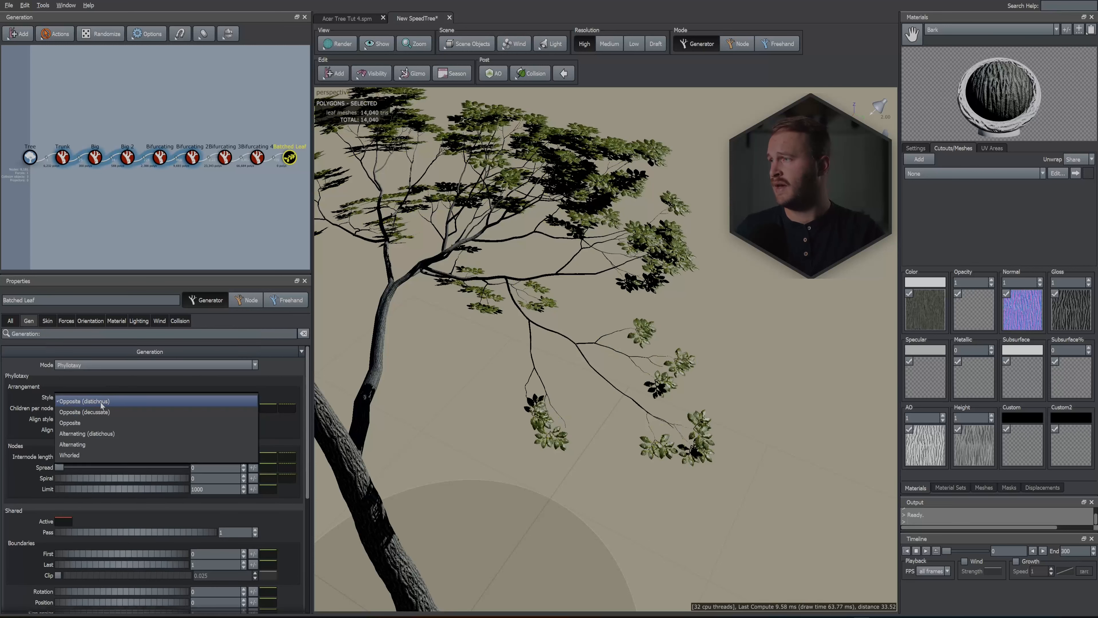
left_click(99, 435)
left_click_drag(493, 349, 391, 381)
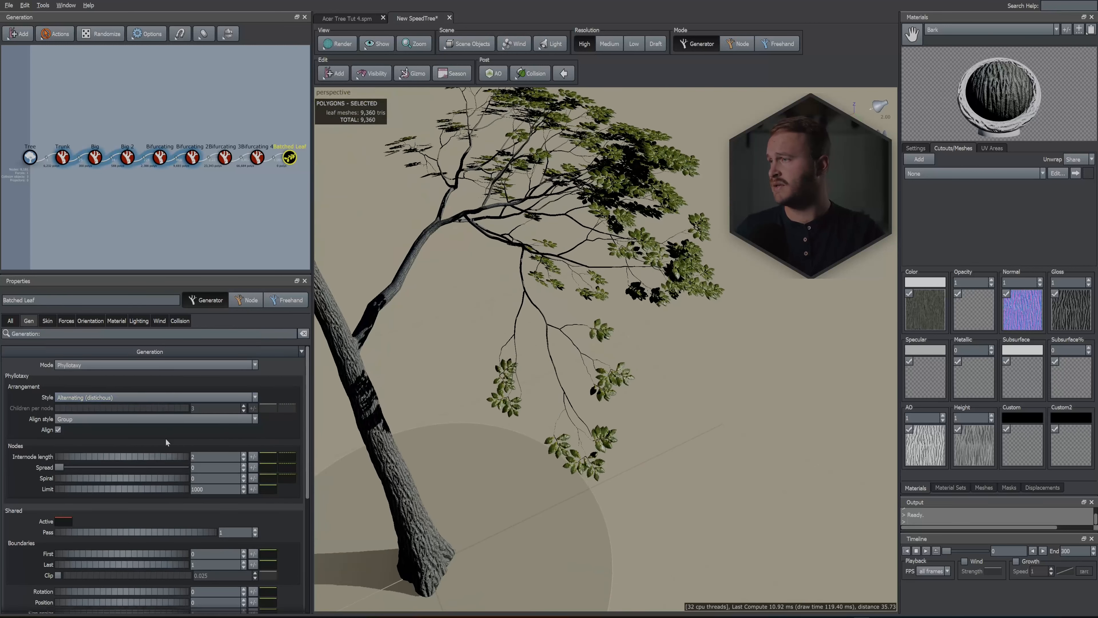
Set the batched leaves' Internode length to 0.5.
left_click_drag(205, 457, 136, 453)
type(".5")
key("Return")
left_click_drag(584, 426, 369, 443)
key("Return")
left_click_drag(459, 422, 449, 389)
Set the bifurcation Spacing to about 0.575 for Bifurcating 4 and 0.49 for Bifurcating 3.
left_click(258, 157)
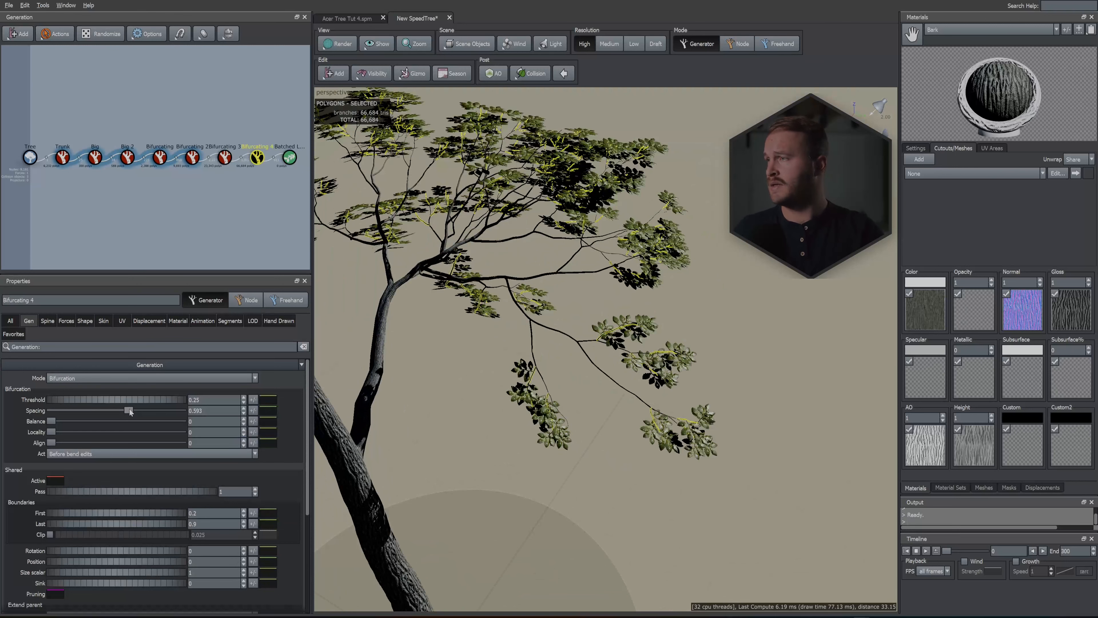
mouse_move(130, 409)
left_mouse_down()
mouse_move(105, 408)
mouse_move(127, 408)
left_mouse_up()
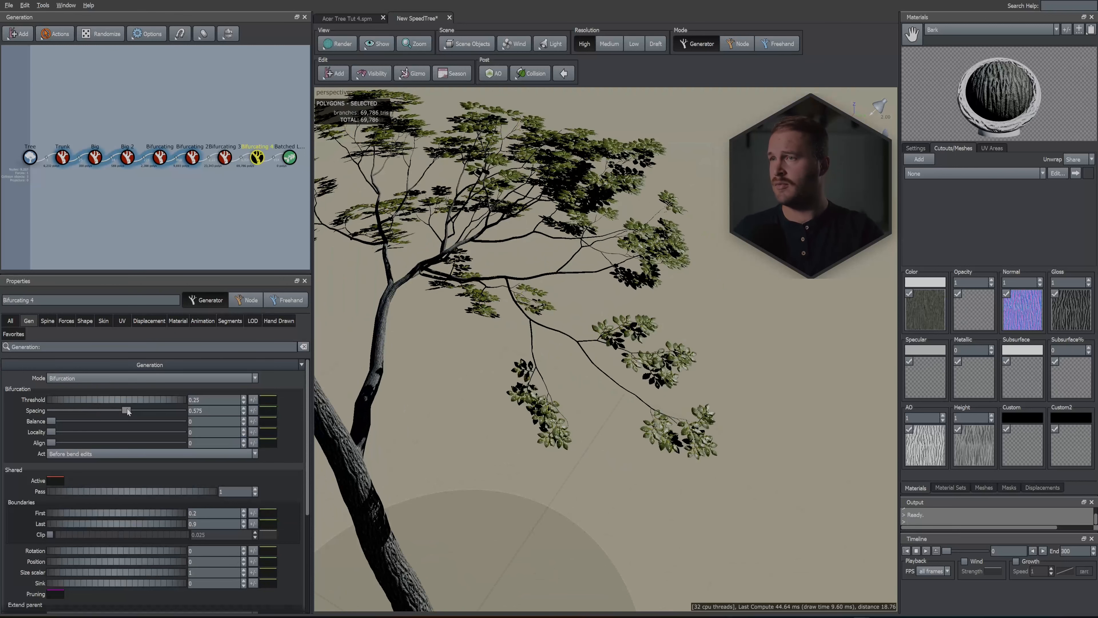
left_click(224, 157)
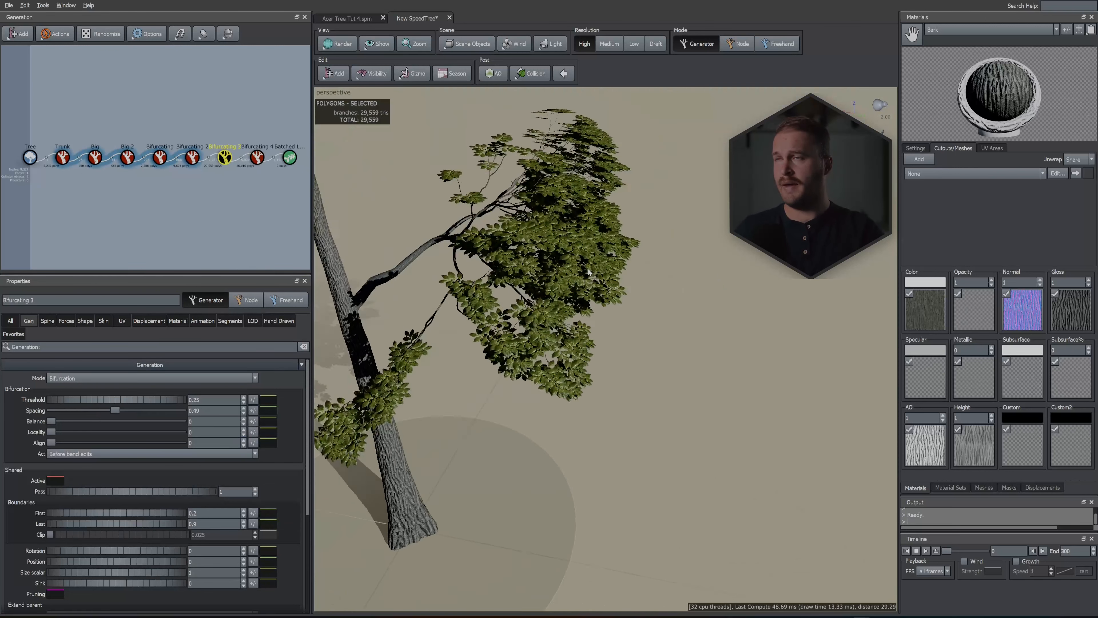
left_click_drag(588, 272, 513, 272)
scroll(513, 272, "up", 3)
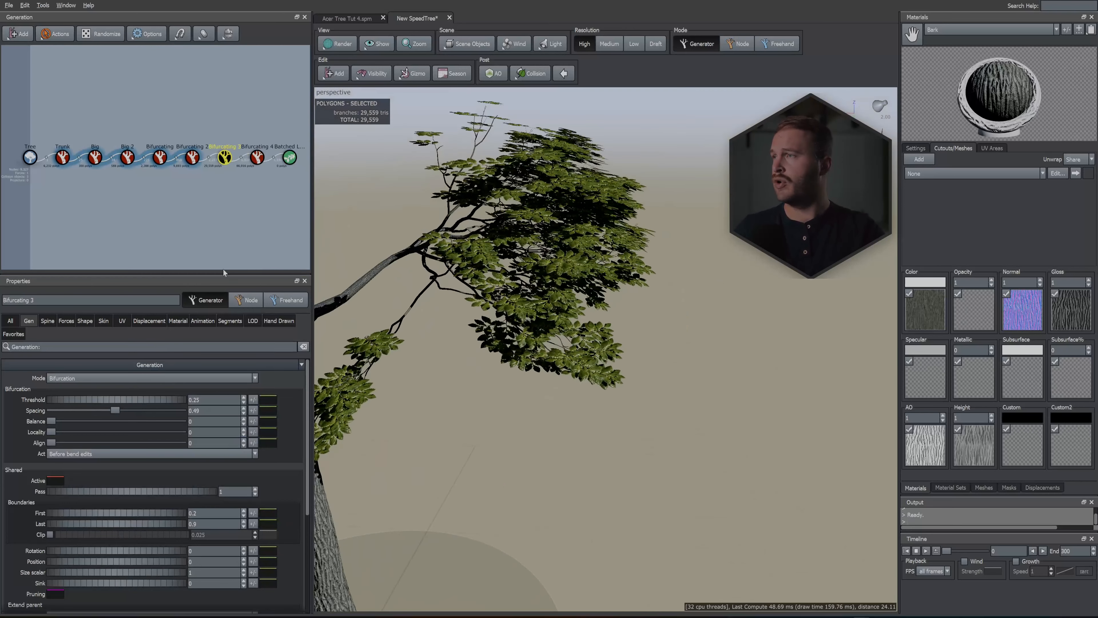
Deform the batched leaves with Fold 0.25 and Curl -0.1.
left_click(290, 157)
left_click(90, 321)
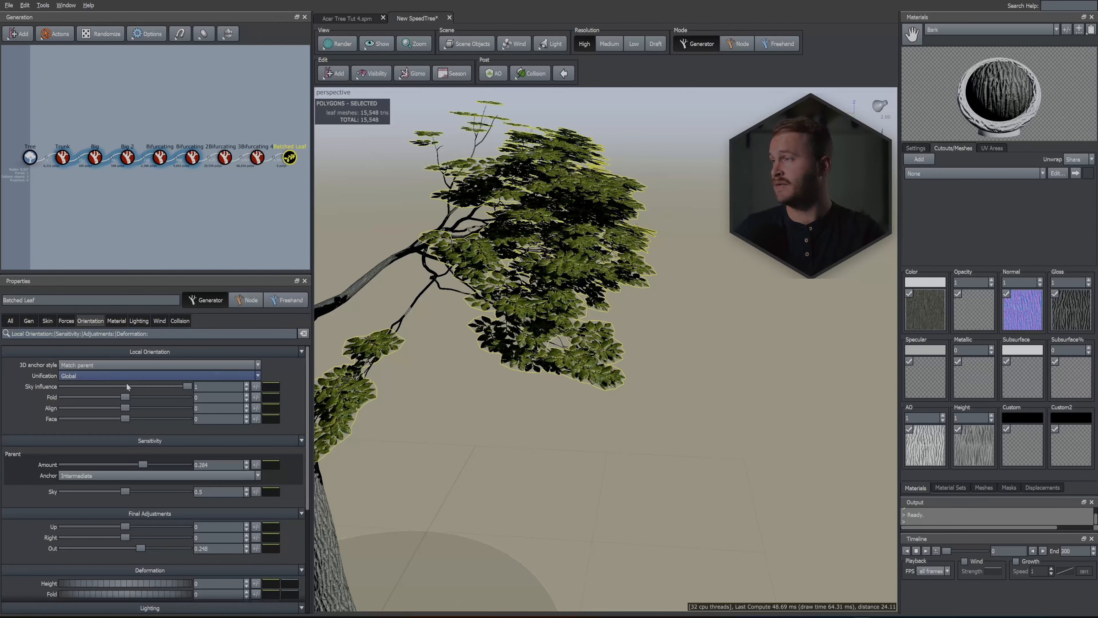
scroll(68, 508, "down", 3)
mouse_move(92, 539)
left_mouse_down()
mouse_move(115, 524)
mouse_move(107, 526)
left_mouse_up()
Clear the selection and leave the branch isolation to show the whole tree again.
left_click(490, 436)
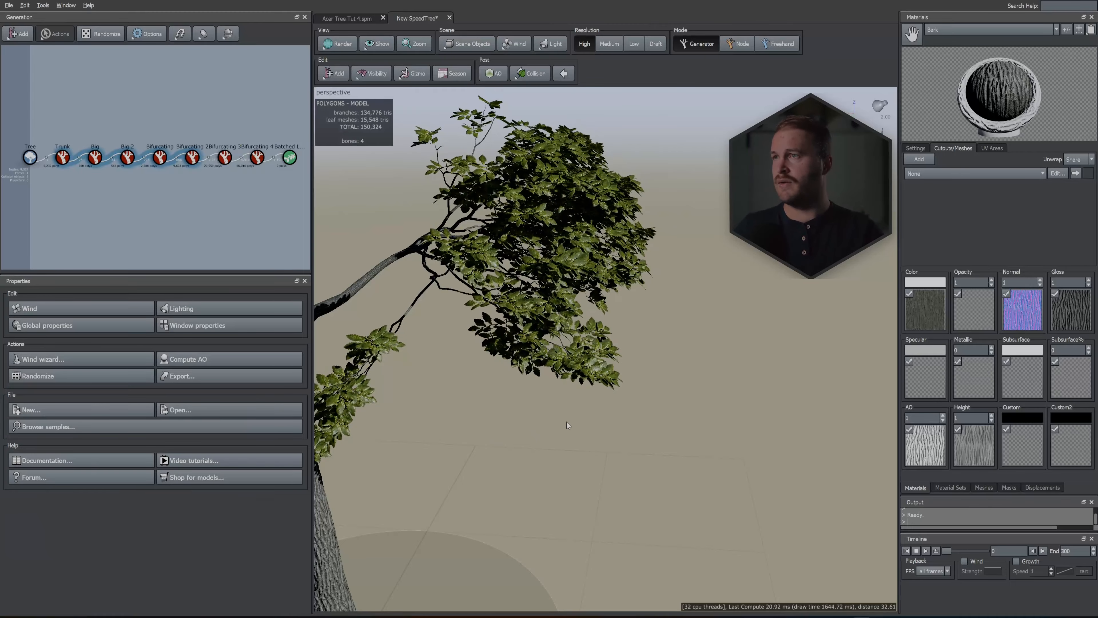
key("f")
scroll(603, 393, "down", 5)
scroll(603, 396, "up", 5)
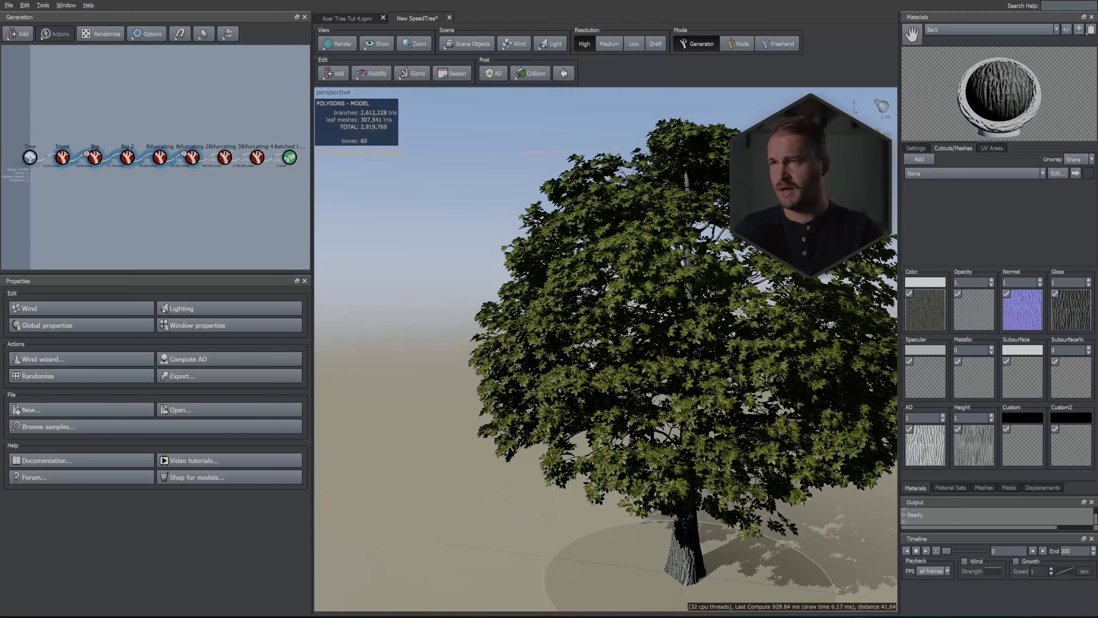
Set the batched leaves' deformation Fold to about -0.12.
left_click(290, 159)
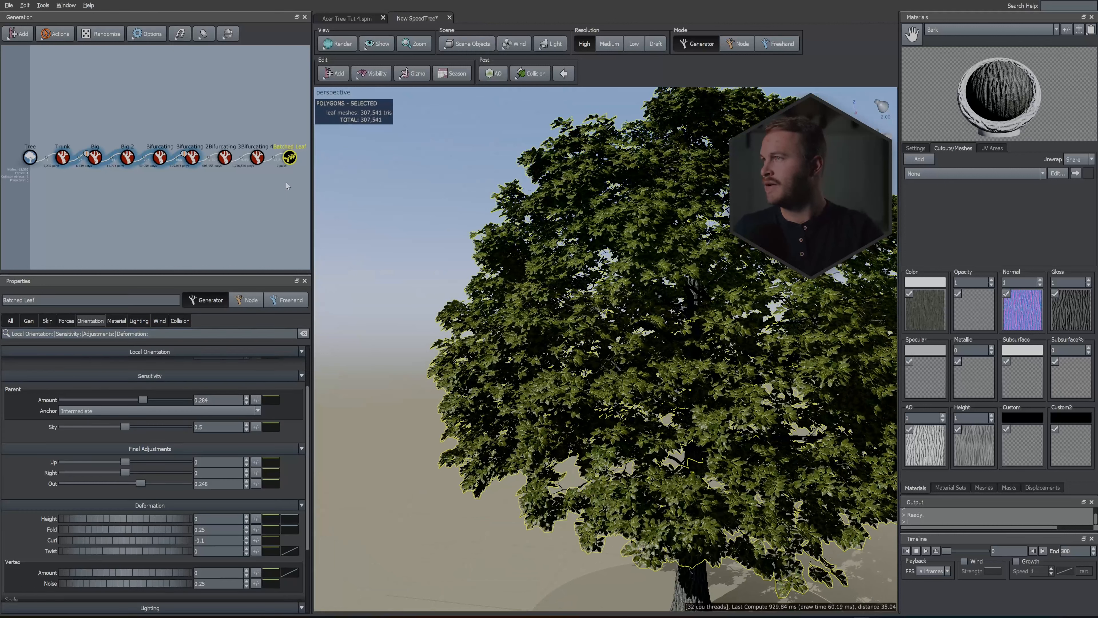
scroll(151, 463, "down", 2)
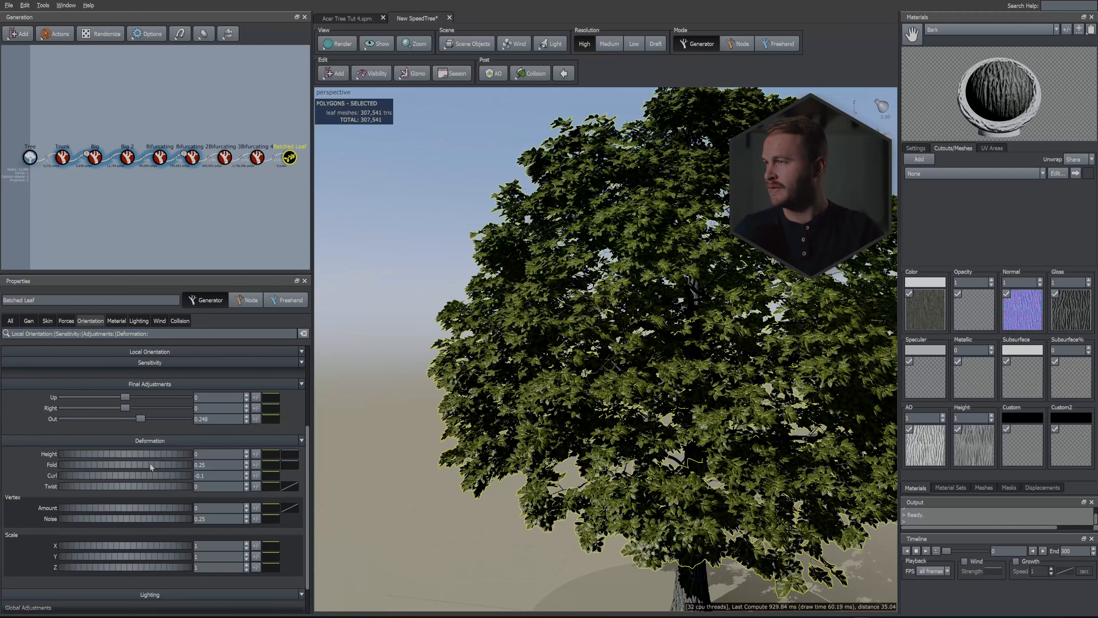
mouse_move(151, 464)
left_mouse_down()
mouse_move(141, 467)
mouse_move(165, 462)
mouse_move(155, 465)
left_mouse_up()
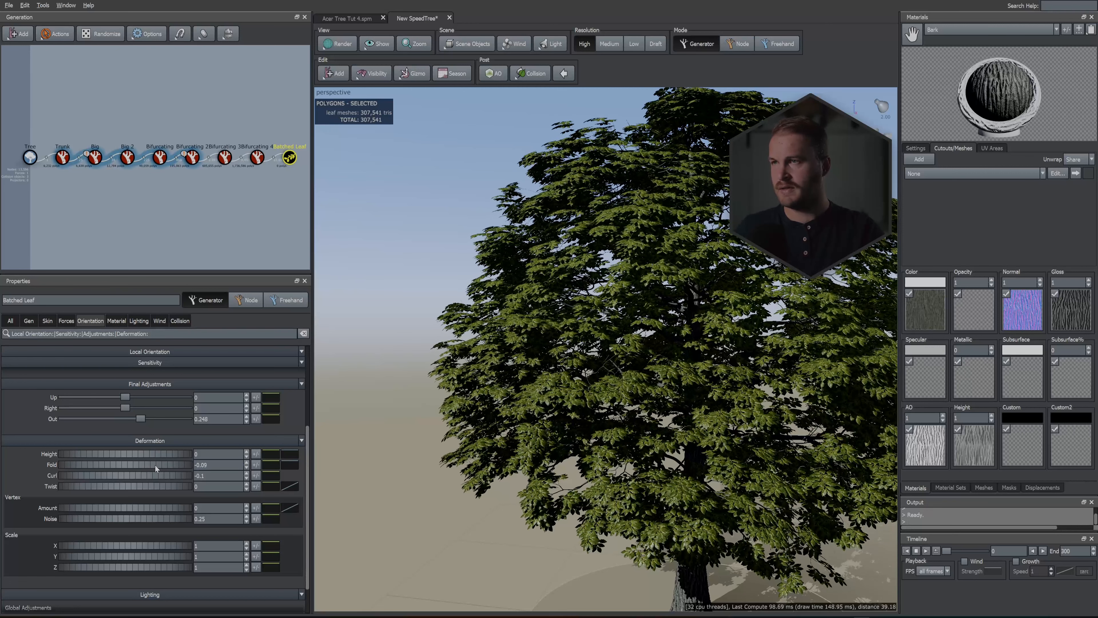
Make the leaf Fold's parent curve relative to the Trunk and pull its end point far below the normal range.
left_click(270, 464)
left_click(309, 475)
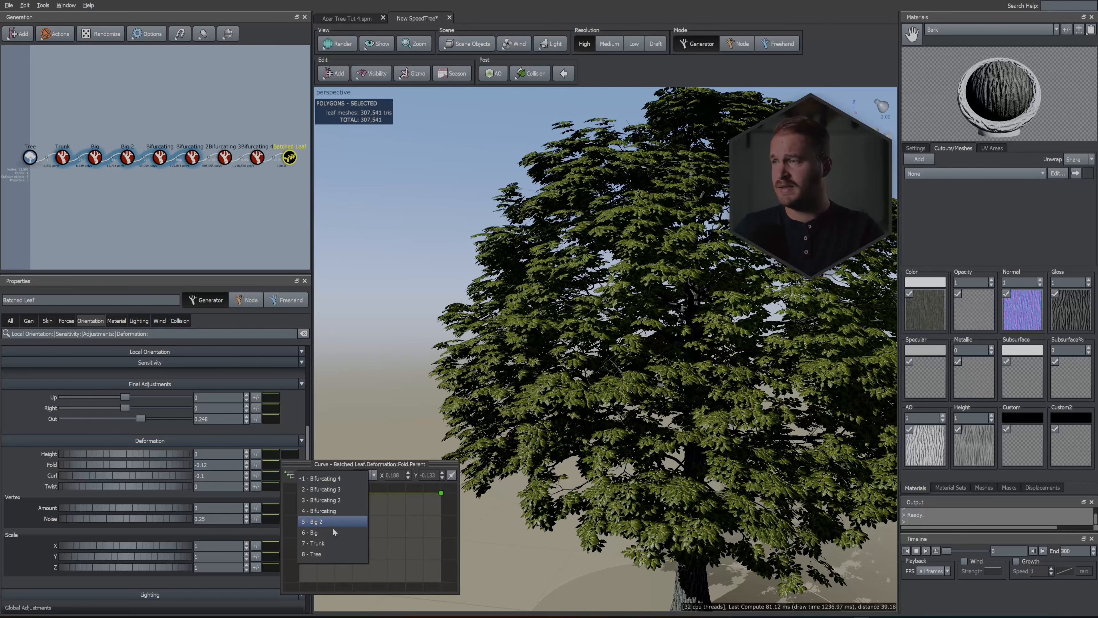
left_click(328, 539)
left_click_drag(441, 502, 441, 616)
scroll(380, 516, "up", 4)
scroll(381, 514, "down", 5)
scroll(380, 516, "down", 4)
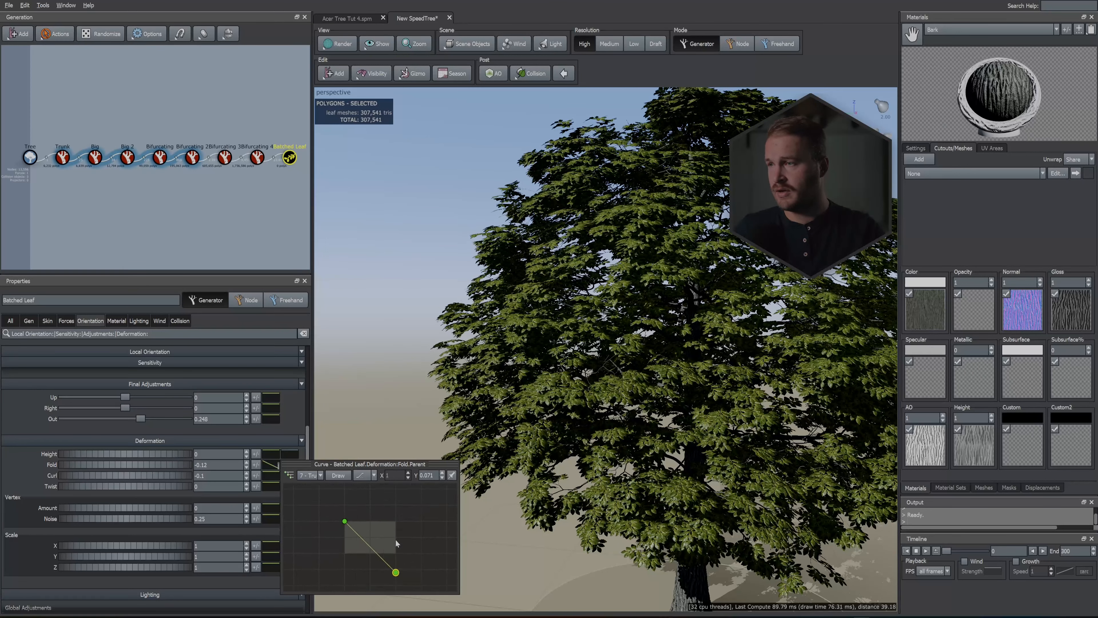
left_click_drag(396, 572, 396, 617)
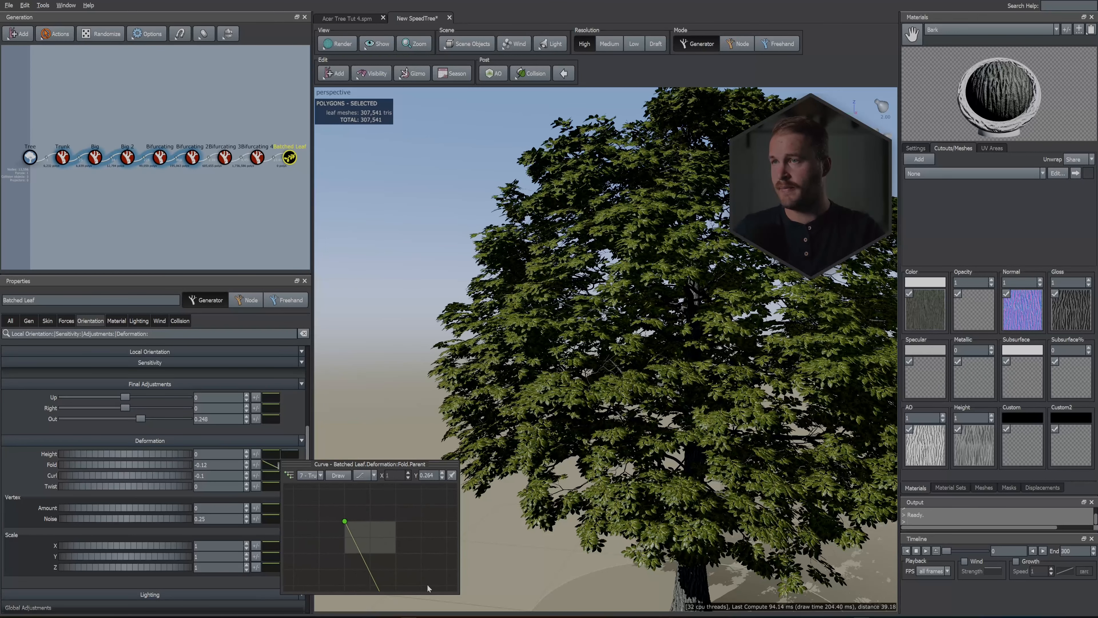
Add variance to the batched leaves' Sky influence, Fold and Align orientation values.
scroll(199, 450, "up", 5)
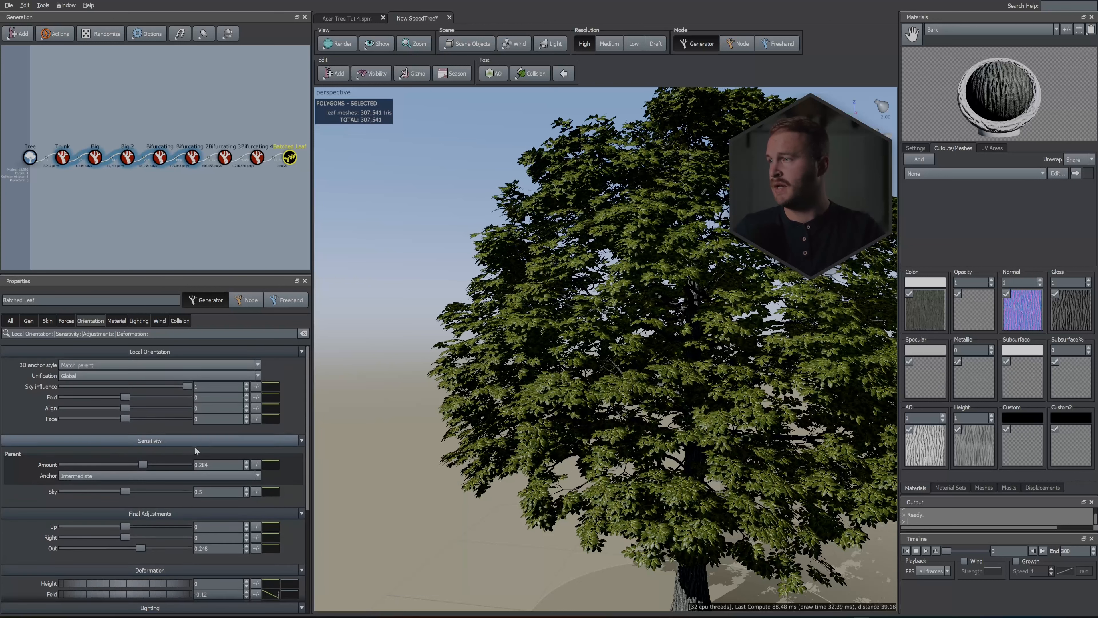
left_click(254, 389)
left_click(255, 399)
left_click(254, 410)
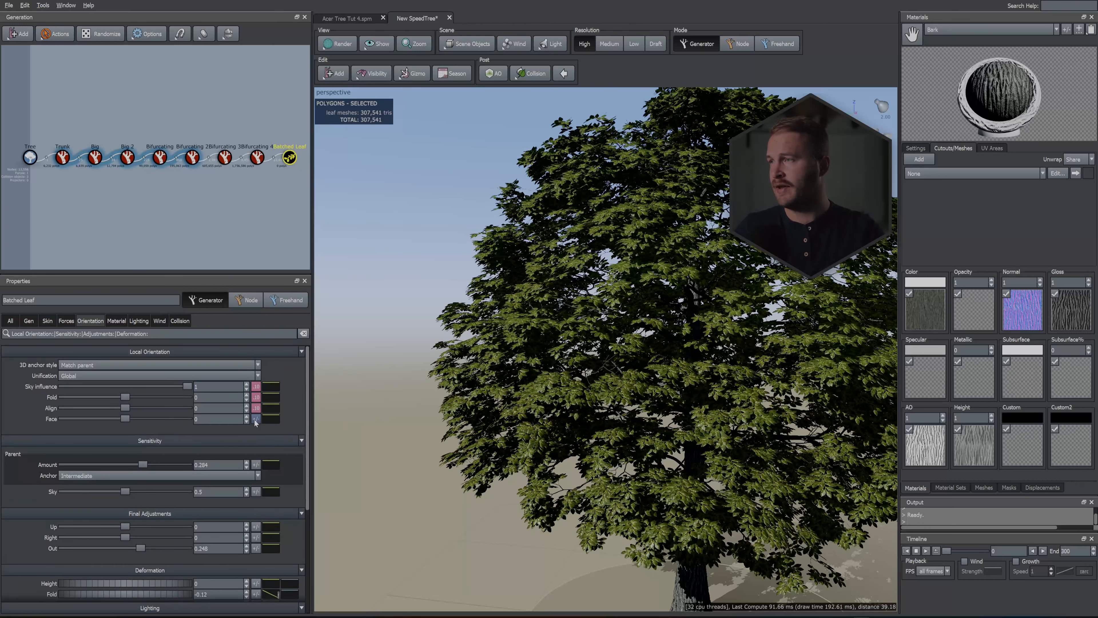
Set the batched leaves' Size to 0.75 and add variance to it.
left_click(47, 321)
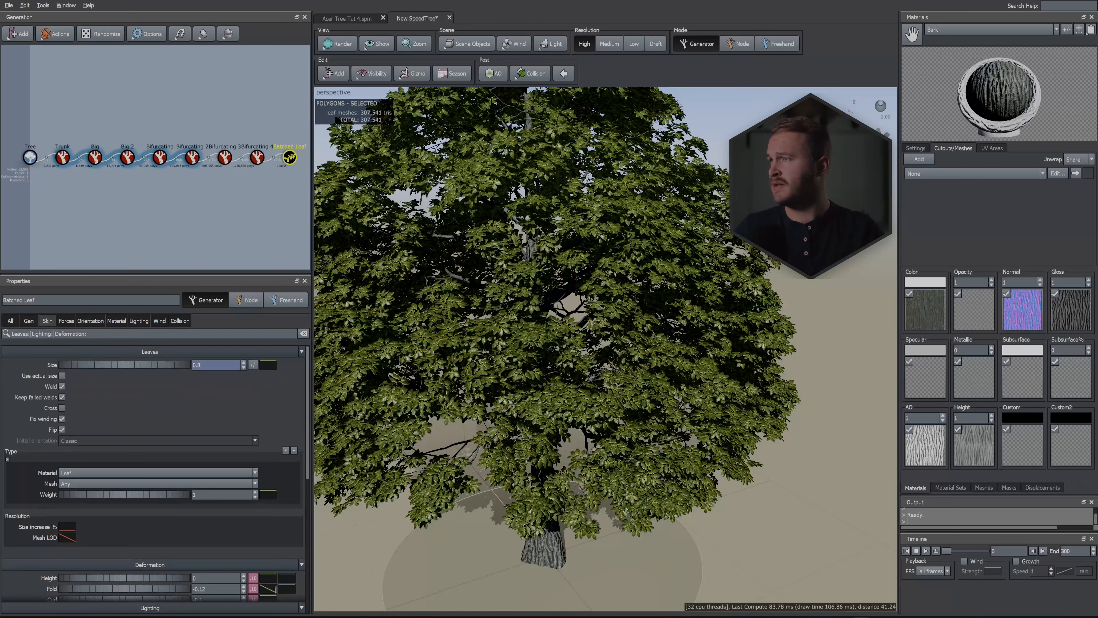
key("Return")
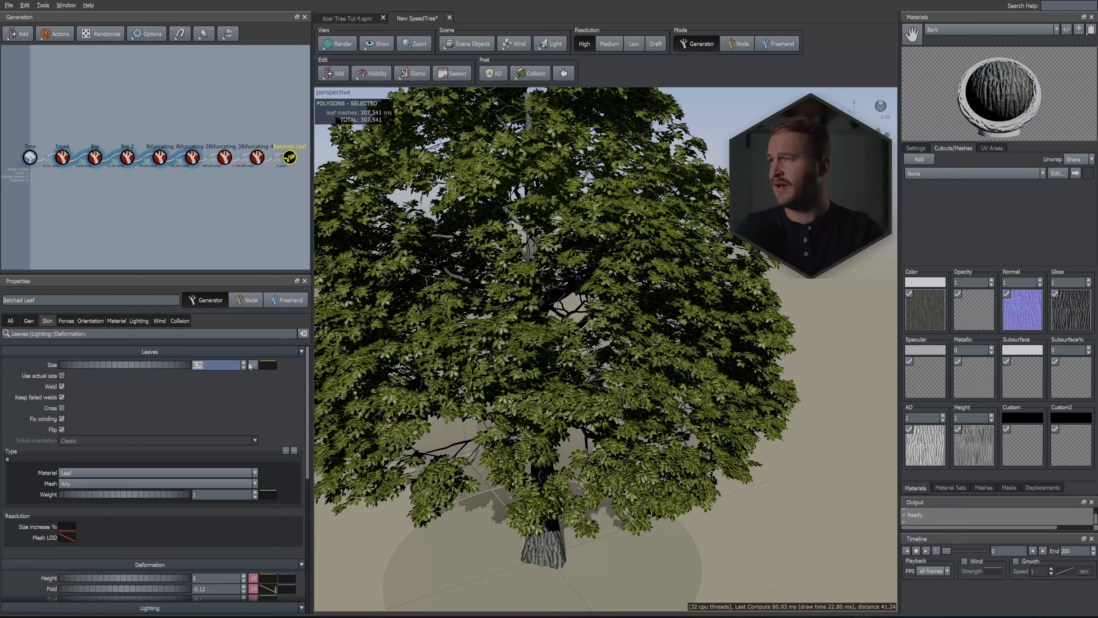
left_click(253, 364)
left_click_drag(304, 377, 316, 376)
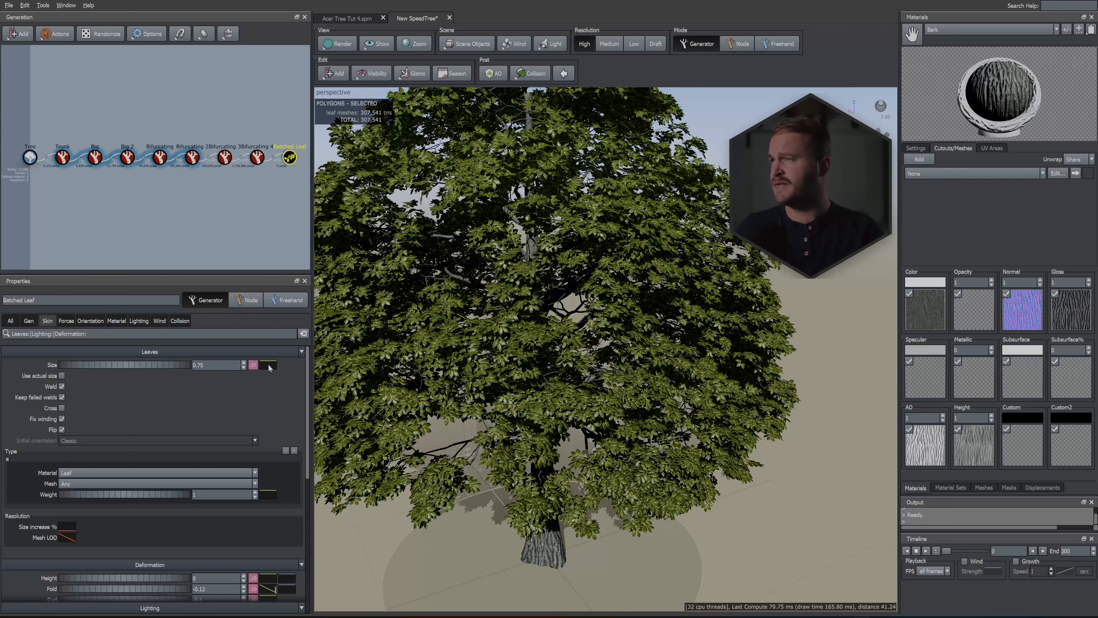
Shape the leaf Size's parent curve to shrink leaves toward the branch tips, lowering its end and adding a point at about X 0.72.
left_click(268, 365)
left_click_drag(441, 417, 437, 429)
left_click(398, 404)
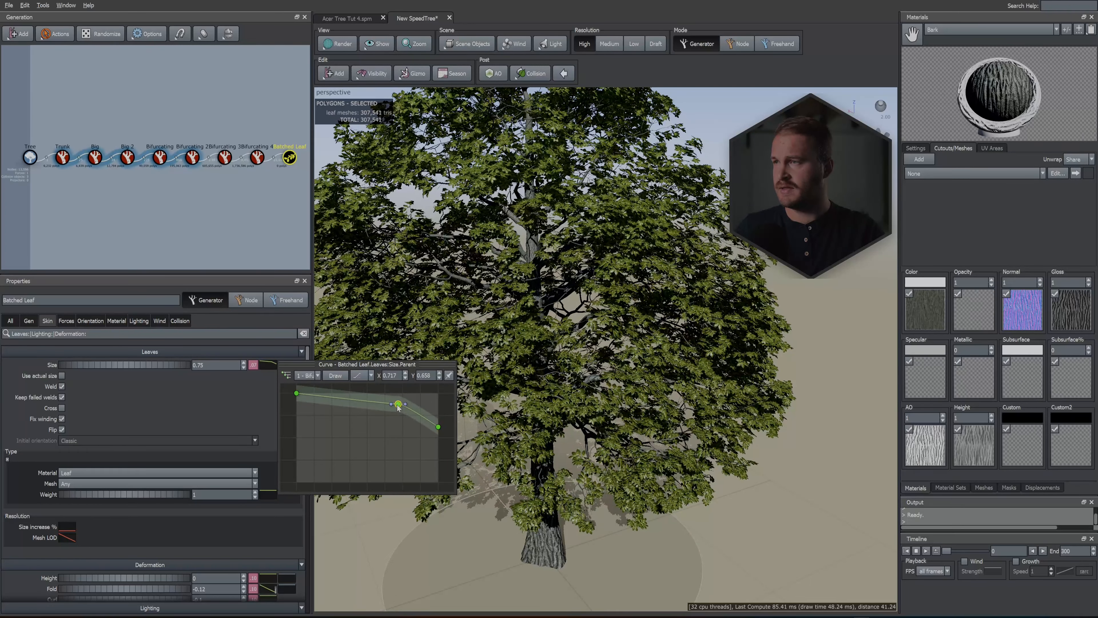
left_click(413, 409)
left_click_drag(541, 346, 614, 329)
middle_click_drag(744, 320, 642, 299)
scroll(642, 298, "up", 2)
left_click_drag(641, 299, 622, 297)
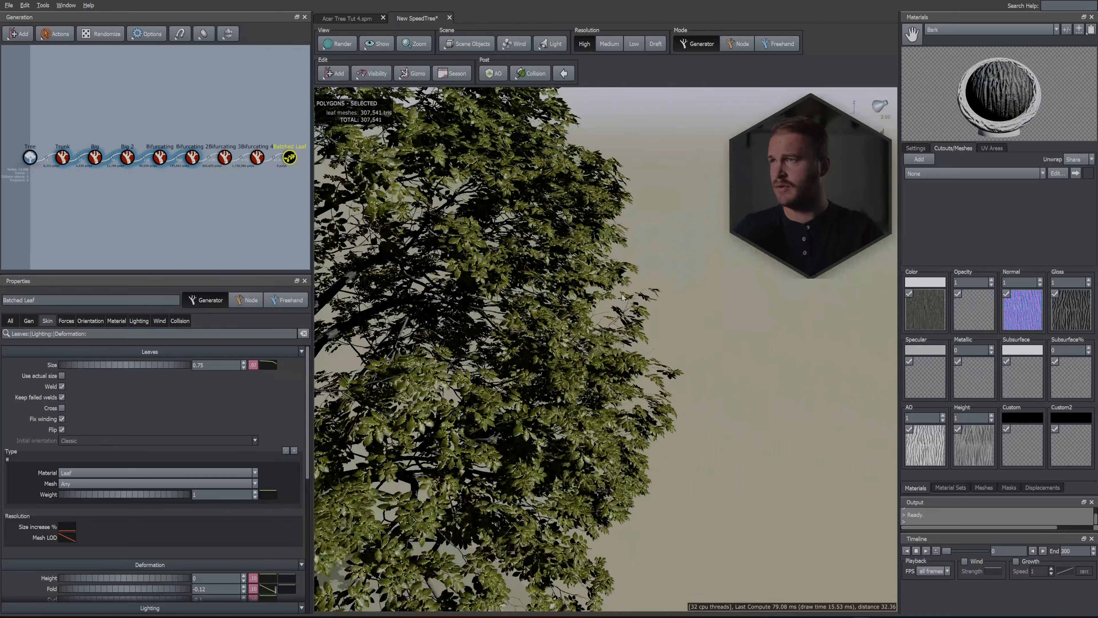
Turn off welding on Bifurcating 3 and reduce its relative segment length.
left_click(330, 291)
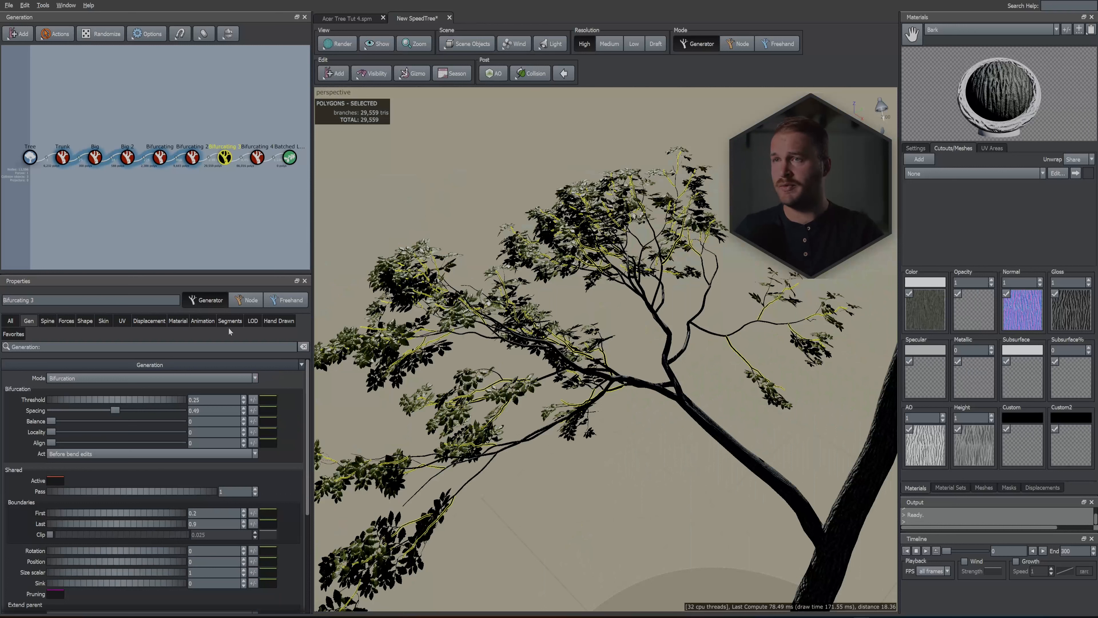
left_click(226, 322)
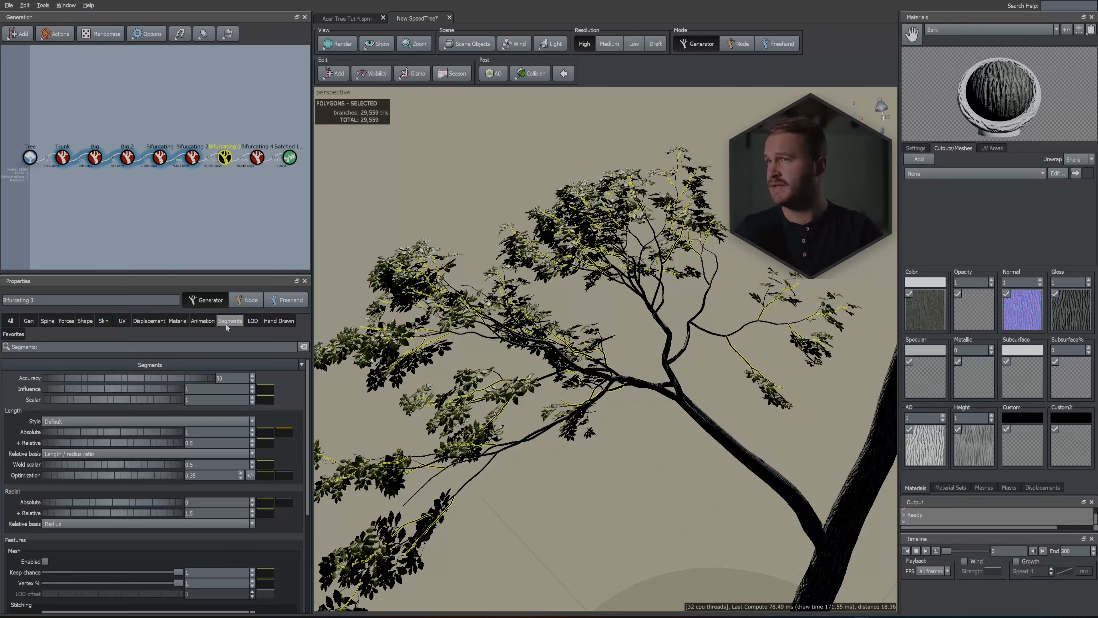
left_click(104, 322)
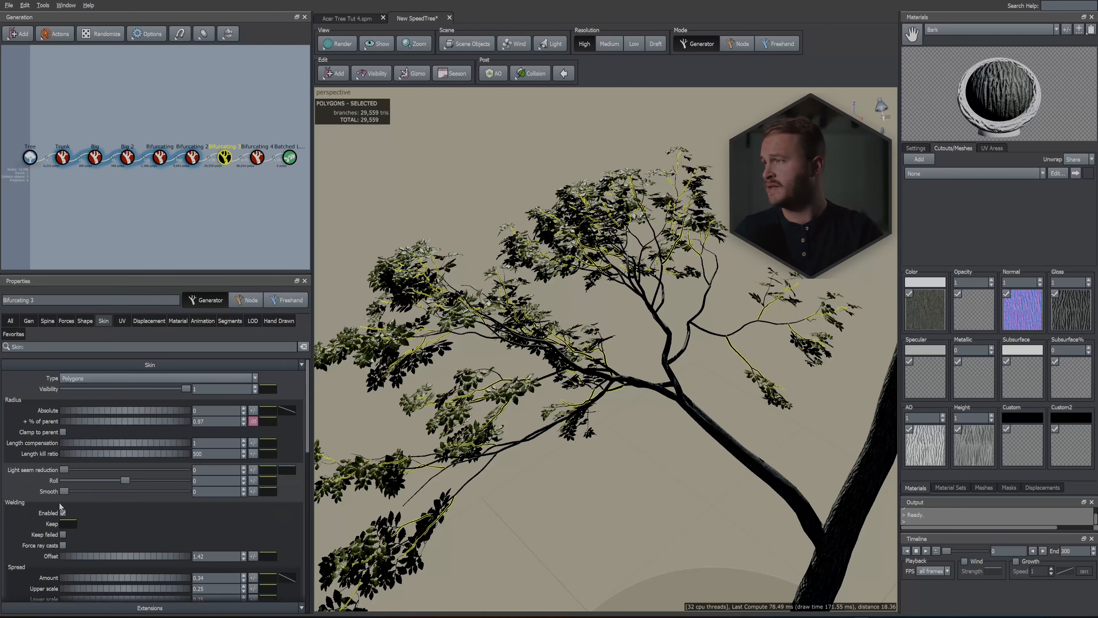
left_click(62, 513)
left_click(230, 322)
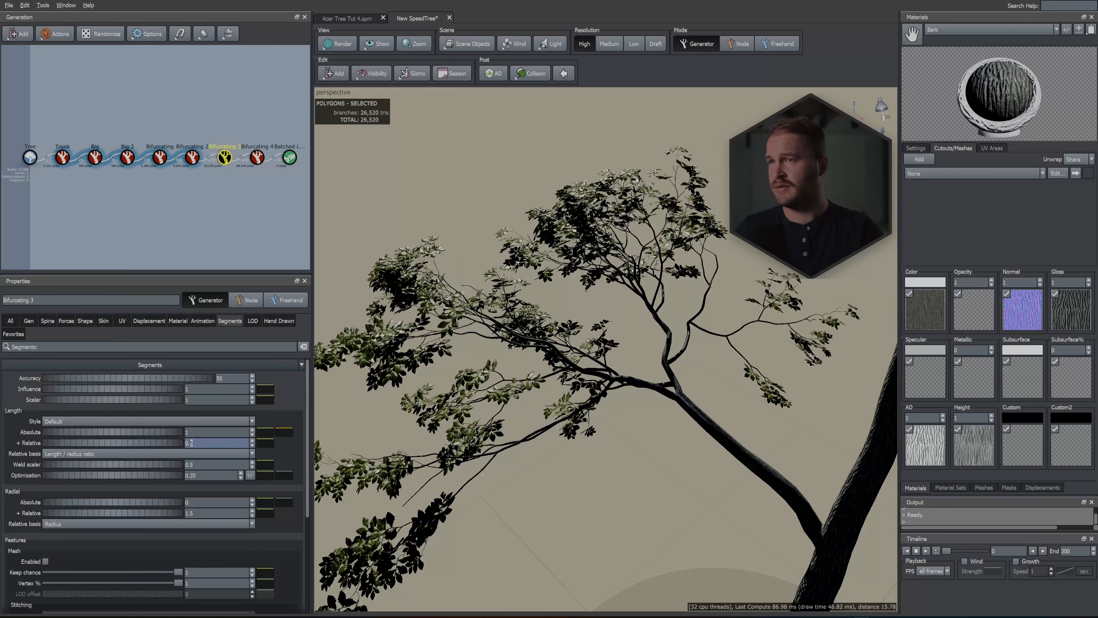
type("1")
Set Bifurcating 4's relative segment length to 0.1.
left_click(257, 157)
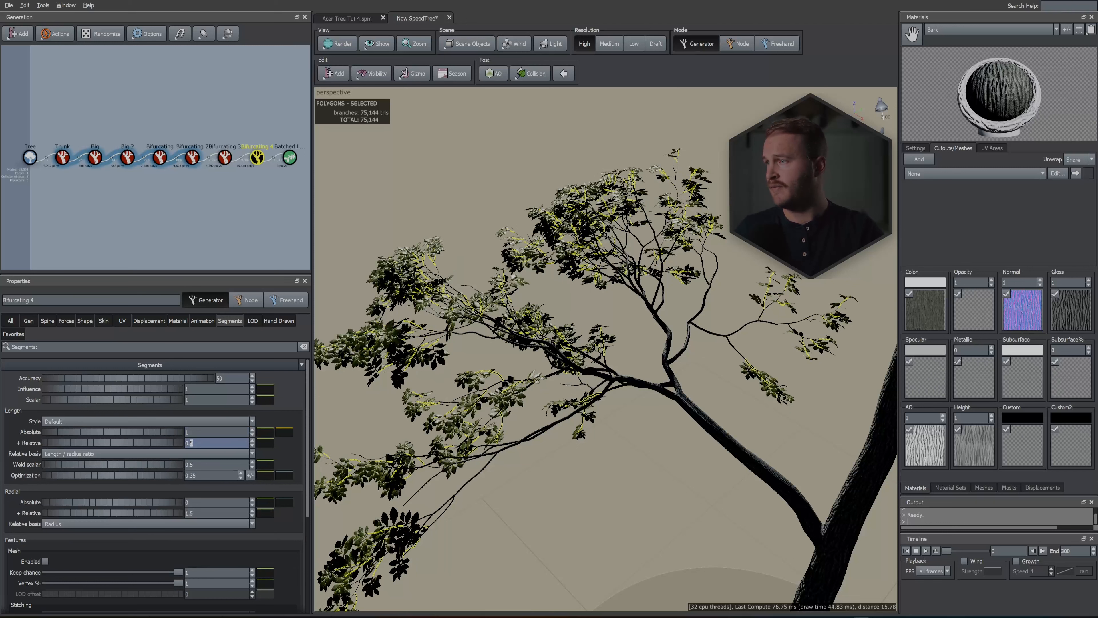
key("Return")
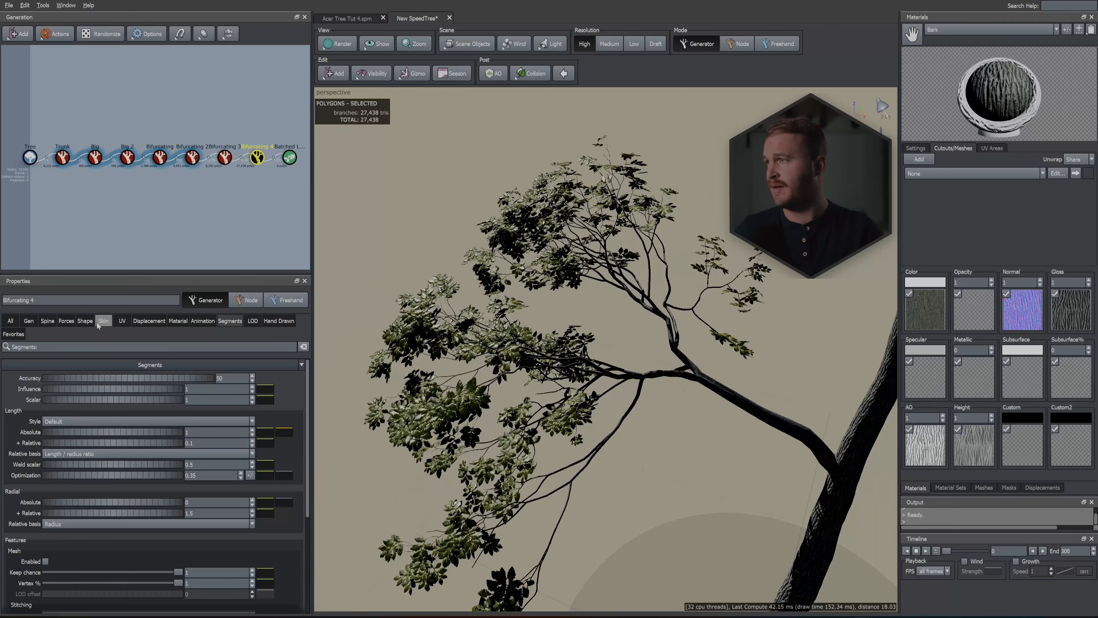
left_click(97, 321)
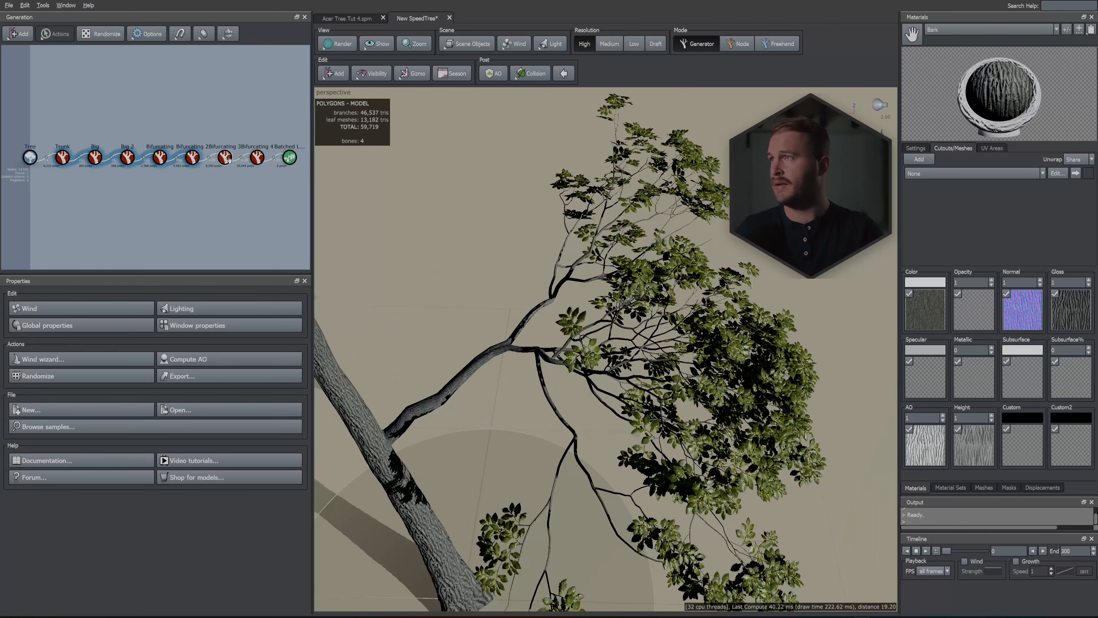
Set the batched leaves' Size to 0.95.
left_click(226, 158)
left_click_drag(461, 262, 514, 269)
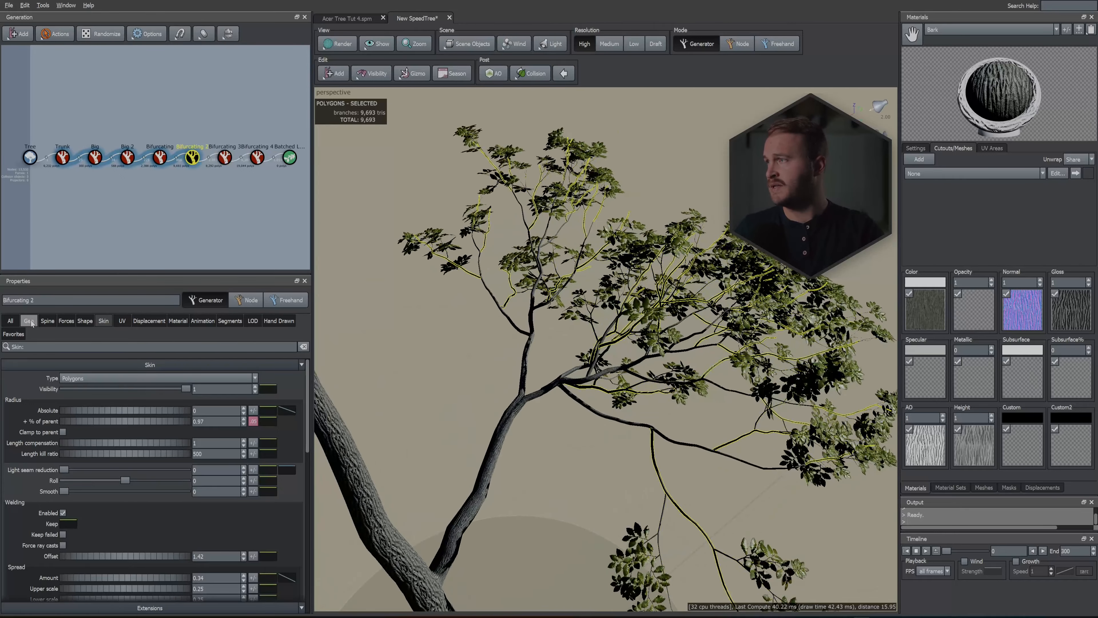
scroll(181, 430, "down", 2)
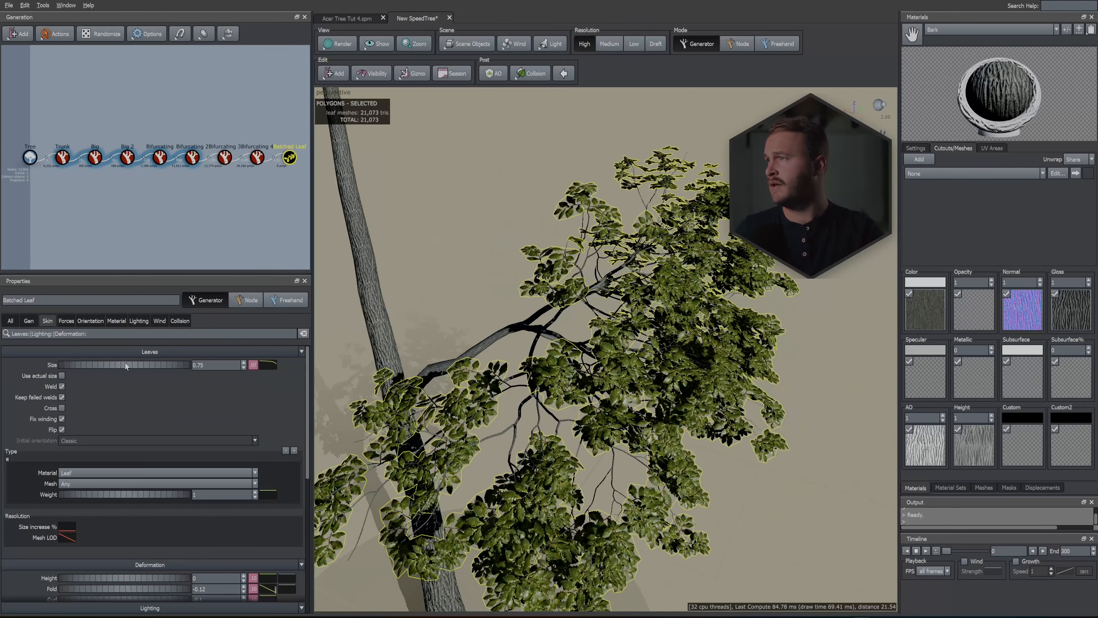
left_click_drag(125, 363, 131, 363)
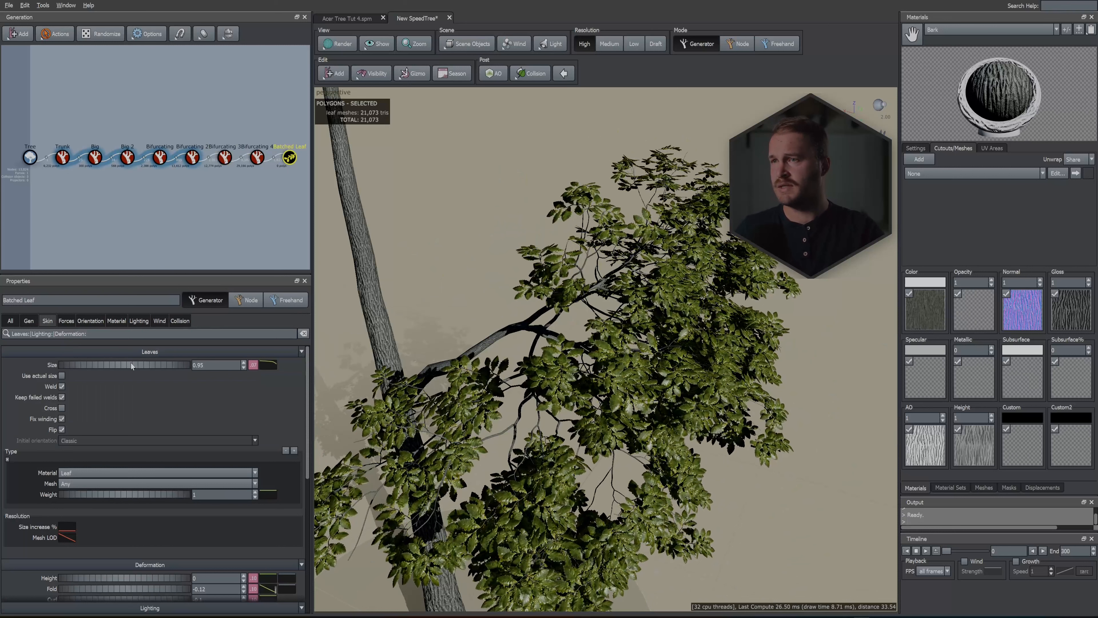
Examine the batched leaves' generation settings and the full tree's canopy from the side and from above.
left_click(29, 320)
scroll(171, 514, "down", 1)
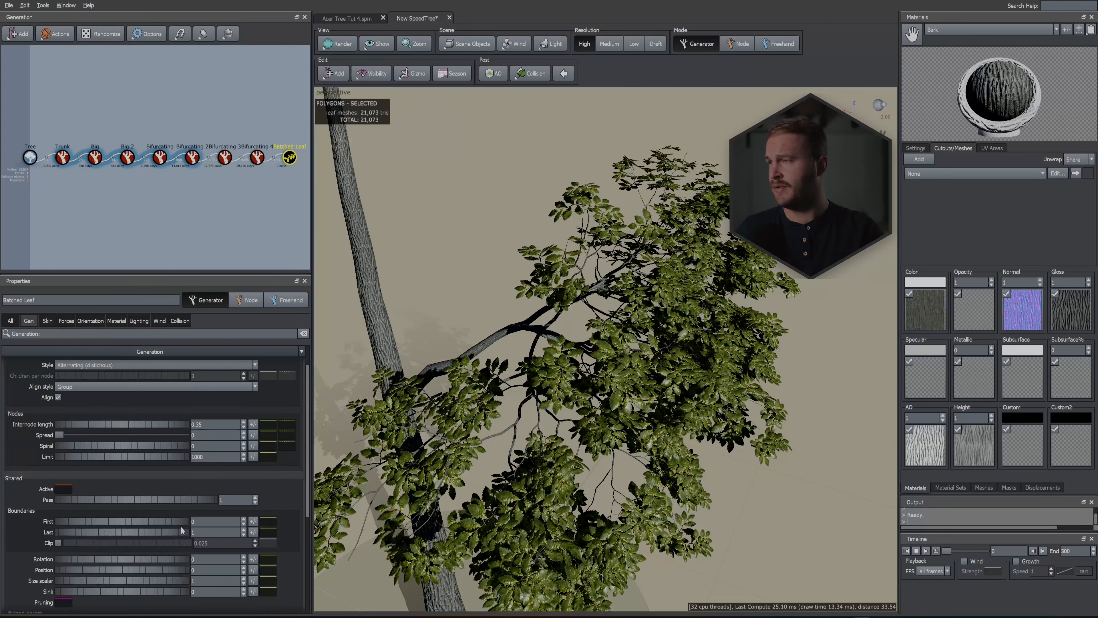
scroll(135, 485, "up", 1)
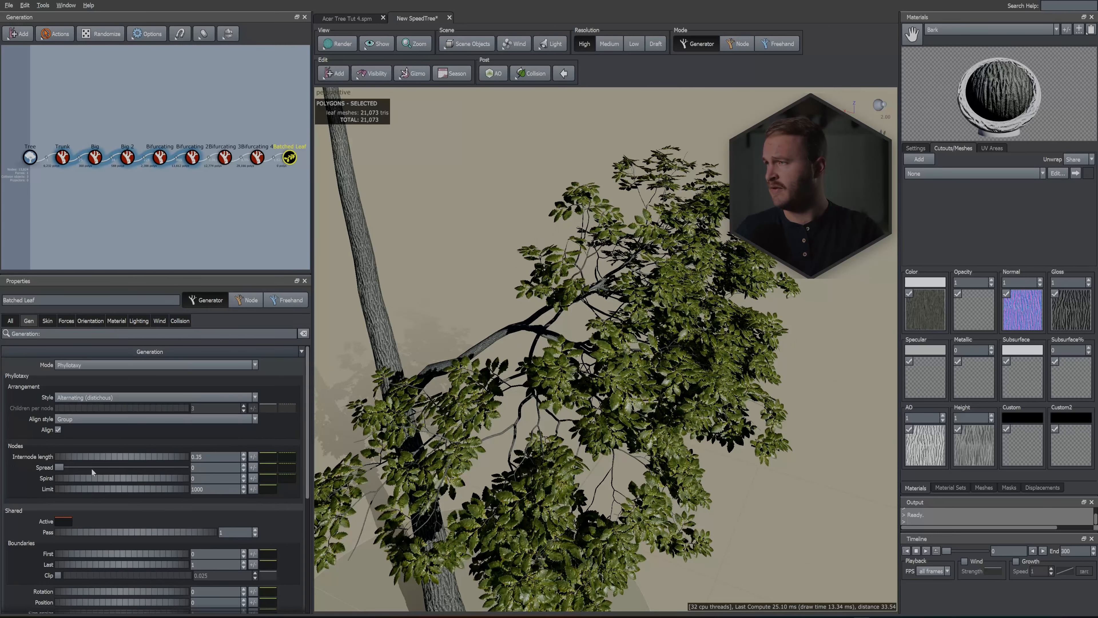
left_click_drag(597, 468, 601, 502)
scroll(601, 502, "down", 4)
left_click(601, 502)
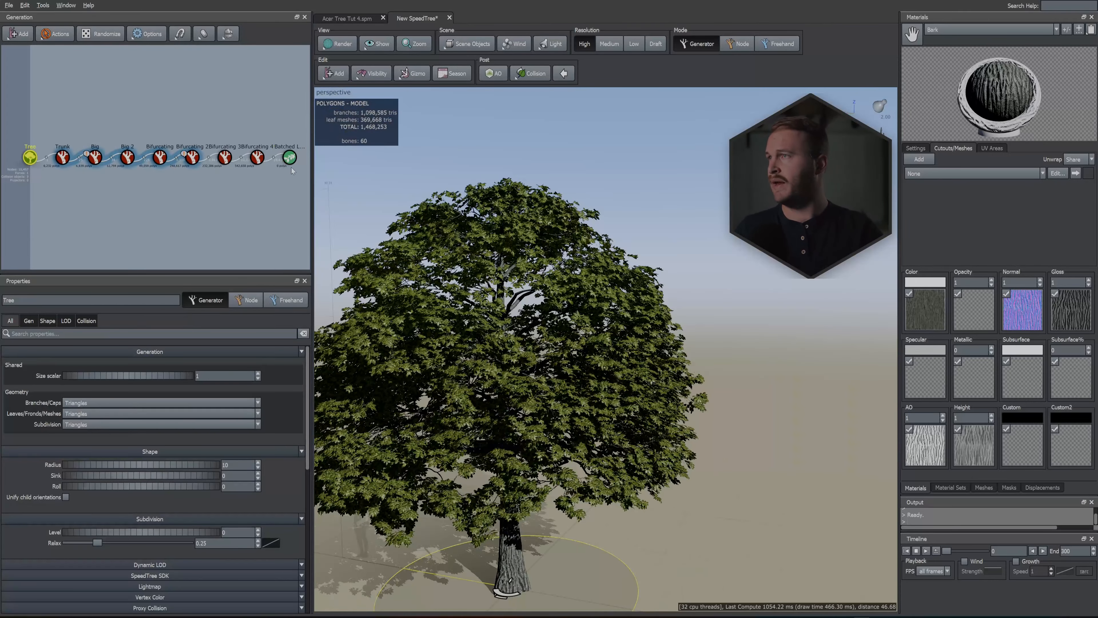
middle_click_drag(595, 327, 639, 195)
left_click_drag(640, 195, 614, 368)
scroll(606, 337, "up", 5)
scroll(612, 330, "down", 3)
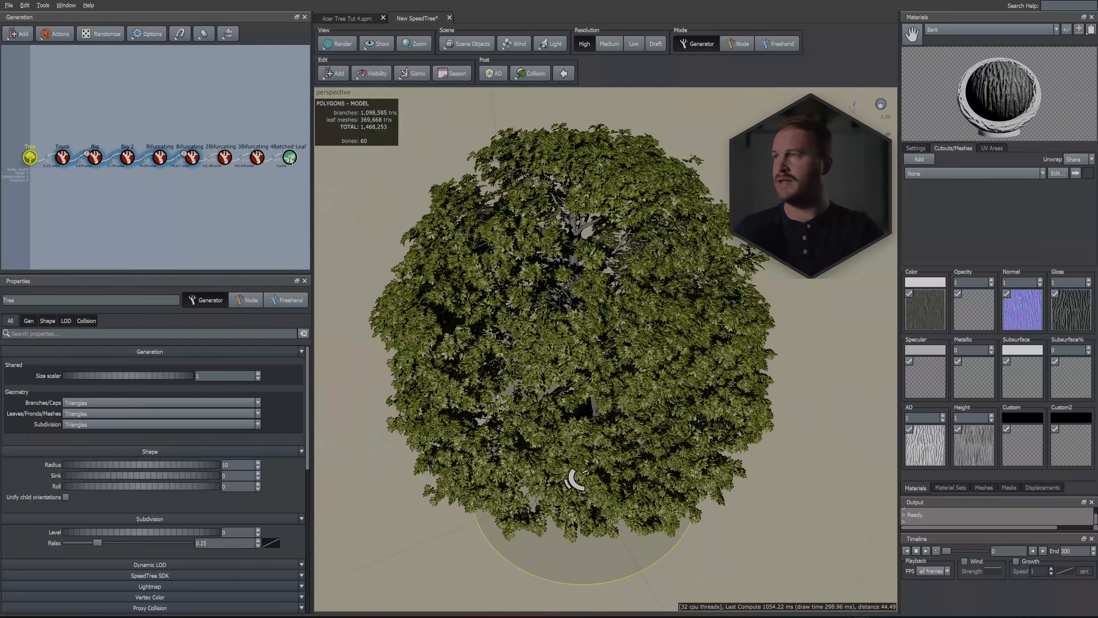
Duplicate the generator chain from Bifurcating 2 through Batched Leaf and place the copy apart from the original chain.
left_click(257, 157)
left_click_drag(497, 364, 501, 287)
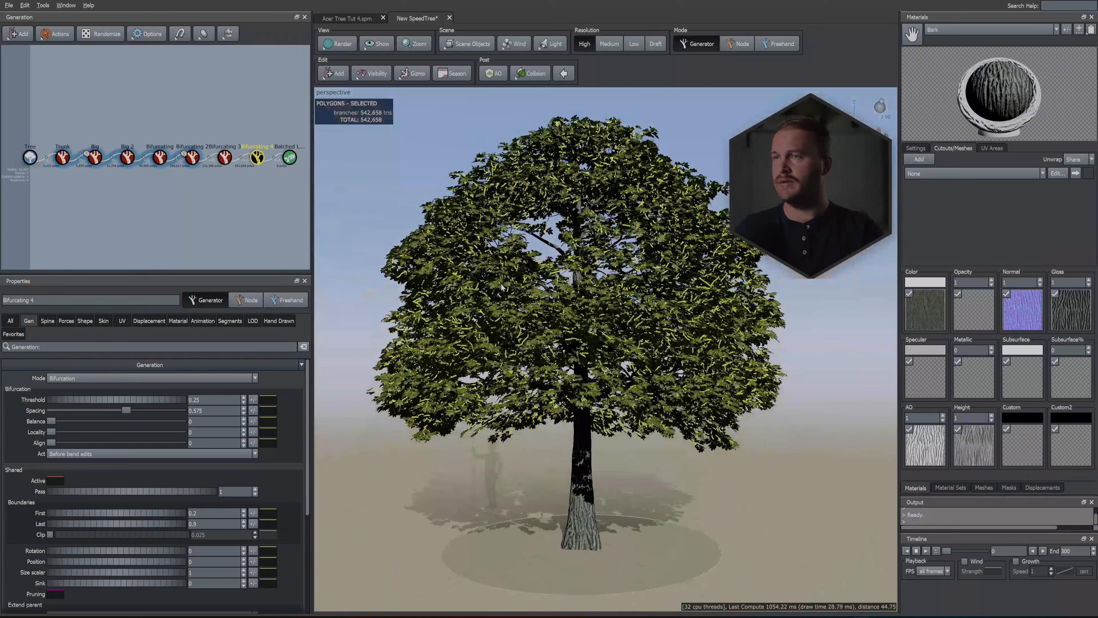
left_click(225, 157)
left_click(192, 158)
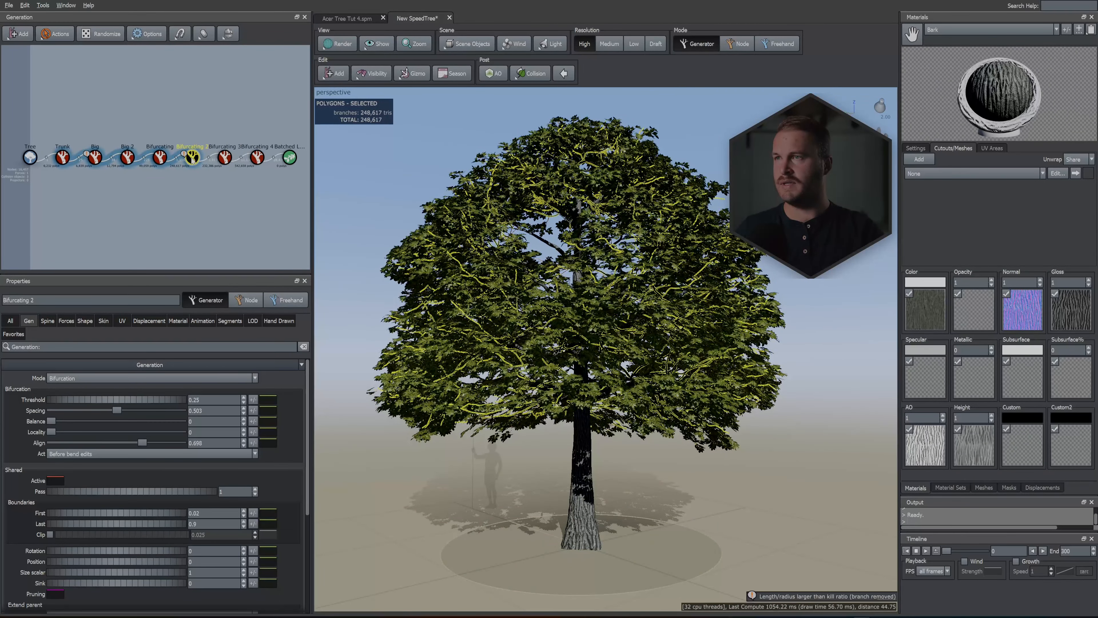
left_click_drag(222, 147, 296, 193)
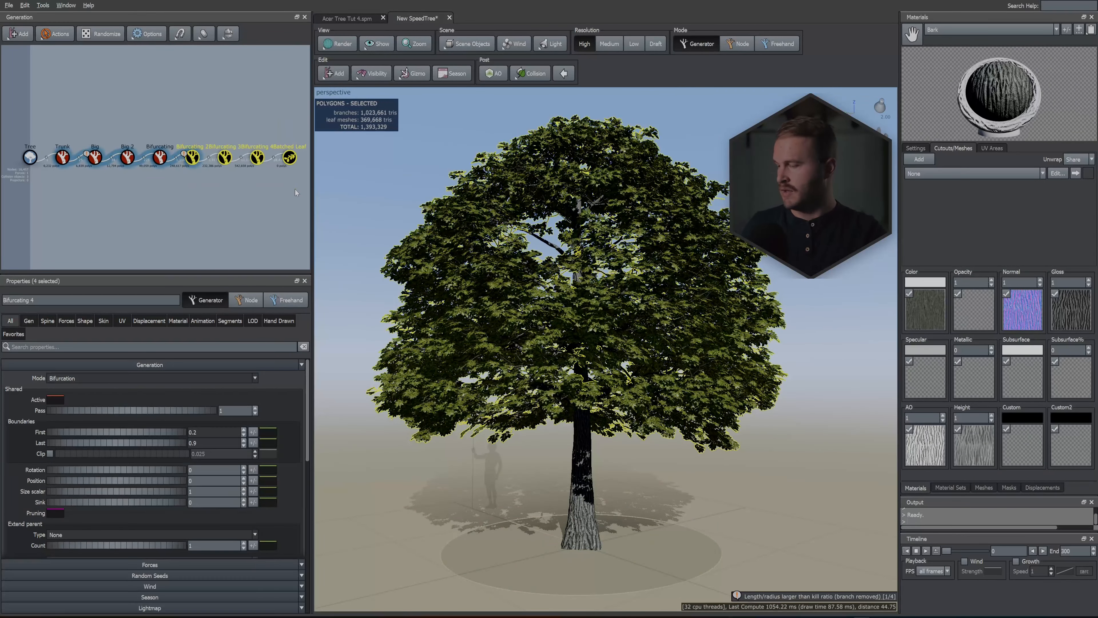
left_click(228, 117)
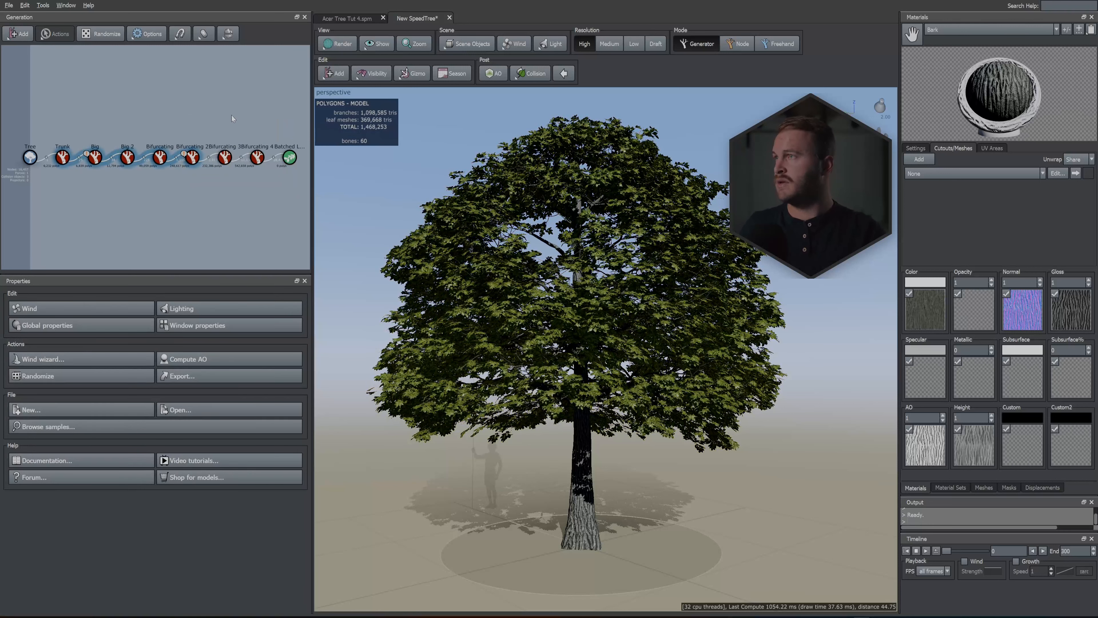
key("ctrl+v")
left_click_drag(193, 192, 138, 106)
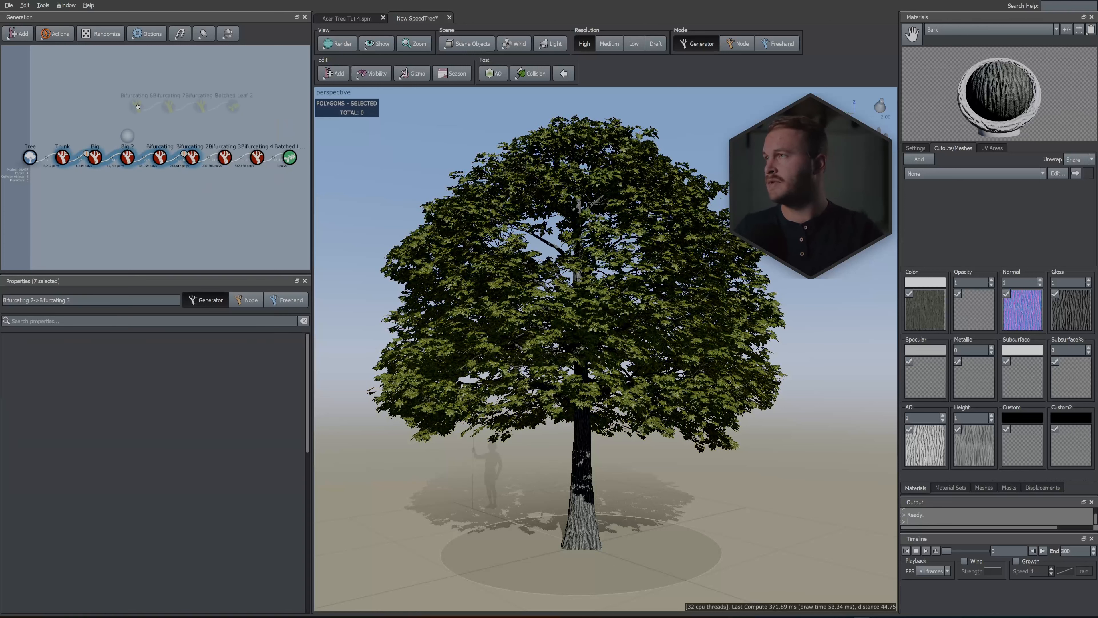
Hide the original Bifurcating 2, Bifurcating 3, Bifurcating 4 and Batched Leaf generators.
left_click_drag(205, 104, 217, 128)
left_click_drag(278, 160, 296, 169)
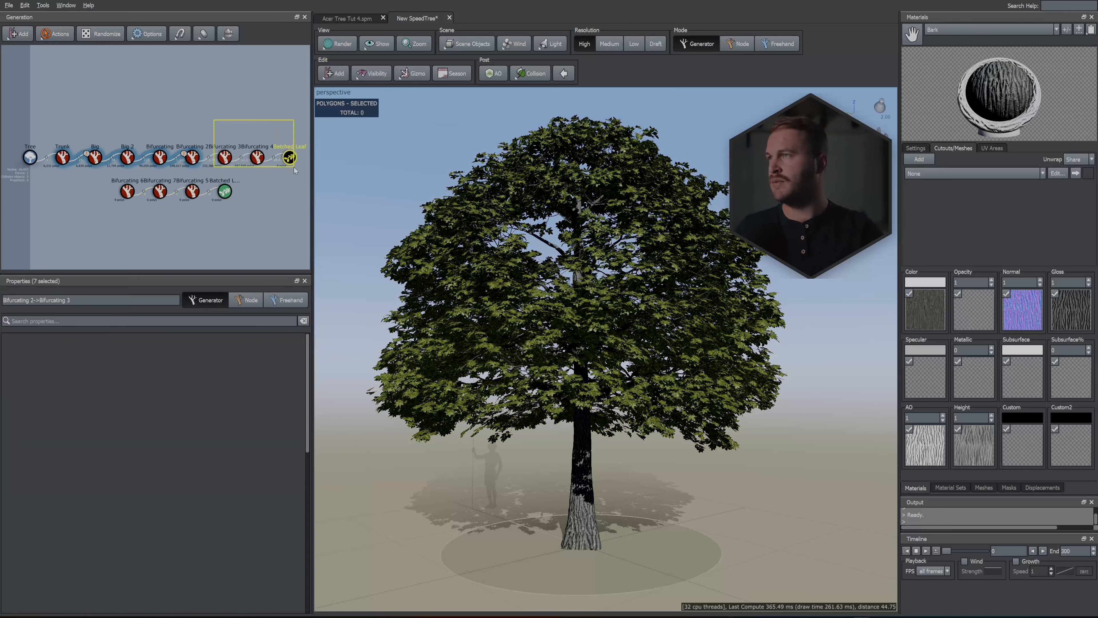
key("ctrl+e")
left_click(193, 157)
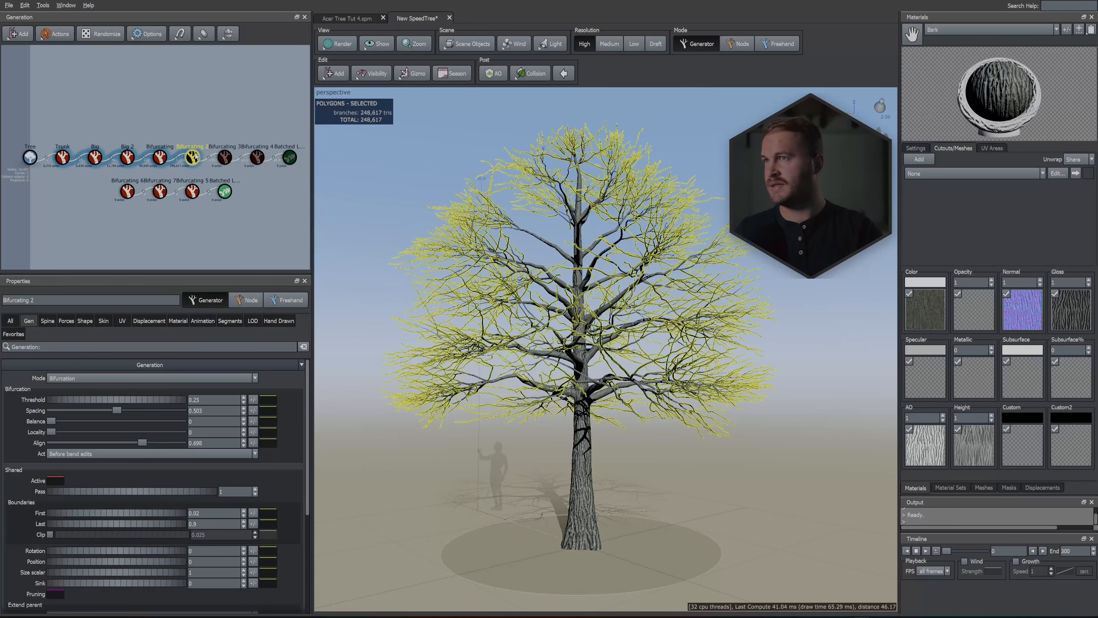
Attach the duplicated chain, starting with Bifurcating 6, to the Big generator.
left_click(127, 157)
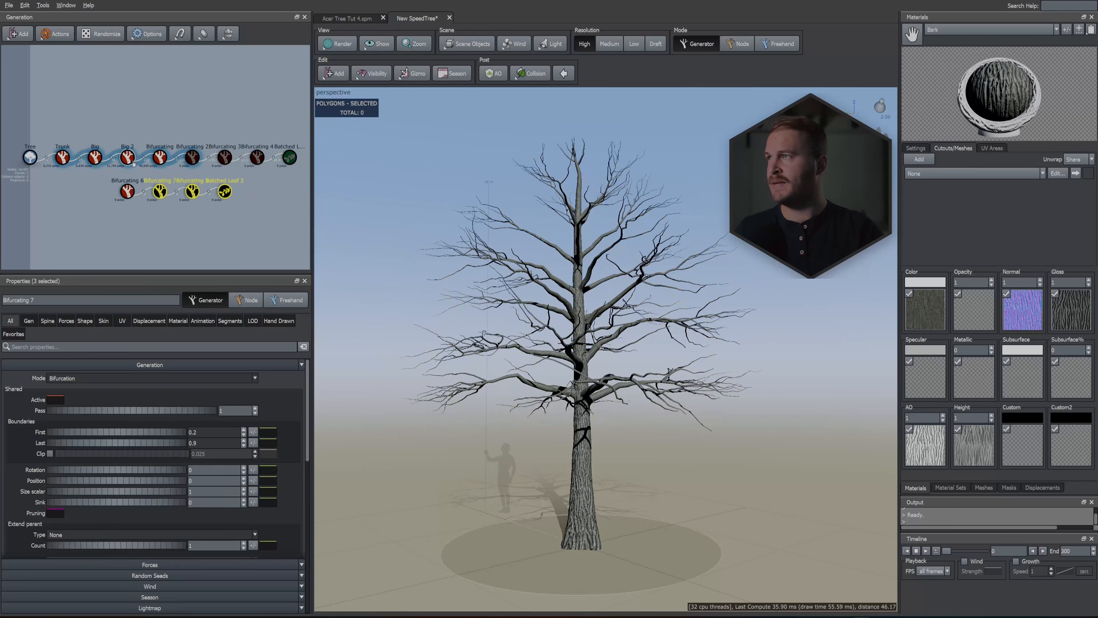
left_click(95, 157)
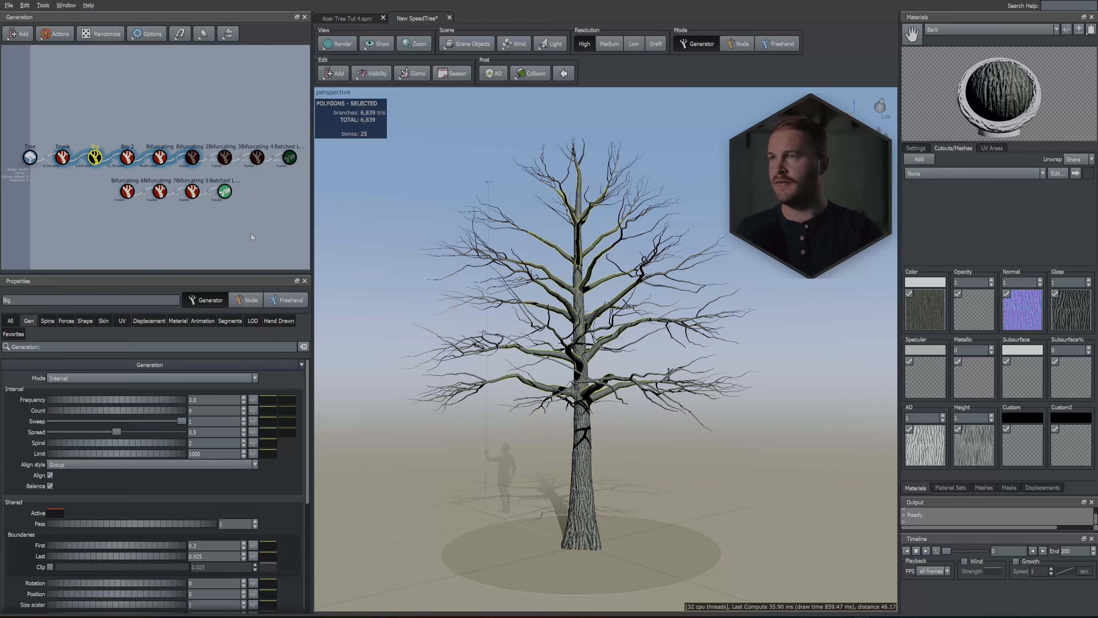
left_click_drag(129, 190, 95, 156)
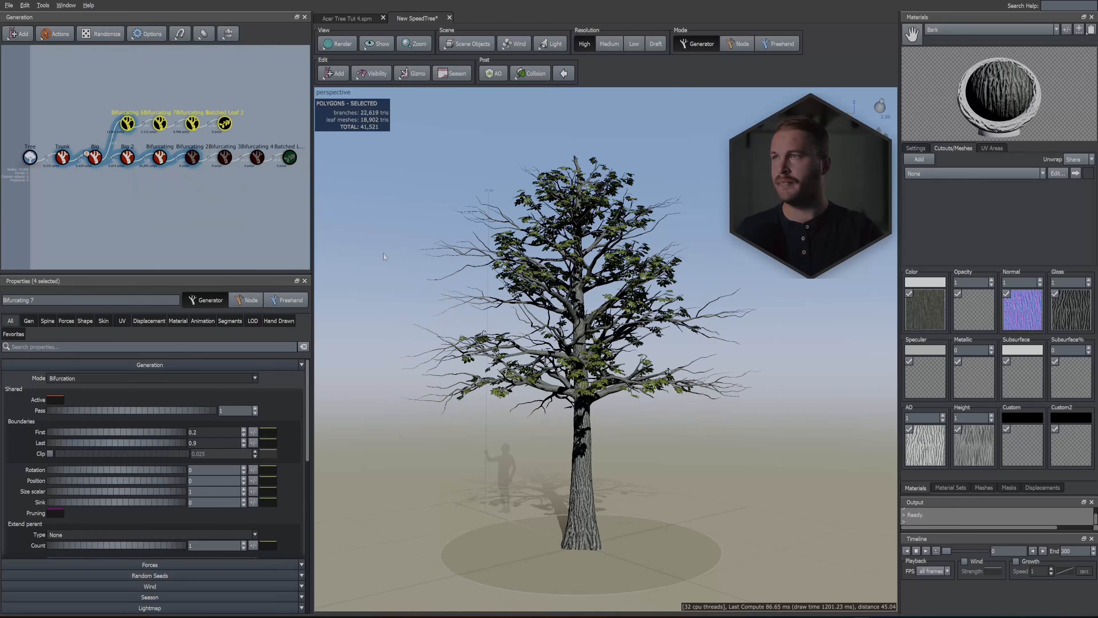
left_click(160, 178)
Set Bifurcating 6's length to 0.39 of parent, lower the end of its parent curve relative to Big, and enable Stop shape control.
left_click(128, 123)
left_click_drag(390, 182, 409, 233)
scroll(411, 236, "up", 5)
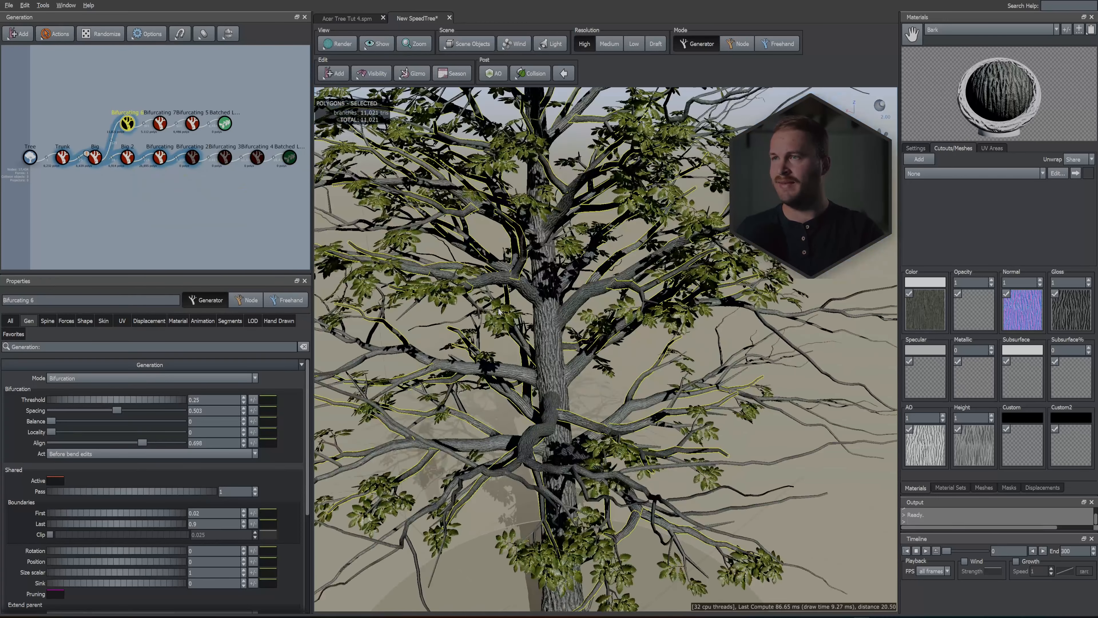
left_click_drag(437, 298, 512, 320)
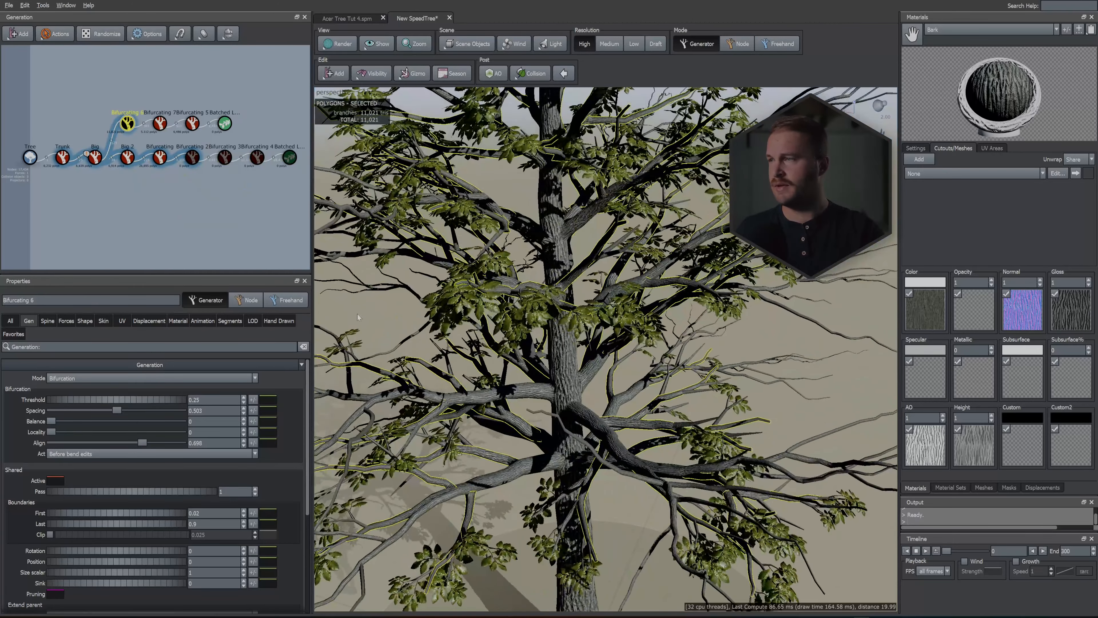
left_click(103, 320)
left_click(288, 410)
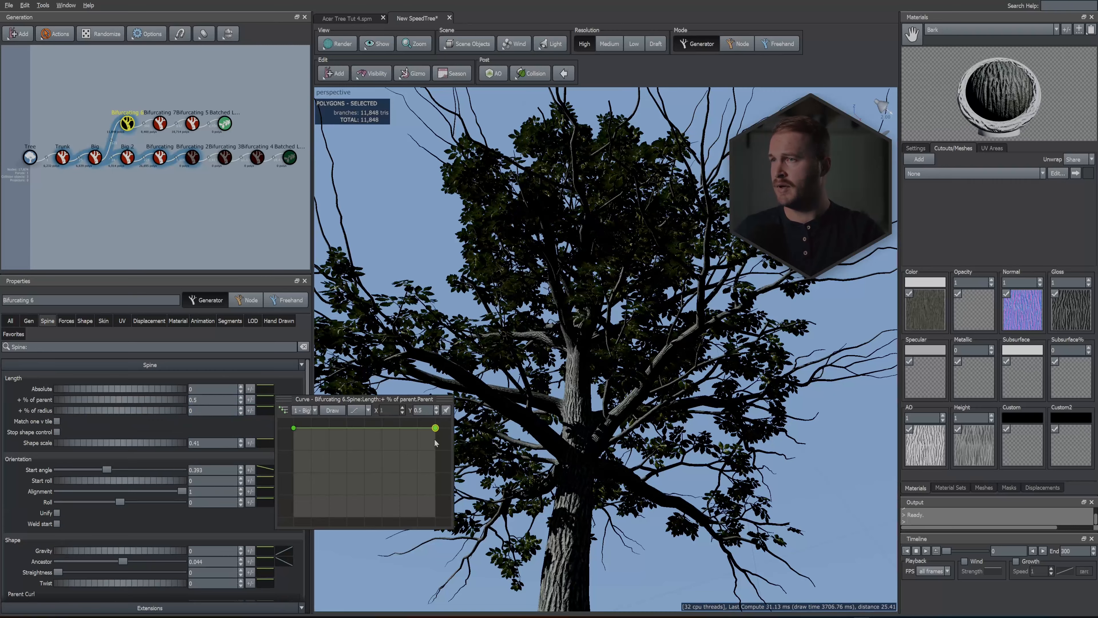
left_click_drag(435, 428, 436, 480)
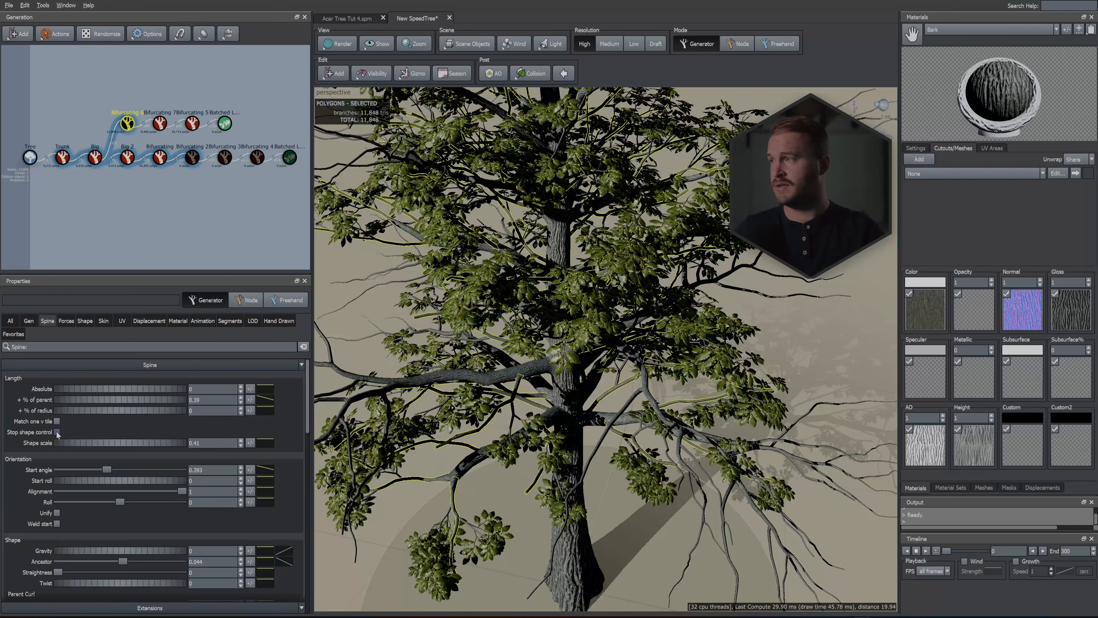
left_click(57, 432)
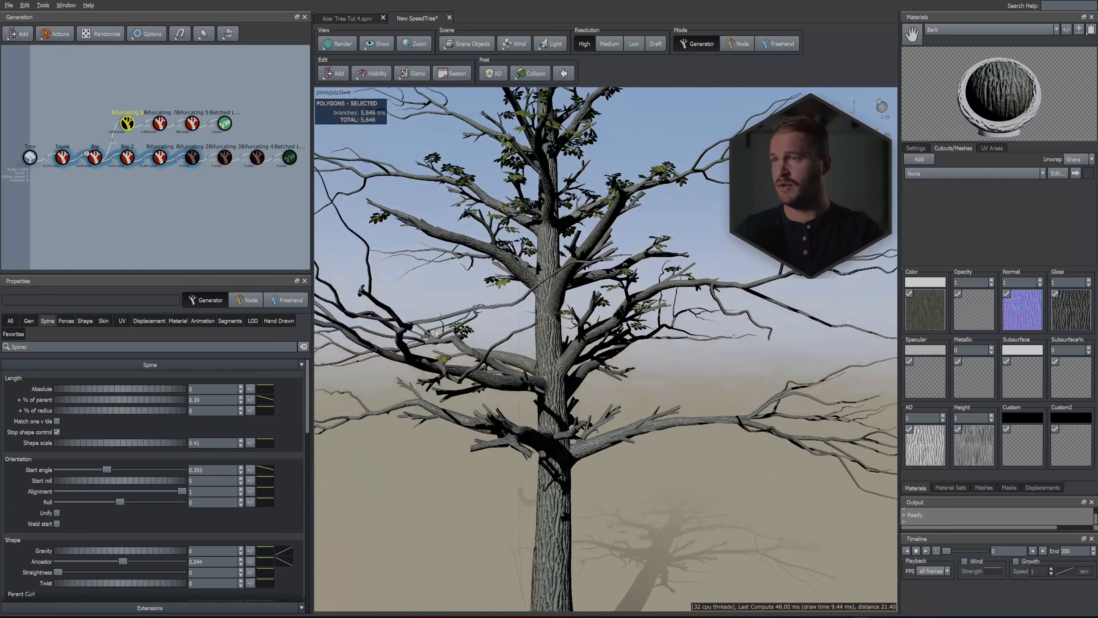
Raise Bifurcating 7's start angle to about 0.89 and set its skin radius to 0.51 of parent.
left_click_drag(435, 333, 415, 385)
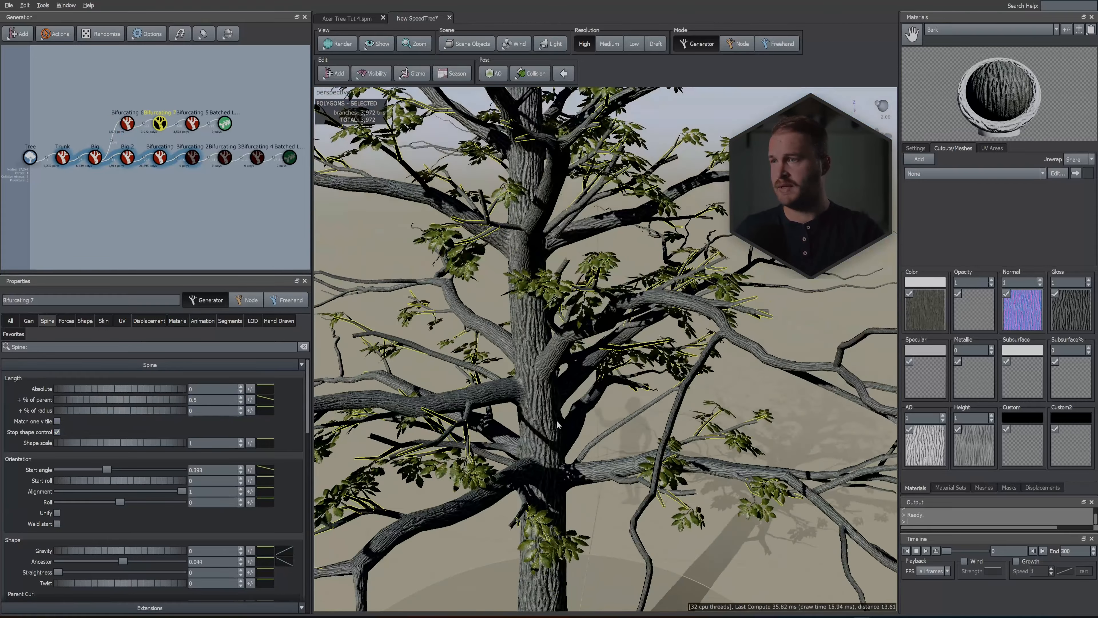
left_click_drag(476, 368, 432, 381)
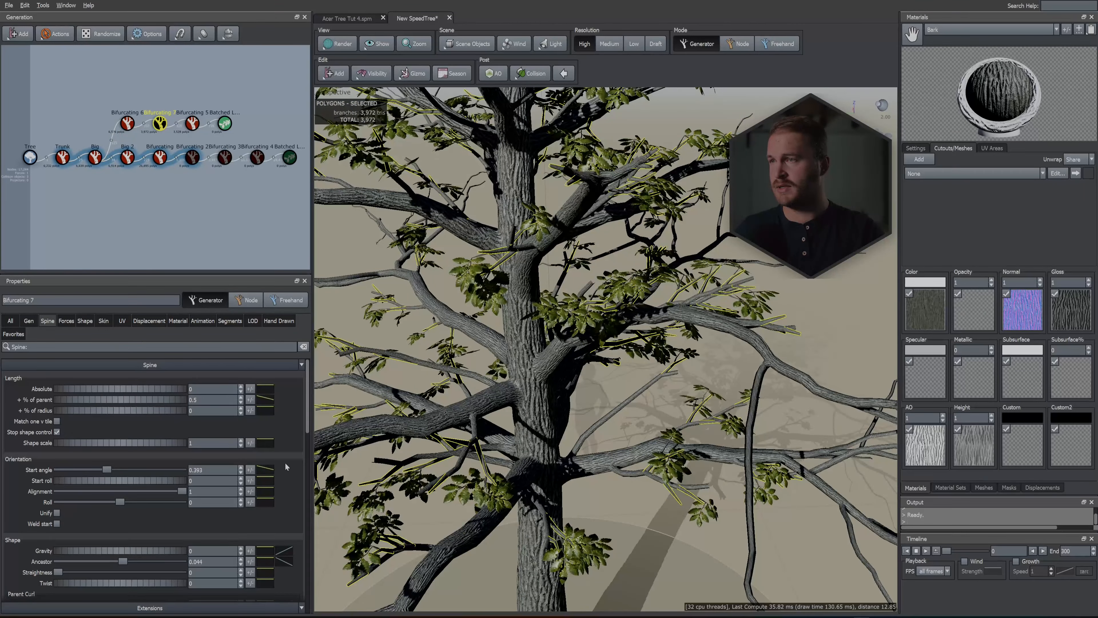
left_click_drag(107, 470, 125, 470)
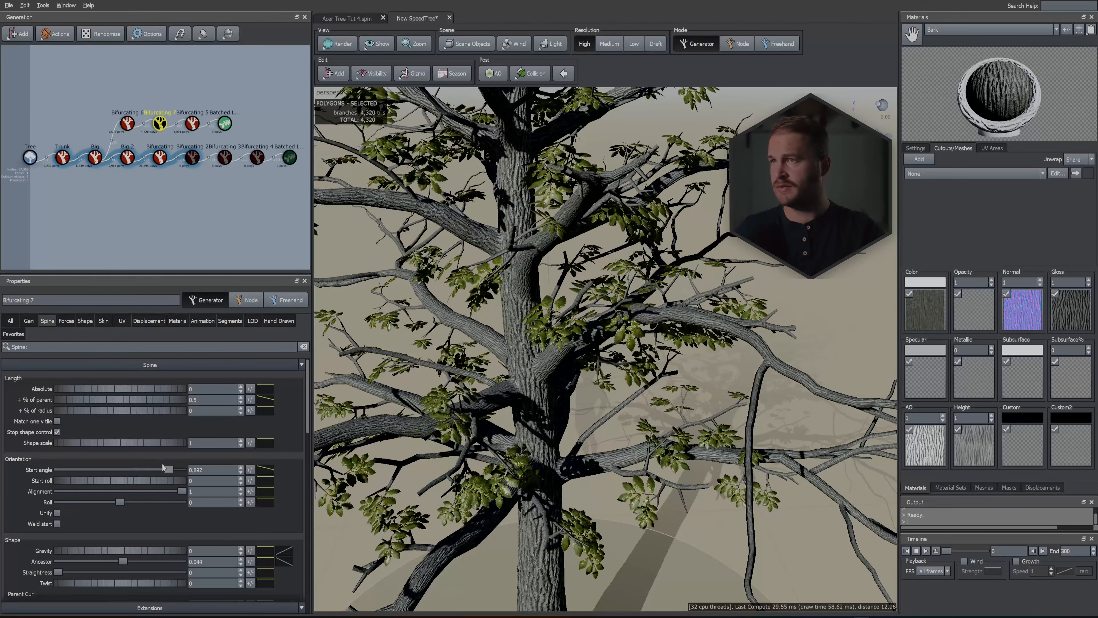
left_click(104, 321)
left_click_drag(187, 419, 126, 421)
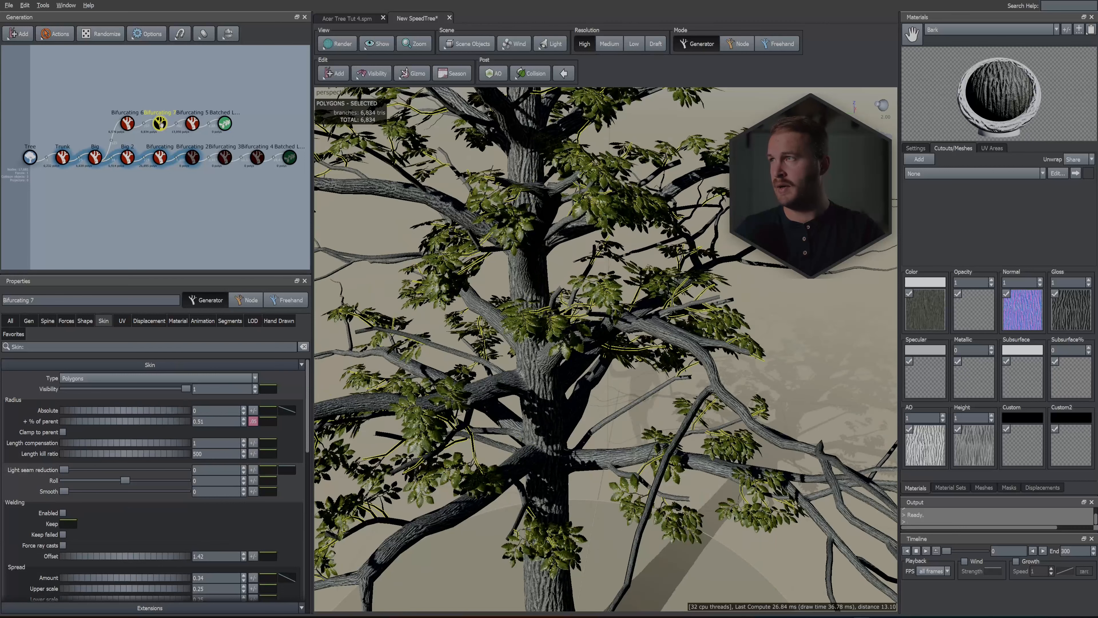
Set Bifurcating 7's Extend parent type to Any.
left_click(29, 322)
scroll(97, 419, "down", 5)
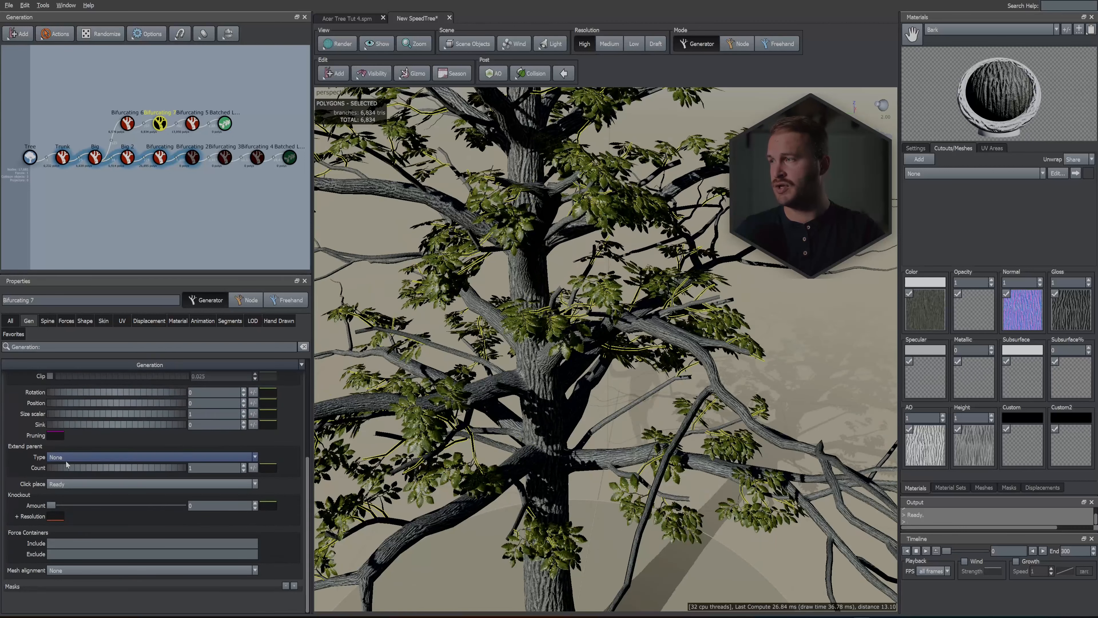
left_click(65, 459)
left_click(65, 476)
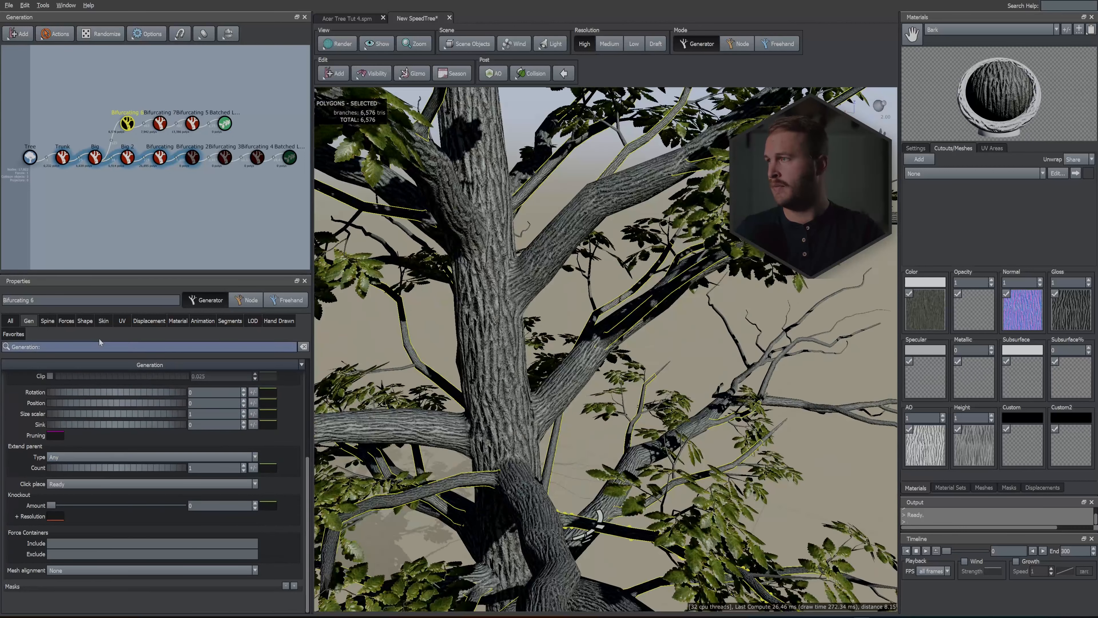
Lower the start of Bifurcating 6's skin radius profile curve.
left_click(104, 321)
left_click(285, 411)
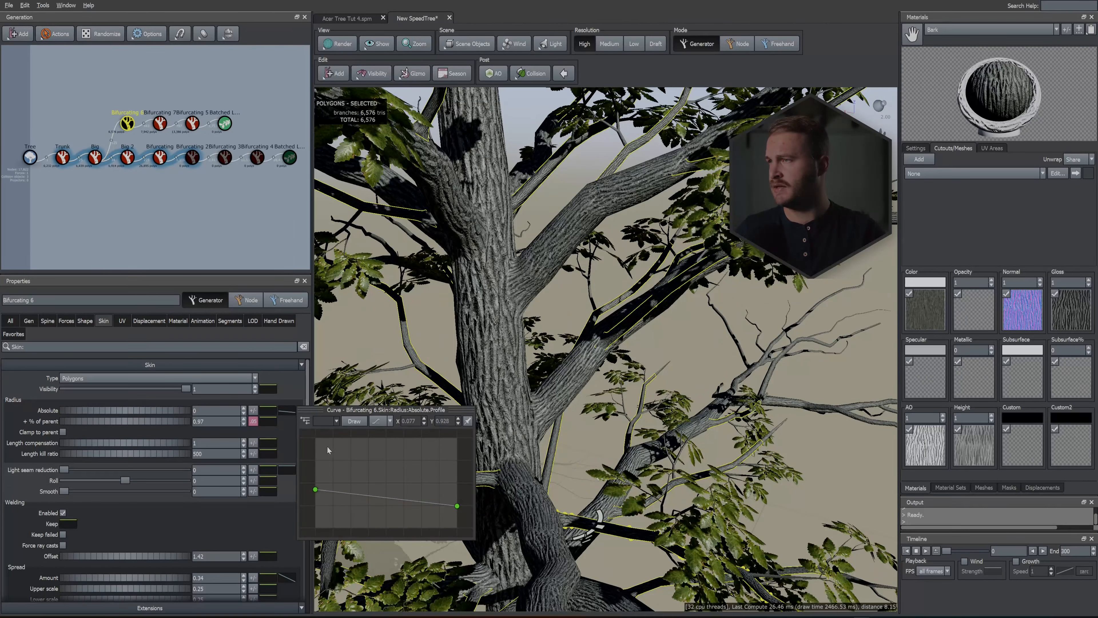
left_click_drag(316, 488, 315, 506)
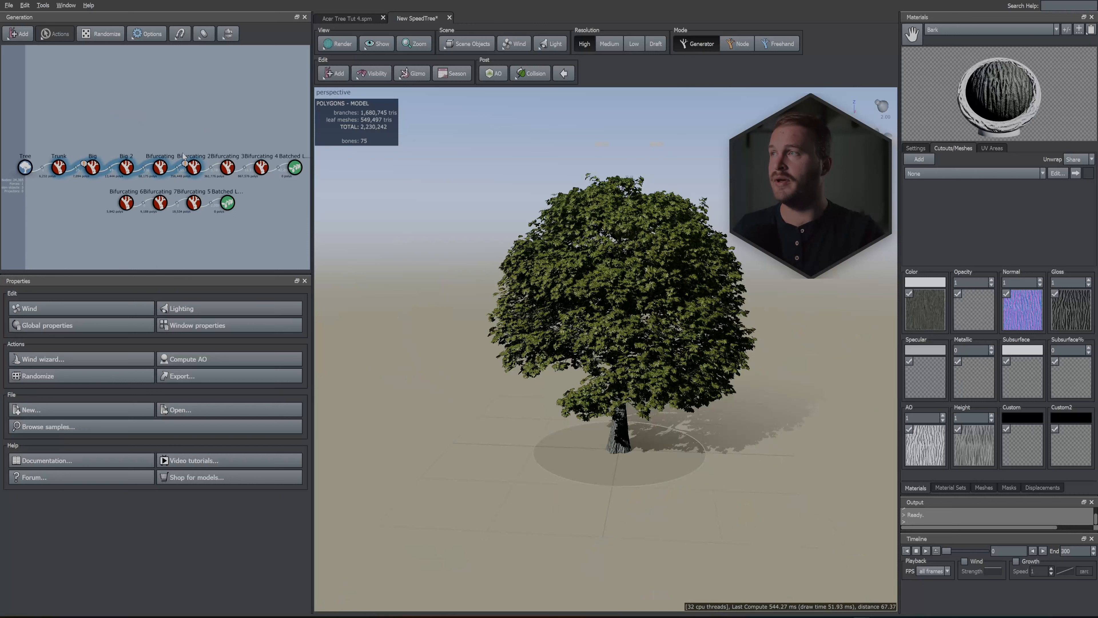
Arrange the duplicated chain above the main chain in the generator graph and select Bifurcating 6.
left_click_drag(252, 238, 97, 175)
left_click(125, 134)
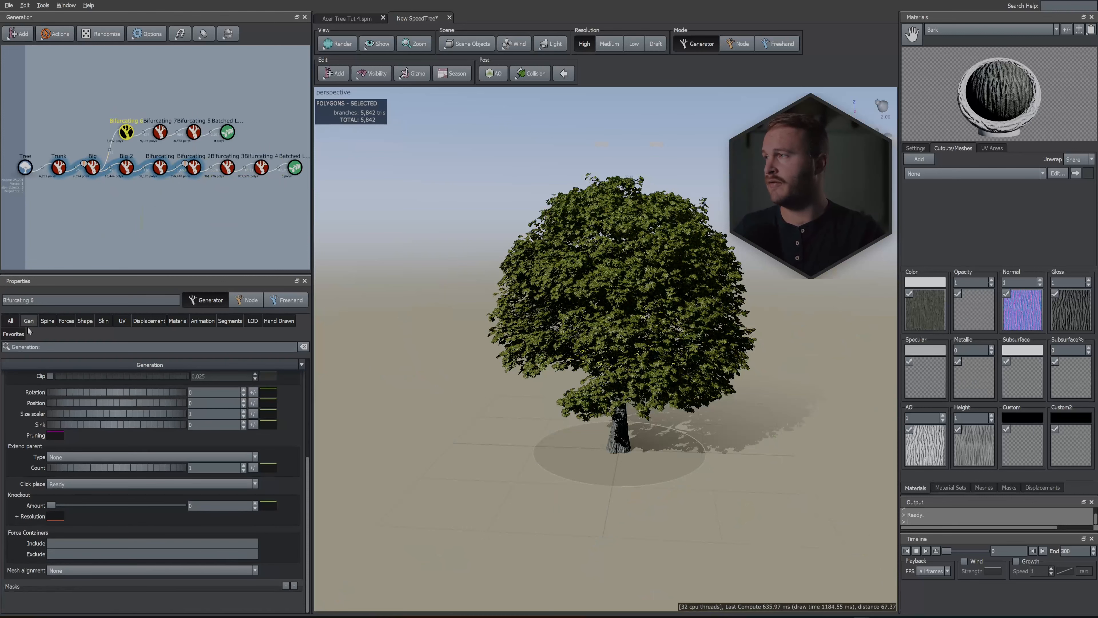
Try the Any option for Bifurcating 6's Extend parent type, inspect the canopy, and set the type back to None.
left_click(82, 457)
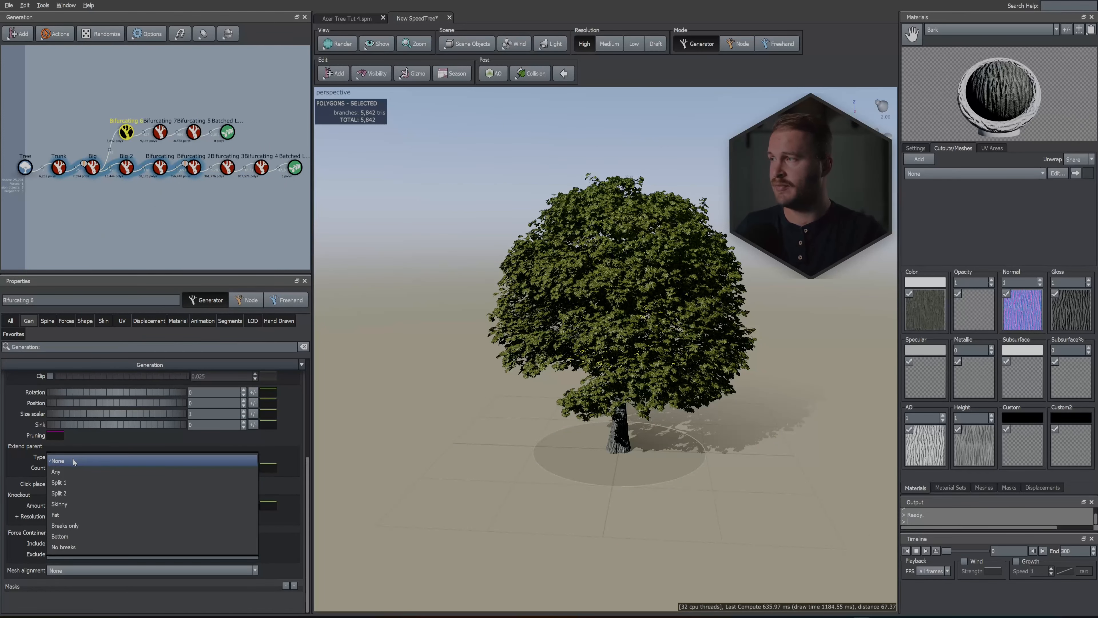
left_click(80, 468)
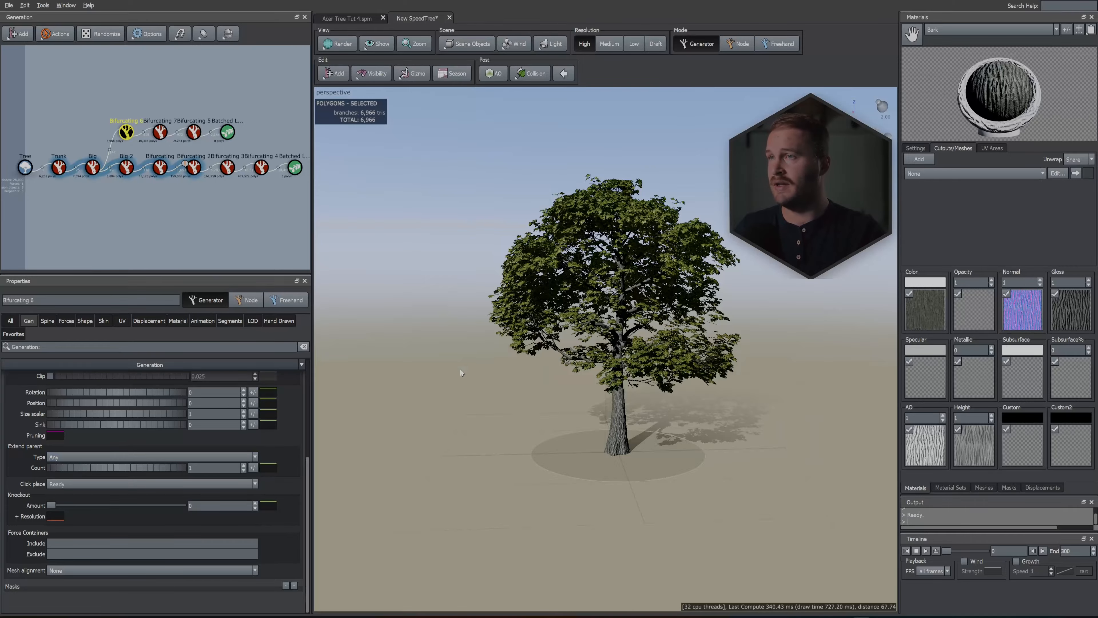
left_click_drag(463, 373, 622, 366)
scroll(626, 365, "up", 5)
scroll(626, 363, "down", 6)
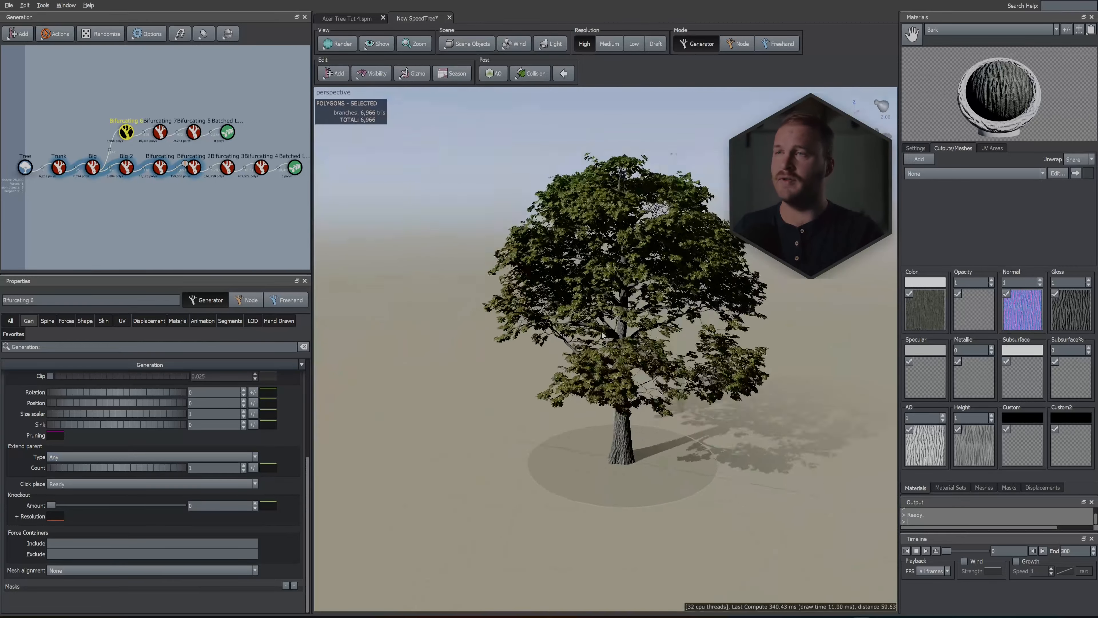
left_click_drag(601, 334, 458, 318)
scroll(621, 325, "up", 4)
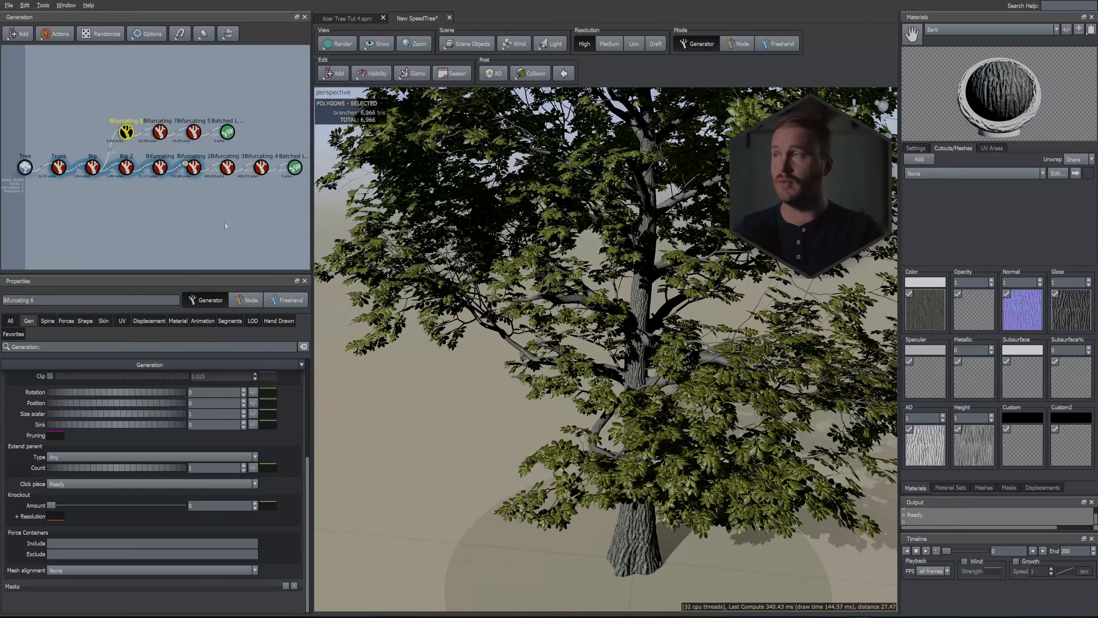
left_click(82, 456)
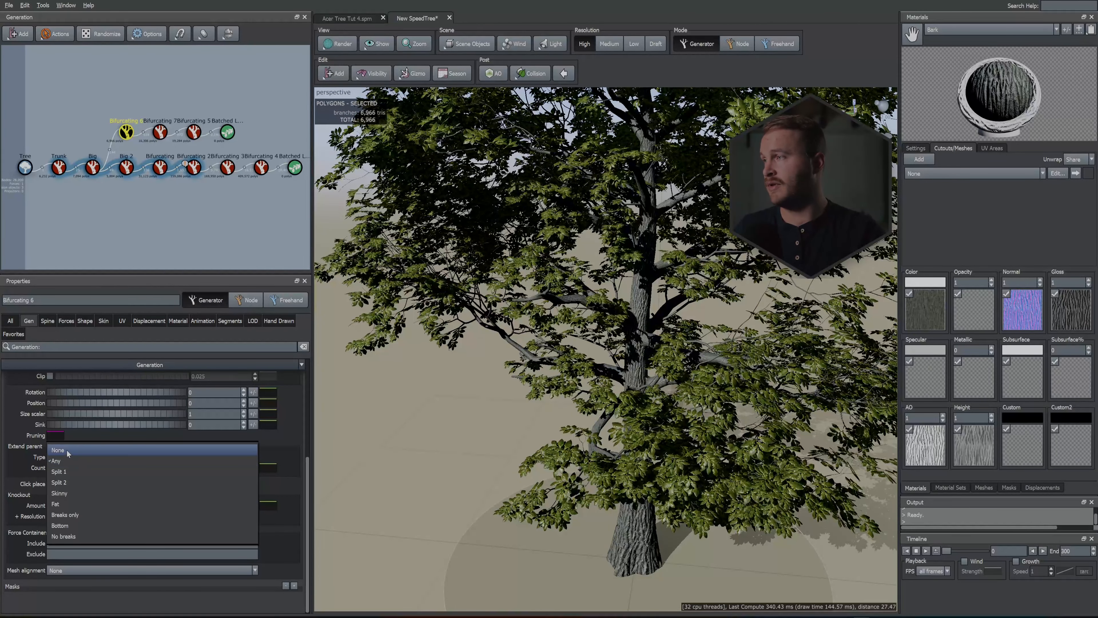
left_click(205, 443)
left_click_drag(545, 317, 566, 302)
scroll(566, 303, "down", 5)
scroll(550, 280, "up", 3)
scroll(551, 280, "up", 4)
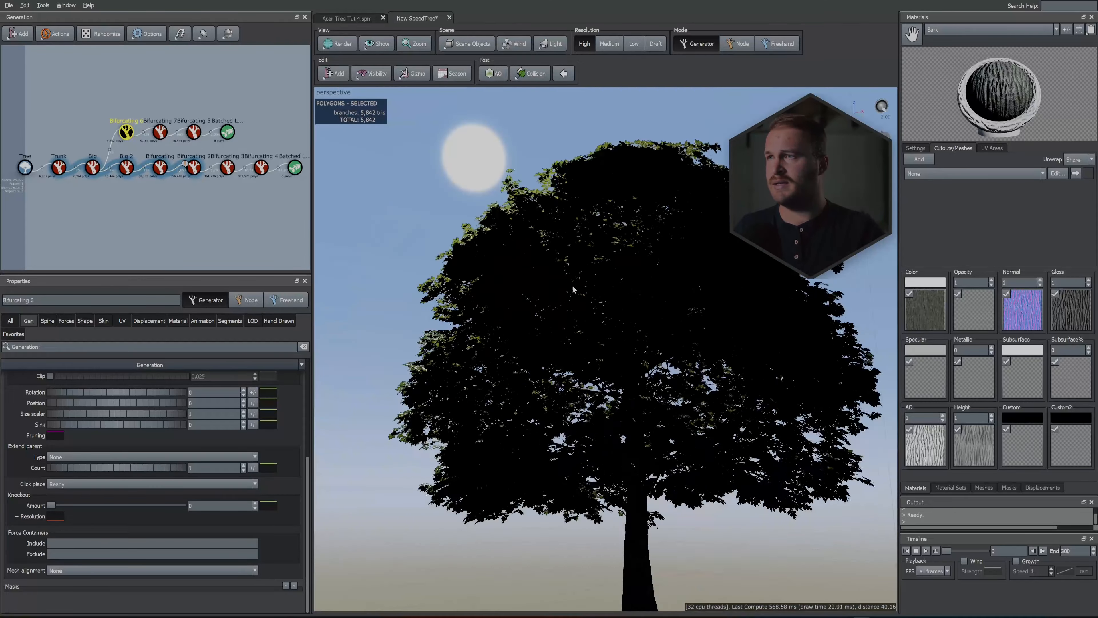
Set the main chain's Batched Leaf node spread to about 0.15 and its internode length to 0.35.
left_click(293, 167)
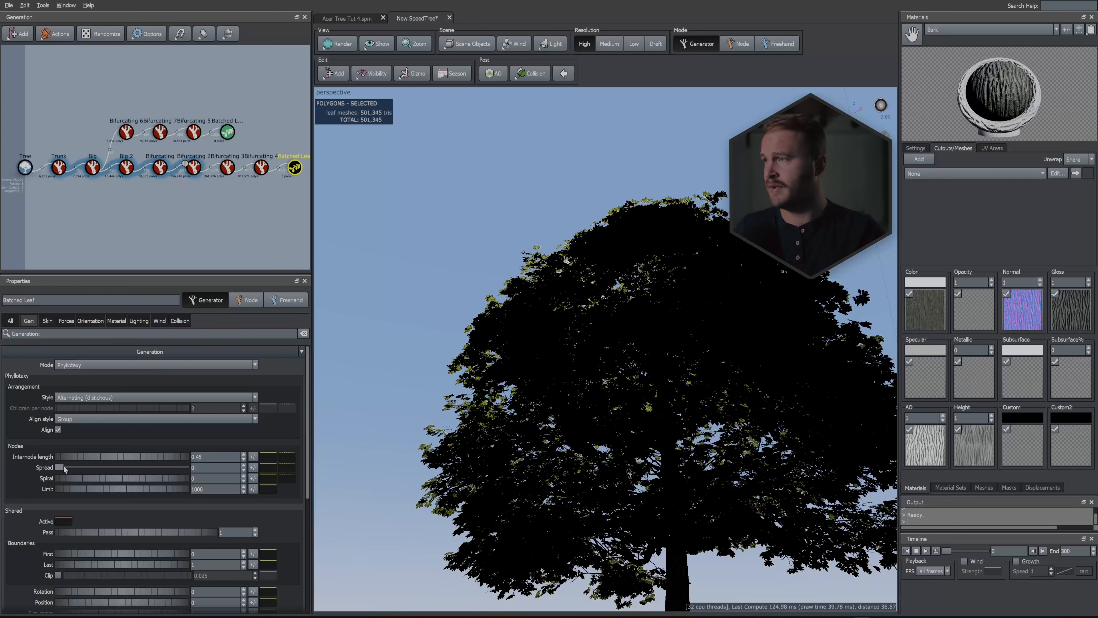
left_click_drag(59, 467, 411, 468)
left_click_drag(208, 457, 188, 449)
type(".3")
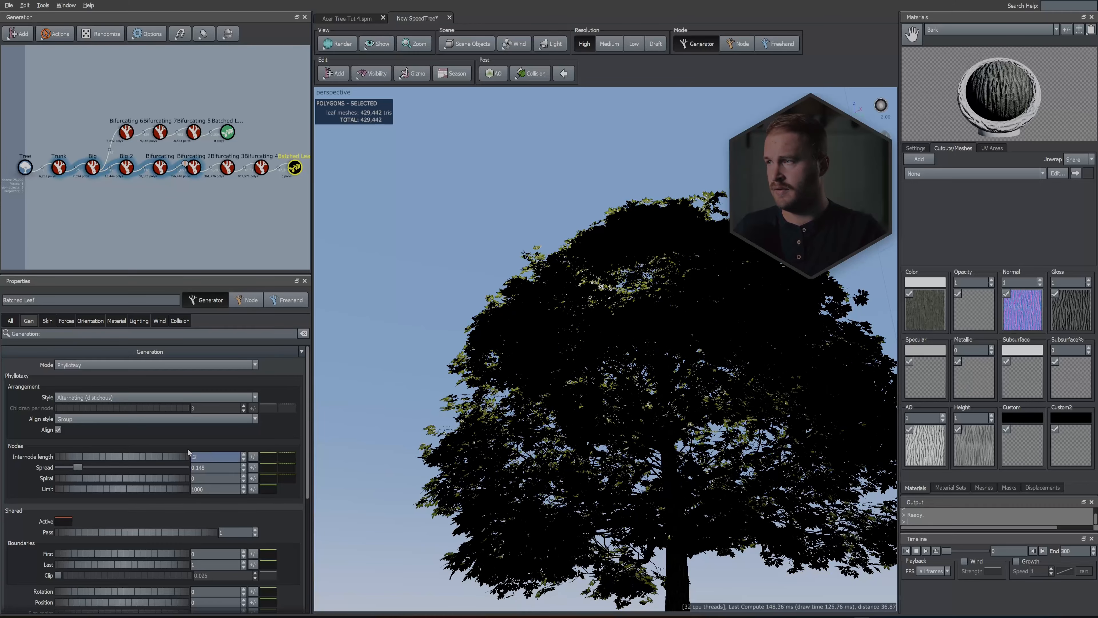
type("5")
key("Return")
Set Bifurcating 4's bifurcation spacing to 0.65.
left_click(262, 168)
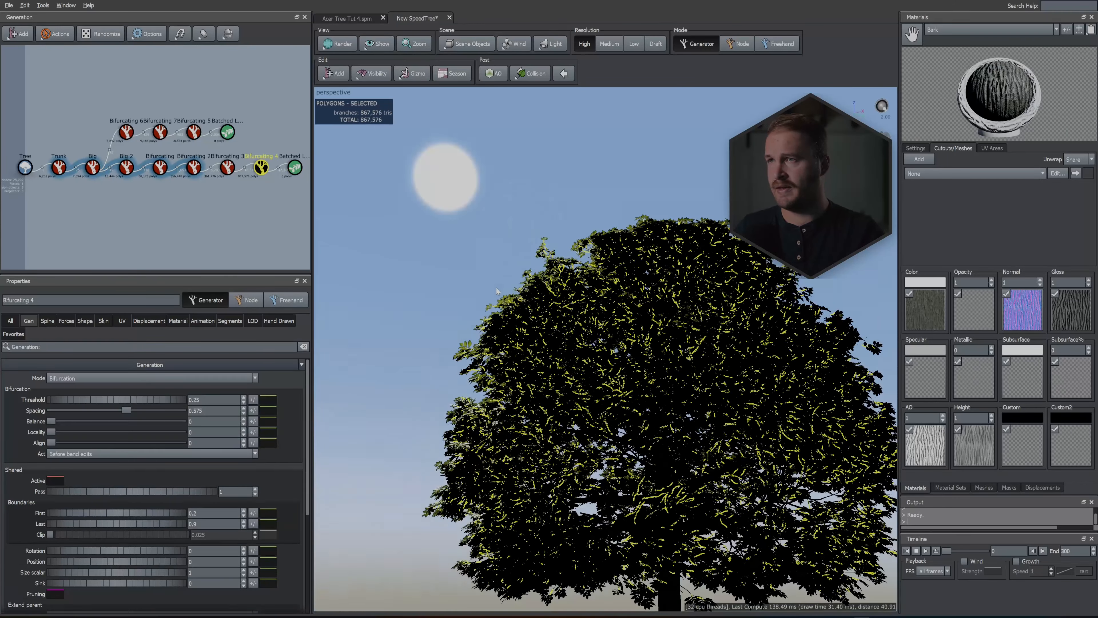
left_click(127, 410)
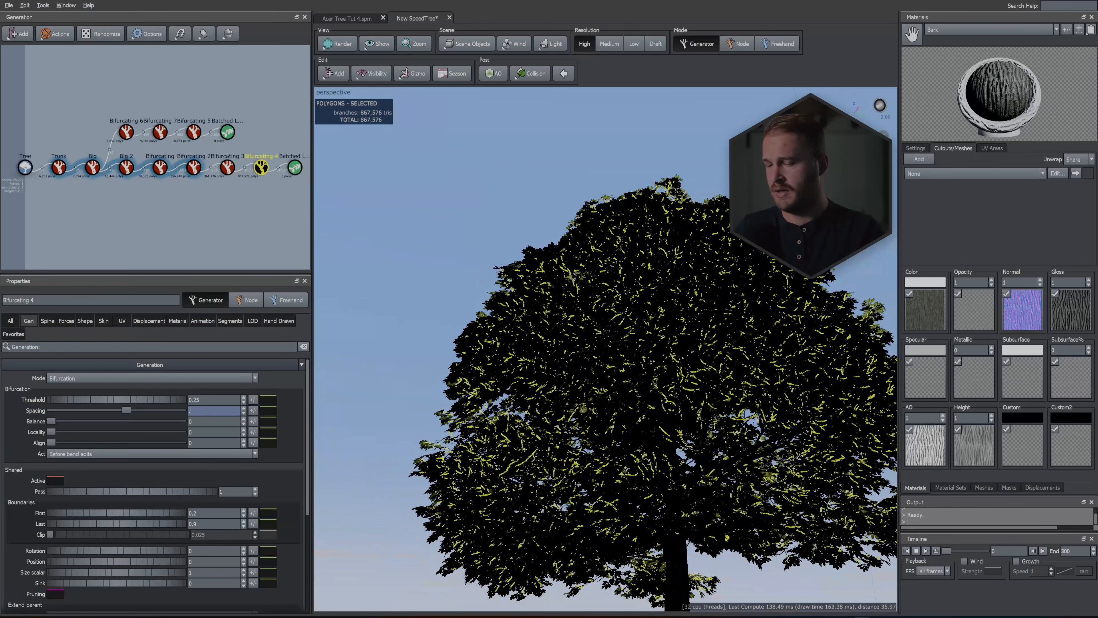
type(".65")
key("Return")
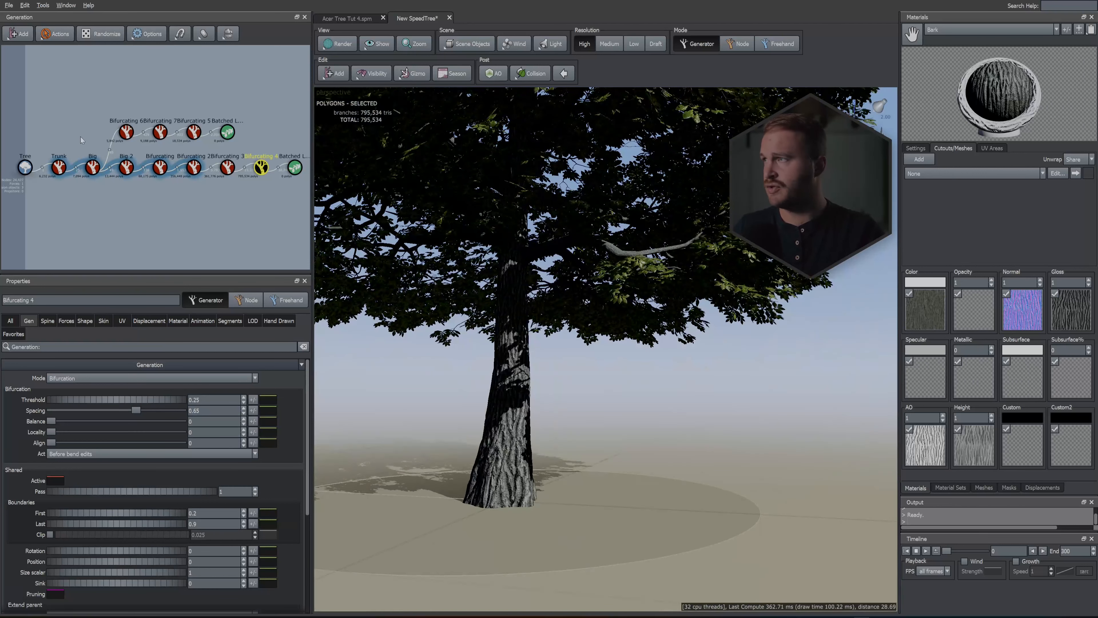
Reduce the Trunk generator's displacement flare radius to 1.36.
left_click(64, 171)
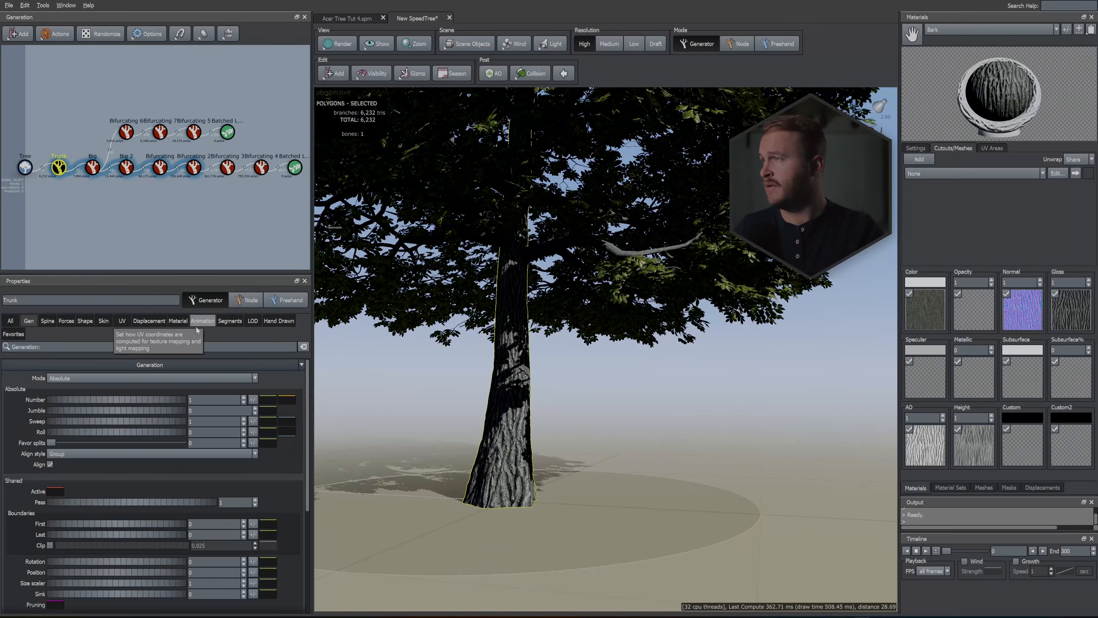
left_click(150, 321)
scroll(302, 500, "down", 3)
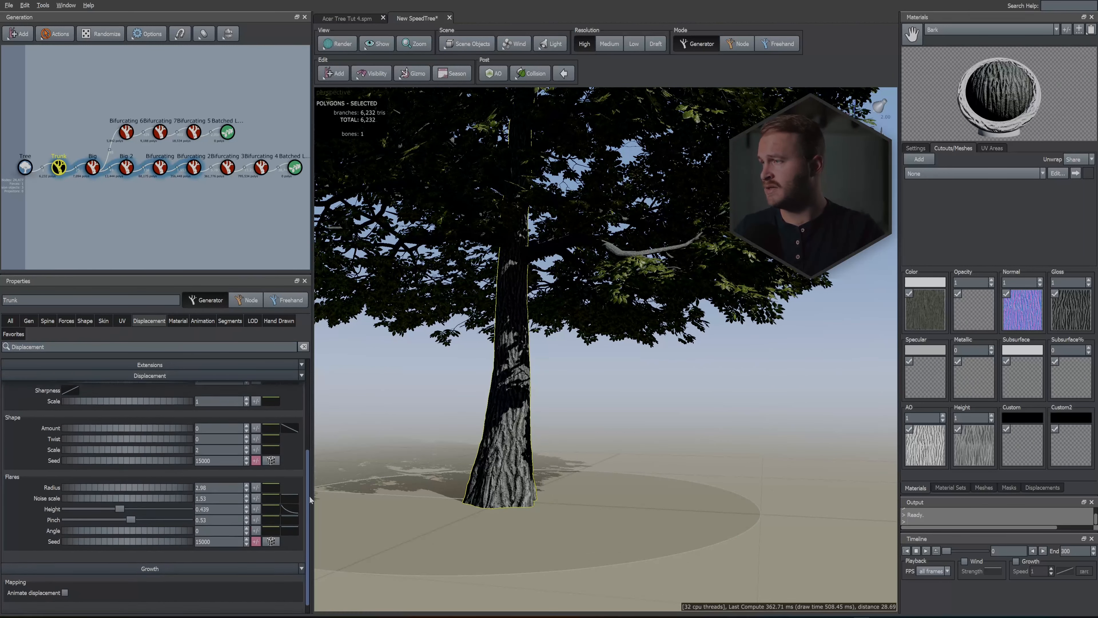
left_click_drag(182, 479, 140, 485)
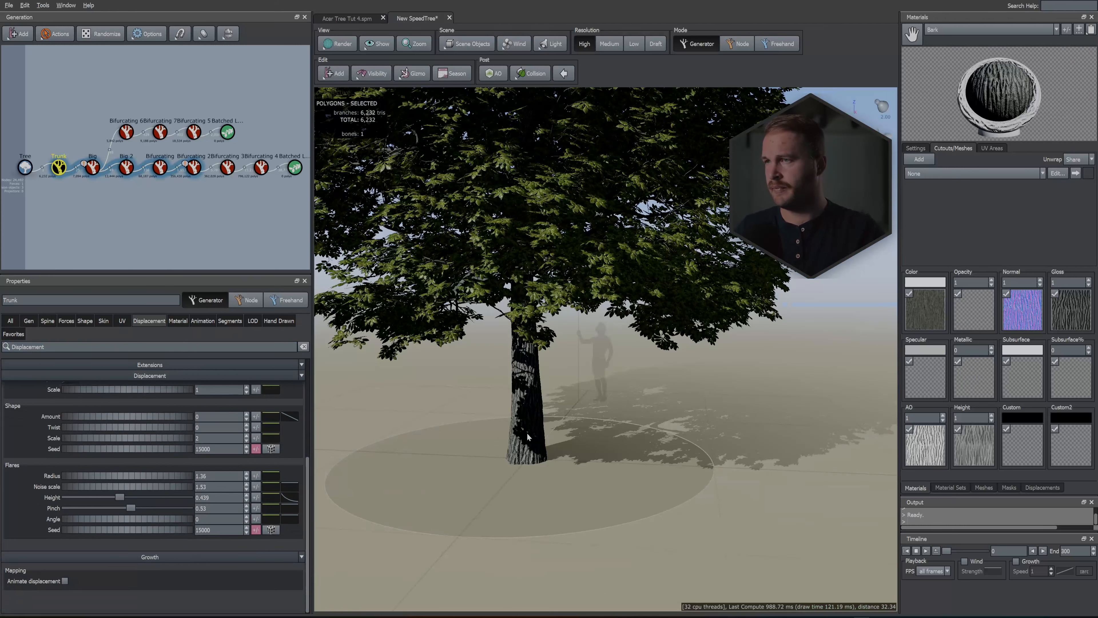
Add the Roots decoration to the selected trunk.
left_click(528, 438)
right_click(577, 459)
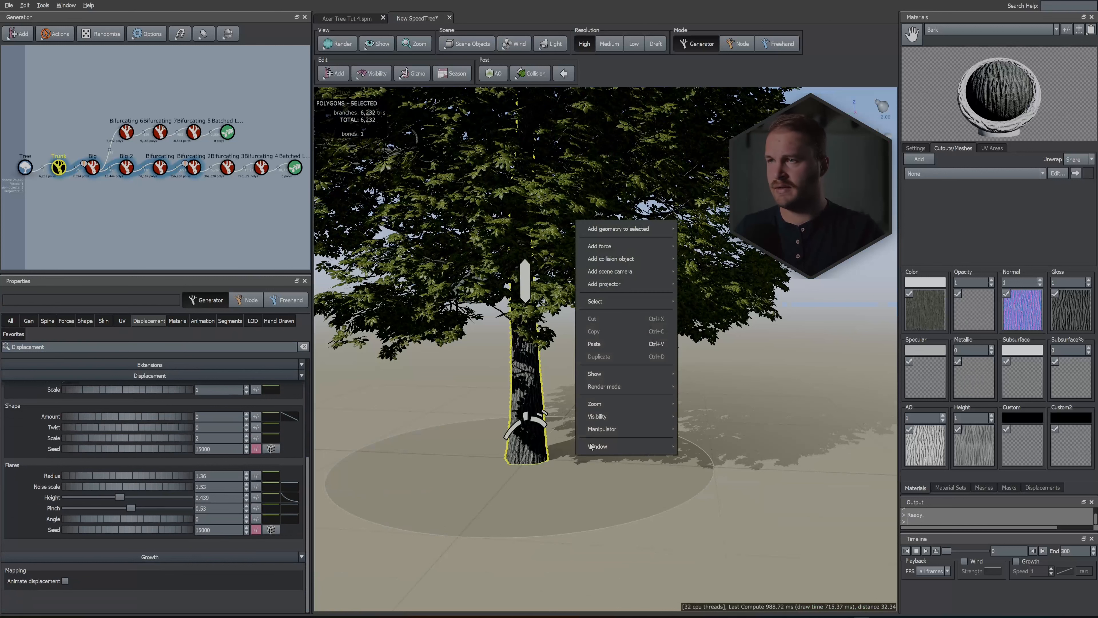
mouse_move(629, 230)
mouse_move(716, 384)
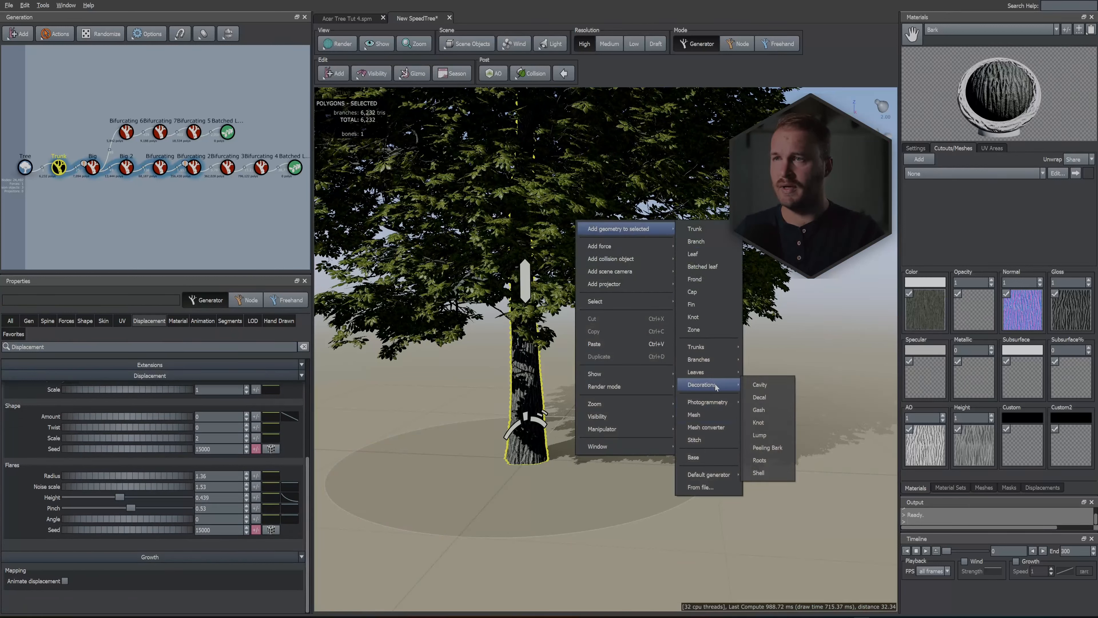
left_click(763, 460)
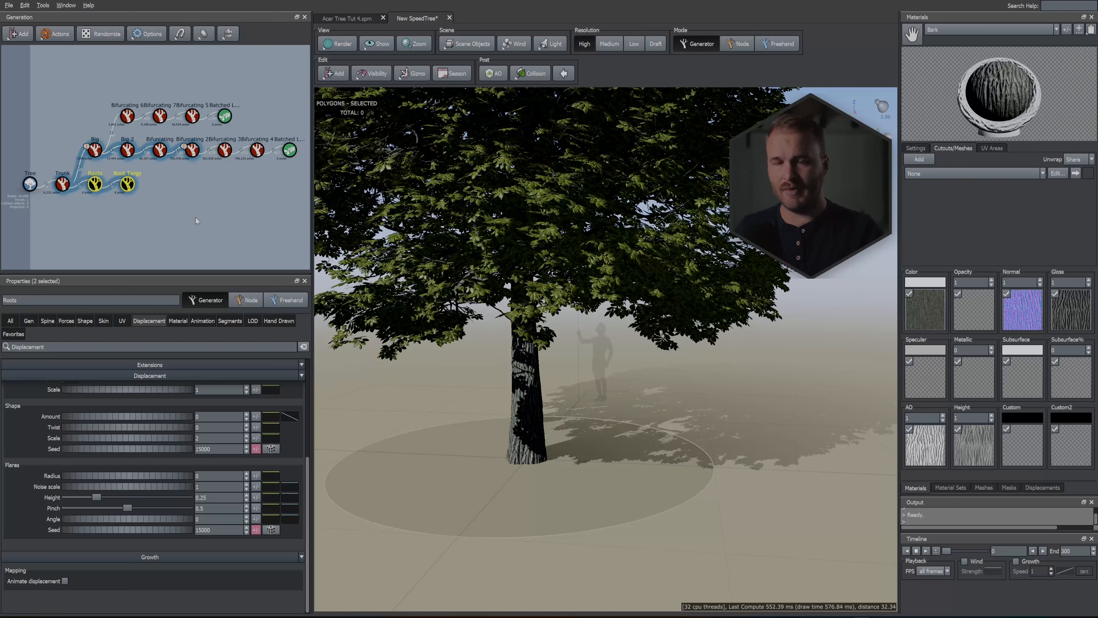
Enable Stop shape control in the Roots generator's spine length settings and inspect the trunk base.
left_click(93, 189)
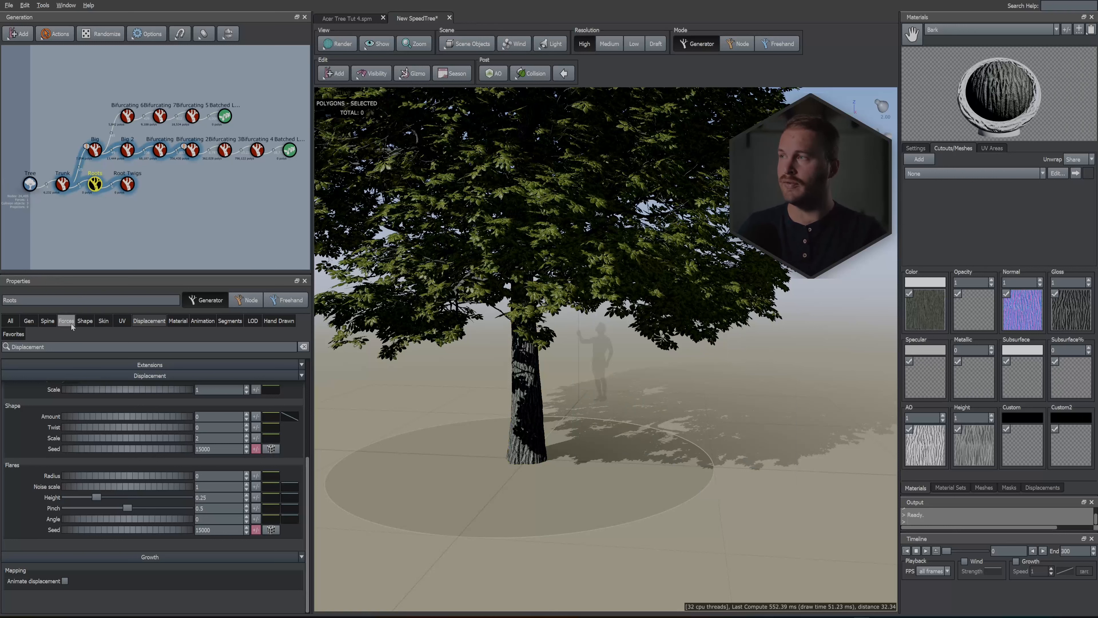
left_click(48, 321)
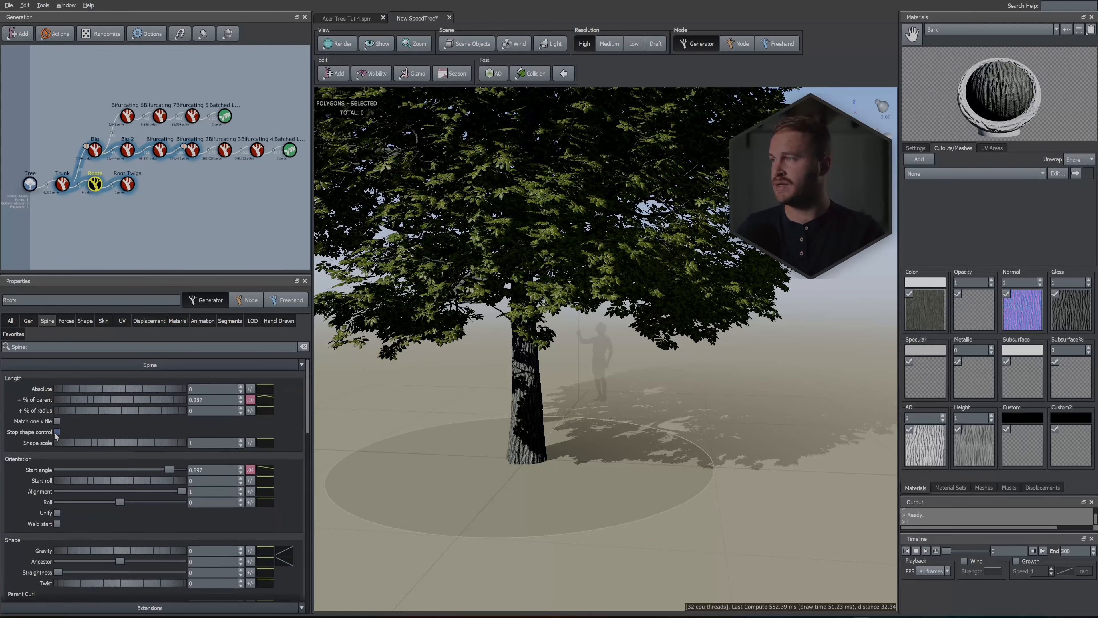
left_click_drag(537, 454, 584, 449)
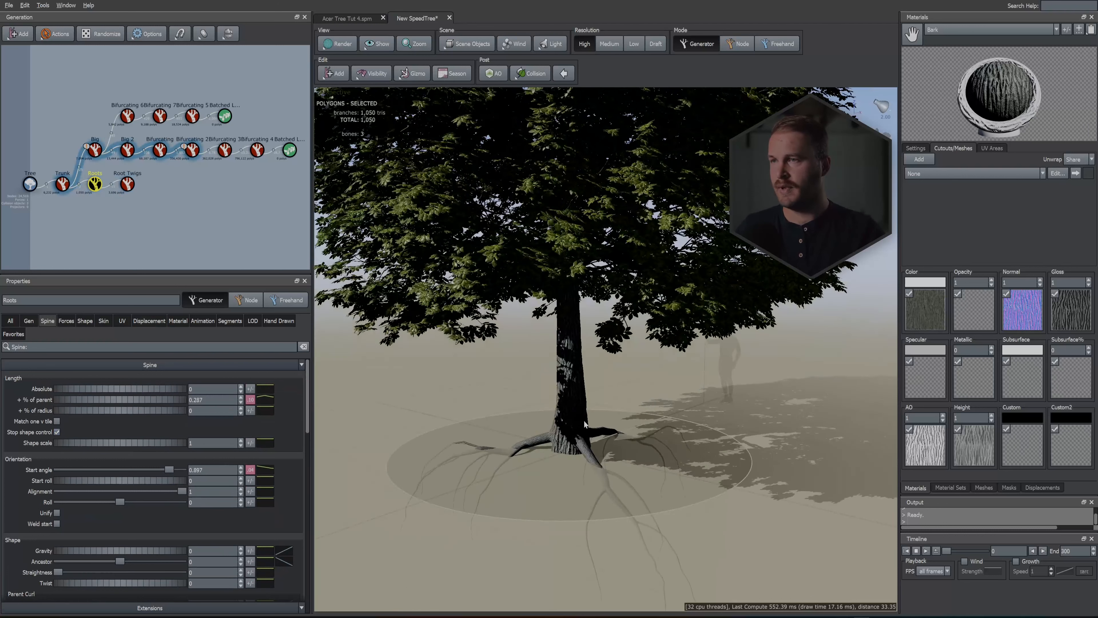
middle_click_drag(583, 450, 589, 405)
scroll(589, 405, "up", 6)
left_click_drag(536, 398, 559, 398)
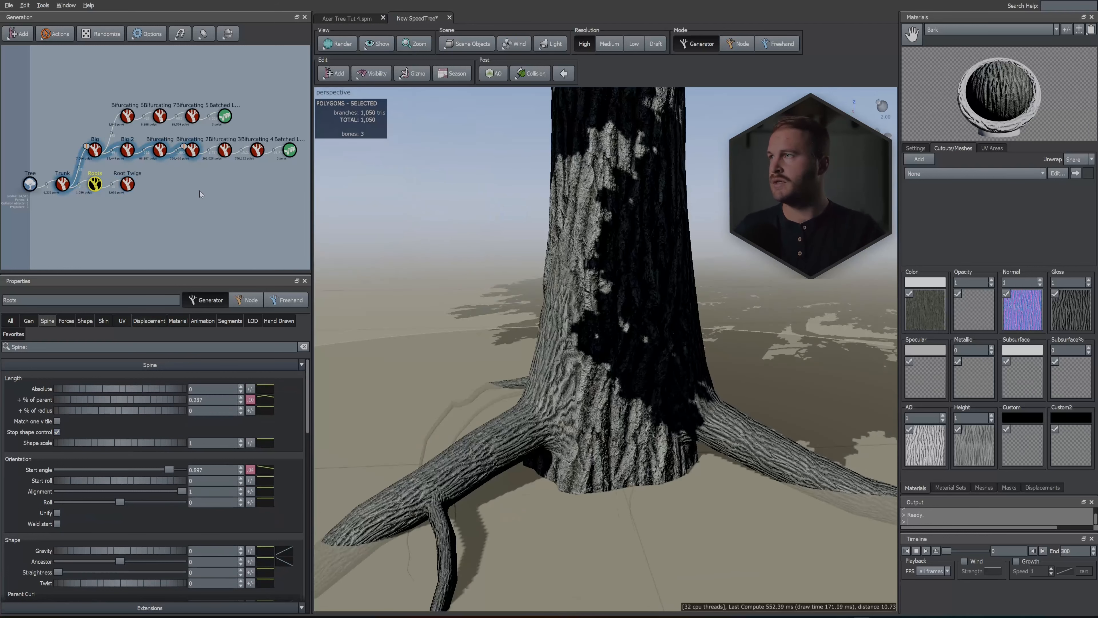
Raise the start of the Roots generator's skin radius profile curve.
left_click(96, 187)
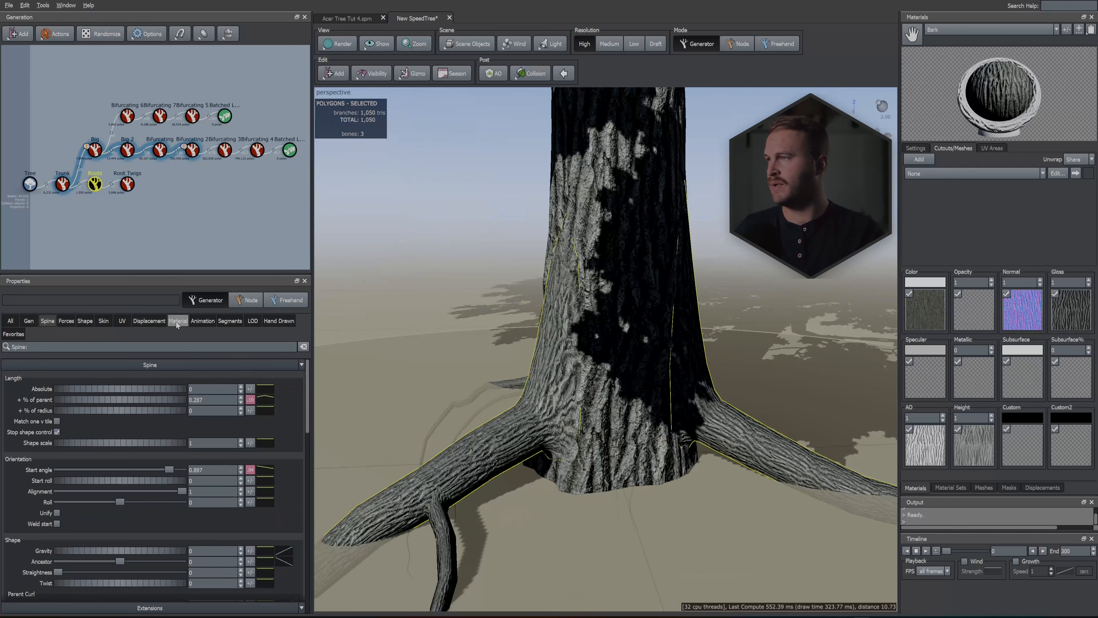
left_click(104, 321)
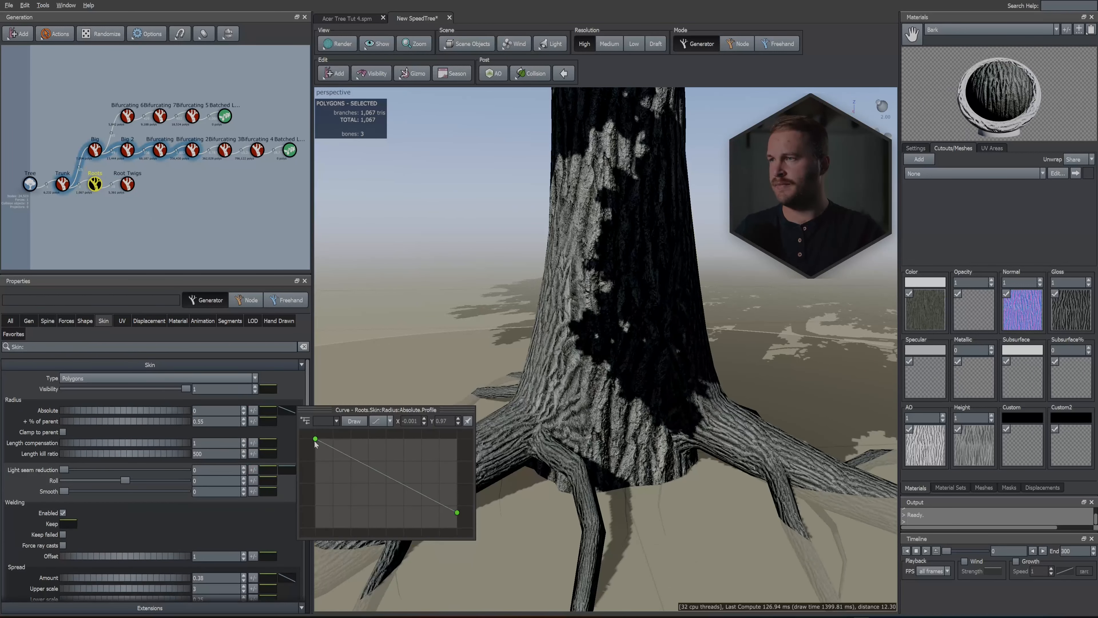
left_click_drag(315, 440, 315, 422)
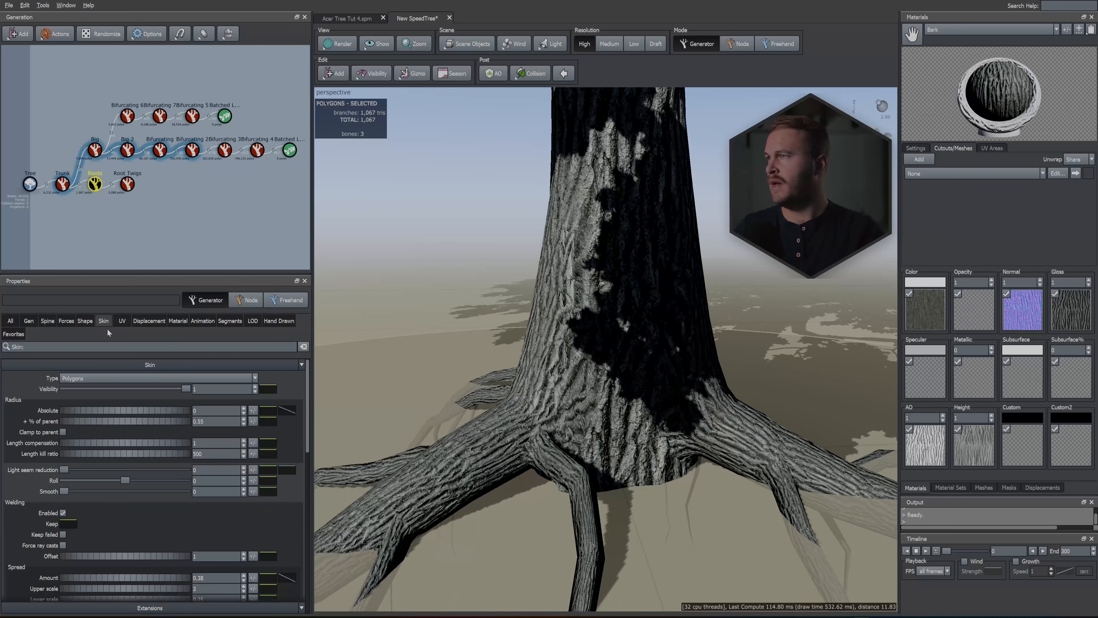
Set the V scale in the Roots generator's UV mapping to 1.19.
left_click(123, 320)
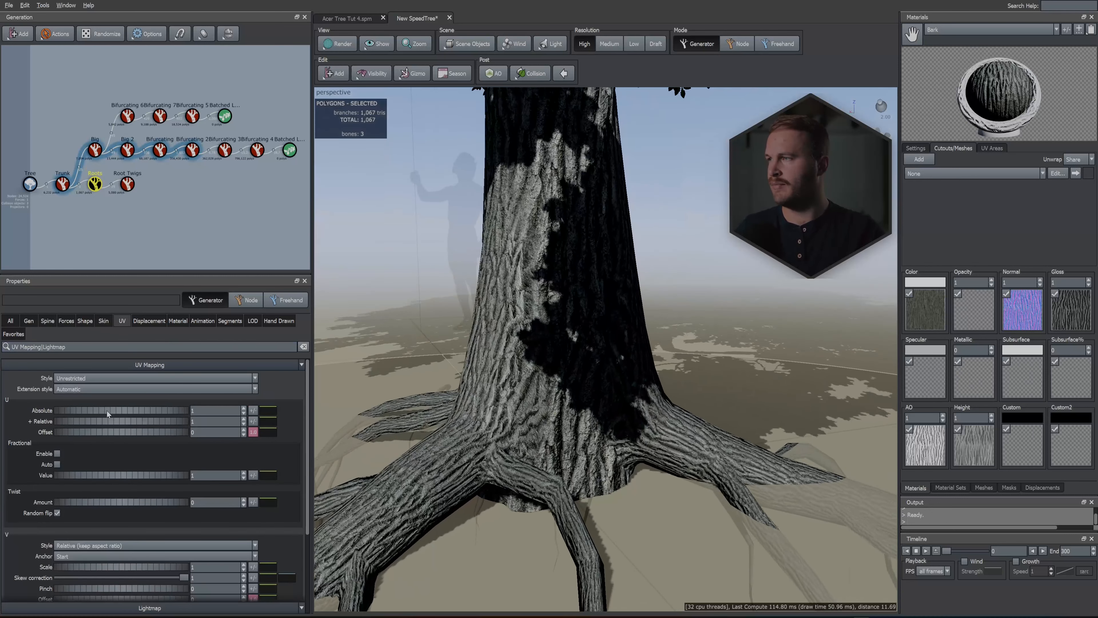
left_click_drag(112, 410, 102, 411)
left_click_drag(138, 569, 178, 572)
Hide all branch and leaf generators beyond Big and show the model in wireframe.
left_click_drag(113, 96, 294, 164)
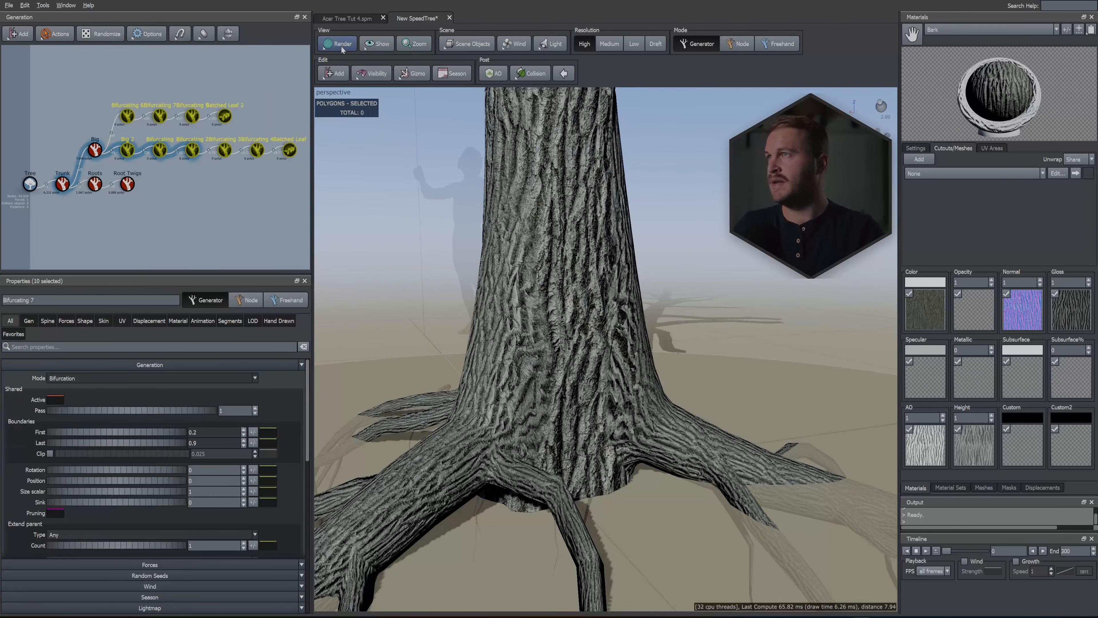
left_click(342, 44)
left_click(350, 93)
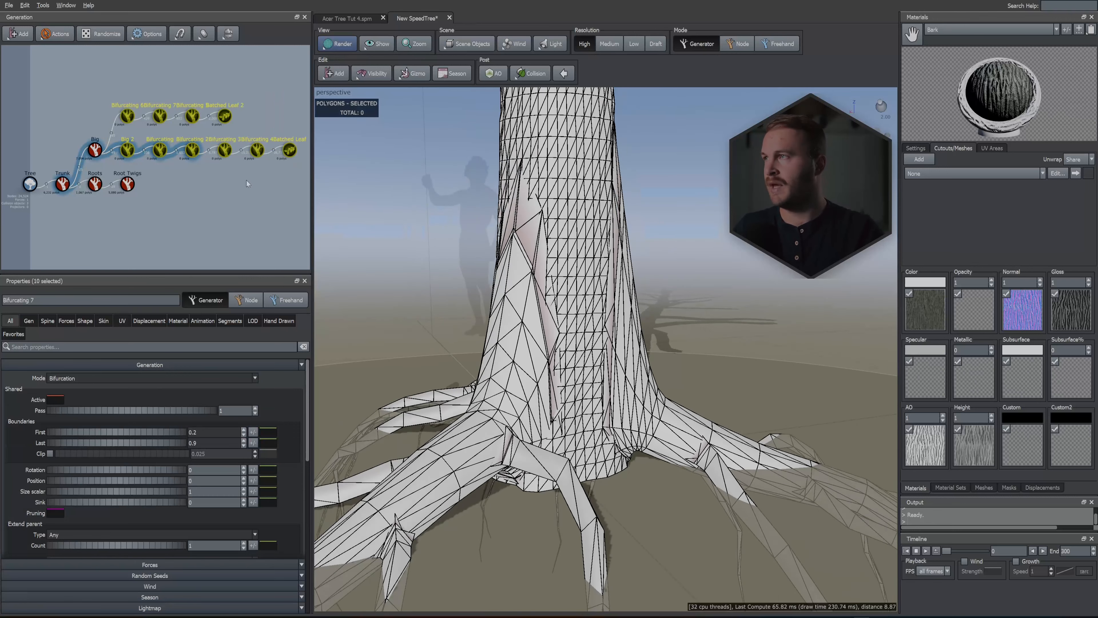
Set the Roots generator's relative length segments to 3.5 and relative radial segments to 6.9, and return the view to textured rendering.
left_click(97, 184)
left_click(122, 320)
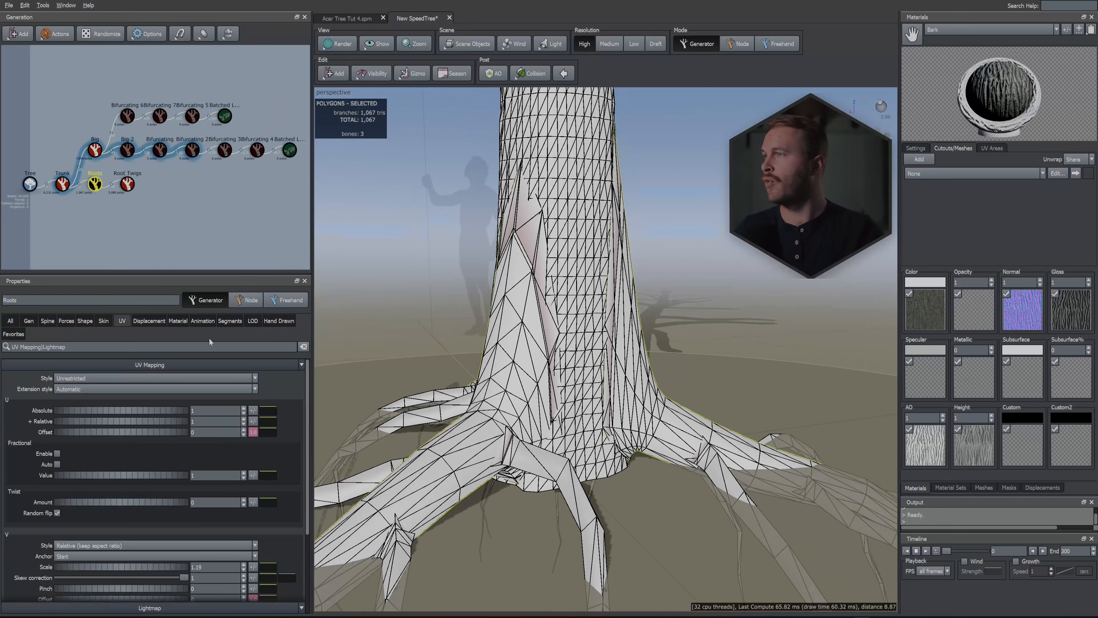
left_click(230, 321)
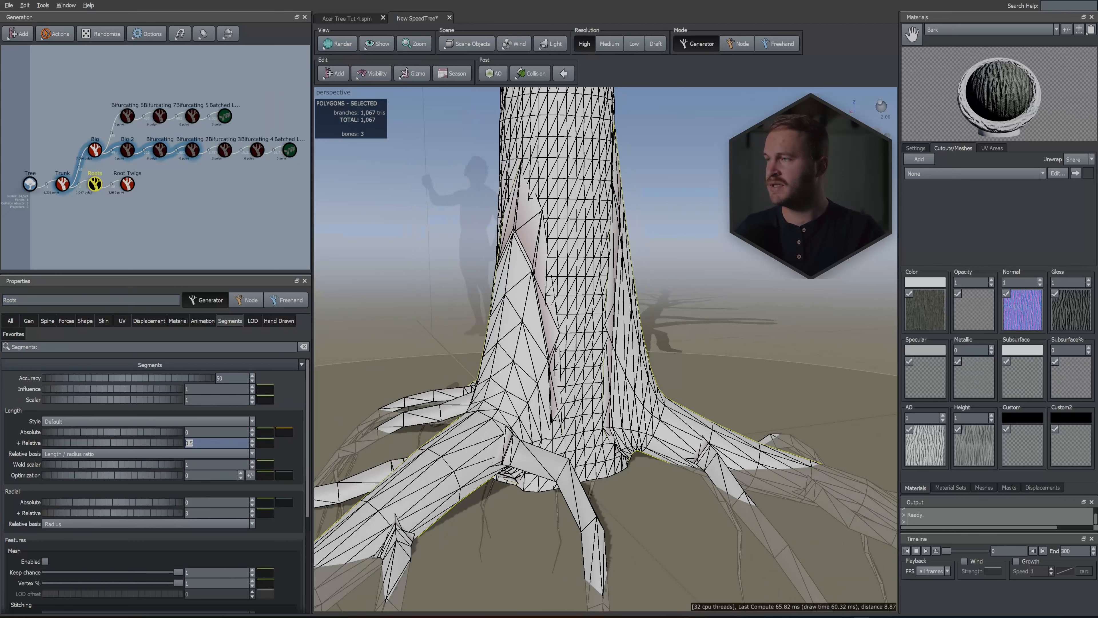
key("Return")
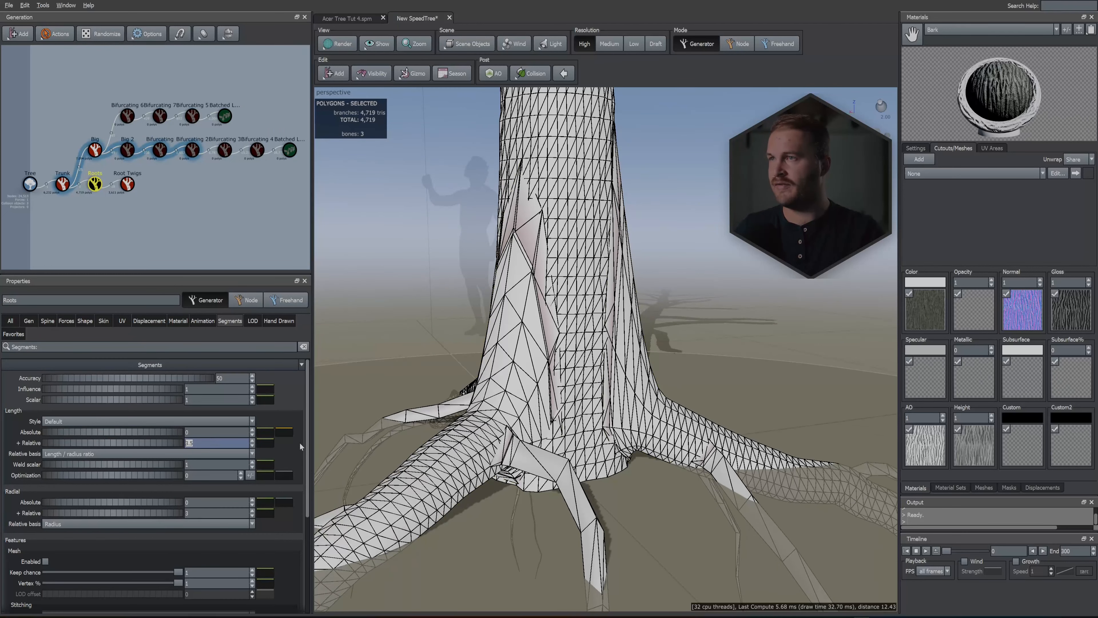
left_click_drag(120, 514, 233, 516)
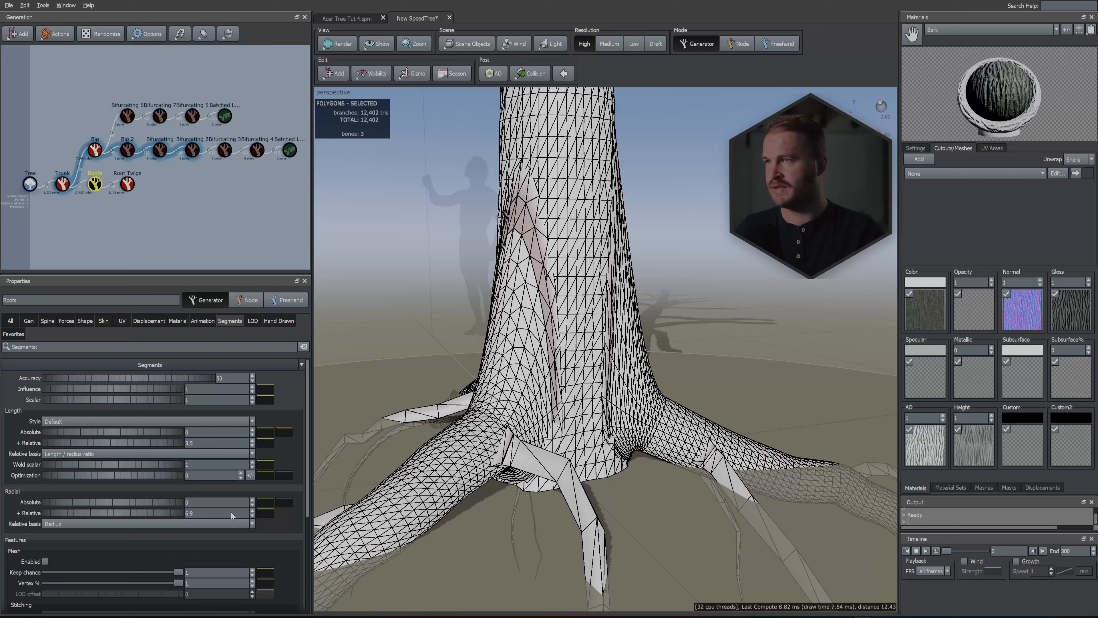
left_click(342, 45)
left_click(360, 53)
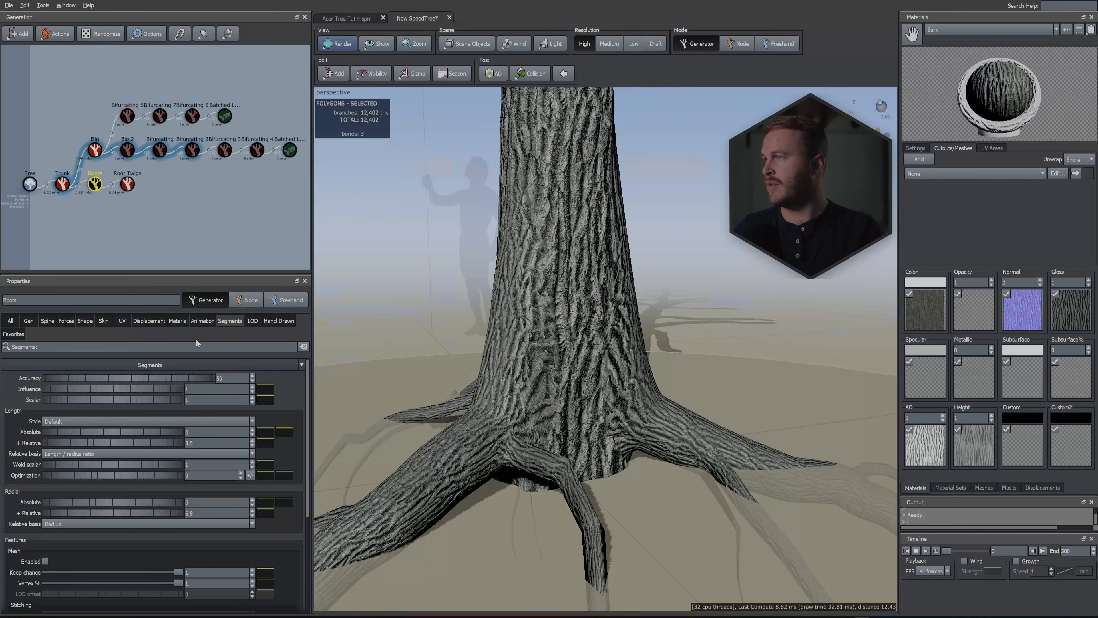
Set the Roots generator's displacement source to Material and its radial displacement amount to 1.8.
left_click(149, 321)
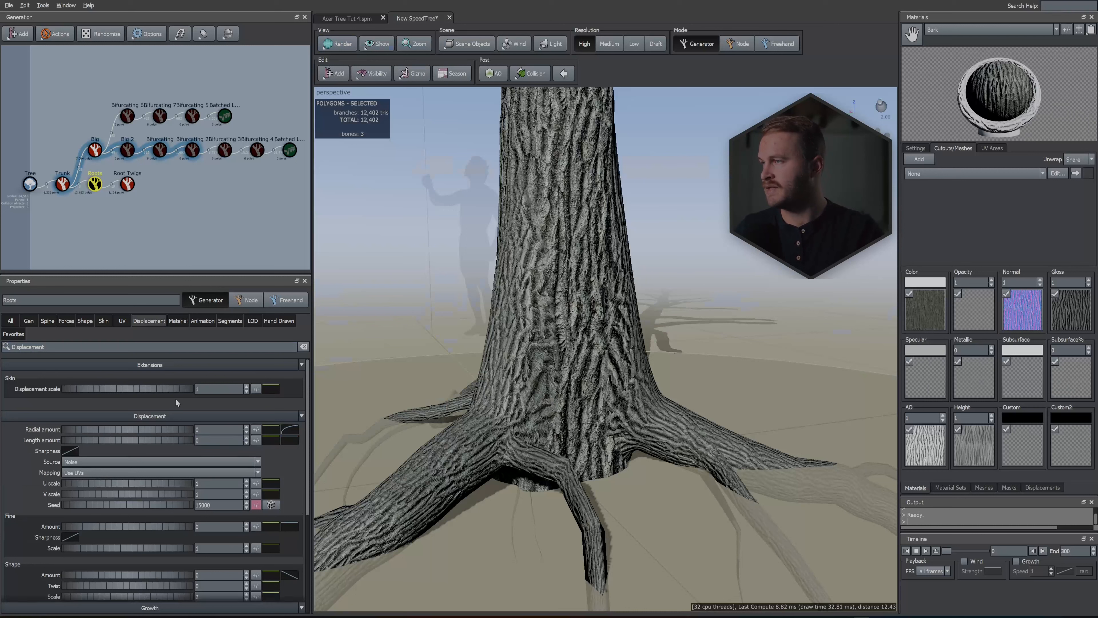
left_click(97, 462)
left_click(82, 477)
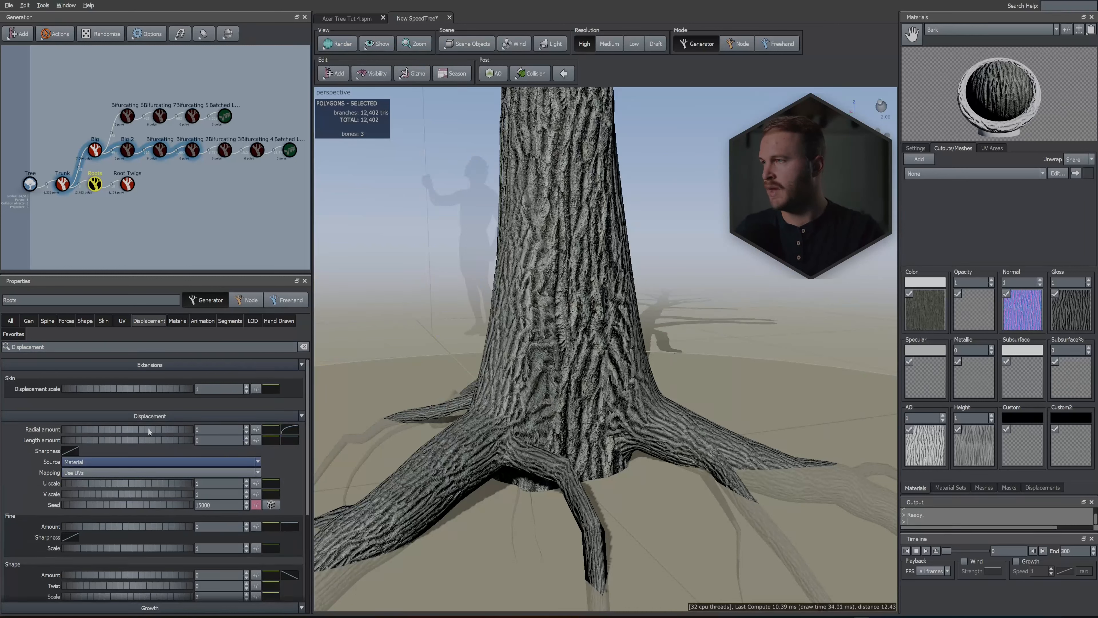
left_click_drag(149, 428, 198, 436)
Set the Roots generator's interval count to 7 and add variance to its spread and position.
scroll(456, 391, "down", 3)
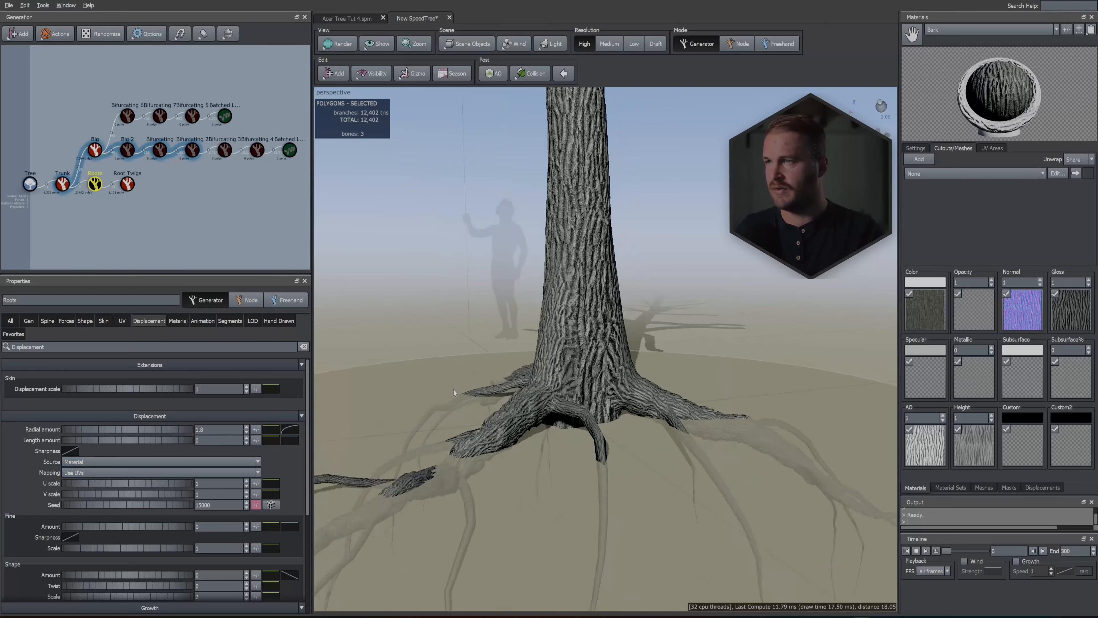
scroll(453, 390, "down", 3)
left_click_drag(497, 385, 551, 385)
scroll(551, 386, "up", 4)
left_click(29, 321)
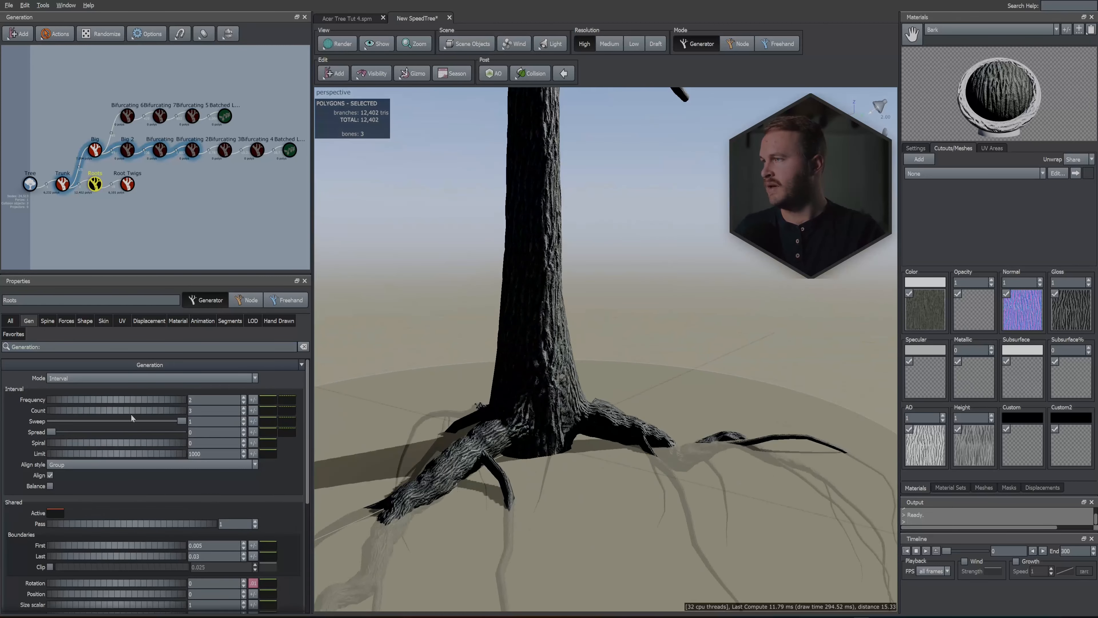
mouse_move(141, 411)
left_mouse_down()
mouse_move(164, 410)
mouse_move(65, 429)
mouse_move(143, 415)
left_mouse_up()
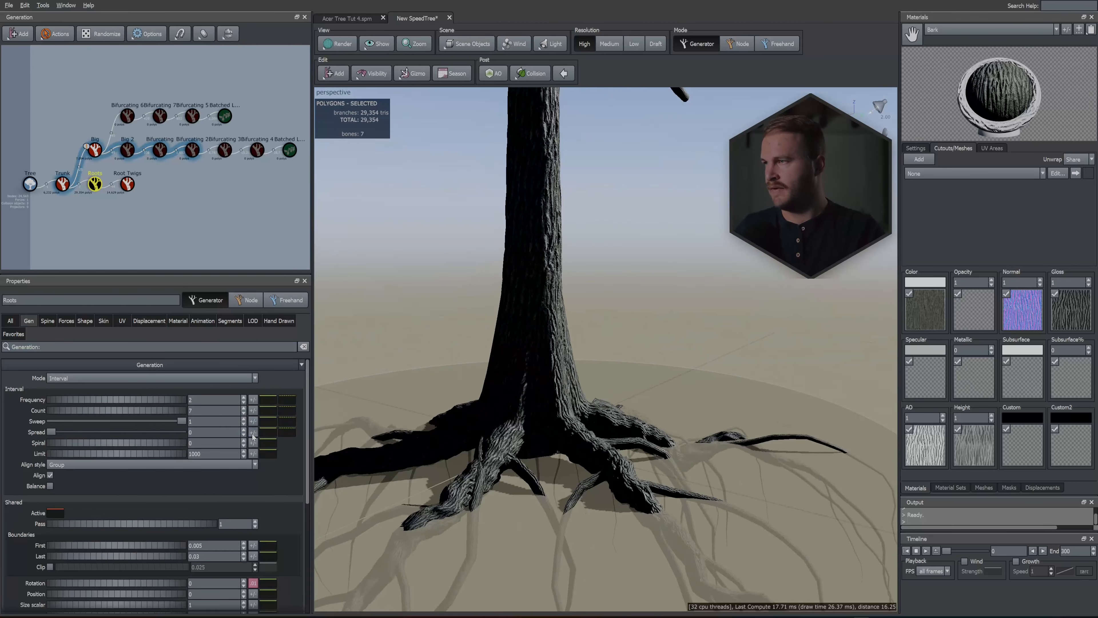
left_click(253, 432)
mouse_move(292, 446)
left_mouse_down()
mouse_move(313, 449)
mouse_move(298, 452)
left_mouse_up()
left_click(253, 582)
Set the upper scale of the Roots generator's weld spread to 1.03.
scroll(640, 368, "down", 5)
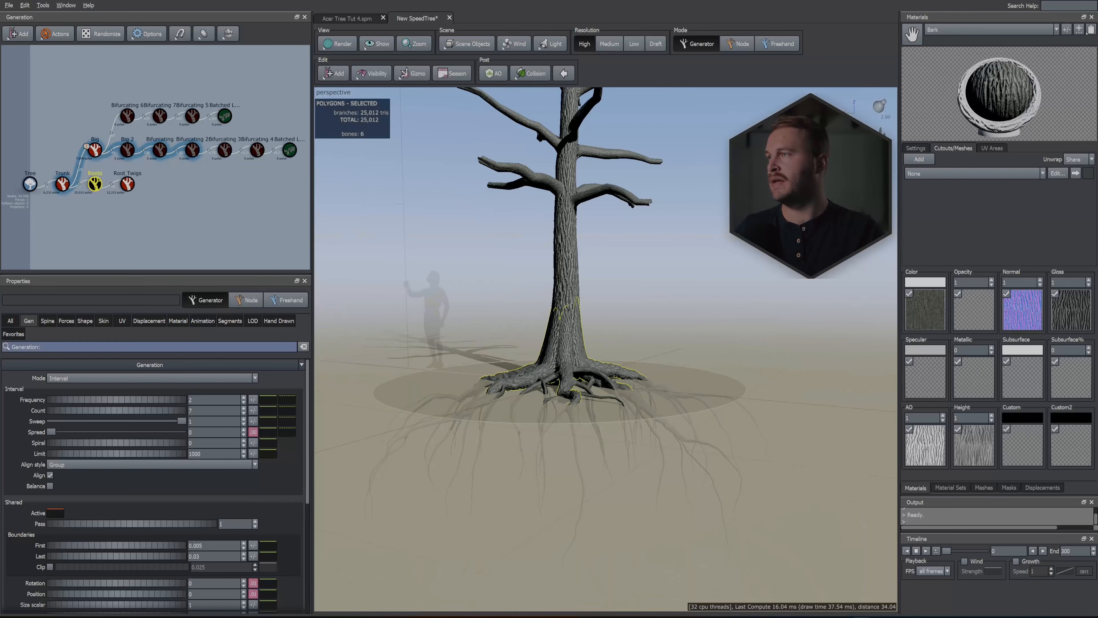
left_click(103, 321)
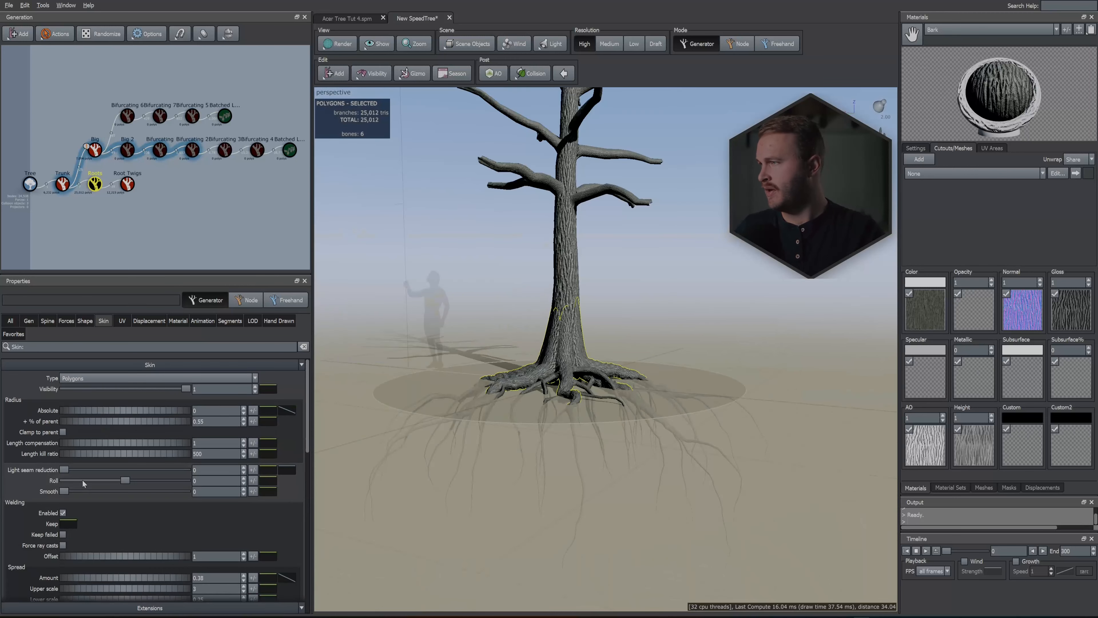
scroll(82, 479, "down", 3)
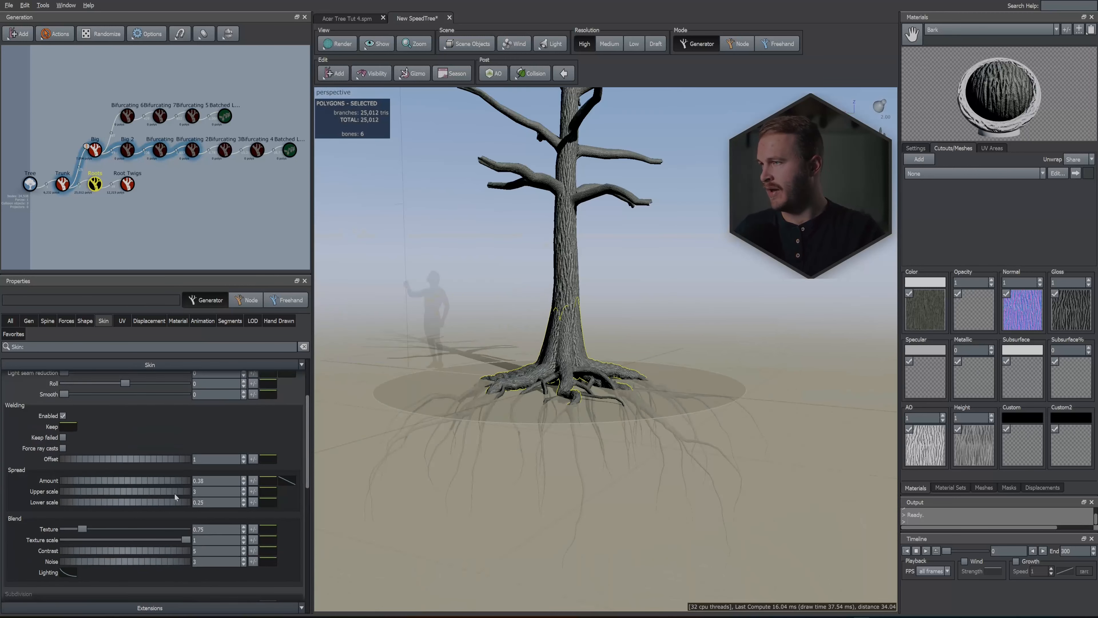
left_click_drag(168, 492, 105, 494)
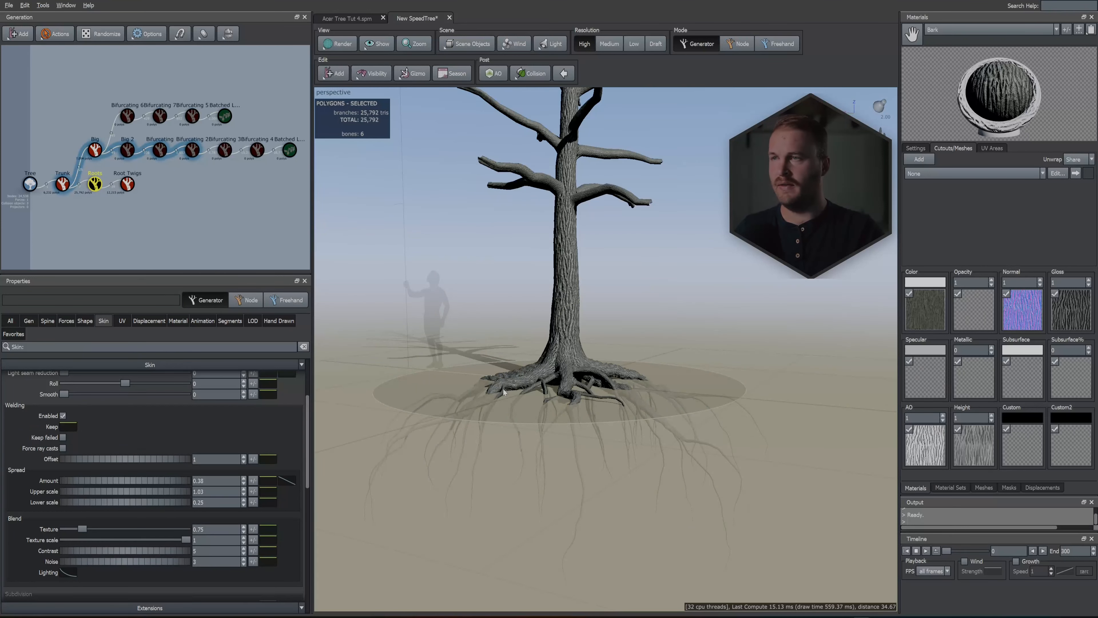
Show the hidden branch and leaf generators beyond Big again and view the full tree with its roots.
mouse_move(503, 389)
left_mouse_down()
mouse_move(588, 379)
mouse_move(490, 395)
mouse_move(503, 389)
left_mouse_up()
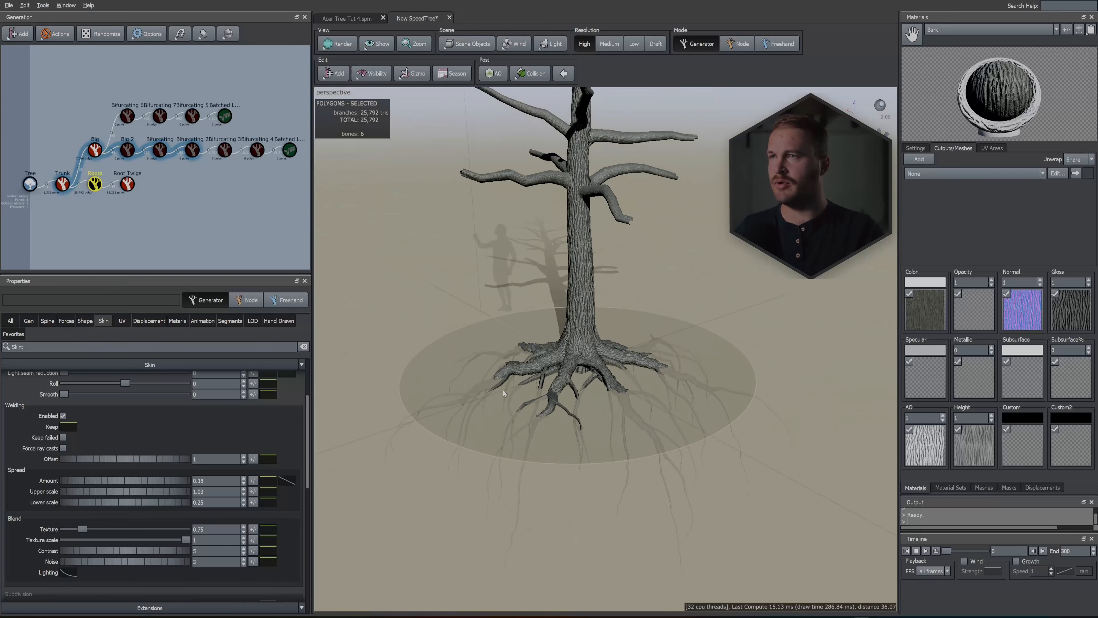
left_click_drag(123, 101, 296, 164)
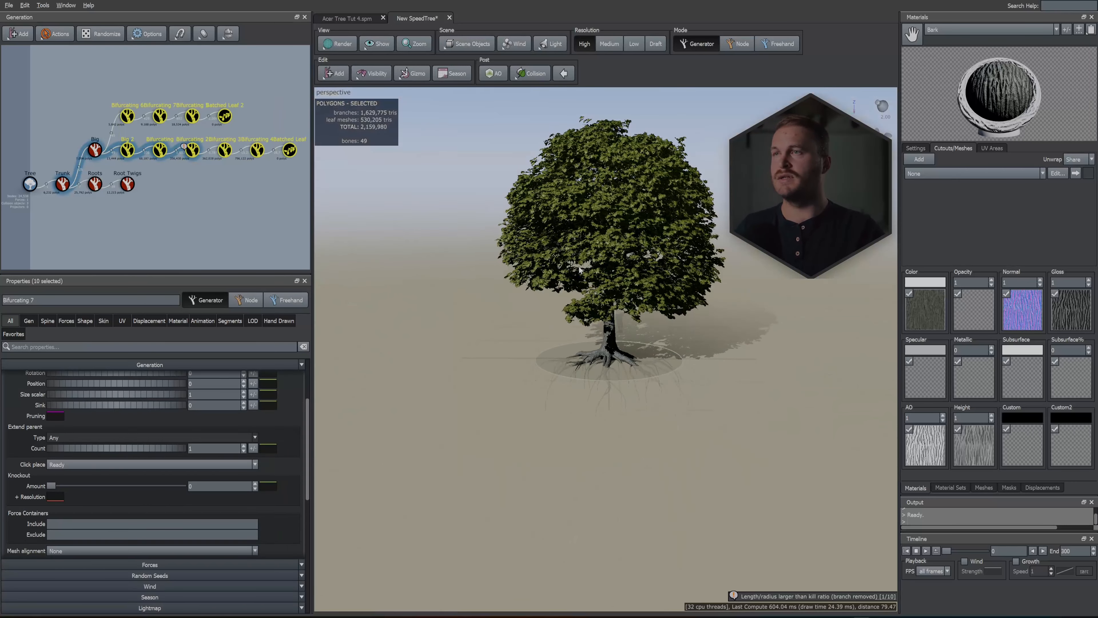
scroll(607, 178, "up", 4)
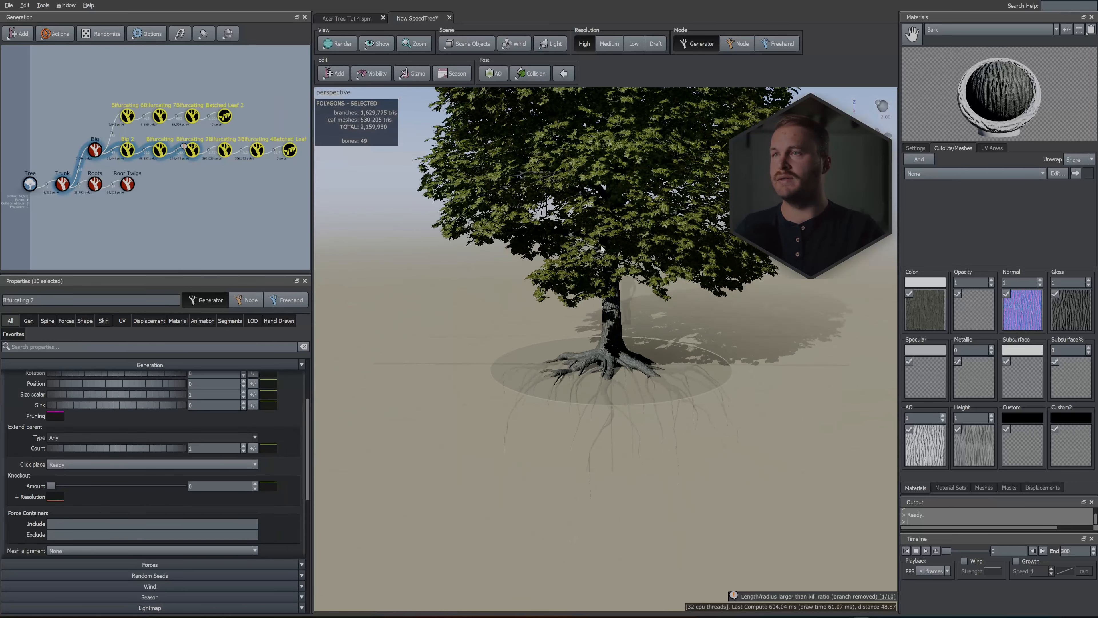
middle_click_drag(607, 166, 590, 307)
left_click_drag(591, 306, 601, 264)
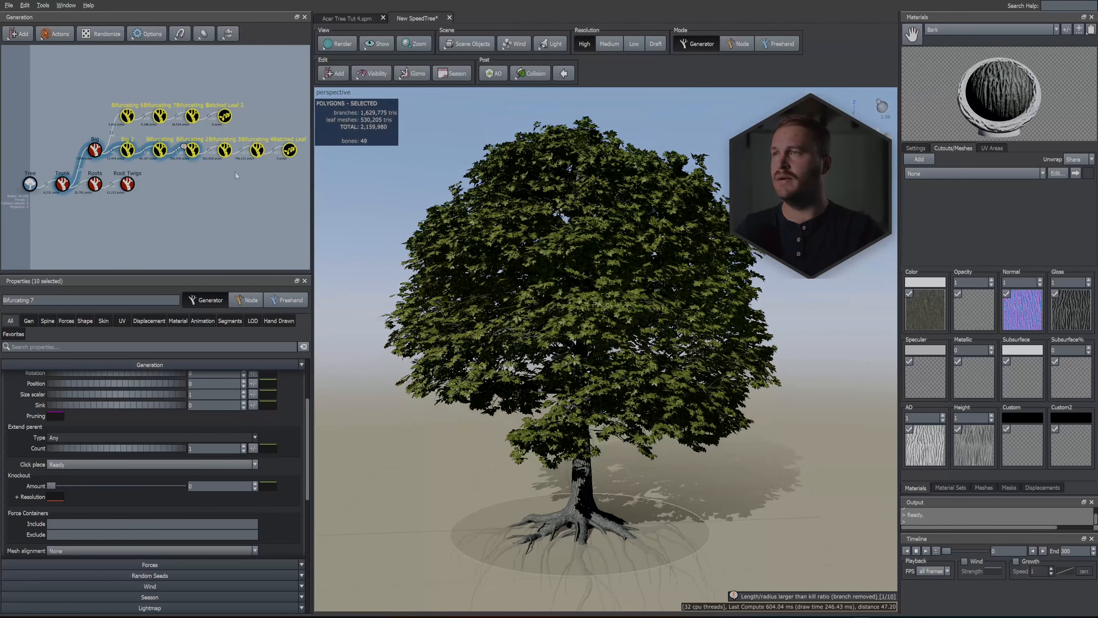
Set the leaf size of the Batched Leaf generator at the end of the main branch chain to 0.82.
left_click(290, 150)
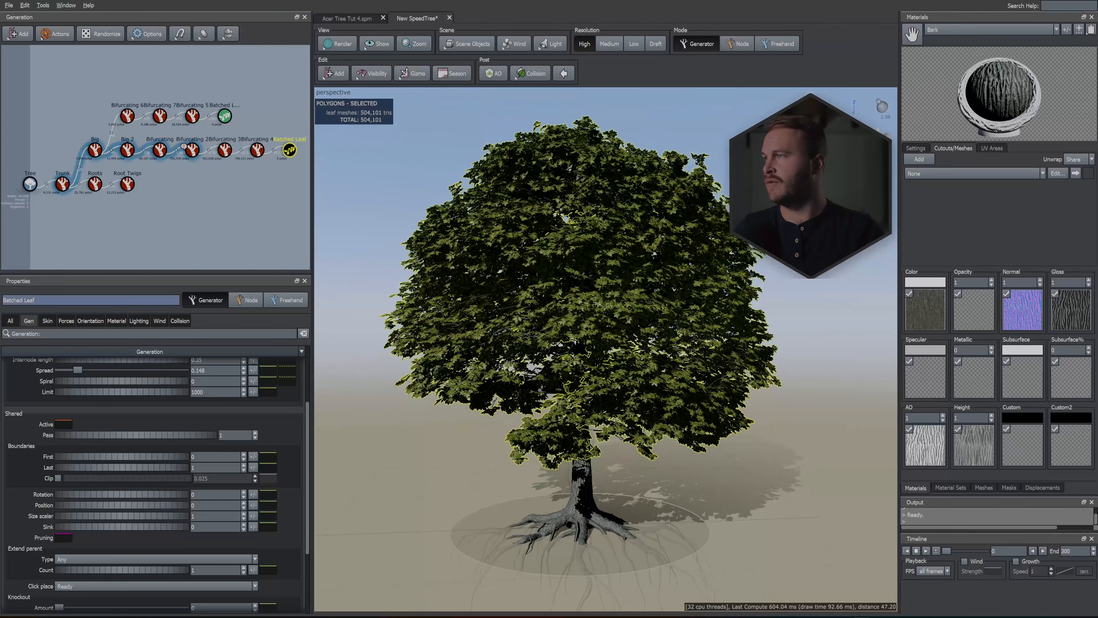
left_click(54, 322)
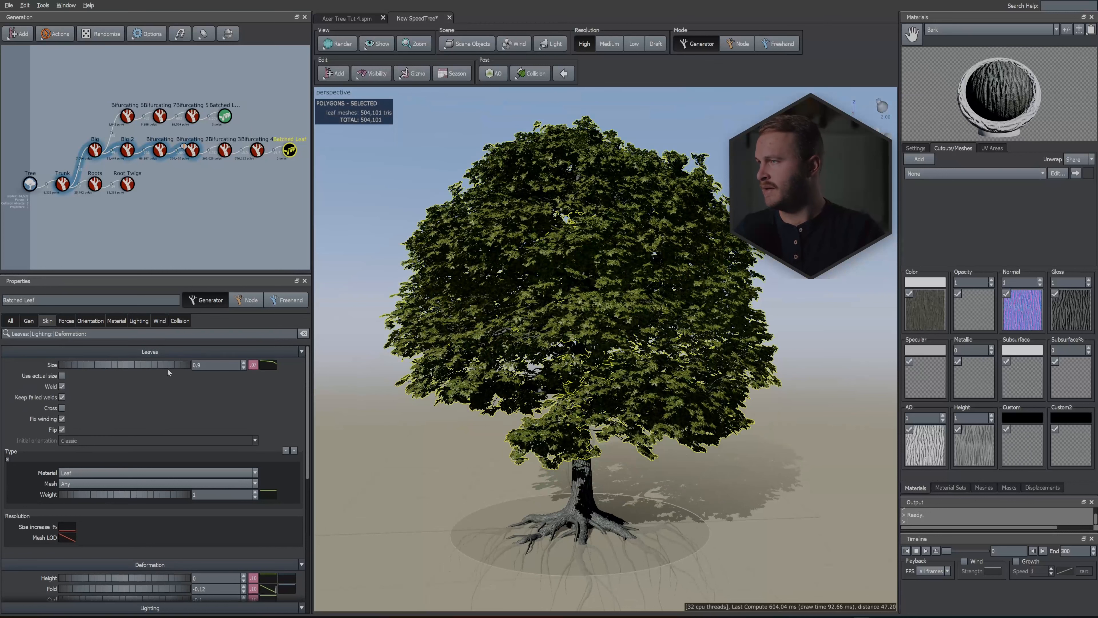
left_click_drag(170, 364, 169, 367)
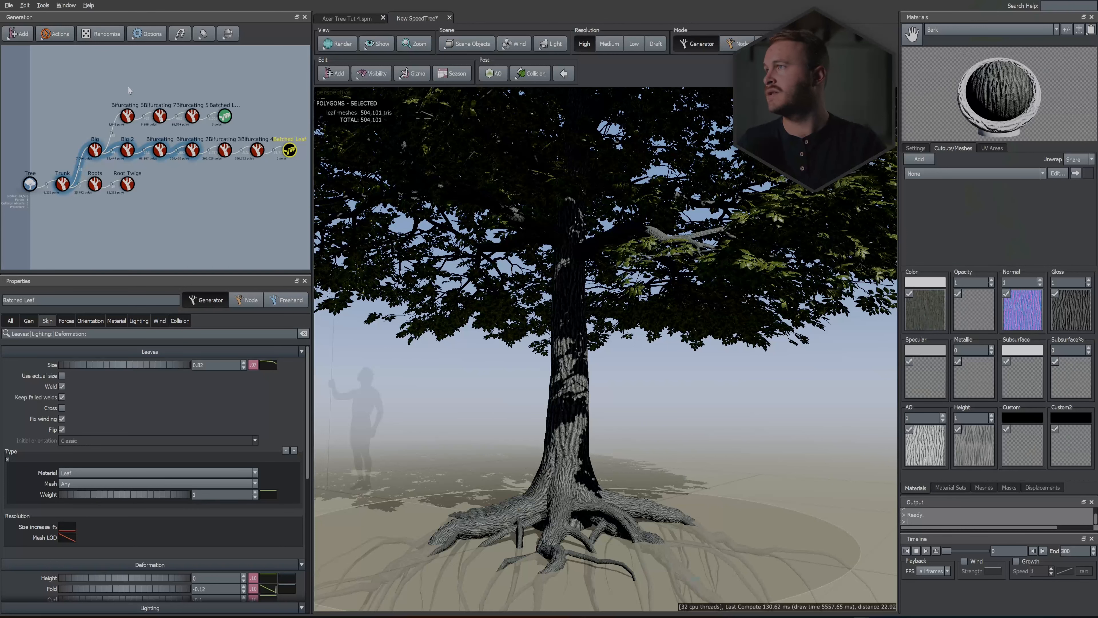
Hide all branch and leaf generators beyond Big, and add a new material named Moss Decal.
left_click_drag(129, 90, 290, 169)
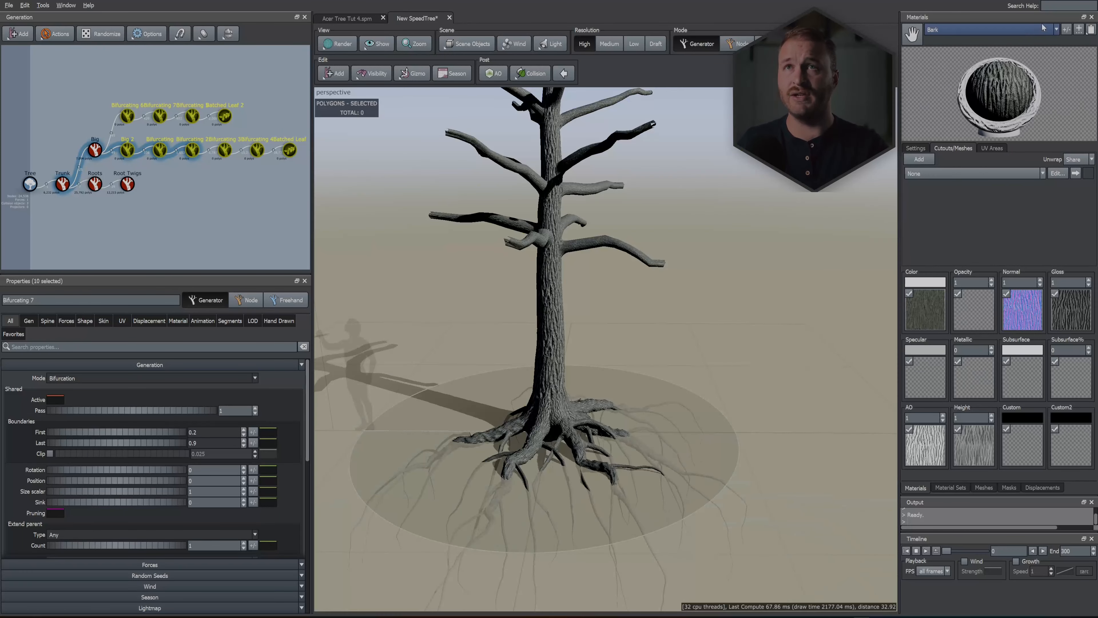
left_click(1068, 31)
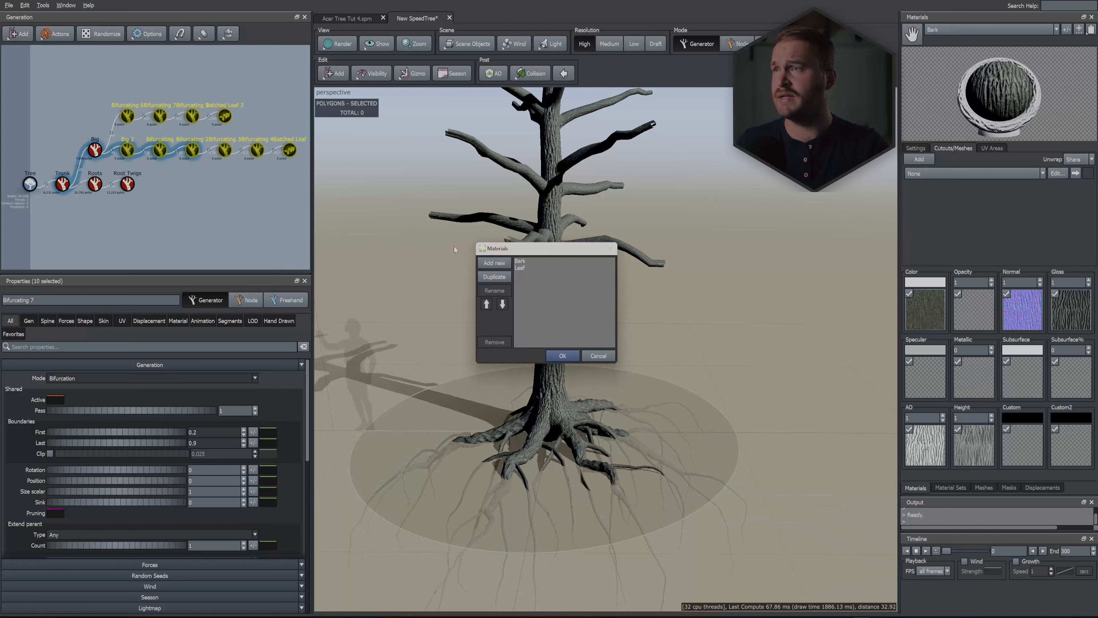
double_click(516, 277)
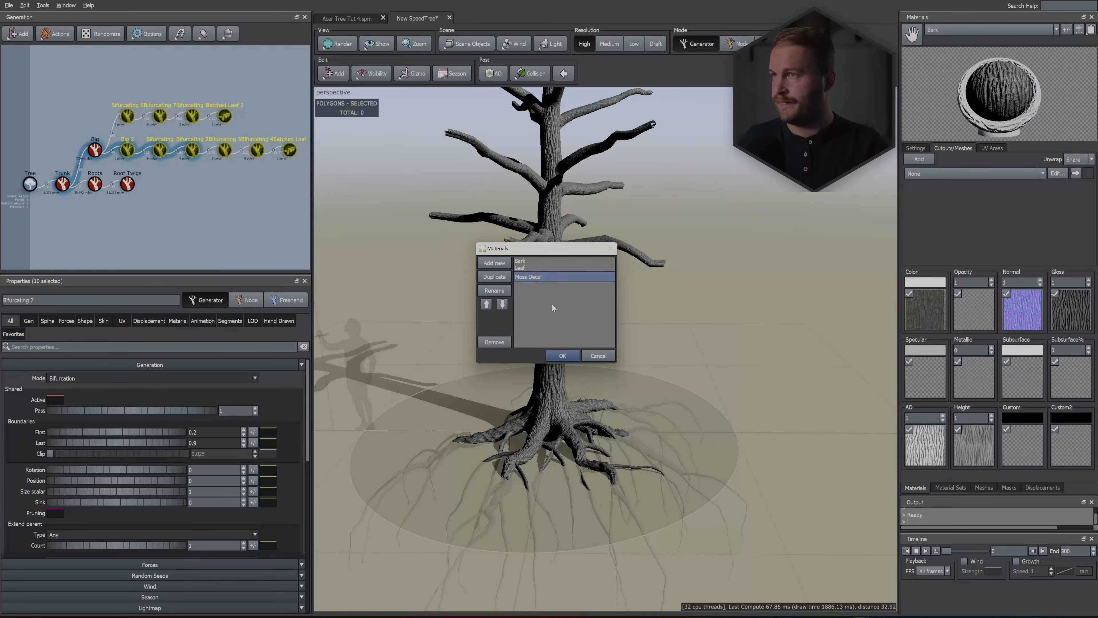
left_click(559, 355)
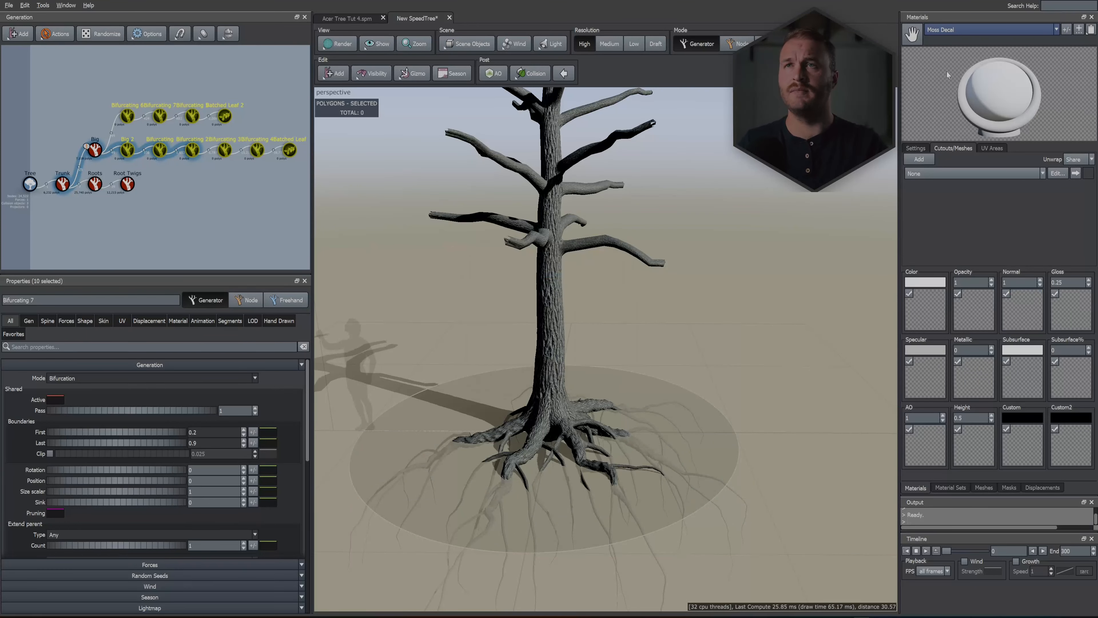
Load Material_3.jpeg from the Acer Broadlef tree Tut folder as the Moss Decal material's color map.
double_click(935, 299)
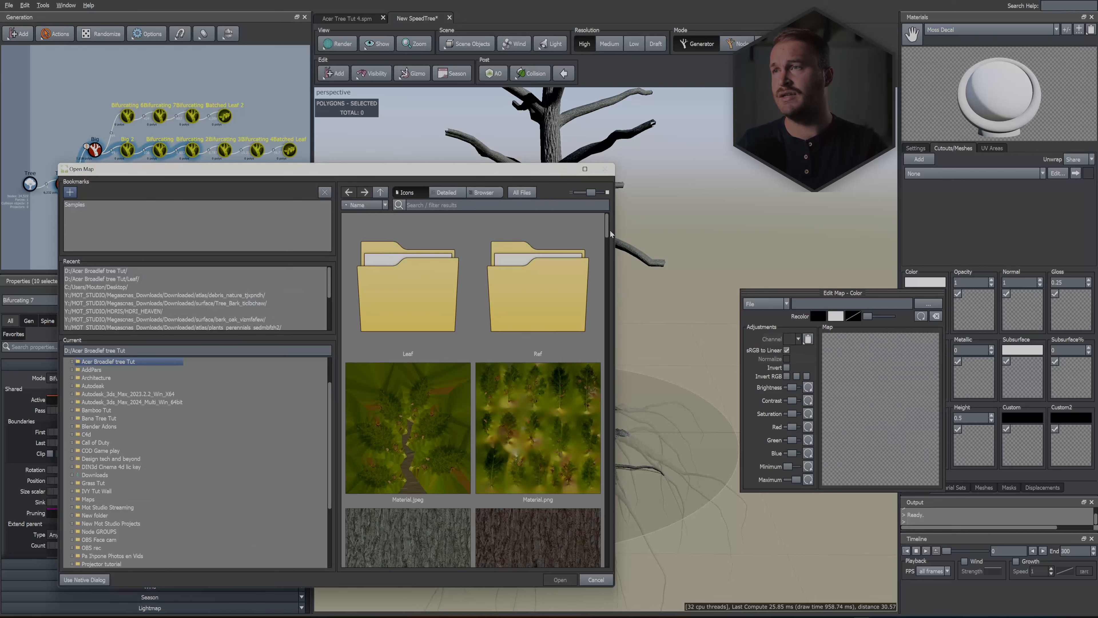
left_click_drag(608, 225, 603, 287)
left_click(448, 369)
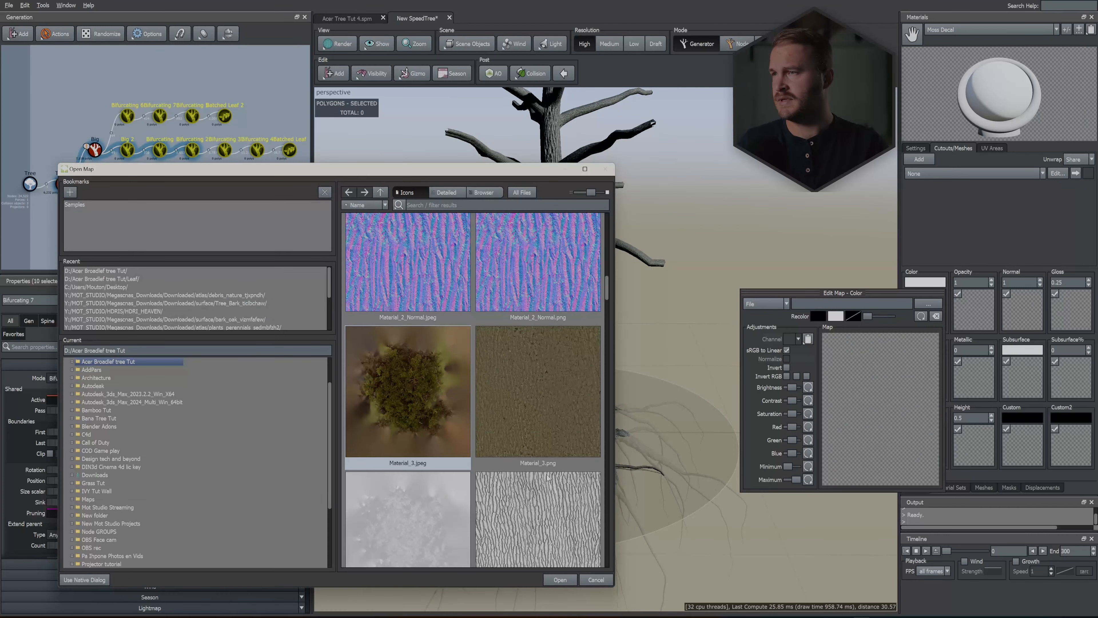
left_click(559, 581)
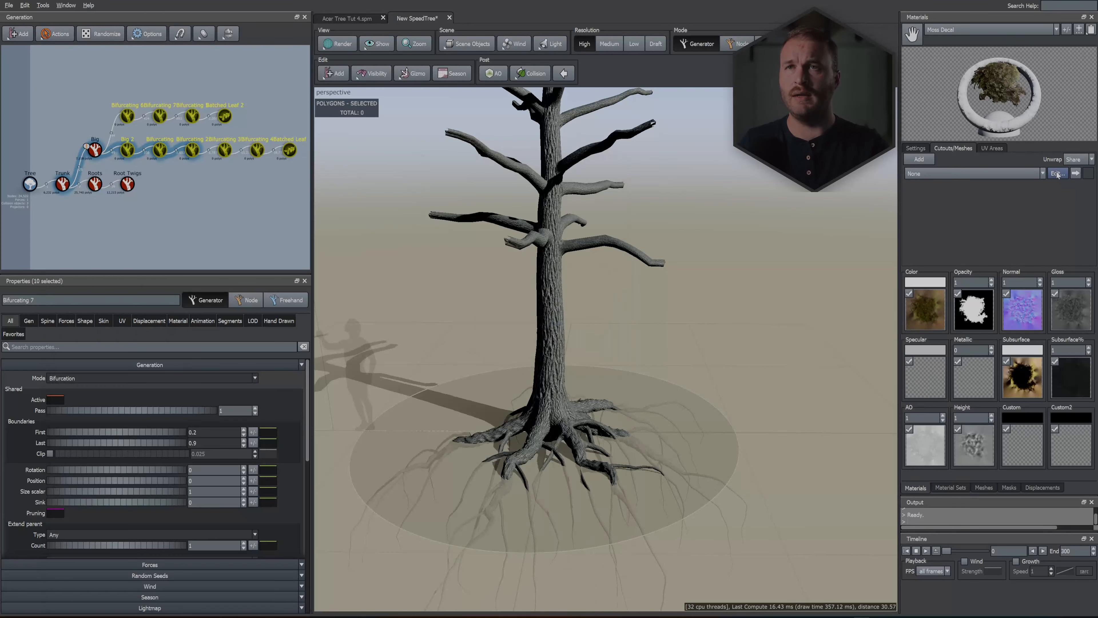
Create a cutout mesh for the Moss Decal material and fit its outline around the moss clump with extra boundary points.
left_click(1057, 173)
left_click_drag(491, 316, 549, 318)
left_click(506, 331)
left_click(491, 359)
left_click_drag(491, 359, 484, 359)
left_click(492, 412)
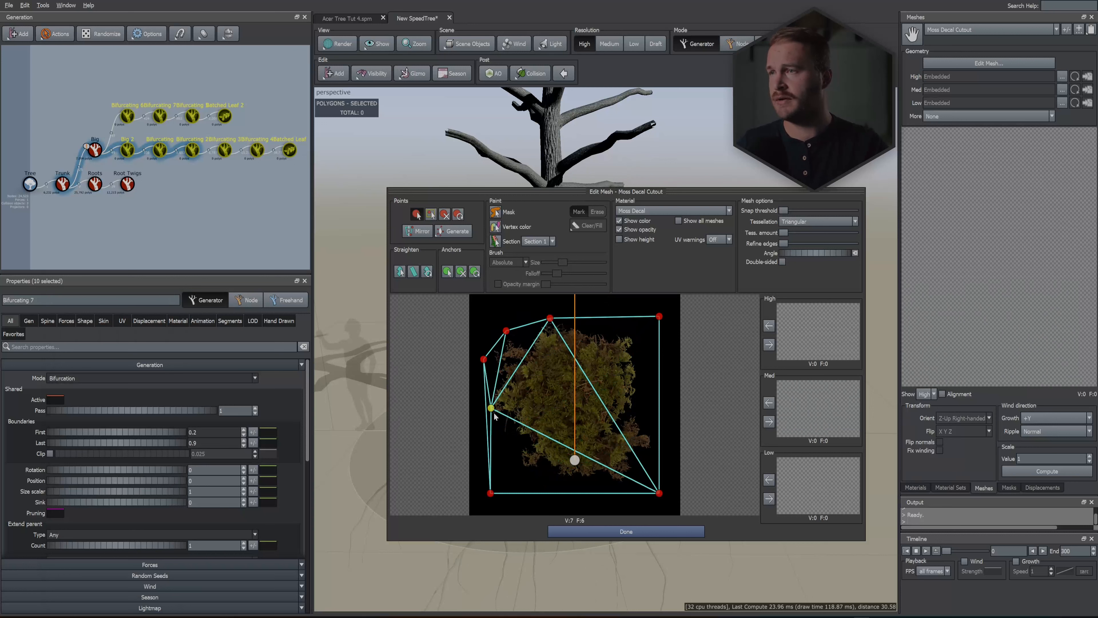
left_click_drag(492, 412, 485, 421)
mouse_move(490, 493)
left_mouse_down()
mouse_move(522, 474)
mouse_move(583, 484)
left_mouse_up()
left_click(559, 478)
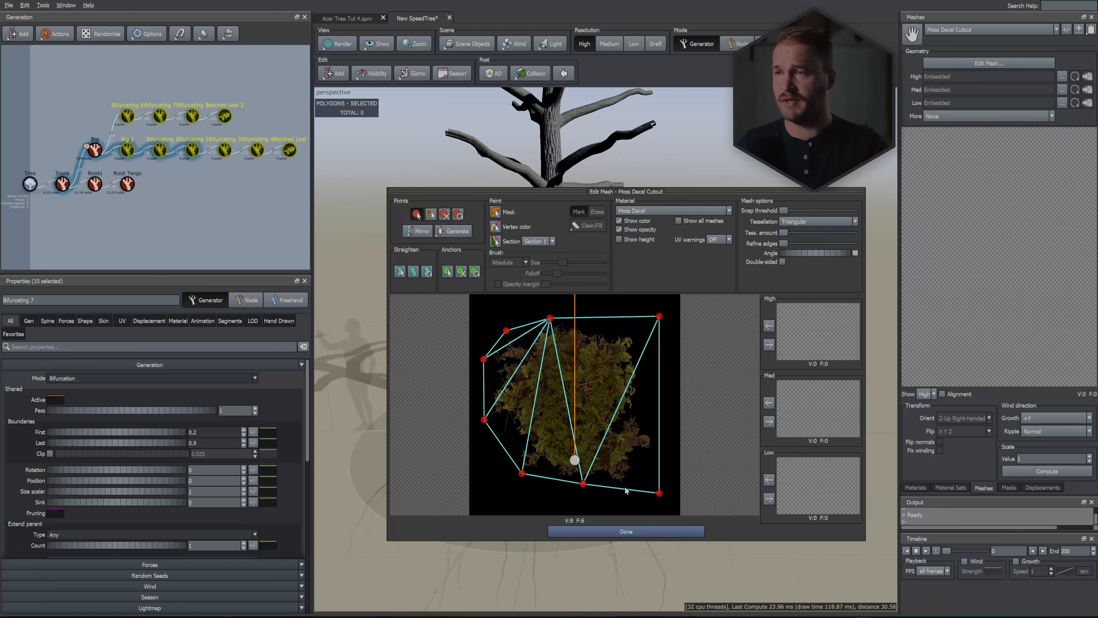
left_click(632, 482)
left_click_drag(659, 493, 653, 443)
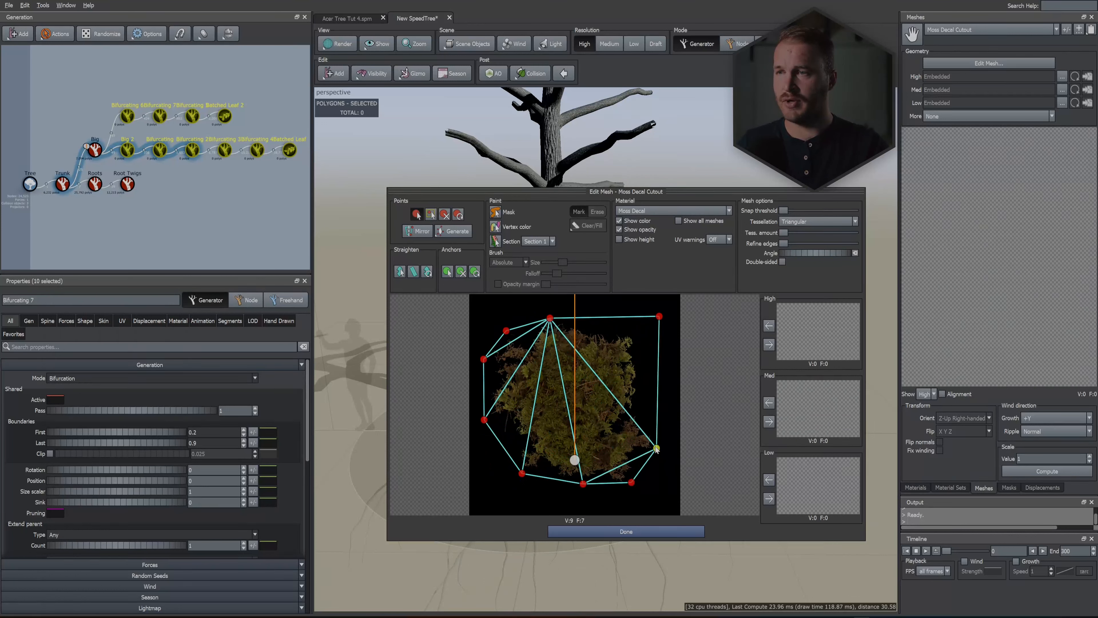
left_click(631, 333)
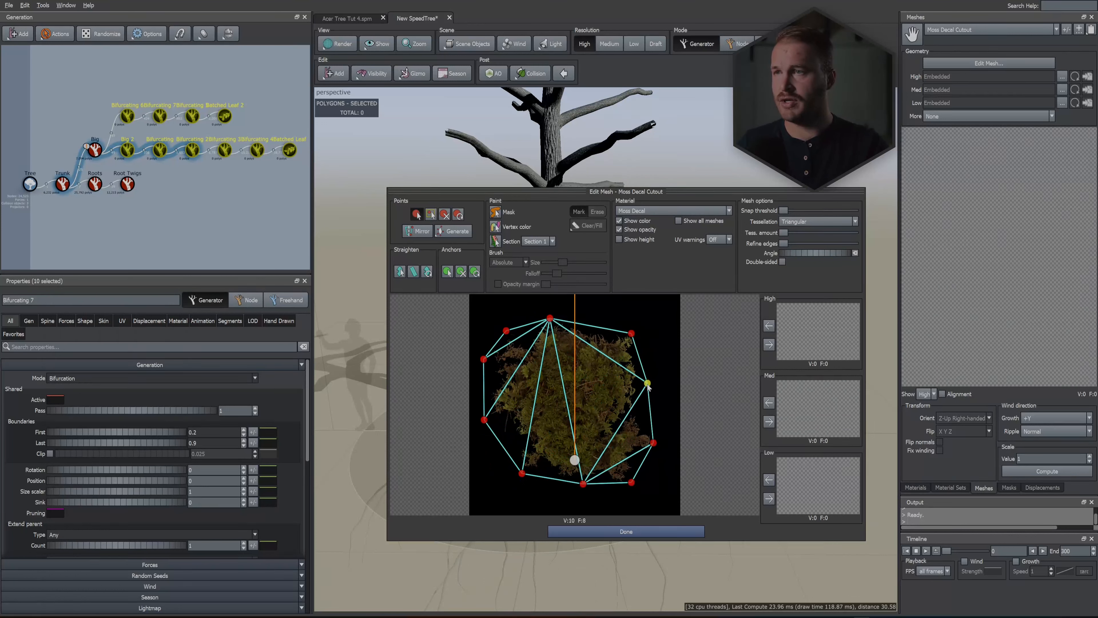
Fill the moss cutout with interior points and store the mesh as the High, Med and Low versions.
left_click(769, 345)
left_click(769, 422)
left_click(770, 499)
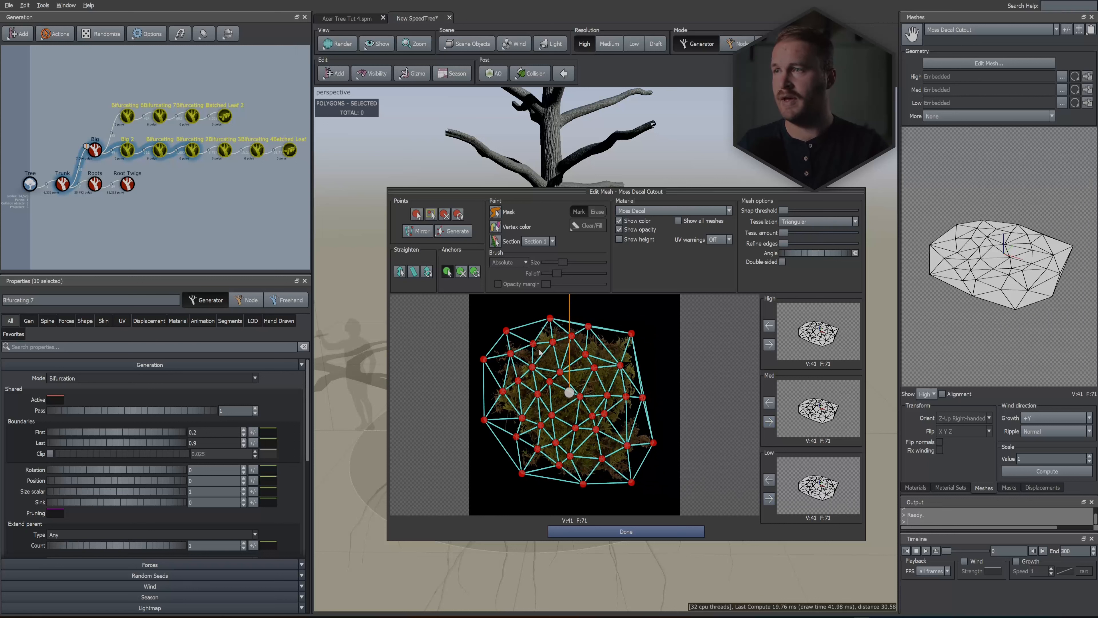
Scatter anchor points across the whole moss cutout, store the mesh as the High version and finish editing.
scroll(550, 440, "up", 2)
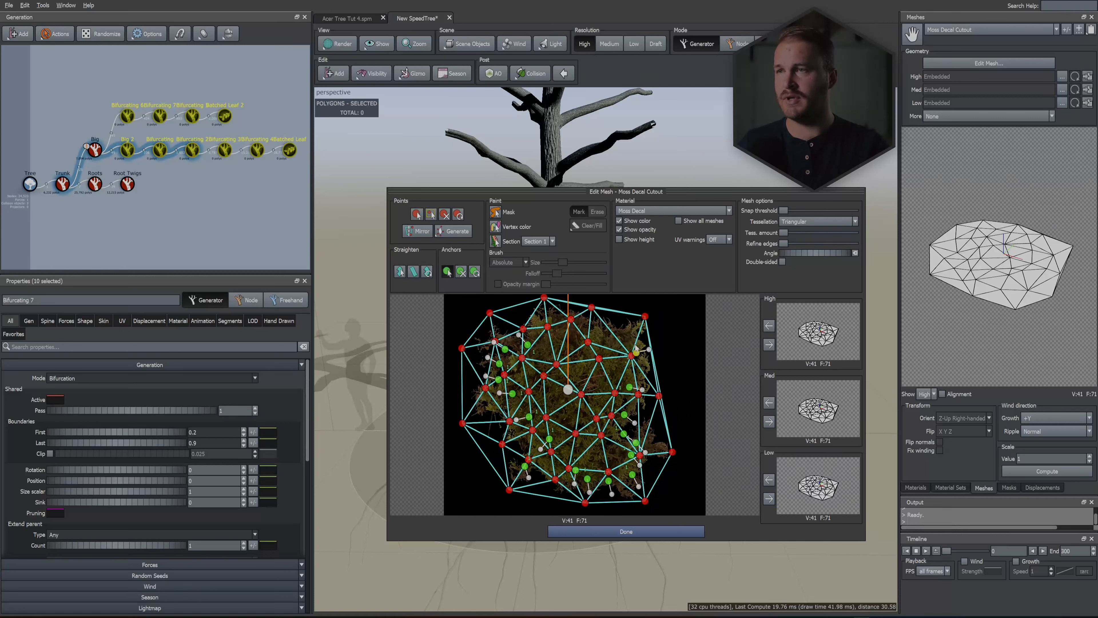
left_click_drag(553, 325, 539, 322)
left_click(538, 331)
left_click(530, 370)
left_click(538, 365)
left_click(559, 353)
left_click(552, 477)
left_click(568, 458)
left_click(605, 455)
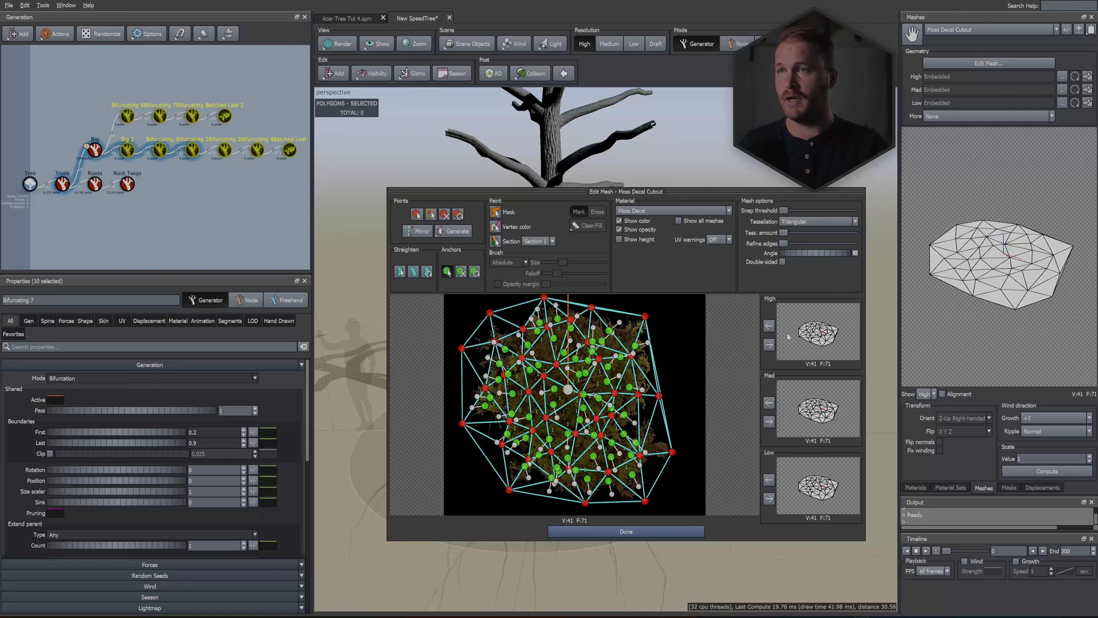
left_click(768, 345)
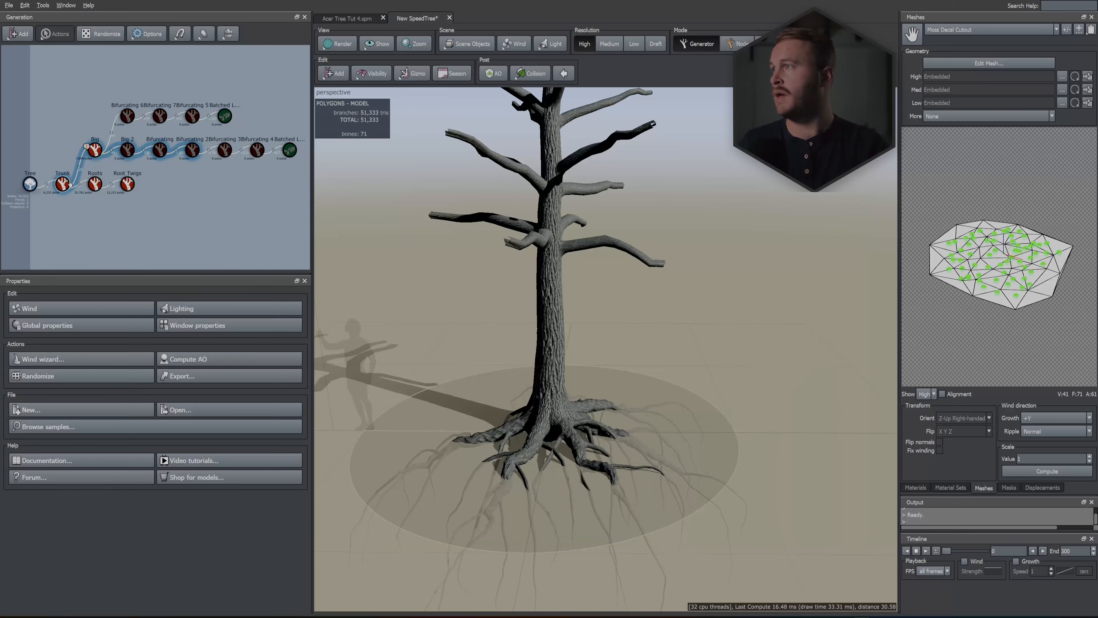
Add a Decal decoration generator to the Trunk.
left_click(64, 181)
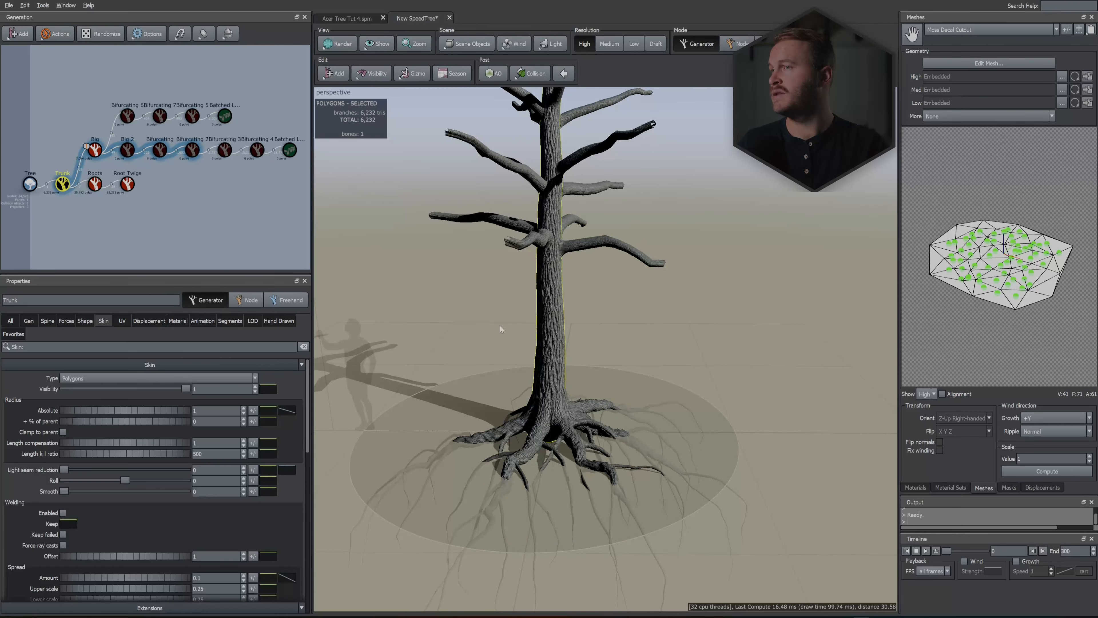
right_click(613, 338)
mouse_move(675, 348)
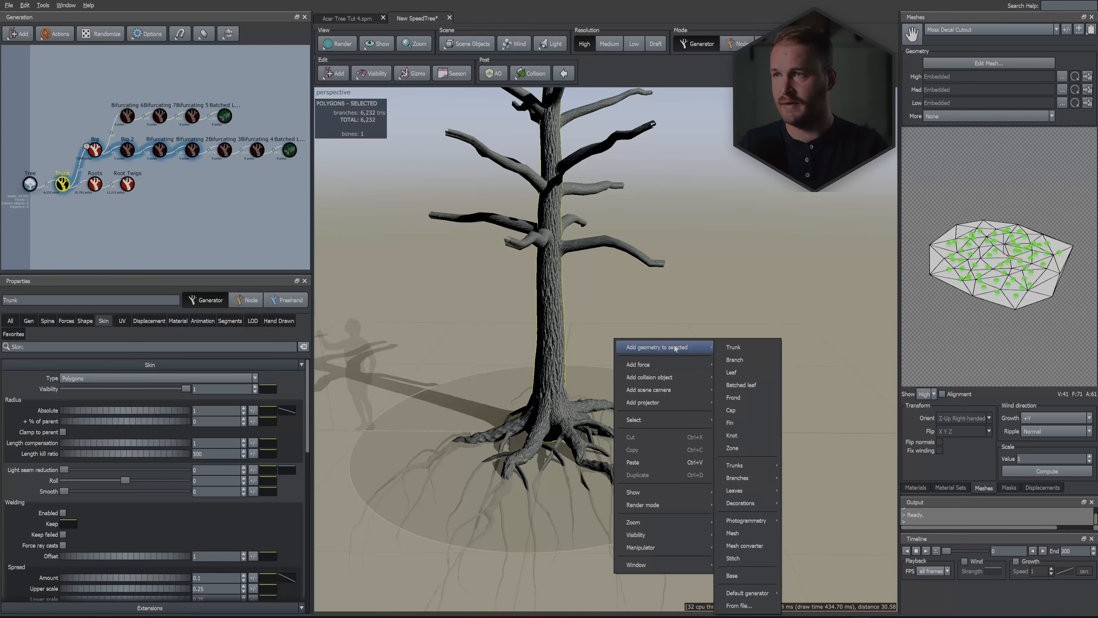
mouse_move(740, 503)
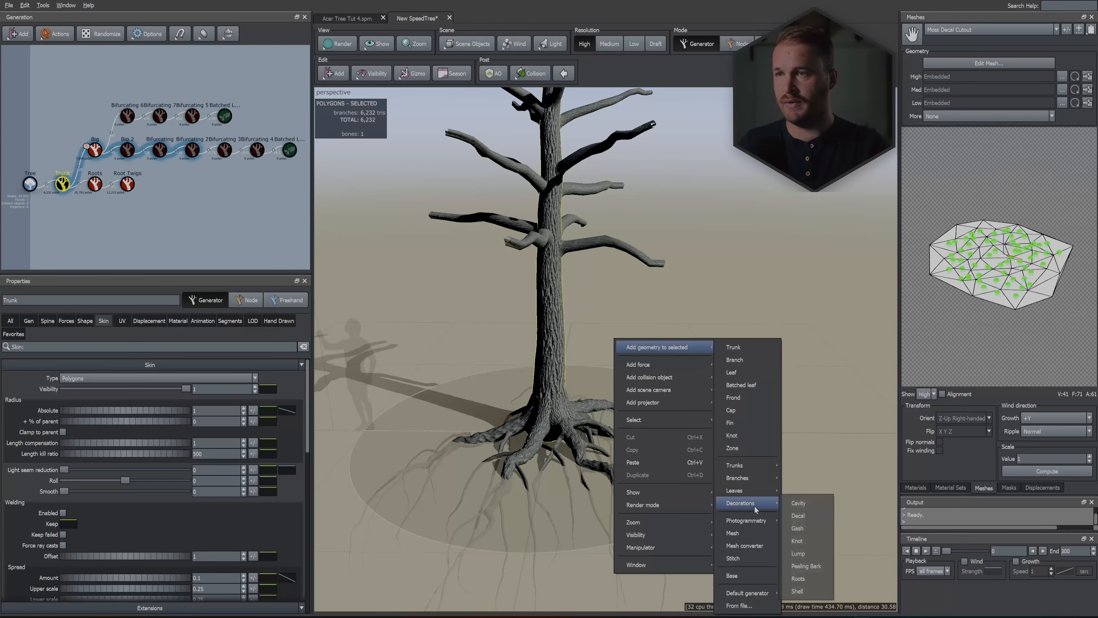
left_click(805, 518)
left_click_drag(627, 449, 850, 377)
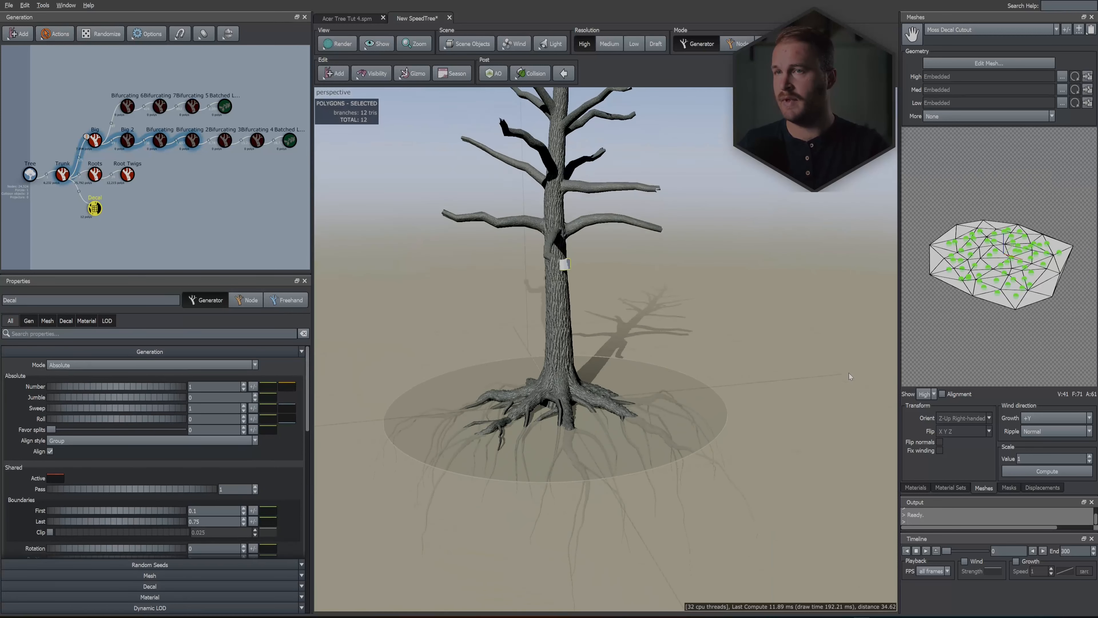
Apply the Moss Decal material to the Trunk's Decal generator.
left_click(915, 488)
left_click(948, 31)
left_click(942, 56)
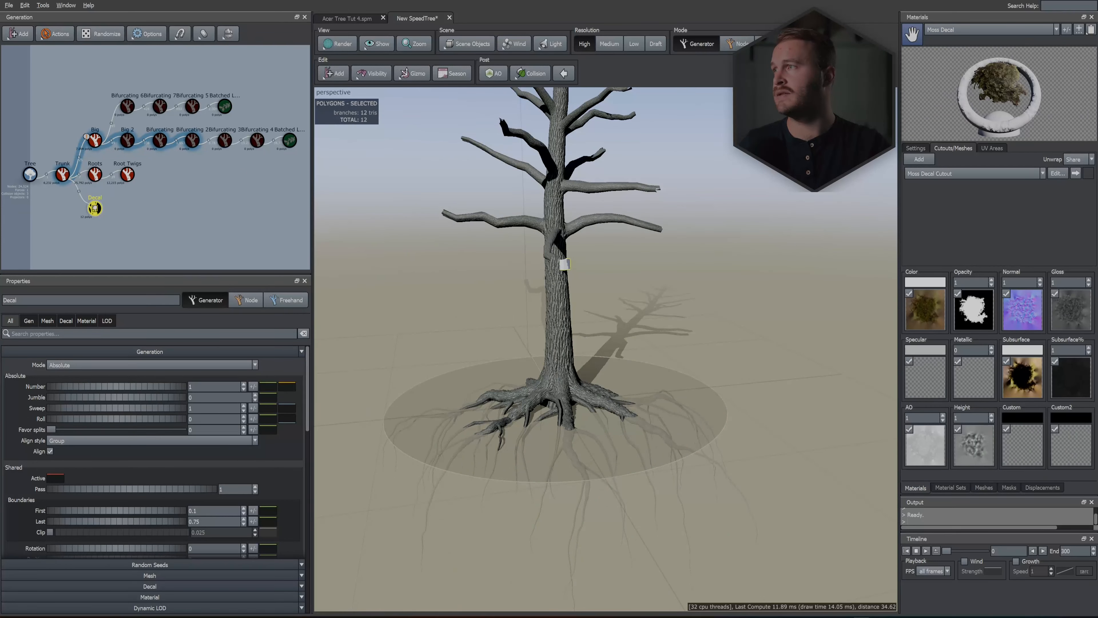
scroll(522, 252, "up", 3)
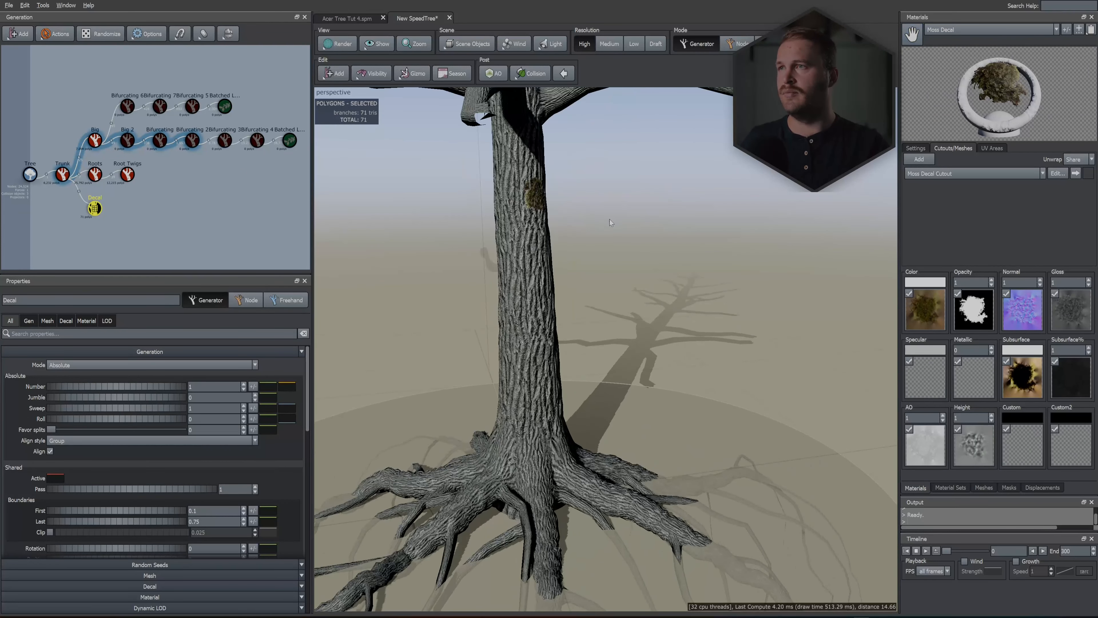
left_click_drag(609, 219, 621, 228)
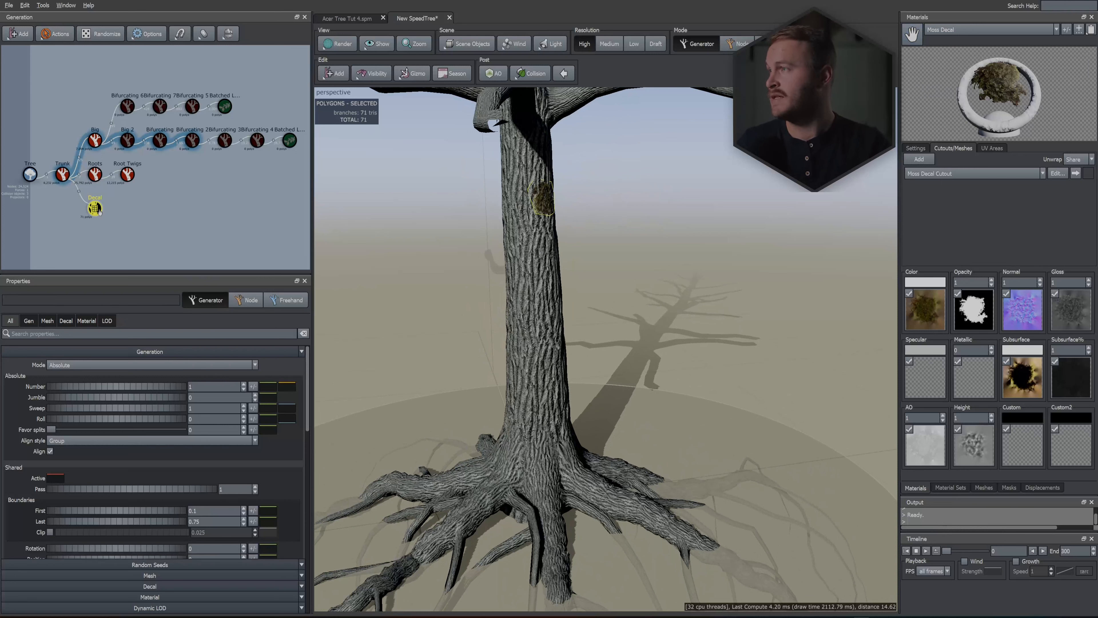
Set the Decal generator's generation number to 250.
left_click(29, 321)
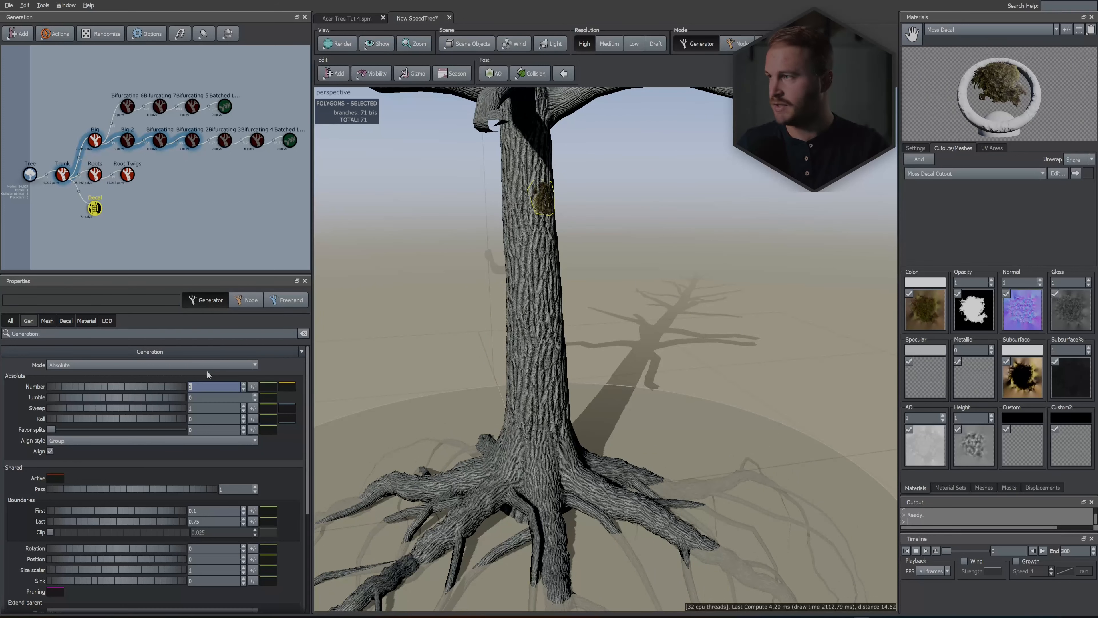
key("Return")
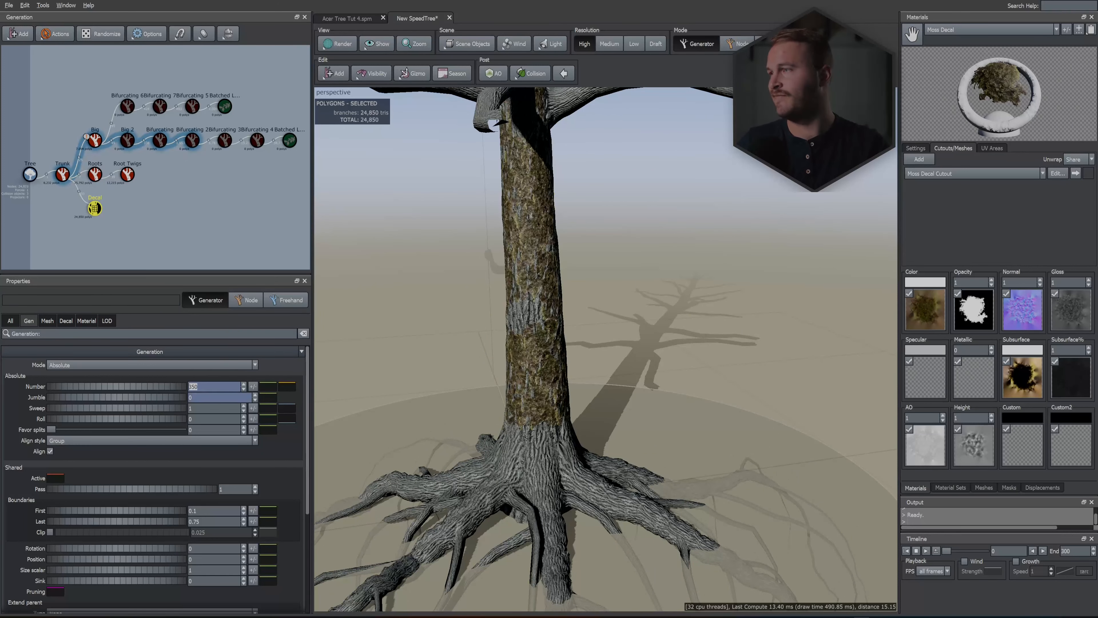
type("250")
key("Return")
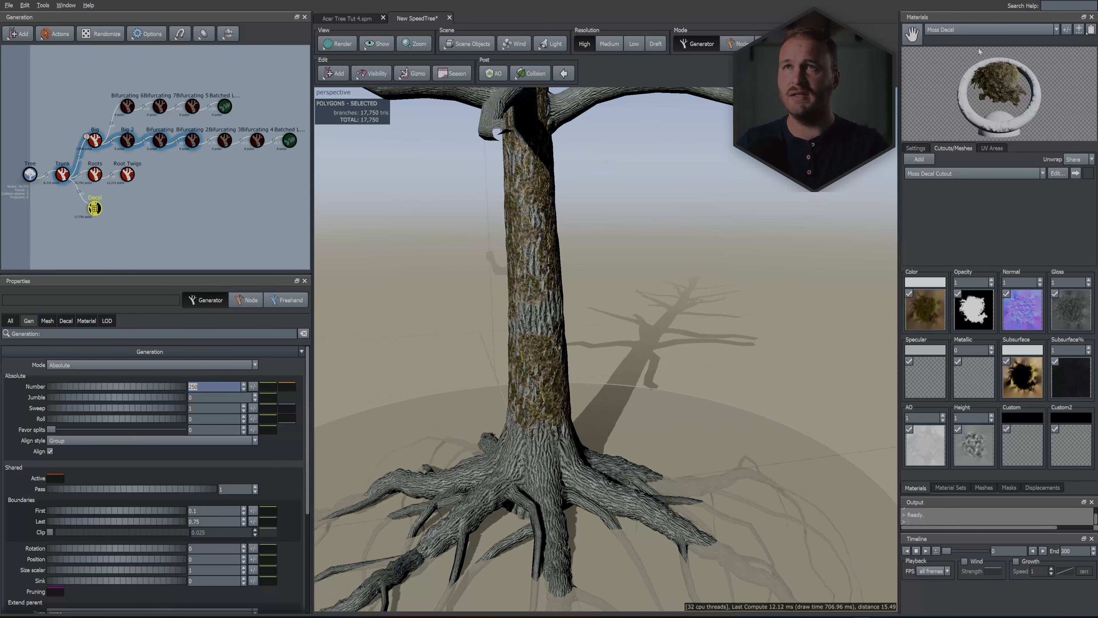
Duplicate the Moss Decal material and create a second cutout mesh for the copy.
left_click(1067, 29)
left_click(613, 247)
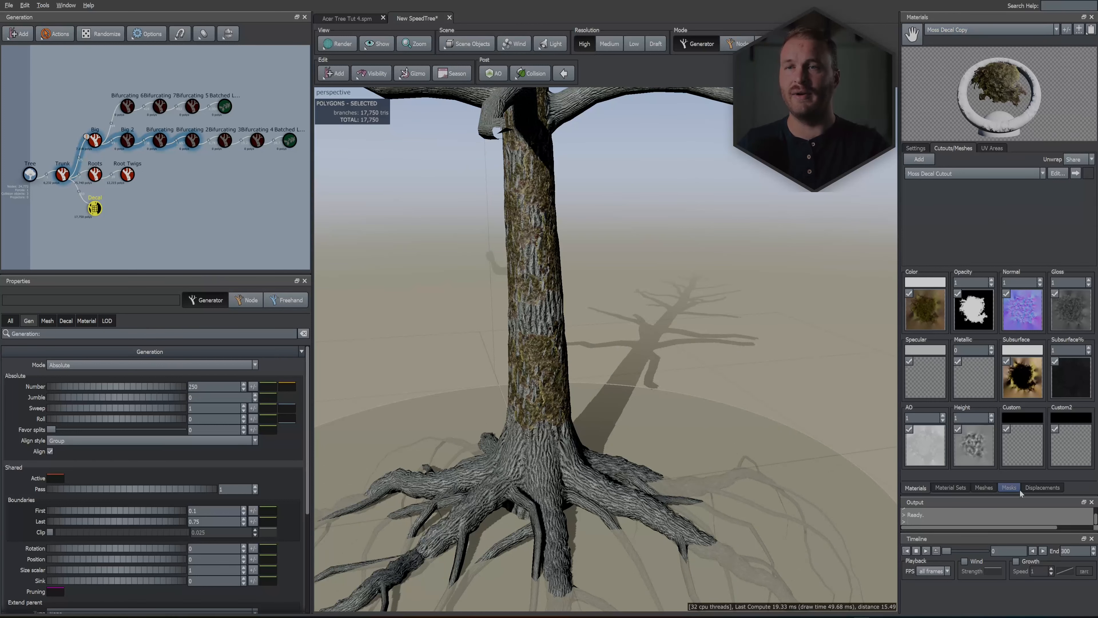
left_click(984, 488)
left_click(993, 30)
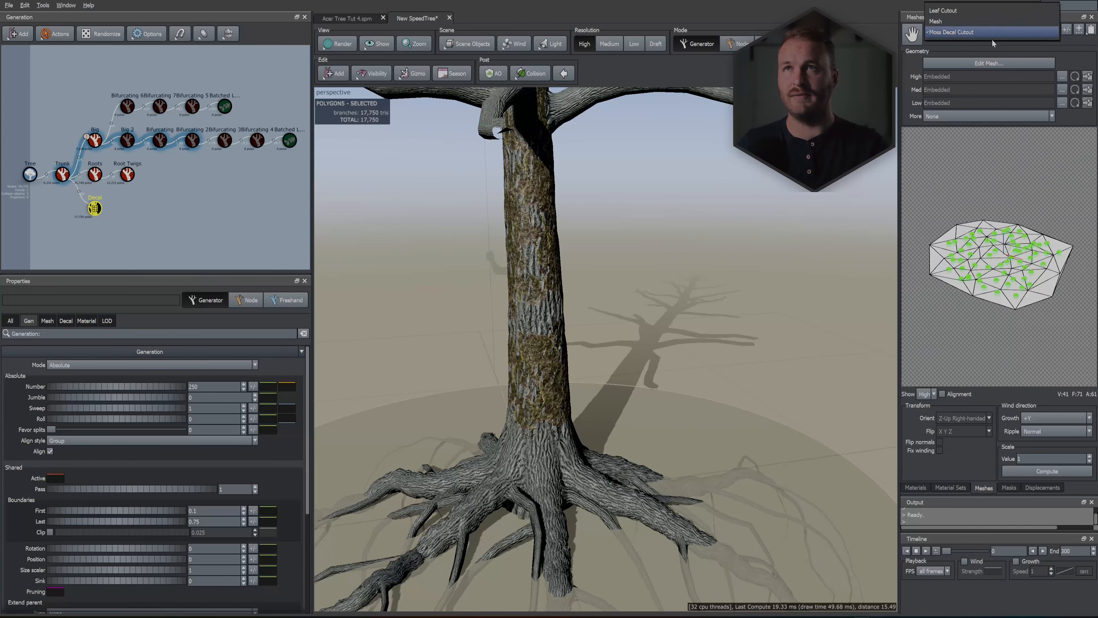
left_click(916, 488)
left_click(920, 159)
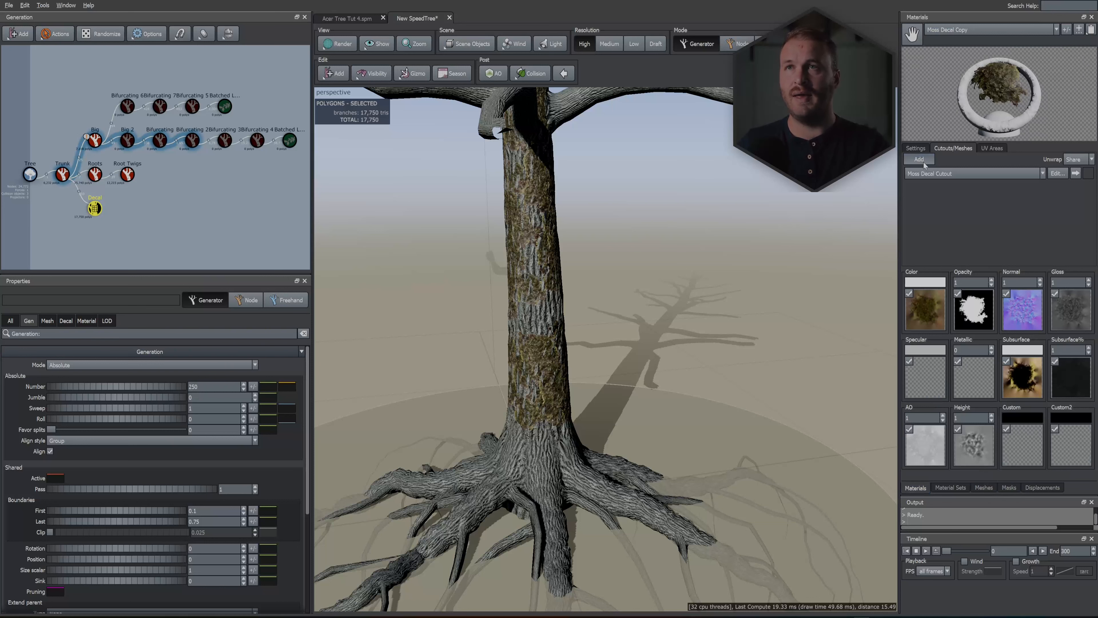
left_click(943, 186)
left_click(937, 222)
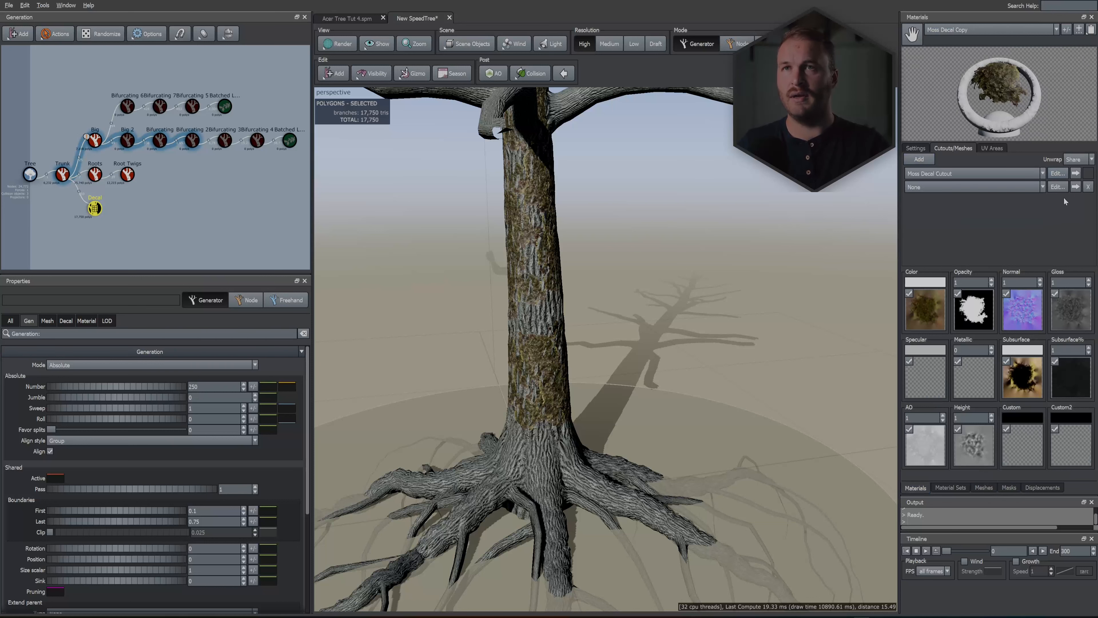
left_click(1057, 187)
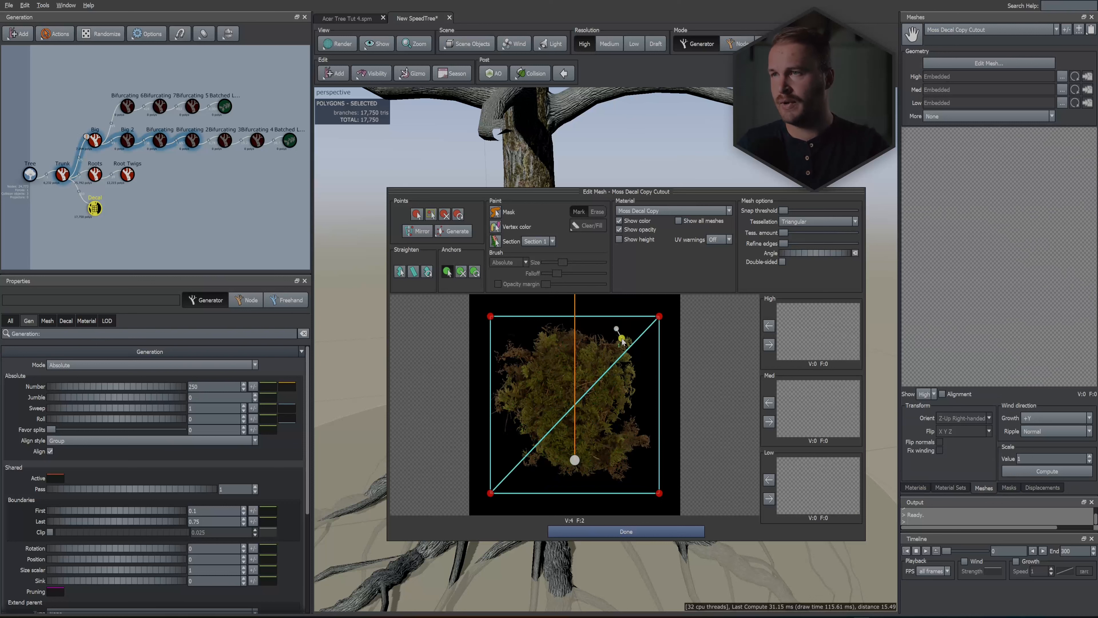
Remove the stray anchor and shrink the new cutout's corner points around one small sprig on the moss clump's upper-right edge.
left_click(461, 271)
left_click(618, 334)
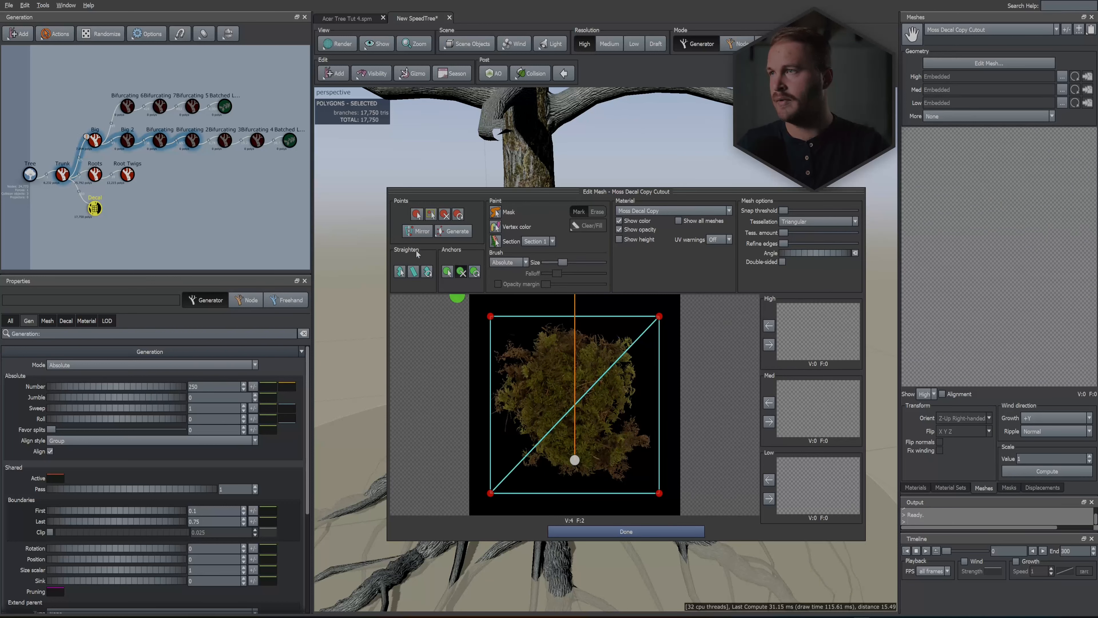
left_click(417, 214)
left_click_drag(491, 317, 613, 336)
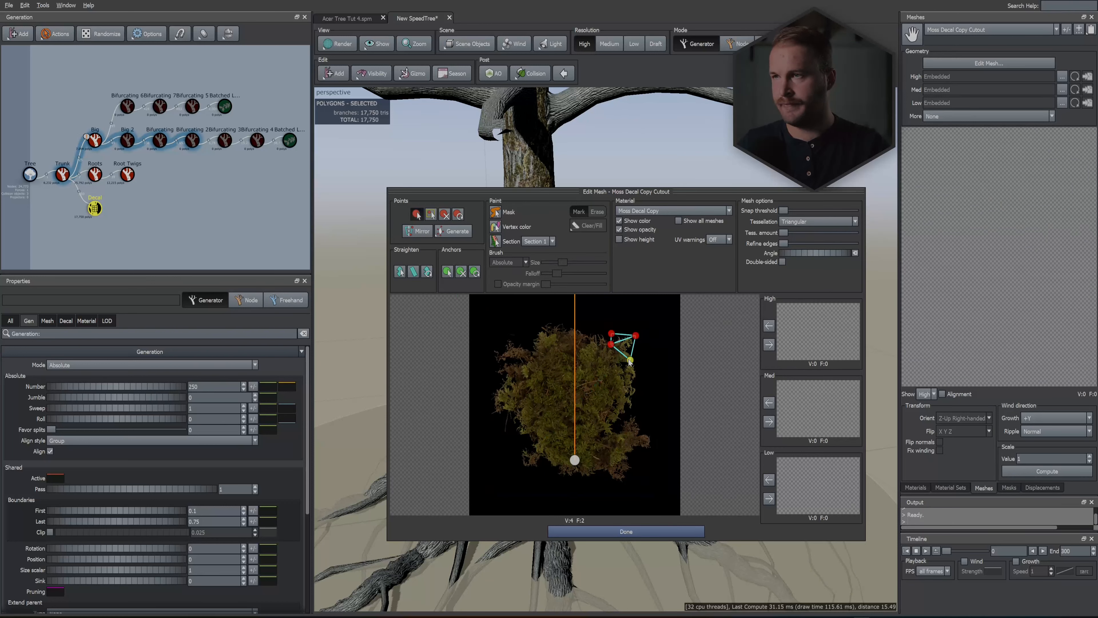
scroll(628, 340, "down", 1)
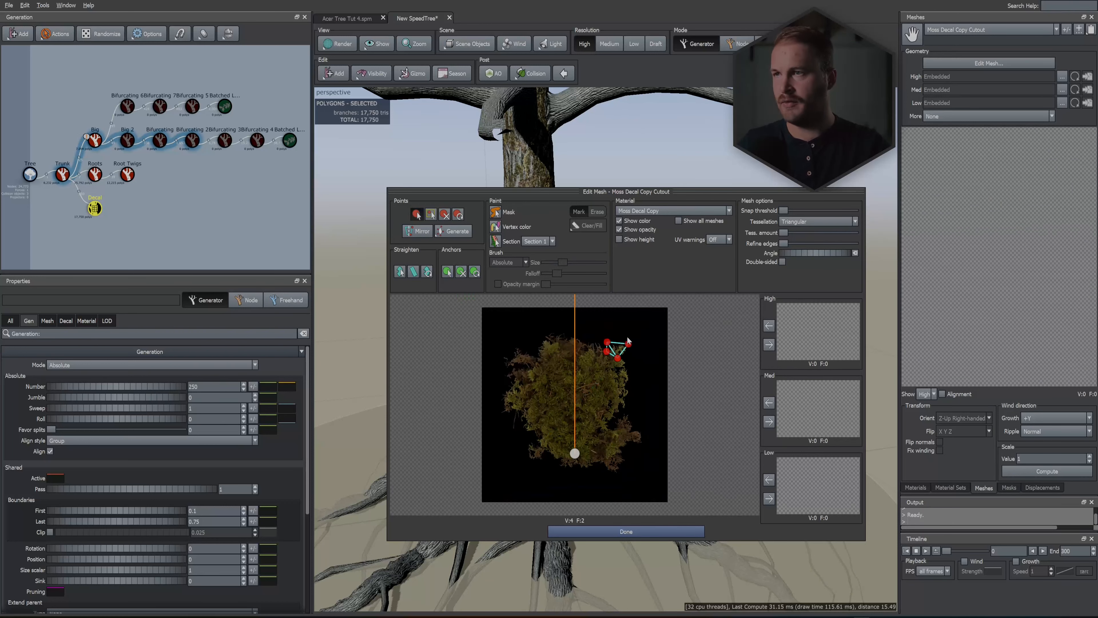
scroll(627, 340, "down", 2)
scroll(604, 360, "up", 5)
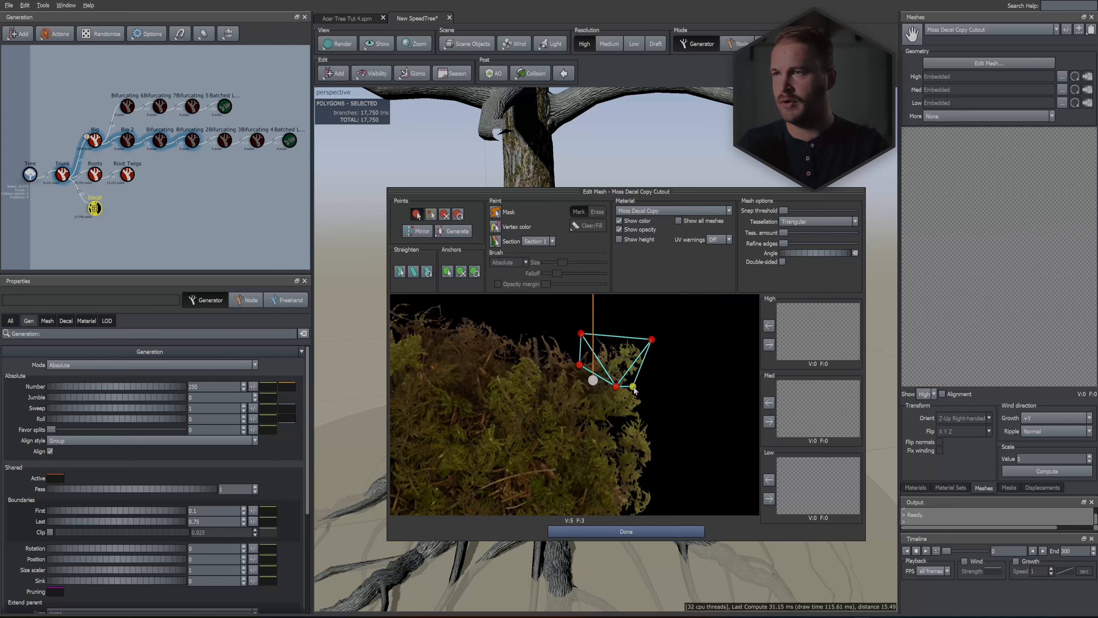
Refine the sprig outline with an interior point and aim the cutout's growth axis from the sprig's base towards its tip.
left_click_drag(637, 391, 633, 389)
left_click(623, 359)
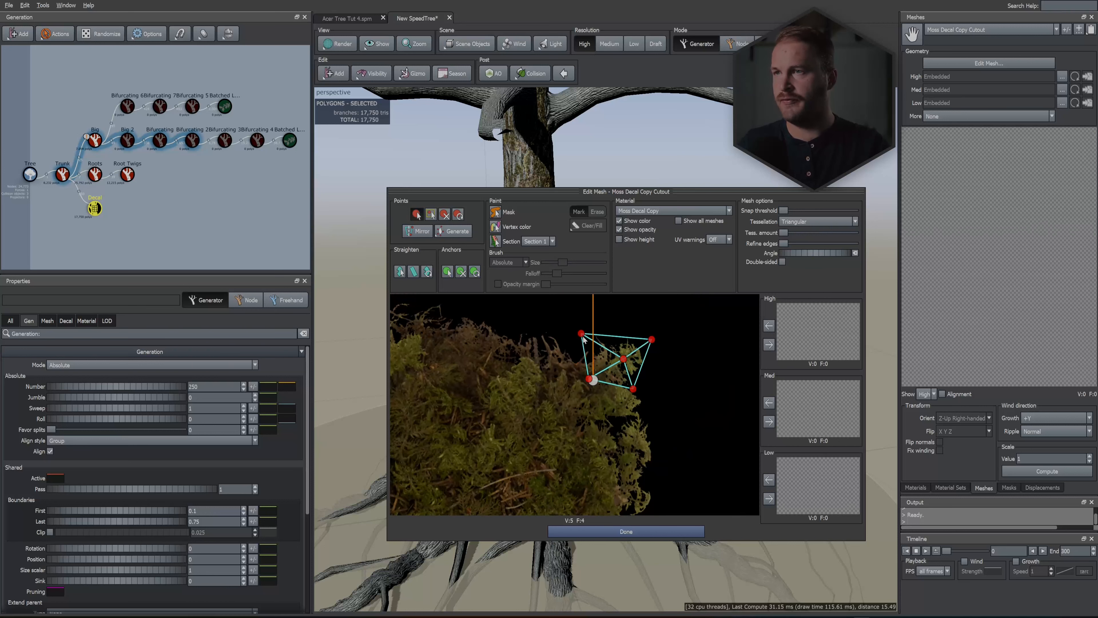
left_click_drag(583, 338, 597, 334)
left_click_drag(597, 381, 598, 373)
left_click_drag(798, 254, 909, 273)
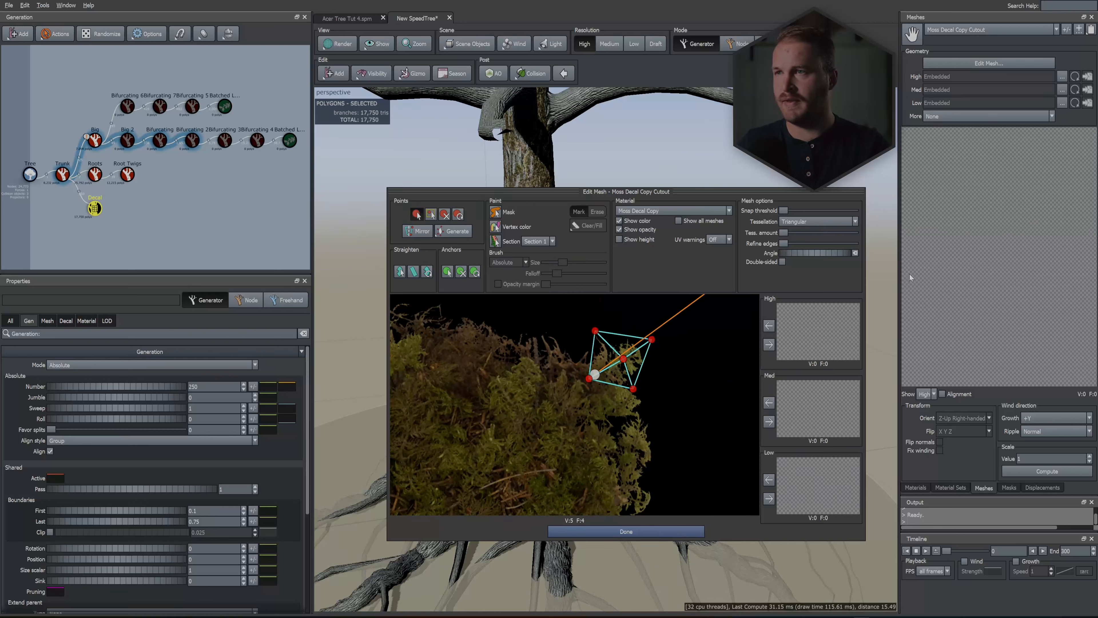
Store the sprig mesh as the High, Med and Low versions and finish editing.
left_click(770, 345)
left_click(770, 422)
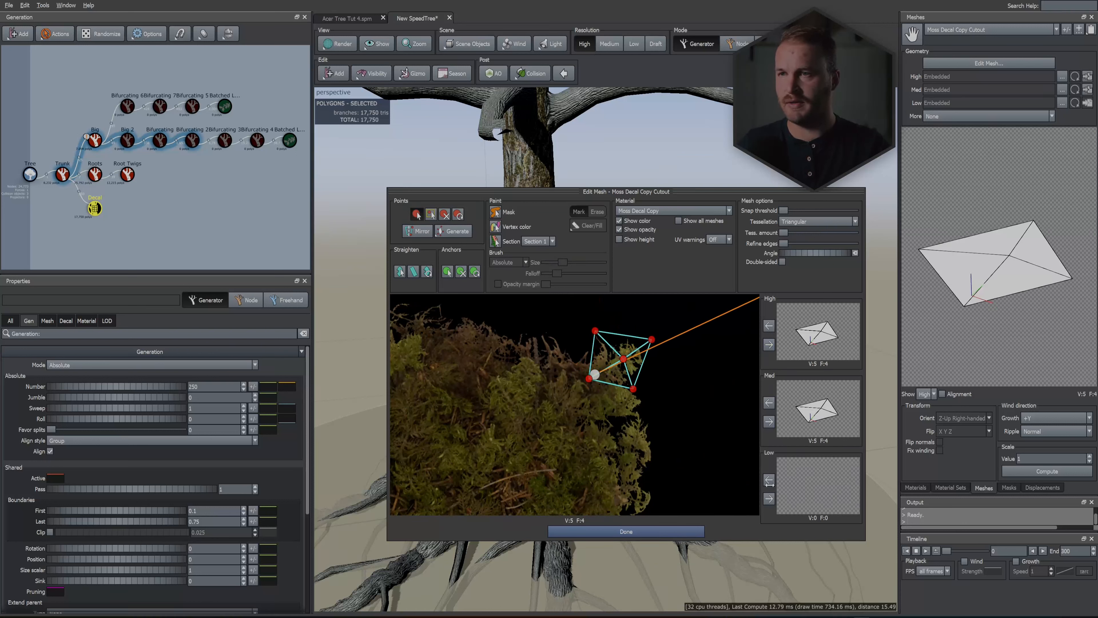
left_click(769, 480)
left_click(626, 531)
Add a Batched leaf generator to the Decal generator.
left_click(103, 216)
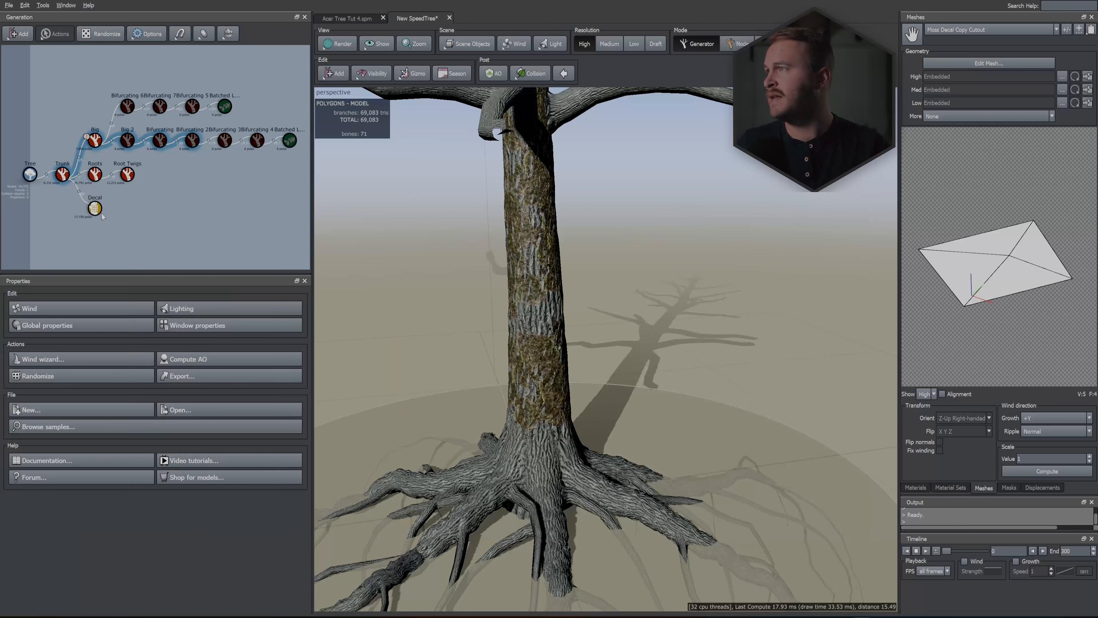
left_click(95, 208)
right_click(633, 269)
mouse_move(683, 276)
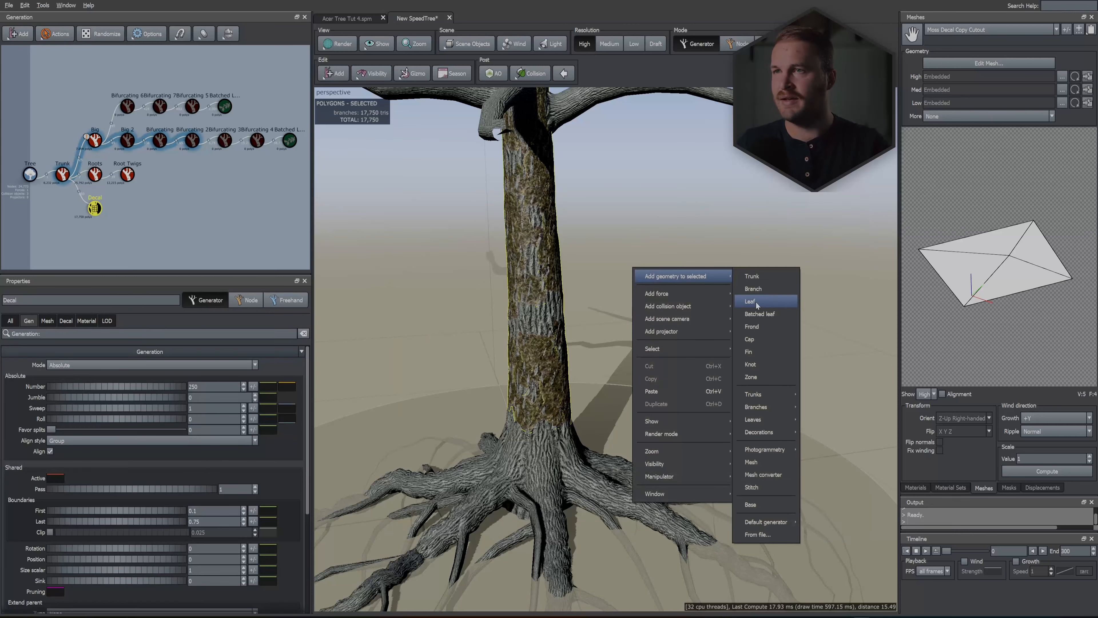
left_click(759, 313)
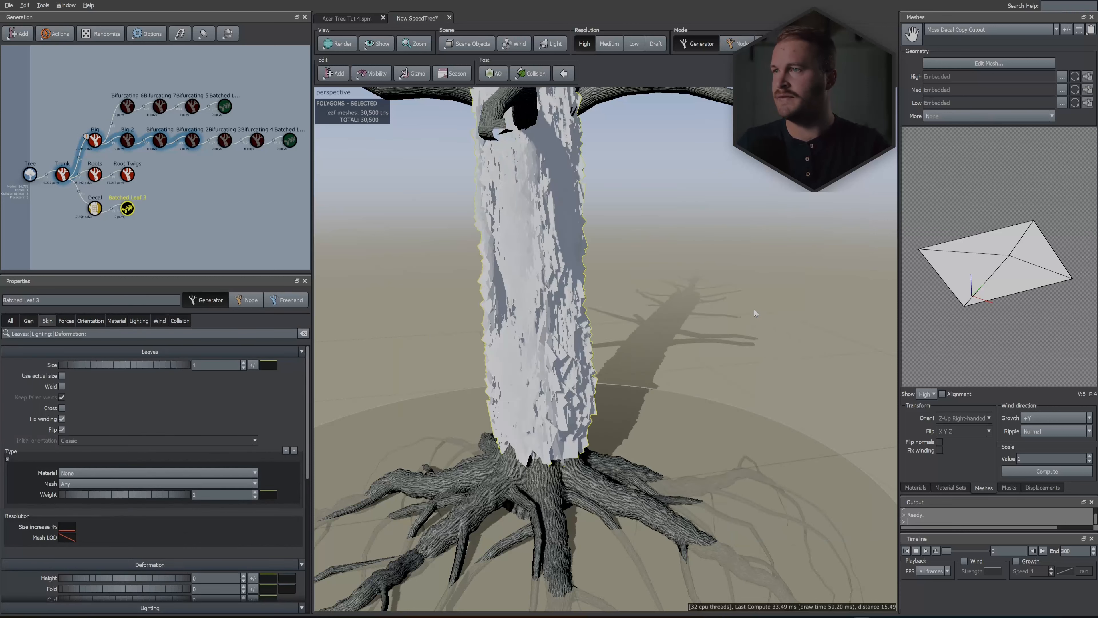
Set the new batched leaves' sky influence to 1 and their size to 0.18.
left_click(93, 321)
left_click_drag(62, 387, 242, 394)
left_click(47, 321)
left_click_drag(177, 363, 146, 365)
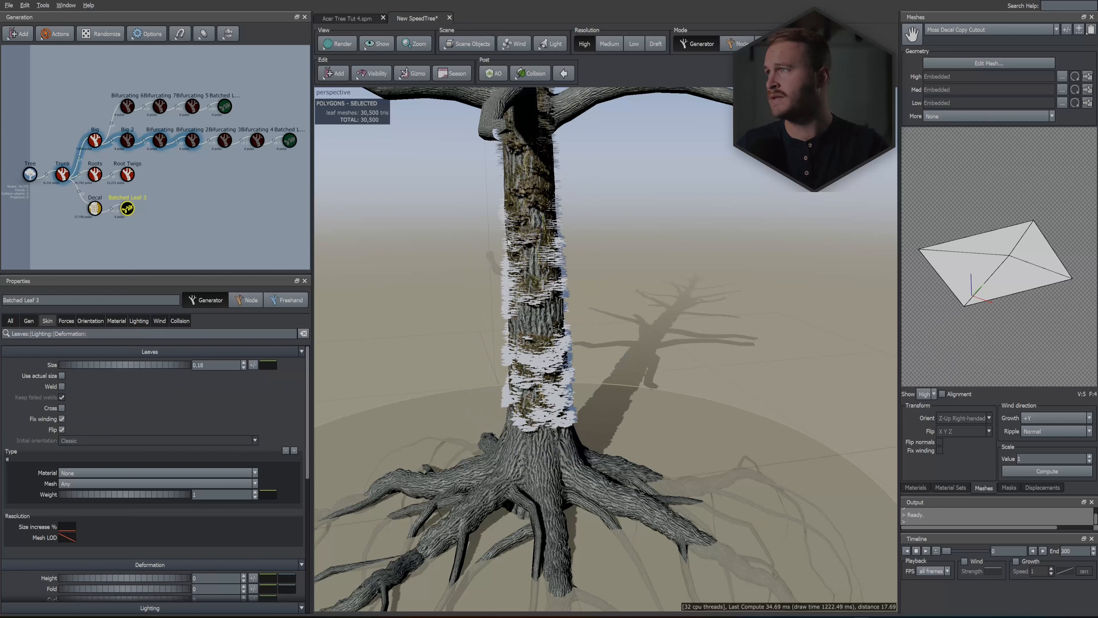
Apply the Moss Decal Copy material to the new Batched Leaf generator.
left_click(916, 488)
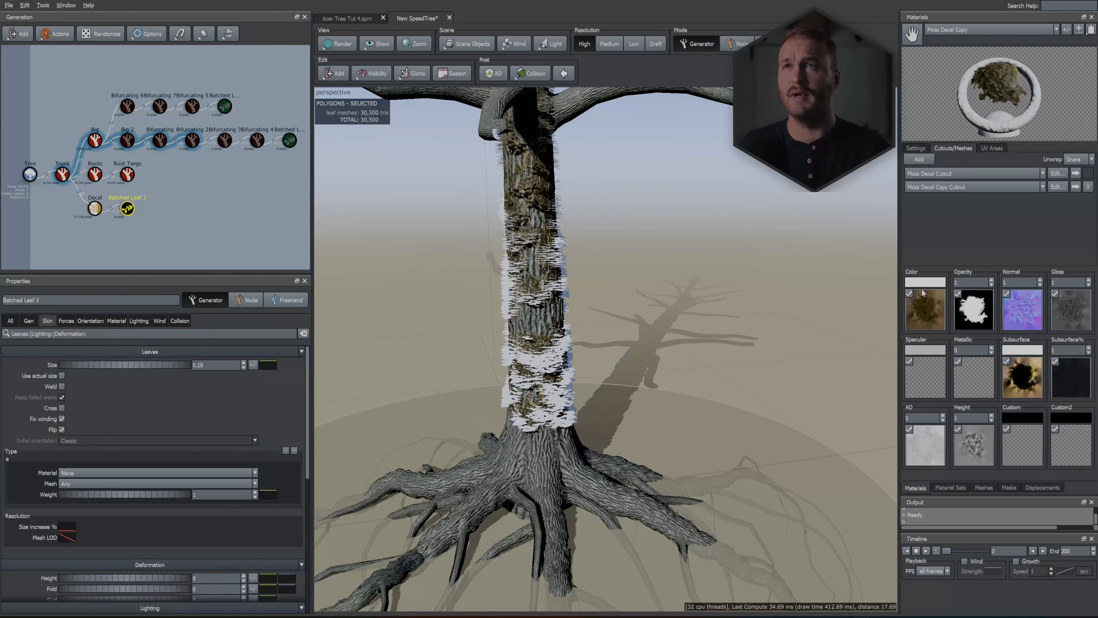
left_click(955, 29)
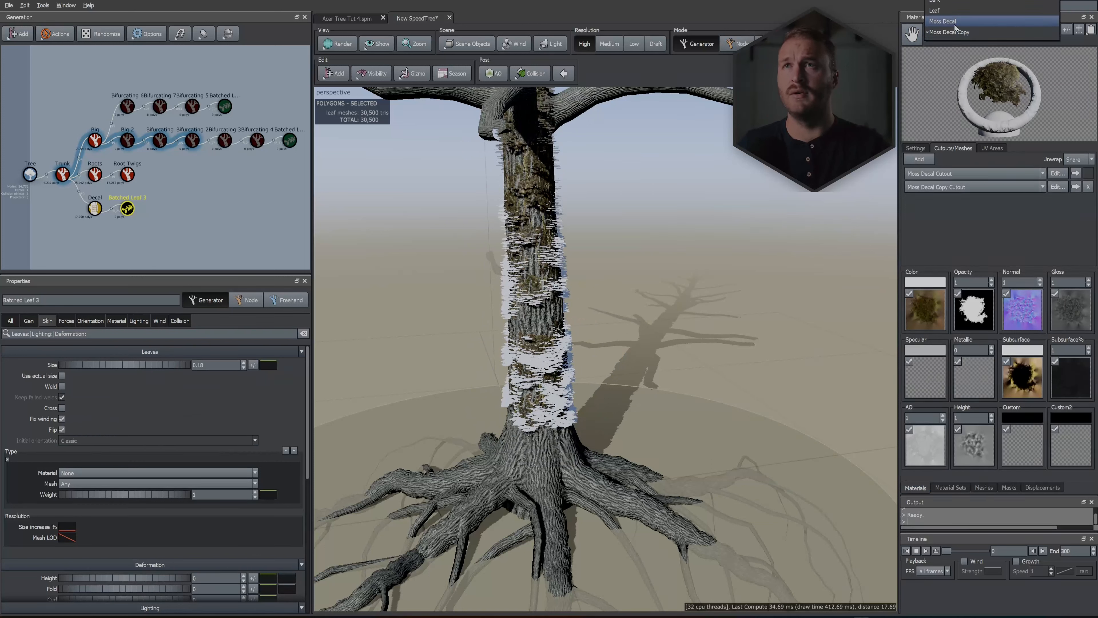
left_click(955, 29)
left_click(949, 31)
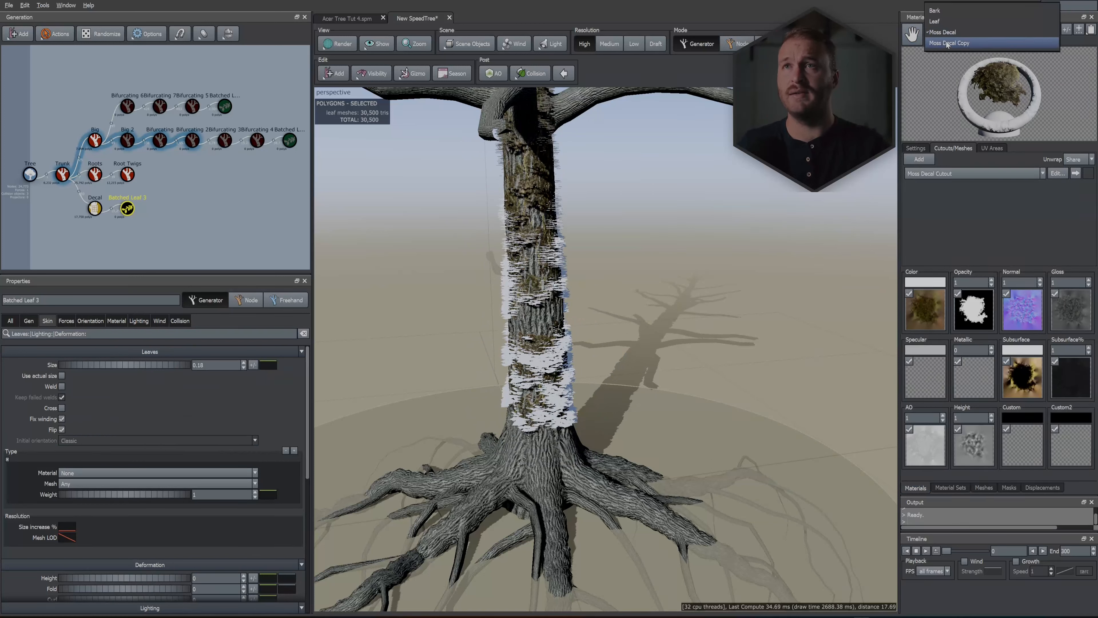
left_click(947, 43)
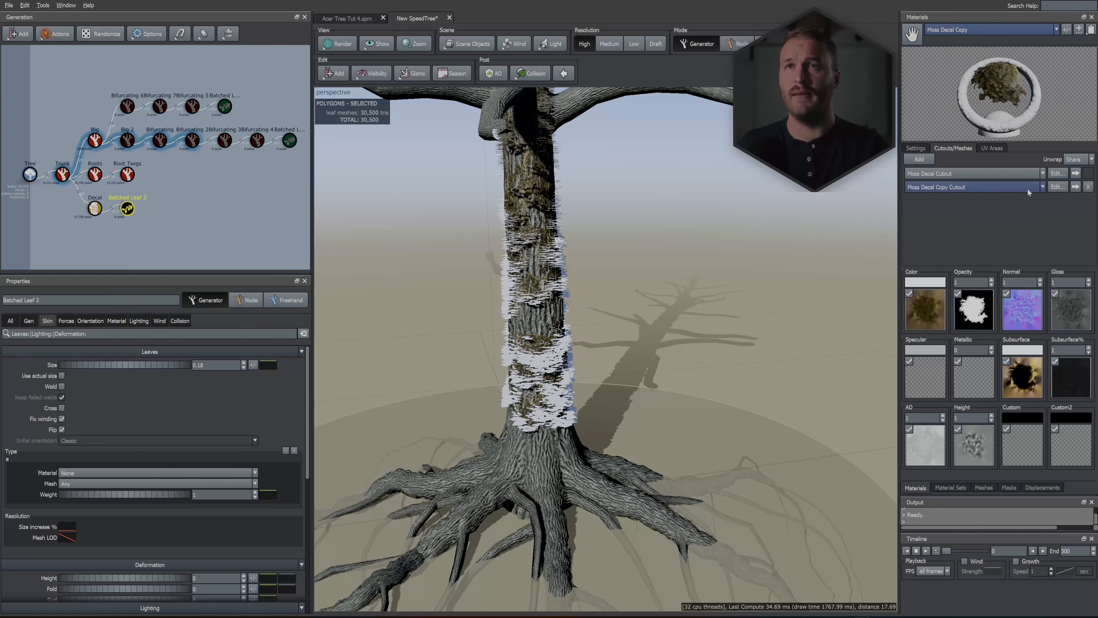
left_click_drag(910, 34, 127, 209)
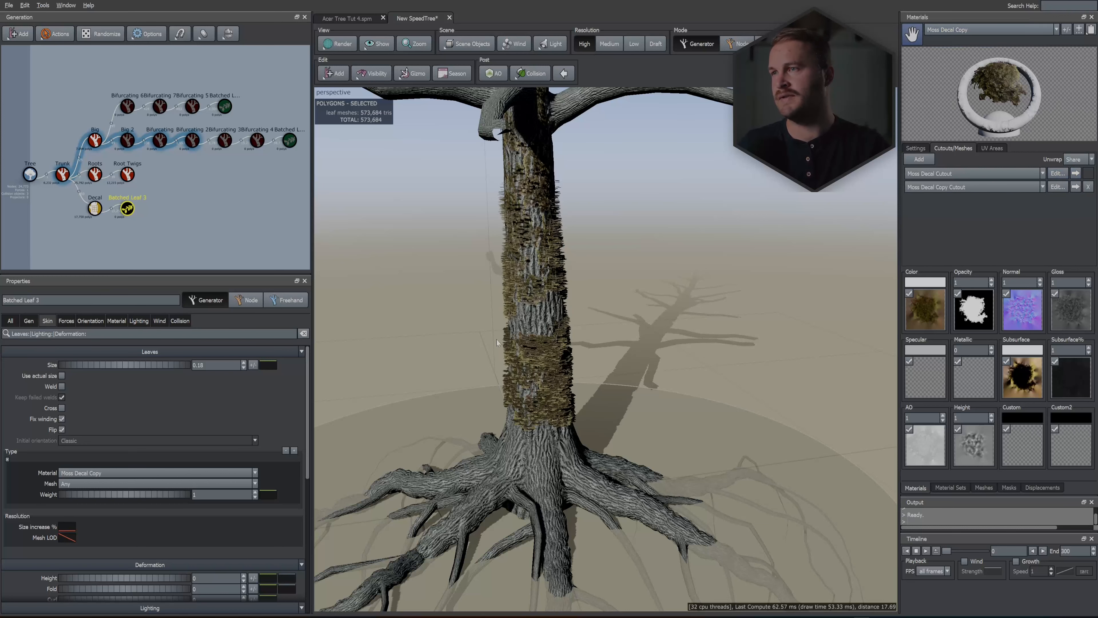
scroll(496, 343, "up", 5)
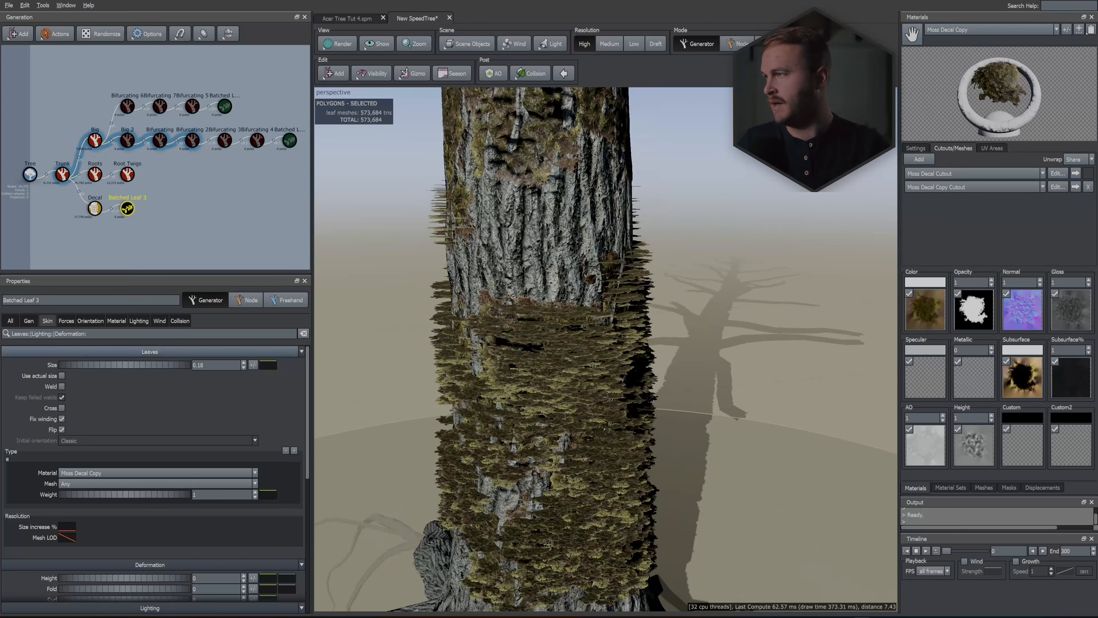
Set the batched leaves' mesh to Moss Decal Copy Cutout.
left_click(95, 483)
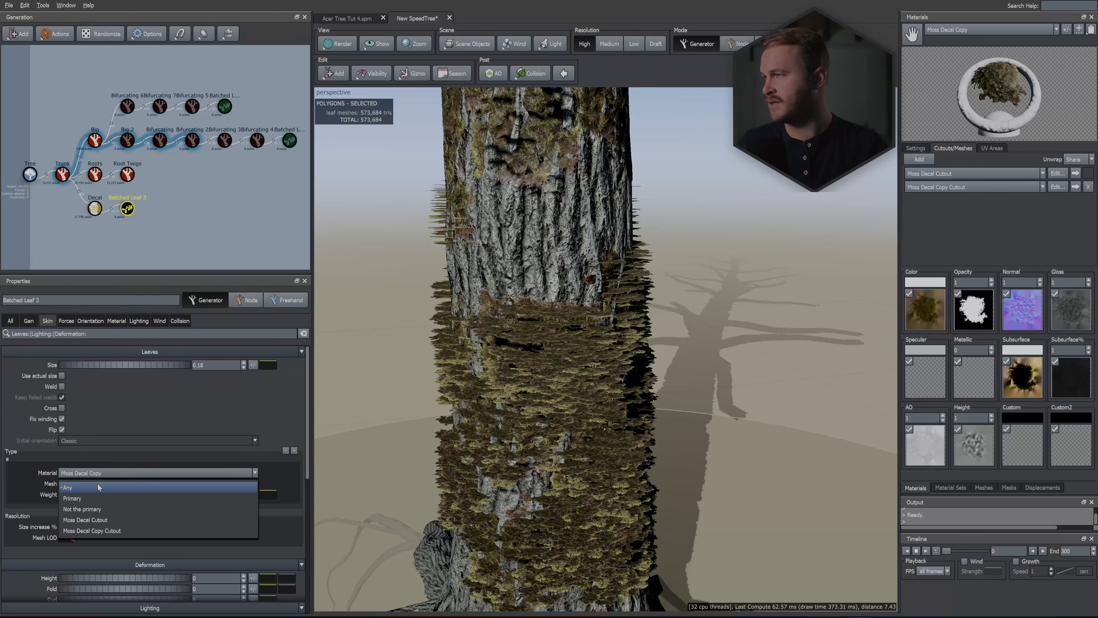
left_click(107, 530)
left_click_drag(497, 381, 476, 364)
Deform the batched leaves with a fold of 0.22 and a curl of -0.27, and add variance to the deformation values.
left_click(92, 320)
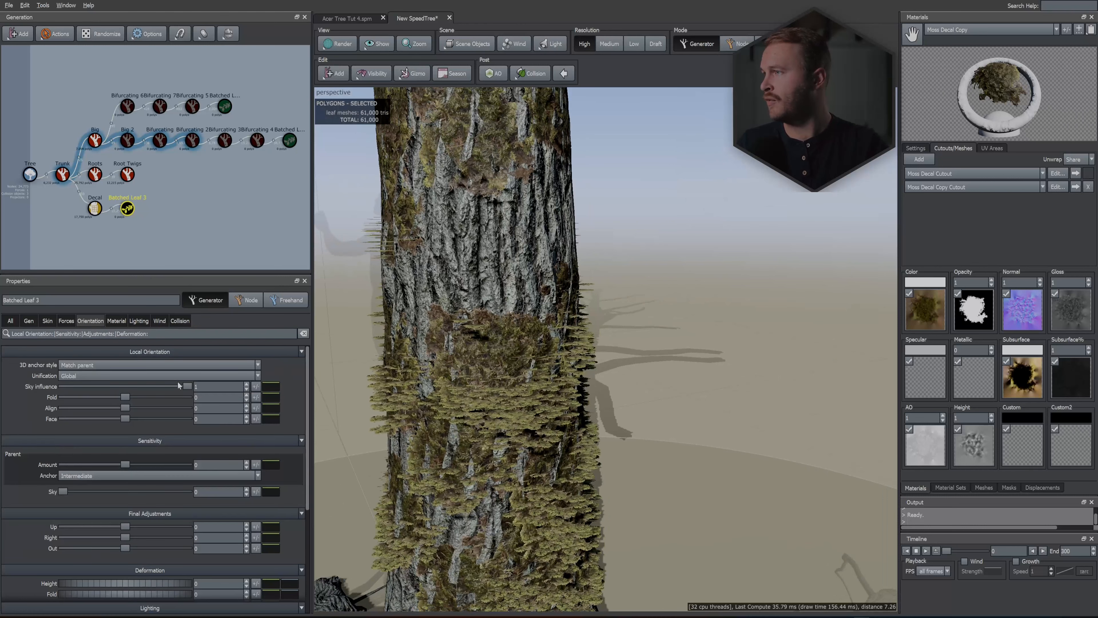
scroll(121, 545, "down", 5)
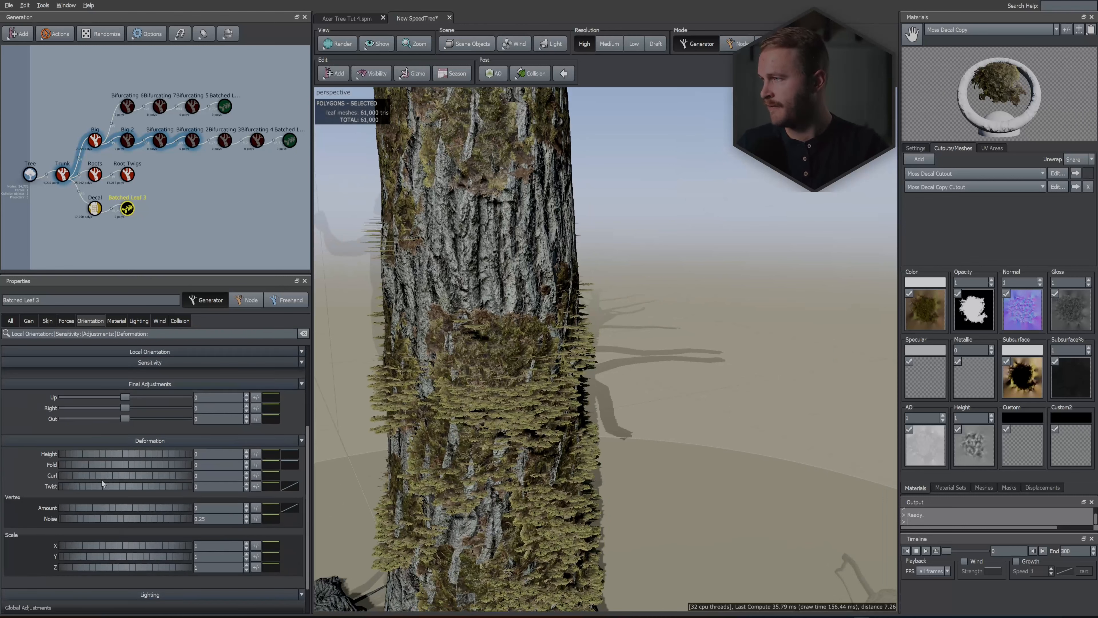
mouse_move(102, 476)
left_mouse_down()
mouse_move(123, 473)
mouse_move(91, 481)
mouse_move(108, 463)
left_mouse_up()
left_click(256, 486)
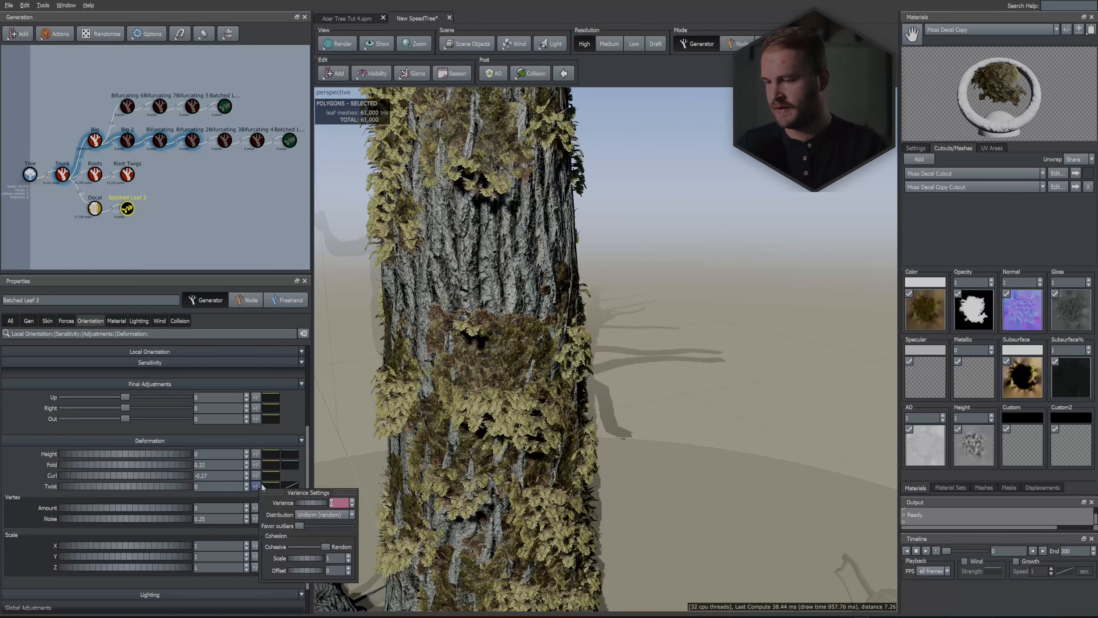
left_click(256, 476)
left_click(257, 453)
left_click(256, 453)
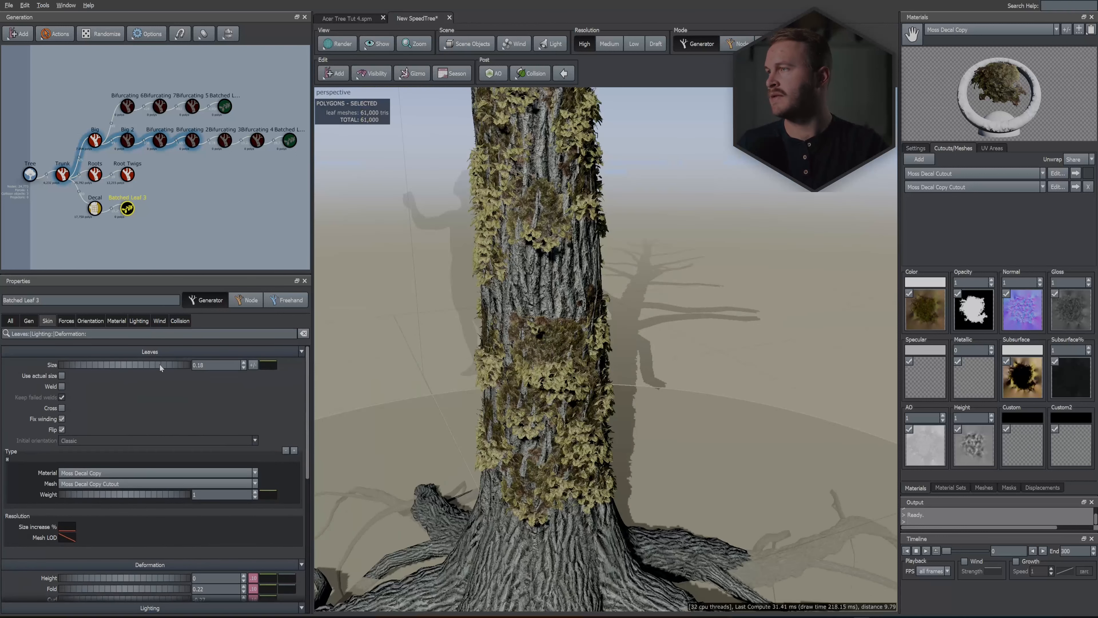
Fine-tune the batched leaves' size to 0.16.
left_click_drag(159, 365, 159, 365)
left_click_drag(553, 320, 897, 292)
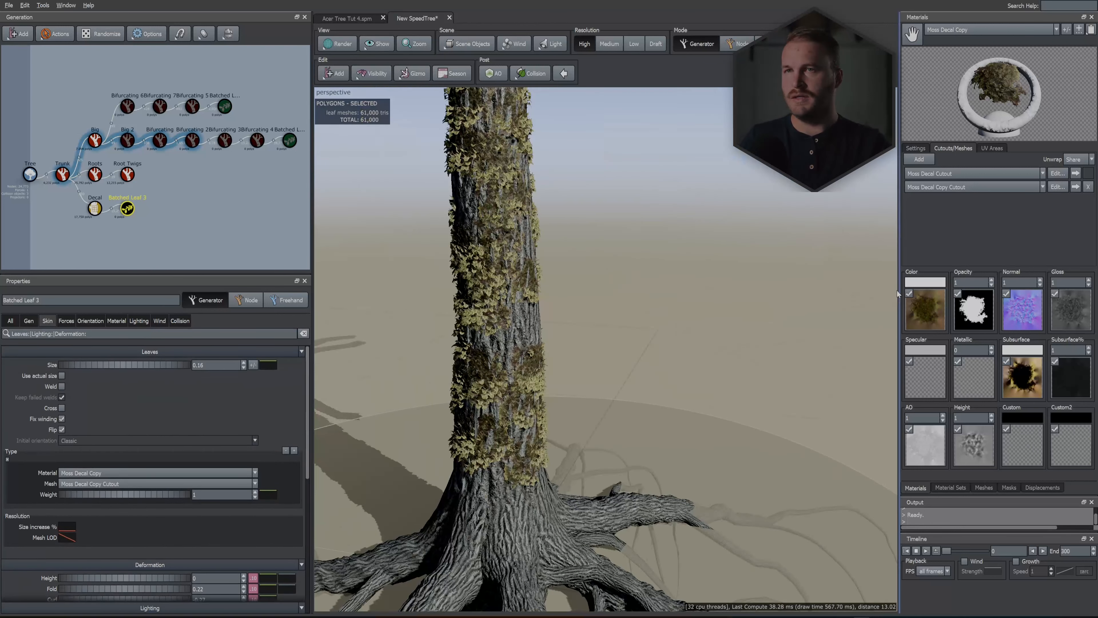
Open the Moss Decal Cutout mesh for editing and place many additional anchor points across it.
left_click(1058, 173)
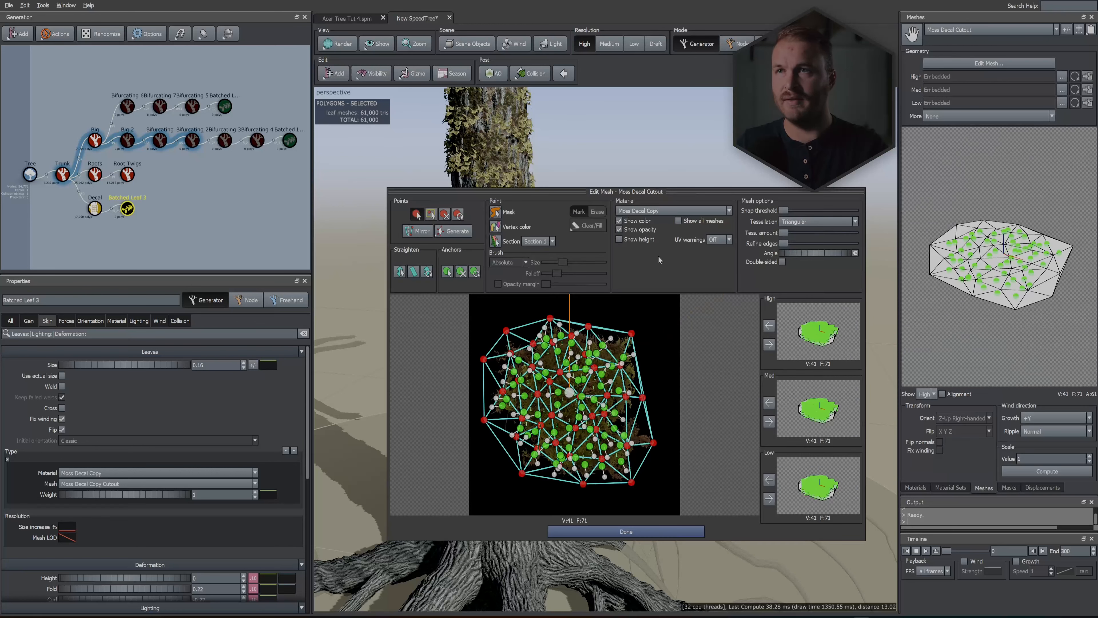
scroll(573, 383, "up", 3)
left_click(447, 272)
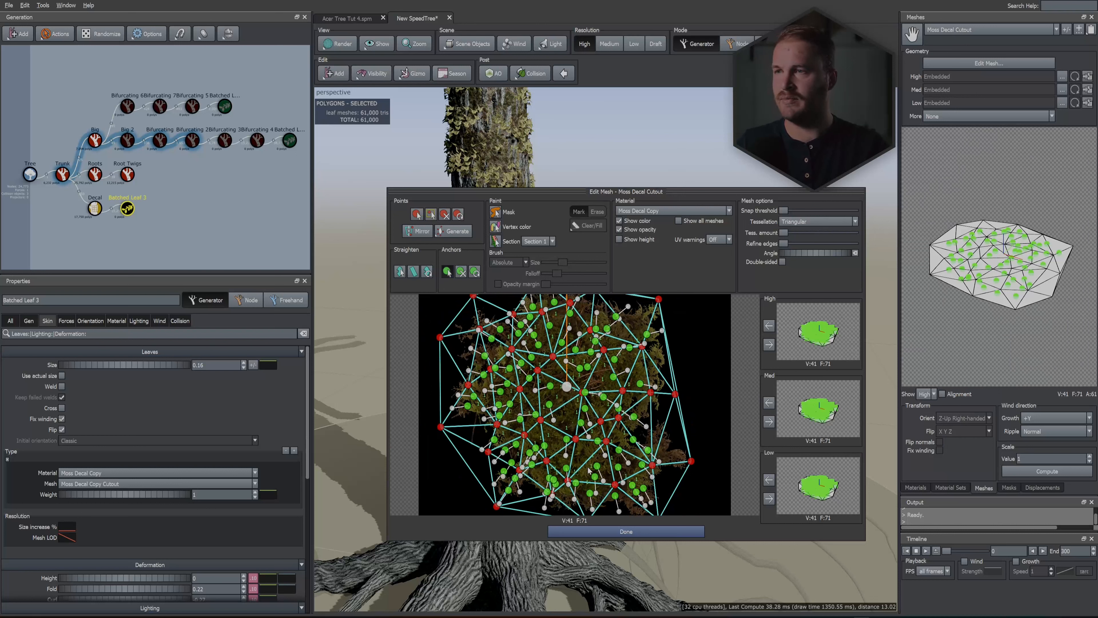
mouse_move(589, 481)
left_mouse_down()
mouse_move(558, 380)
mouse_move(619, 305)
left_mouse_up()
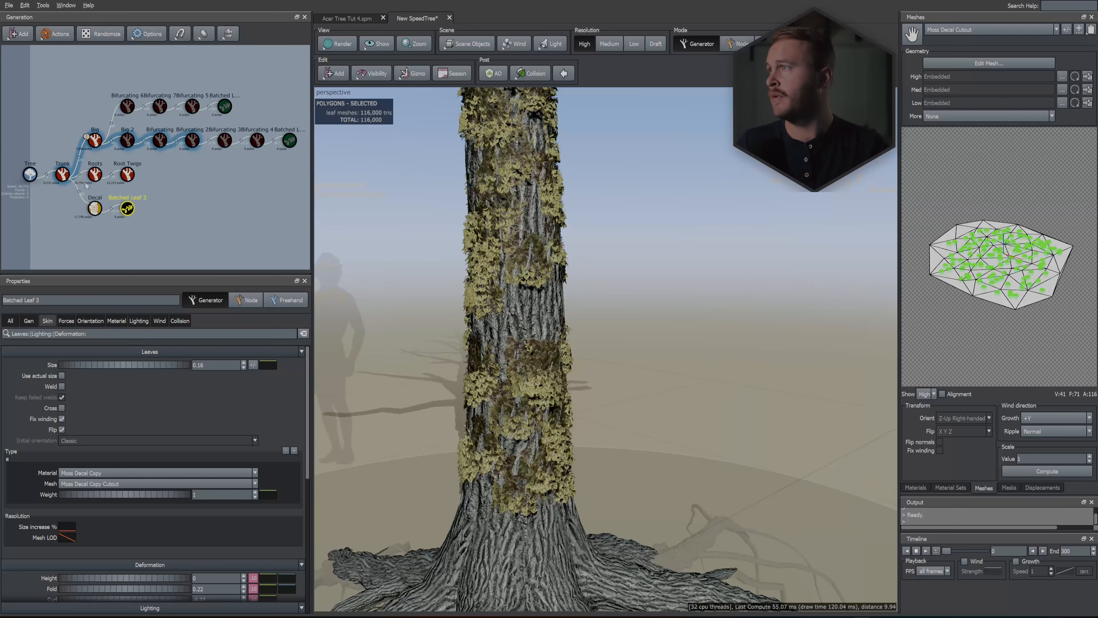
scroll(505, 308, "down", 6)
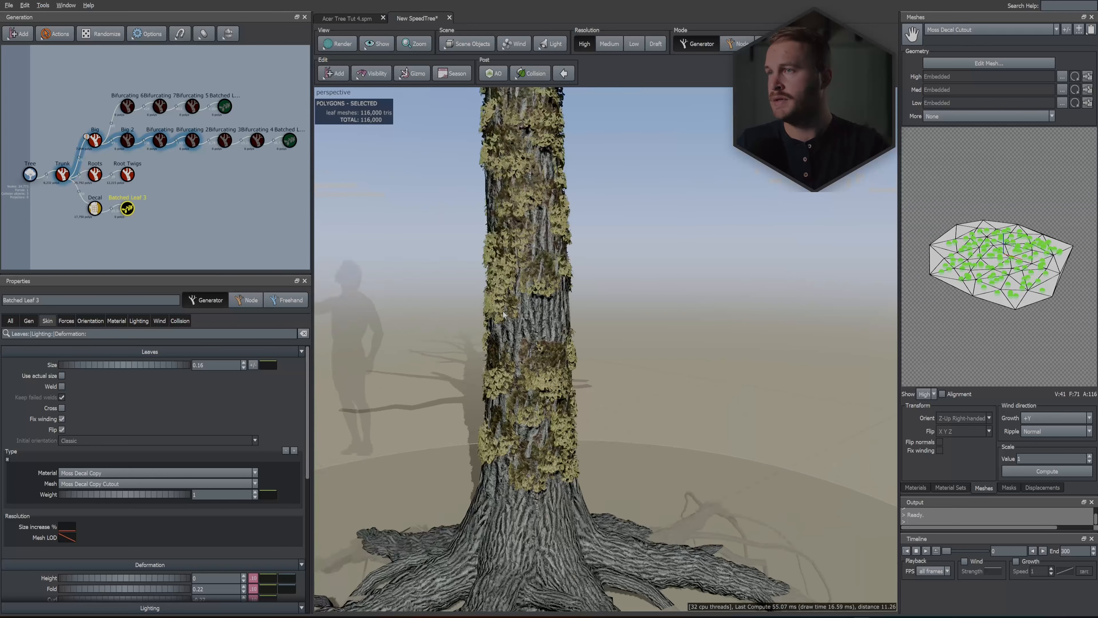
left_click_drag(505, 308, 587, 251)
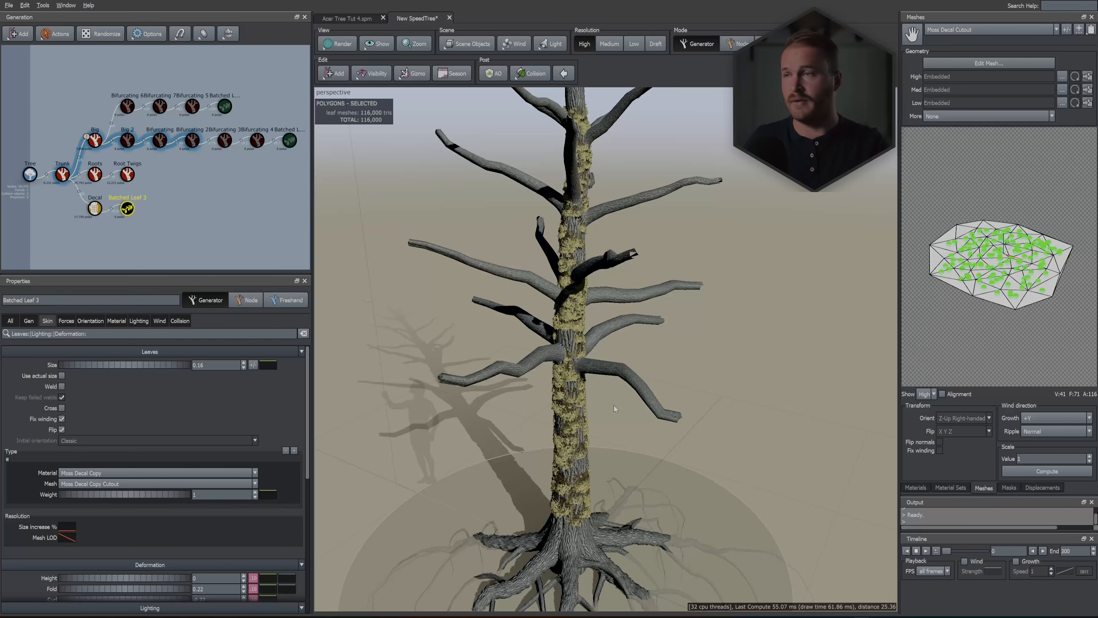
middle_click_drag(600, 482, 600, 396)
scroll(600, 405, "up", 7)
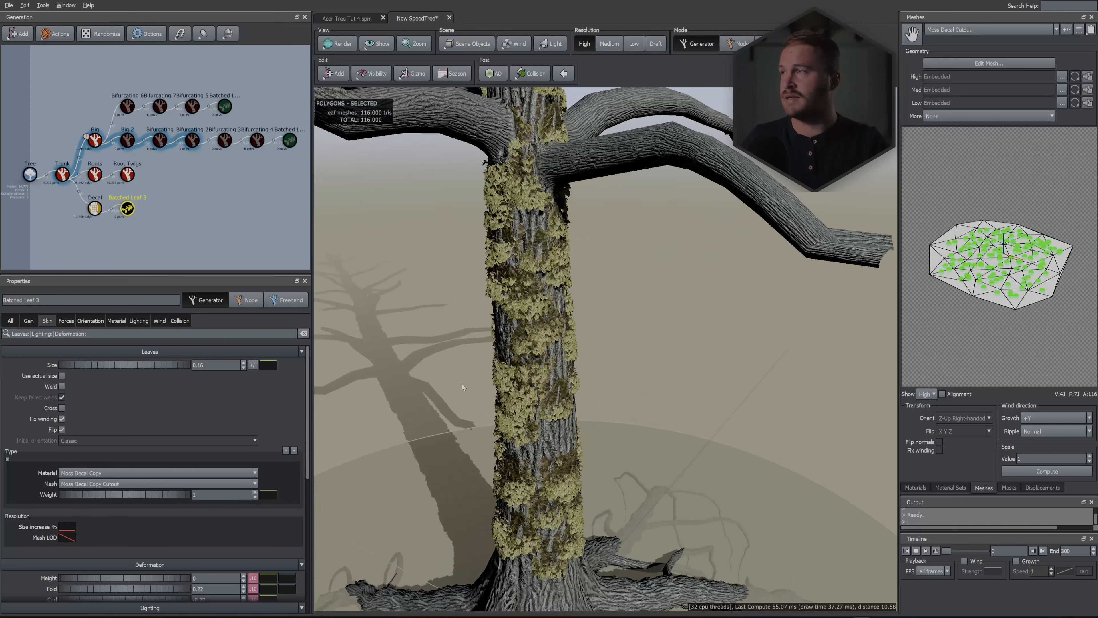
Add a Base generator under the Tree generator and a projector to the scene.
left_click(192, 227)
right_click(620, 373)
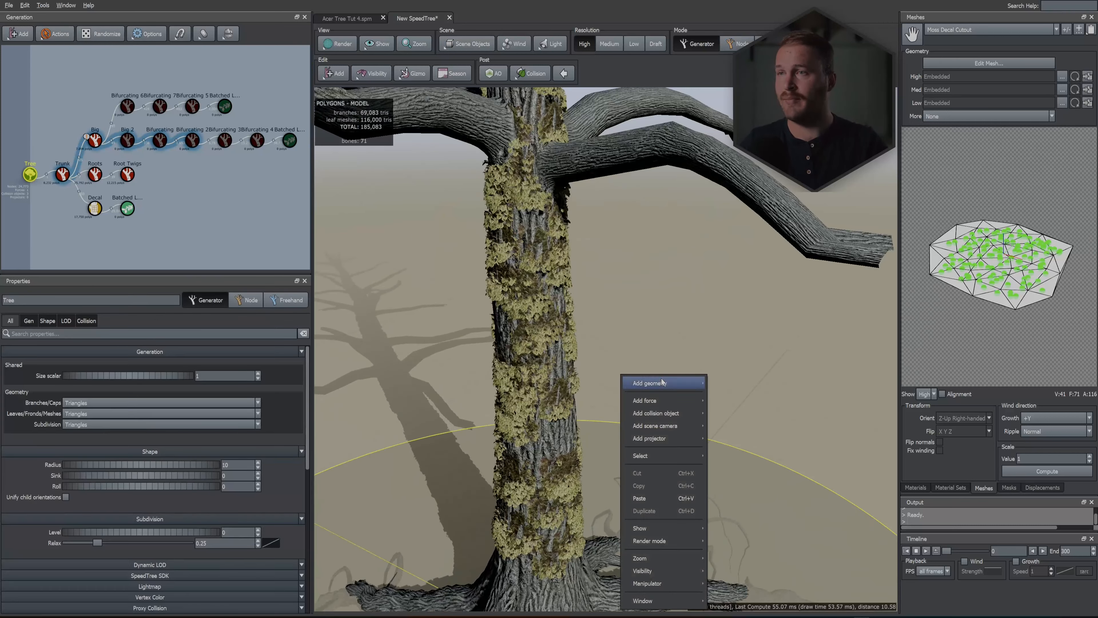
left_click(743, 433)
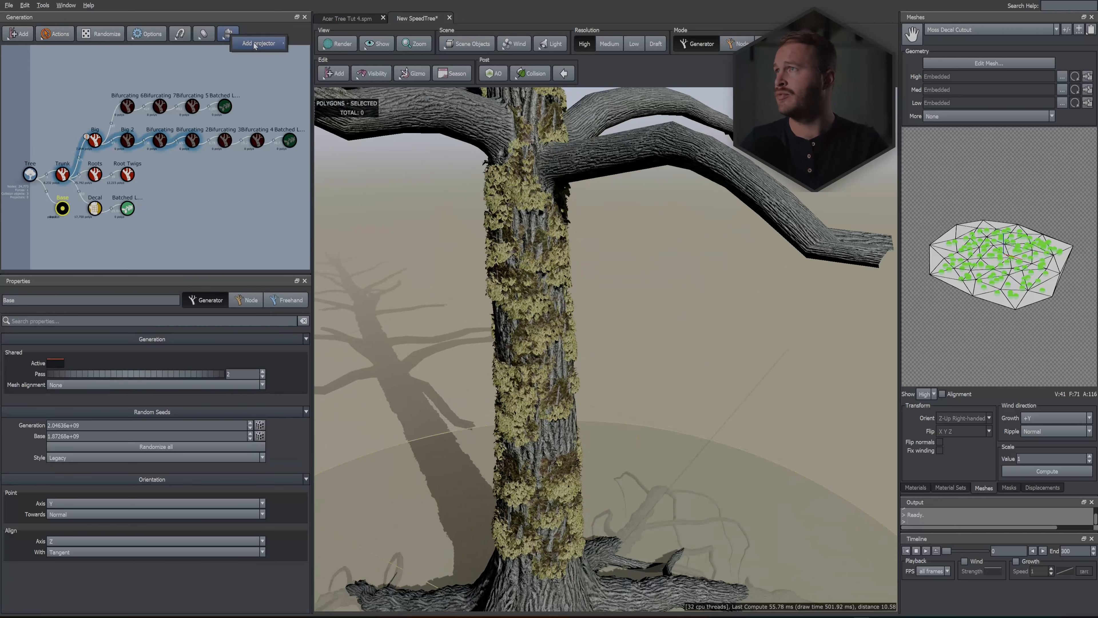
left_click(258, 43)
Raise and tilt the projector beside the lower branches, with Trunk as its target generator and Base as its base generator.
scroll(563, 478, "down", 7)
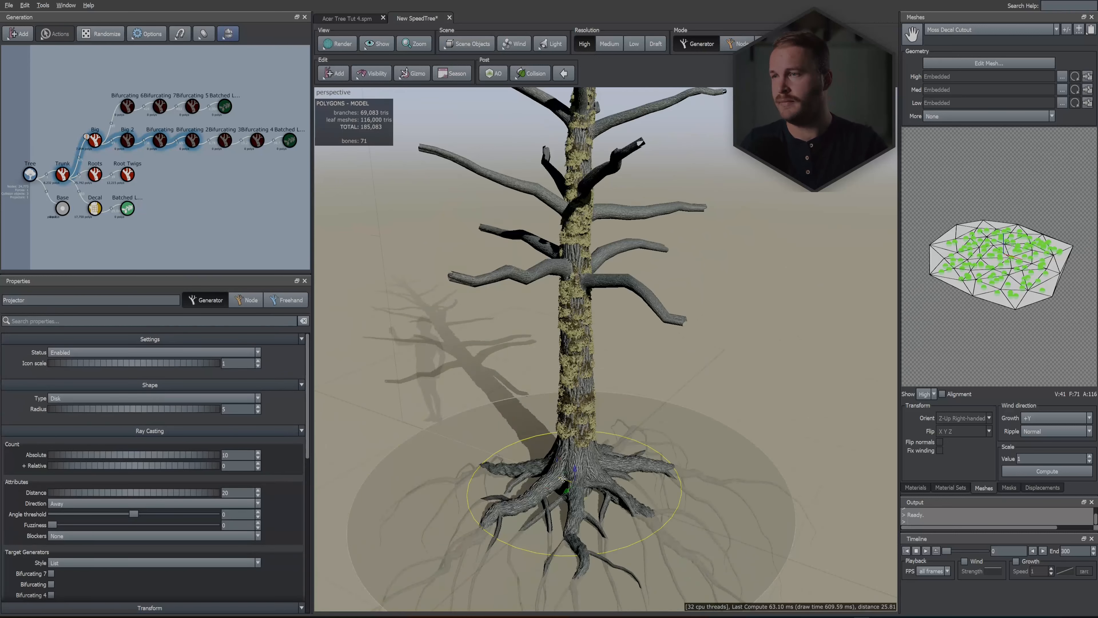
mouse_move(563, 478)
left_mouse_down()
mouse_move(631, 486)
mouse_move(624, 270)
mouse_move(641, 303)
left_mouse_up()
left_click(631, 271)
scroll(141, 512, "down", 10)
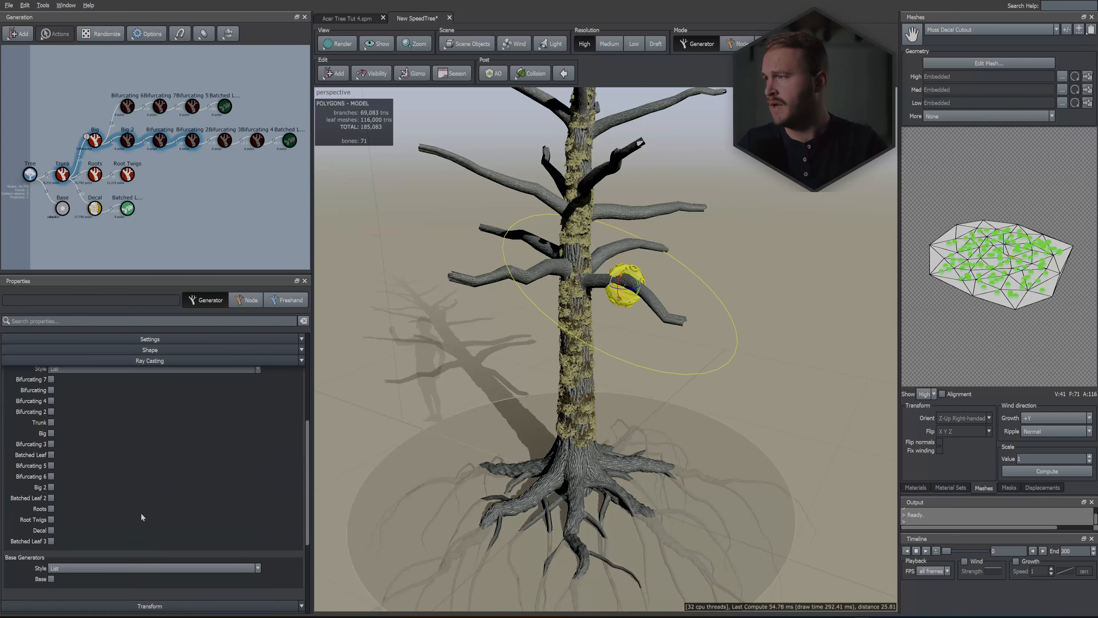
scroll(115, 444, "up", 3)
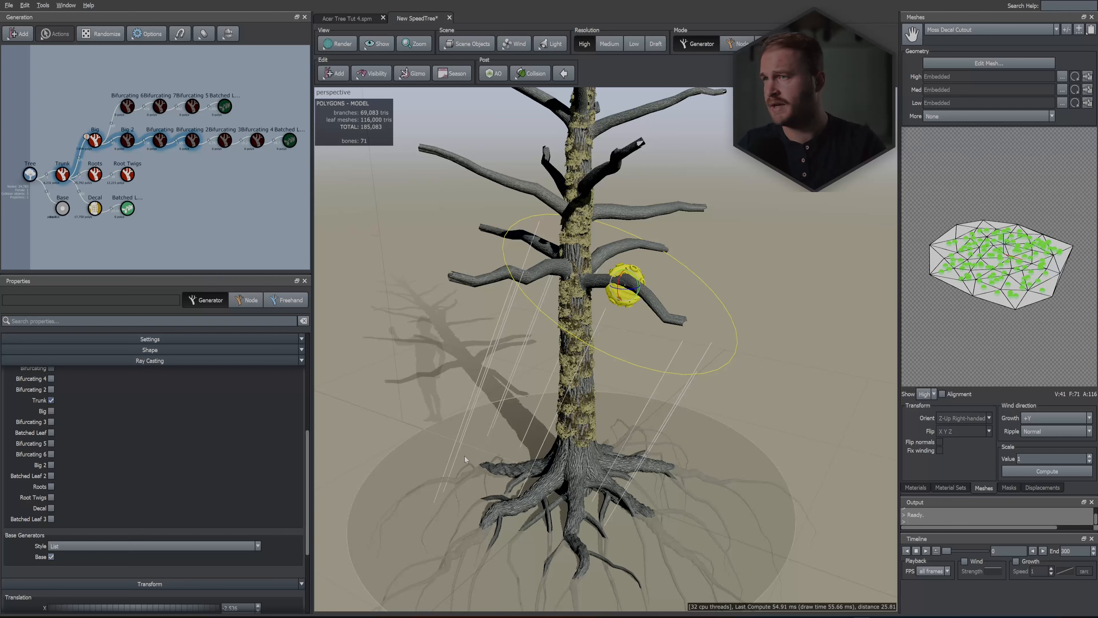
Reattach the Decal generator, with its batched leaves, from the Trunk to the Base generator and open its generation settings.
left_click(95, 210)
left_click_drag(94, 209, 64, 211)
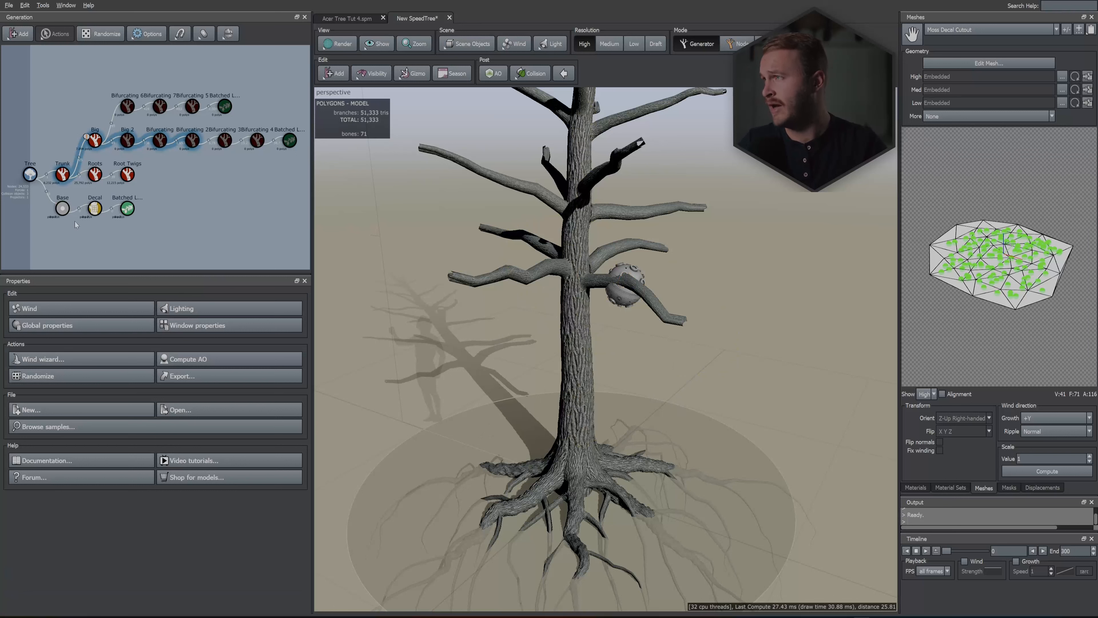
left_click(98, 209)
scroll(194, 378, "up", 3)
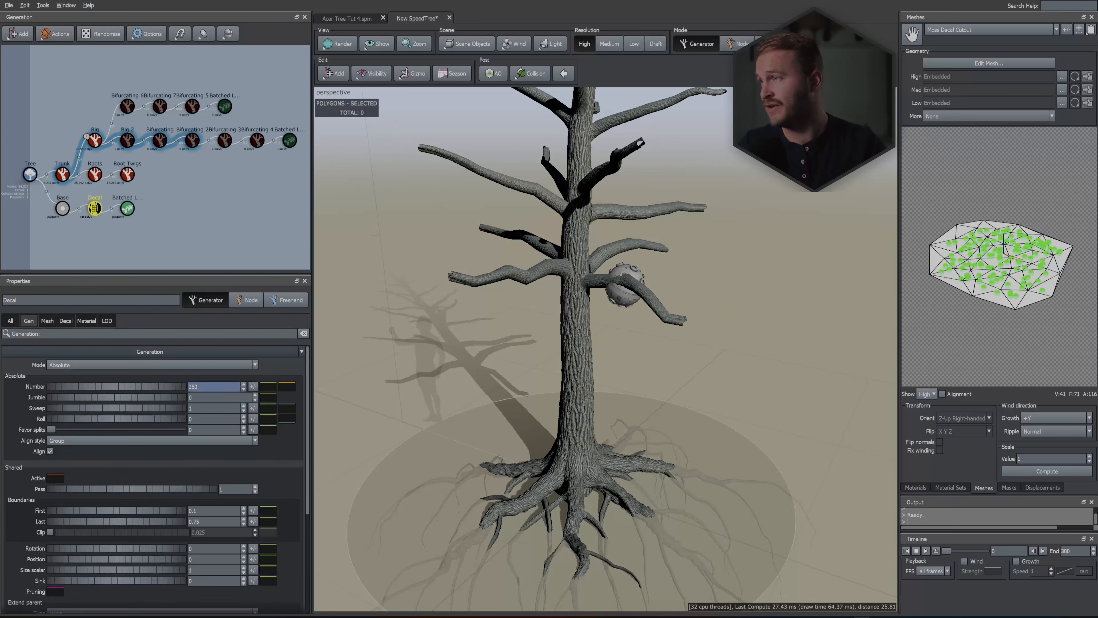
Set the projector's absolute ray count to 2500.
left_click(624, 287)
scroll(627, 288, "up", 3)
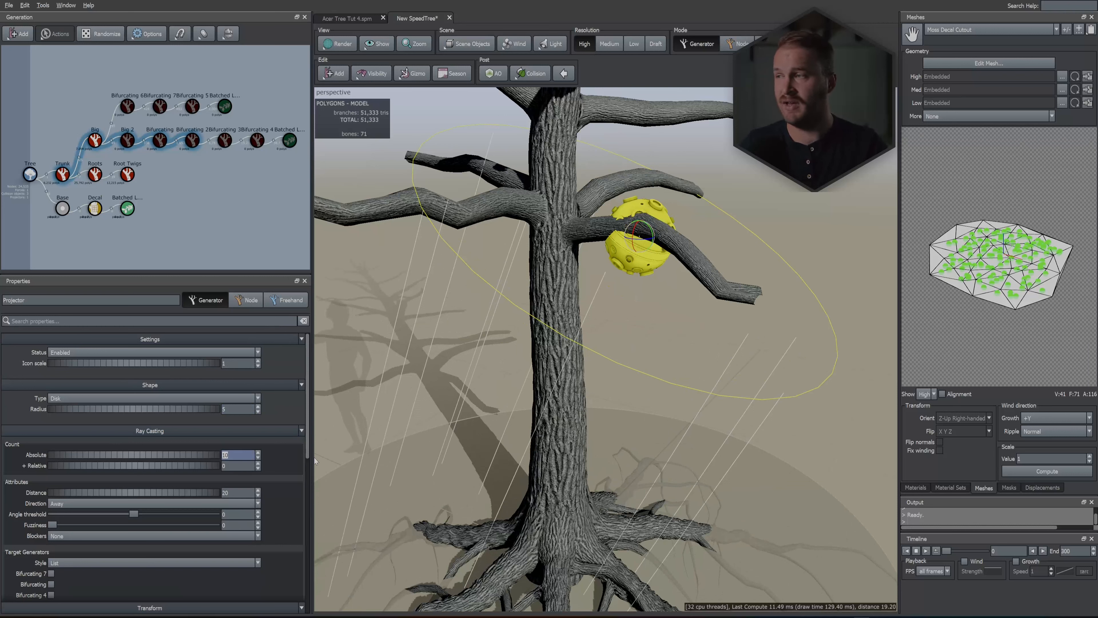
type("2500")
key("Return")
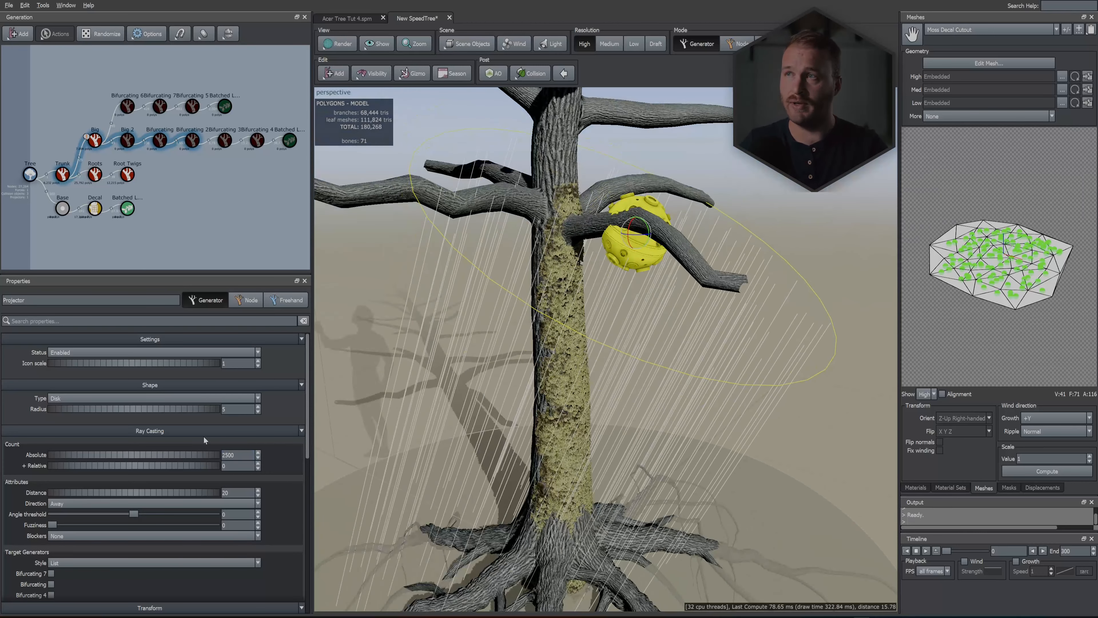
Add the Roots and Root Twigs generators to the projector's ray-casting targets.
scroll(243, 428, "down", 3)
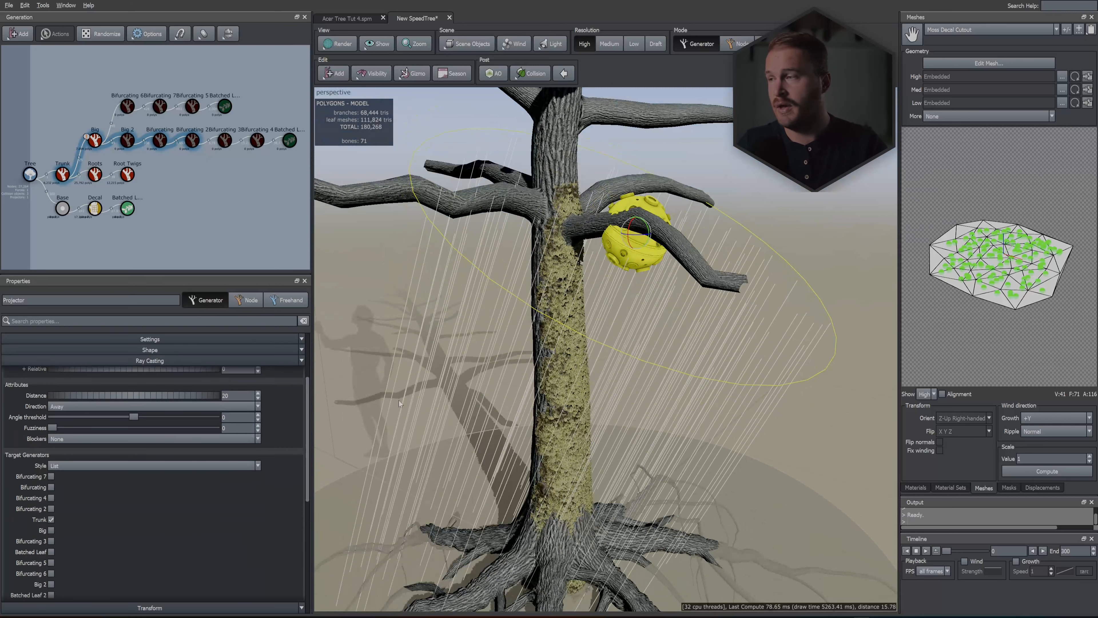
scroll(535, 380, "down", 3)
scroll(535, 380, "down", 3)
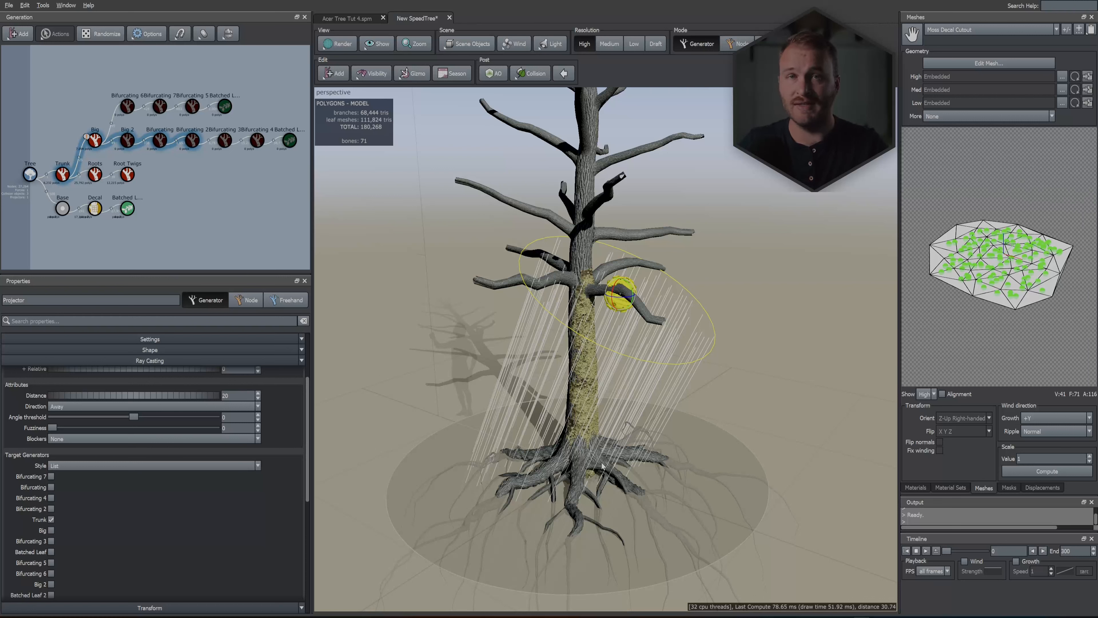
scroll(537, 399, "up", 4)
scroll(108, 531, "down", 5)
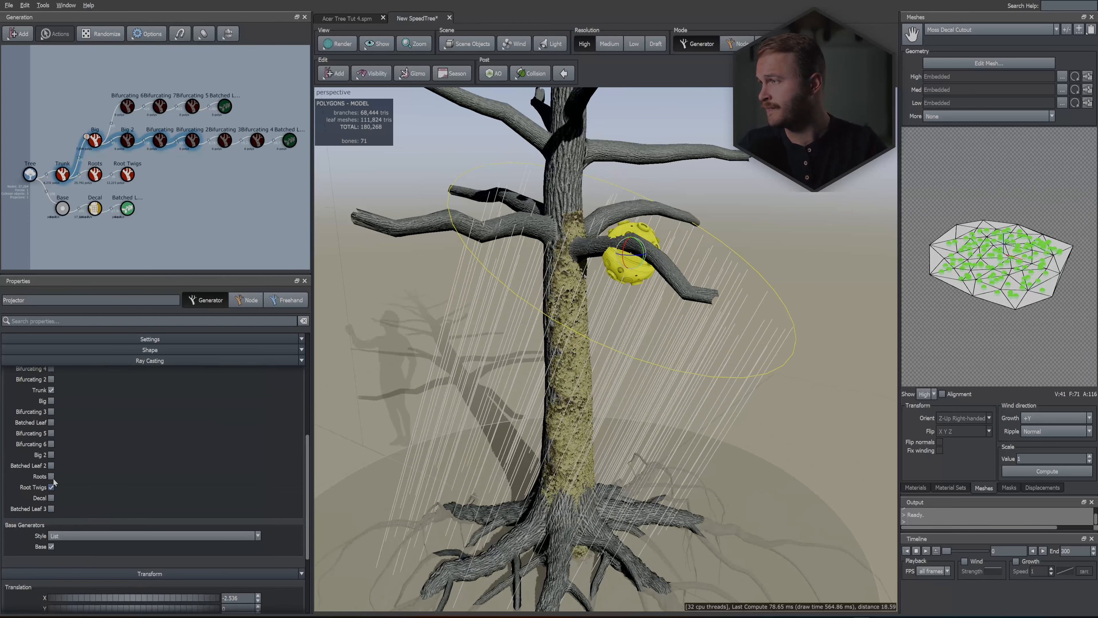
scroll(558, 422, "down", 3)
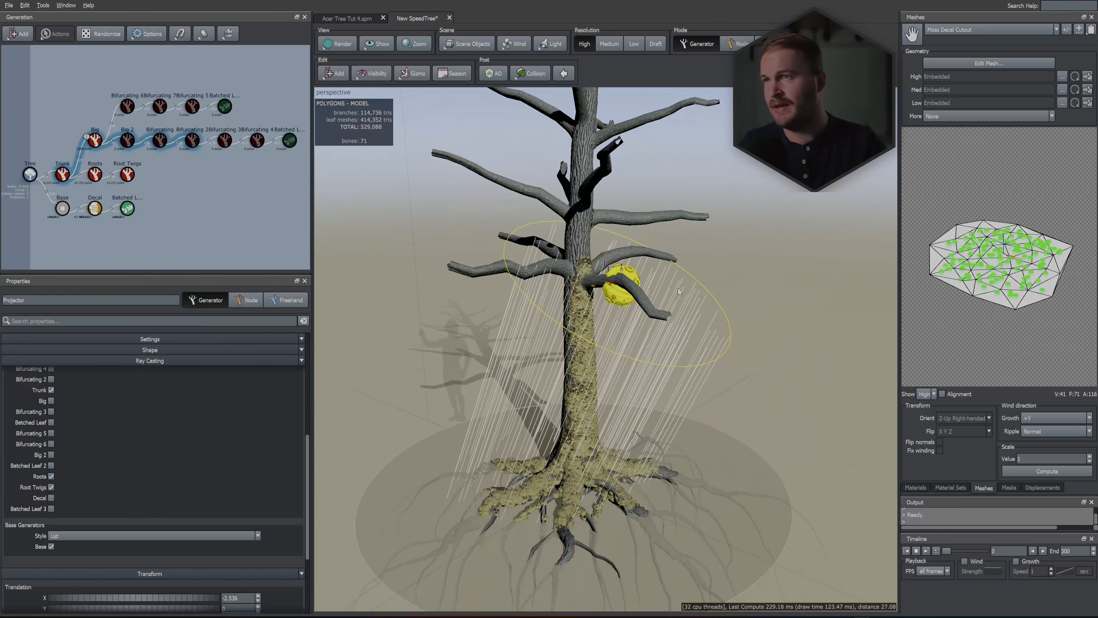
Move the projector higher beside the trunk and add the Big generator to its targets.
left_click_drag(629, 248, 641, 212)
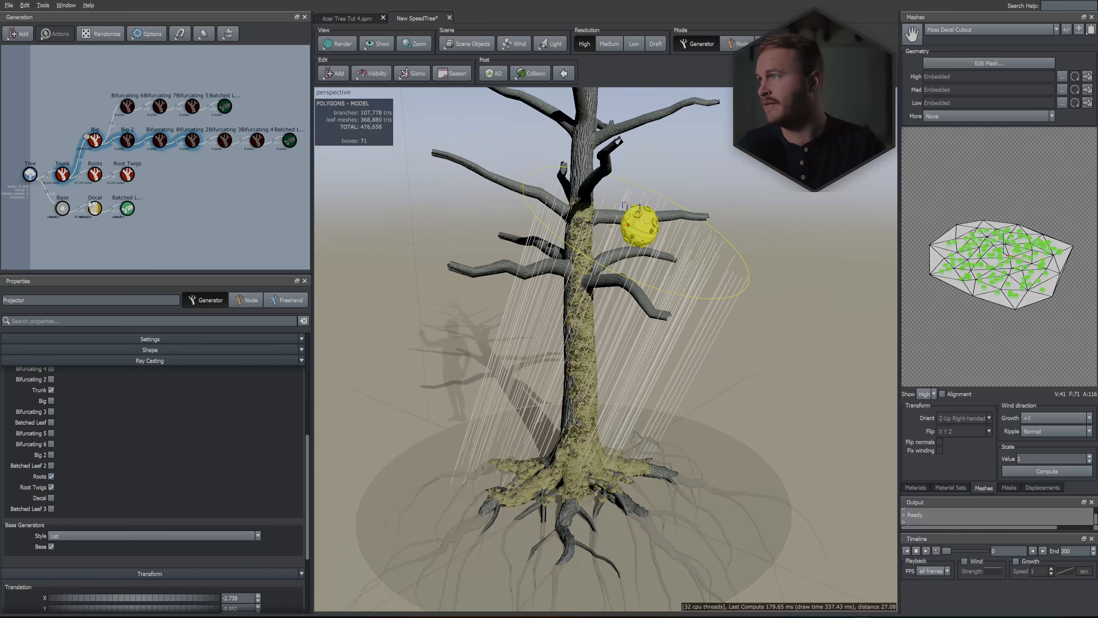
scroll(57, 440, "up", 5)
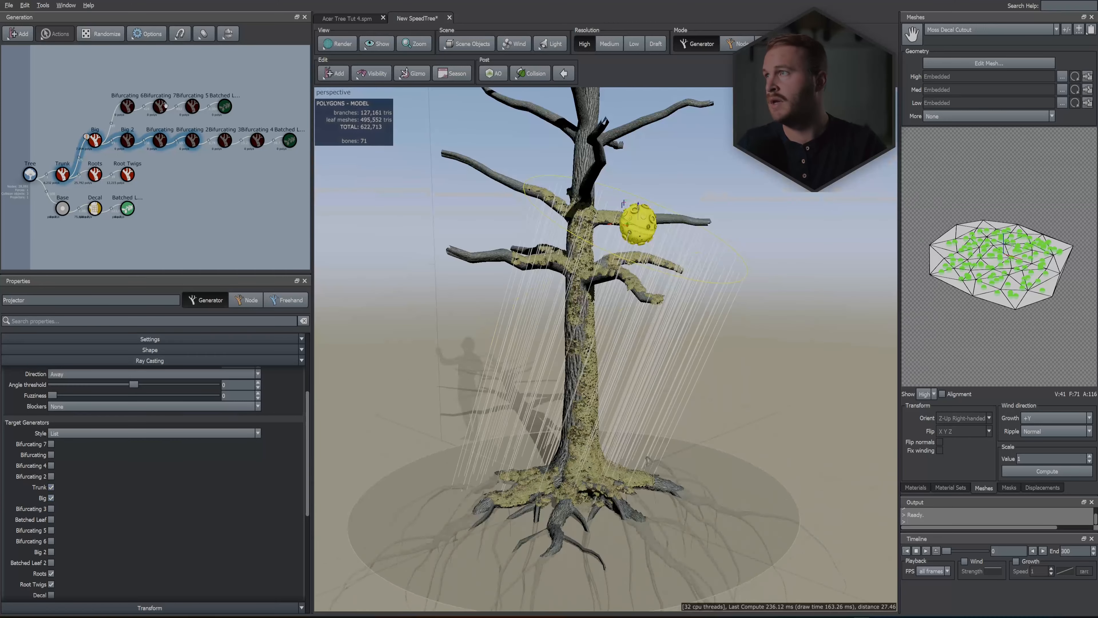
Unhide the generators in both branch chains, from Bifurcating 6 and Big 2 through to their batched leaves.
left_click_drag(120, 80, 292, 151)
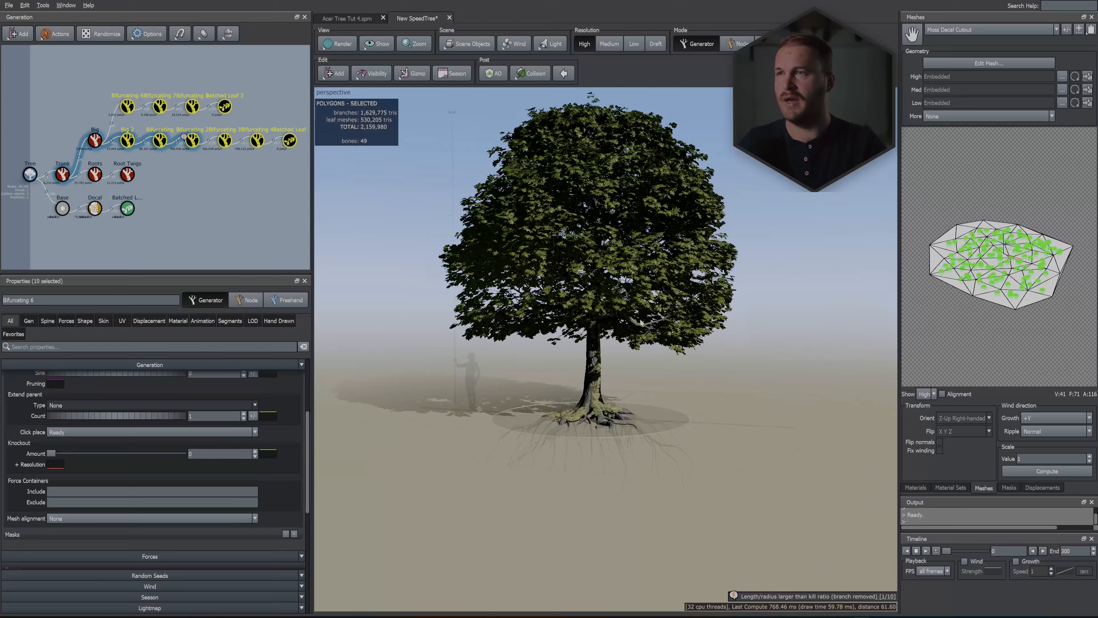
scroll(581, 391, "up", 6)
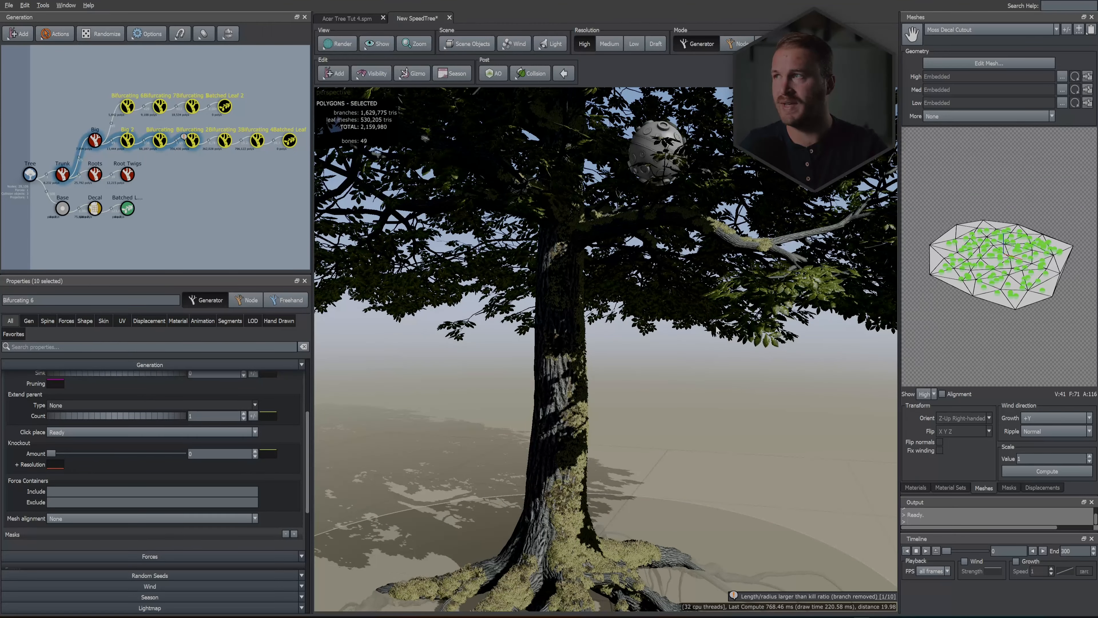
Duplicate the chain from Bifurcating 6 to Batched Leaf 2 and attach the copy to the Trunk generator.
left_click(116, 83)
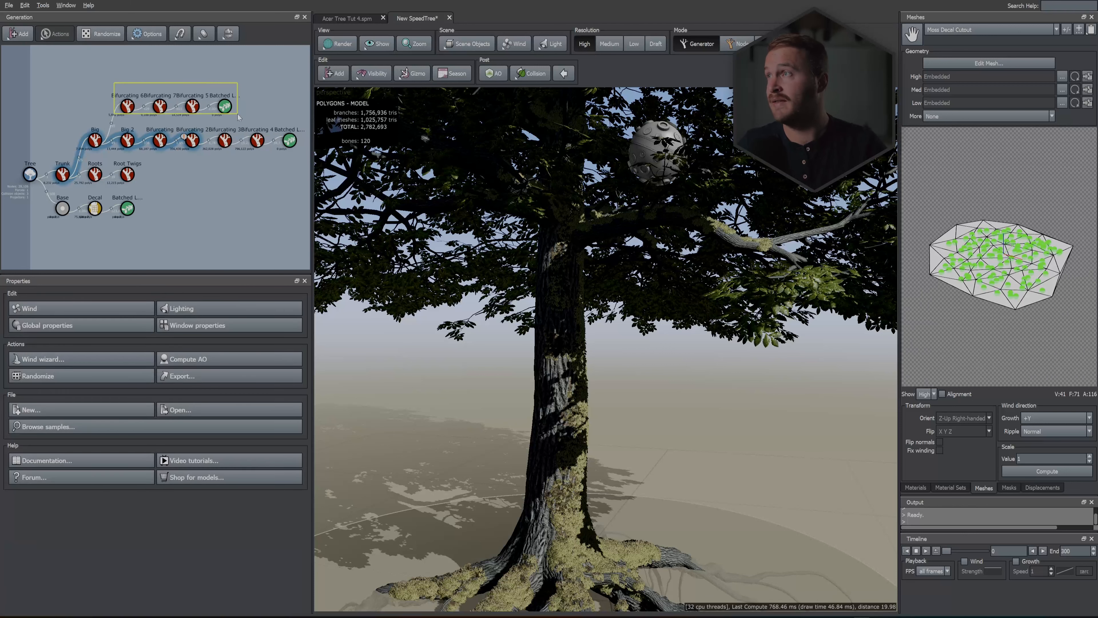
left_click_drag(238, 114, 237, 115)
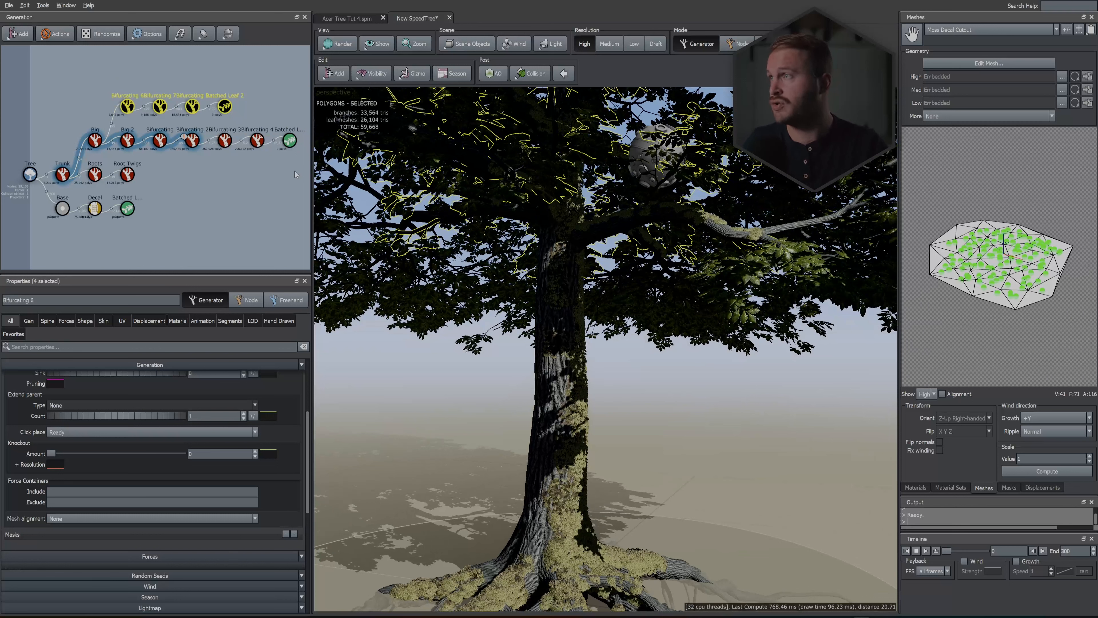
key("ctrl+v")
left_click_drag(167, 237, 110, 170)
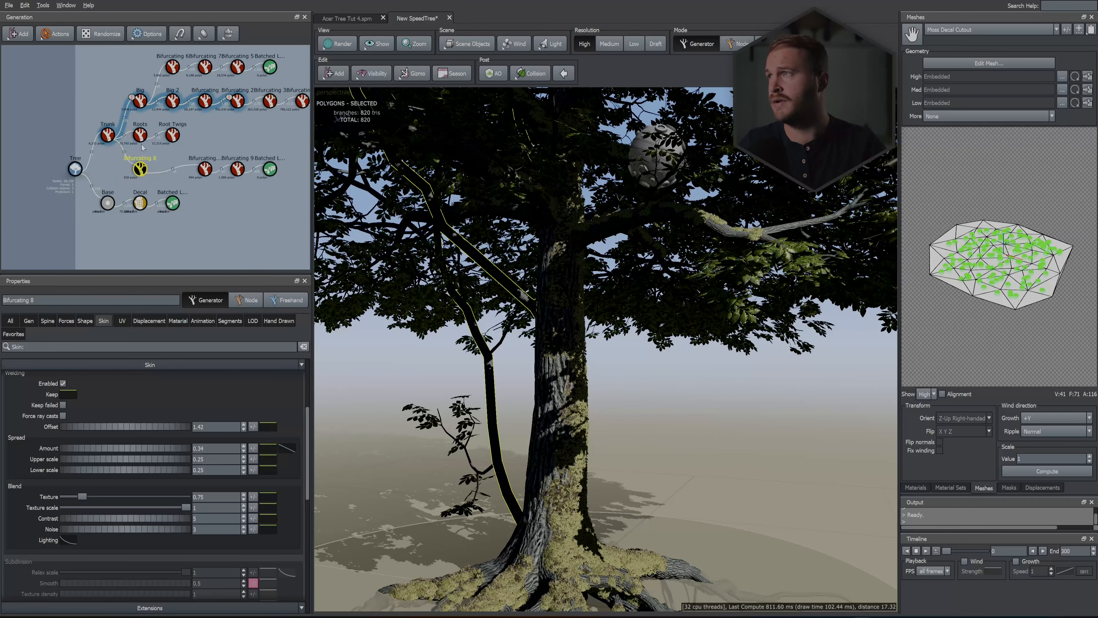
Hide the original branch and leaf generators and the Base, Decal and batched-leaf moss generators.
scroll(150, 147, "up", 2)
scroll(148, 145, "down", 4)
left_click_drag(204, 117, 272, 126)
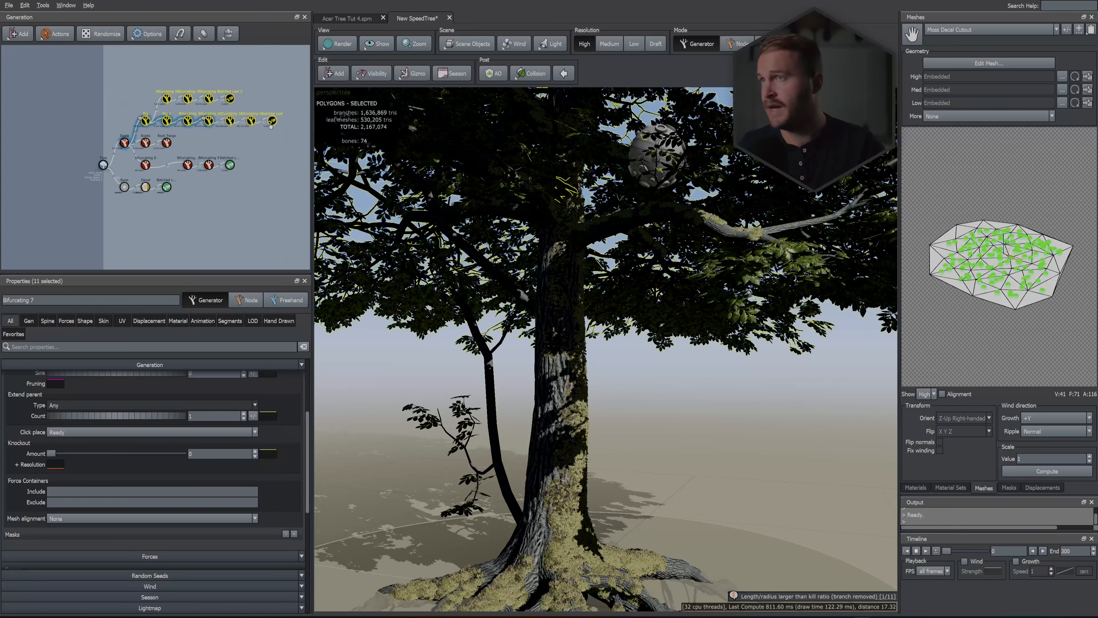
key("h")
left_click_drag(432, 242, 441, 299)
scroll(441, 299, "down", 5)
left_click_drag(184, 205, 115, 184)
key("h")
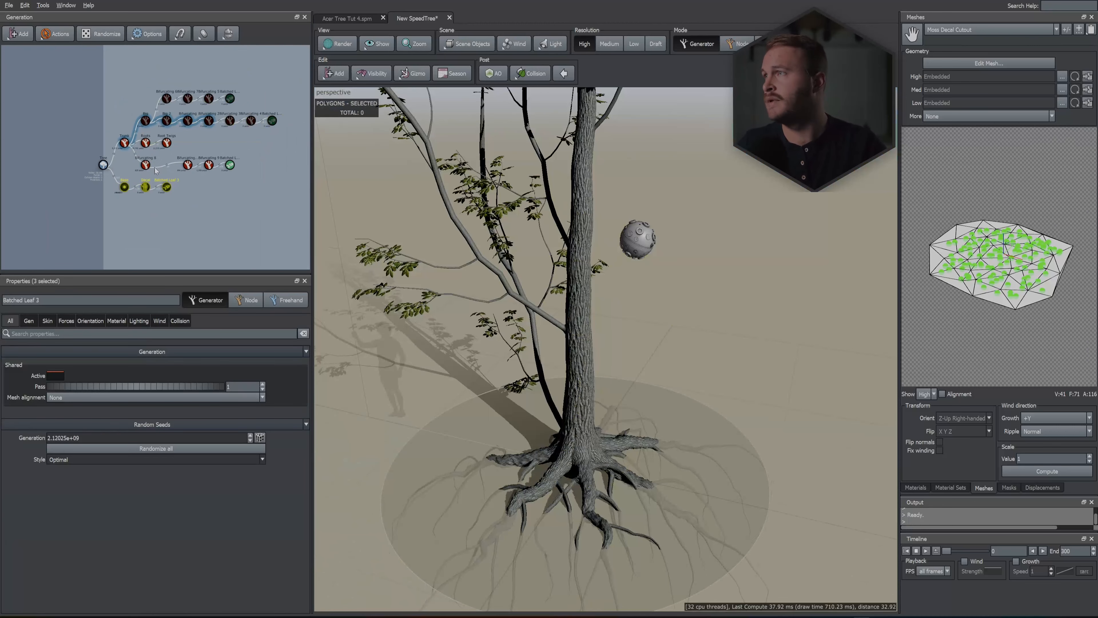
Set the Bifurcating 8 generation boundaries to 0.25 for First and 0.5 for Last.
left_click(146, 165)
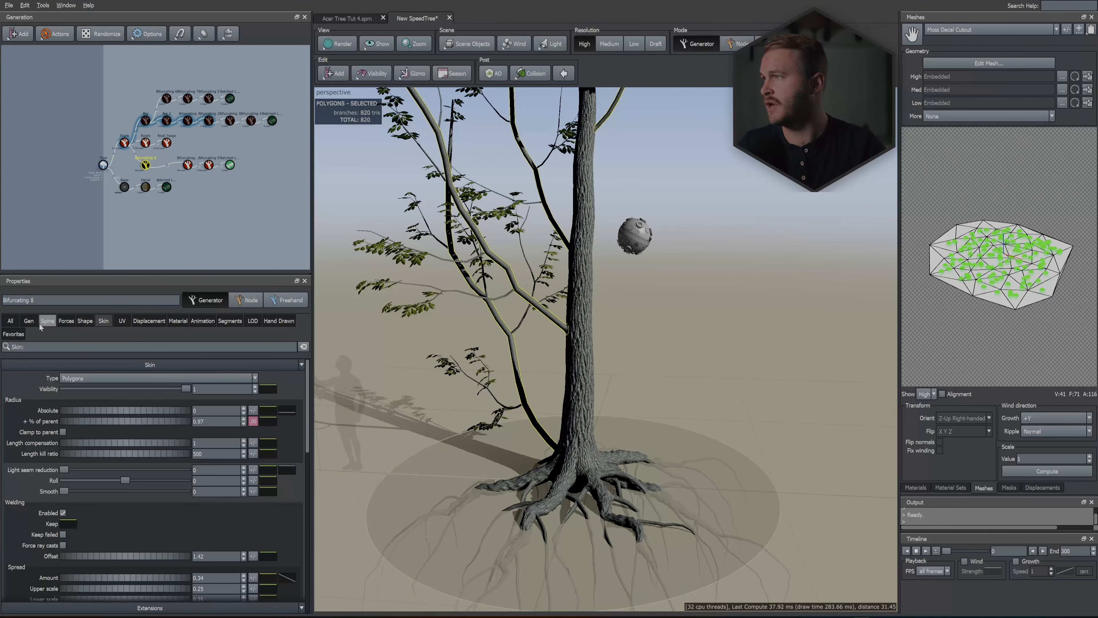
left_click(28, 321)
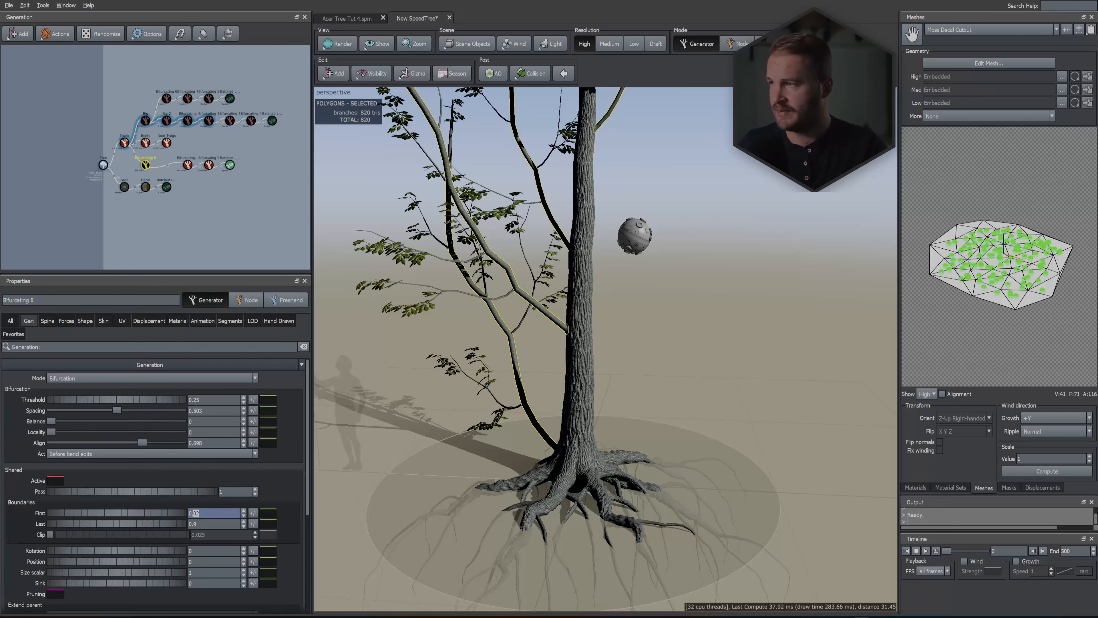
key("Tab")
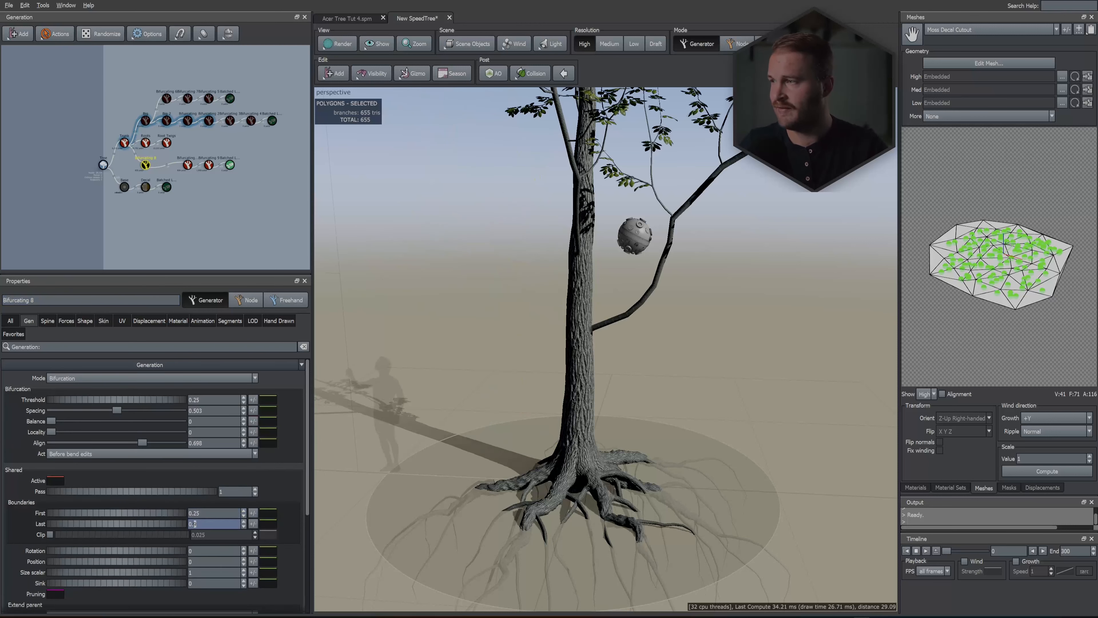
type("5")
key("Return")
mouse_move(561, 421)
left_mouse_down()
mouse_move(576, 414)
mouse_move(541, 424)
mouse_move(556, 421)
left_mouse_up()
Set the Bifurcating 8 length to 0.16 % of parent and adjust that property's parent curve.
left_click(48, 321)
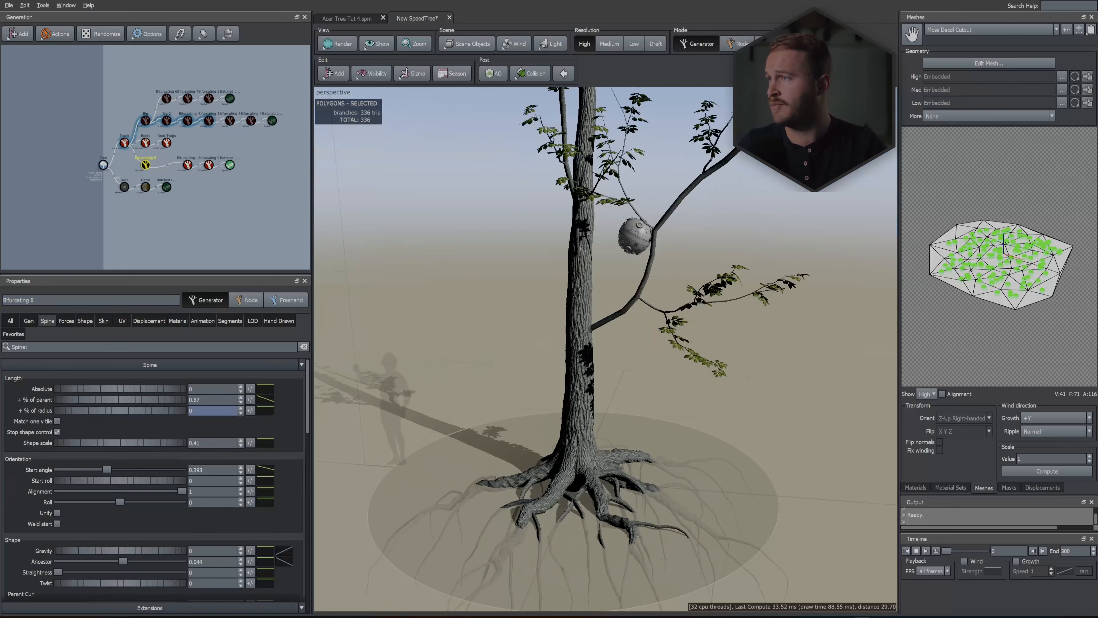
left_click_drag(172, 399, 155, 405)
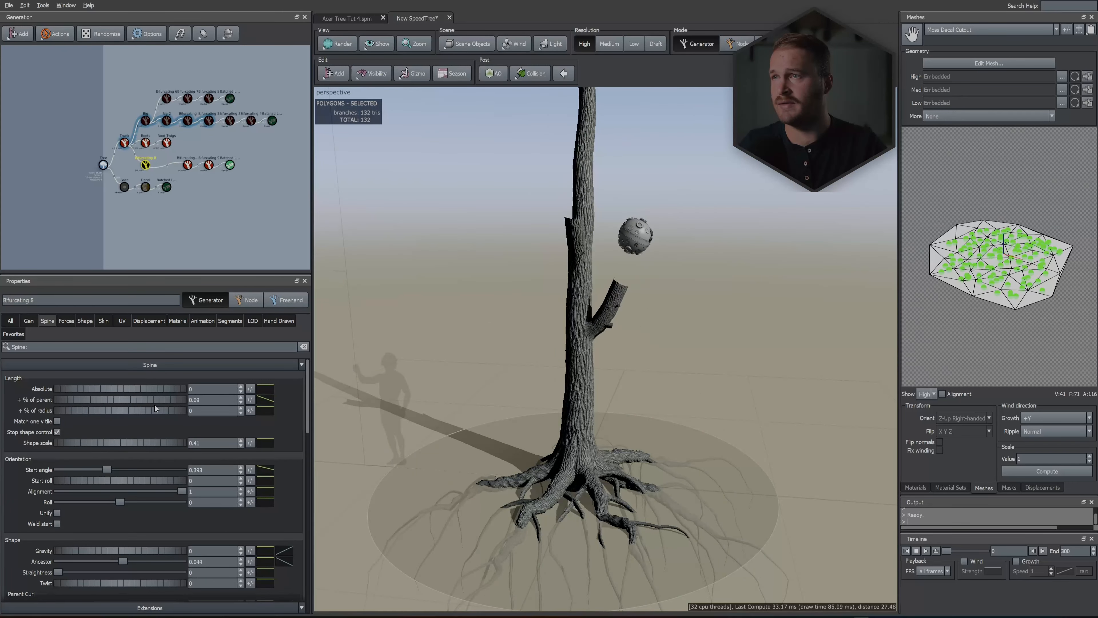
left_click(265, 399)
left_click_drag(294, 428, 287, 471)
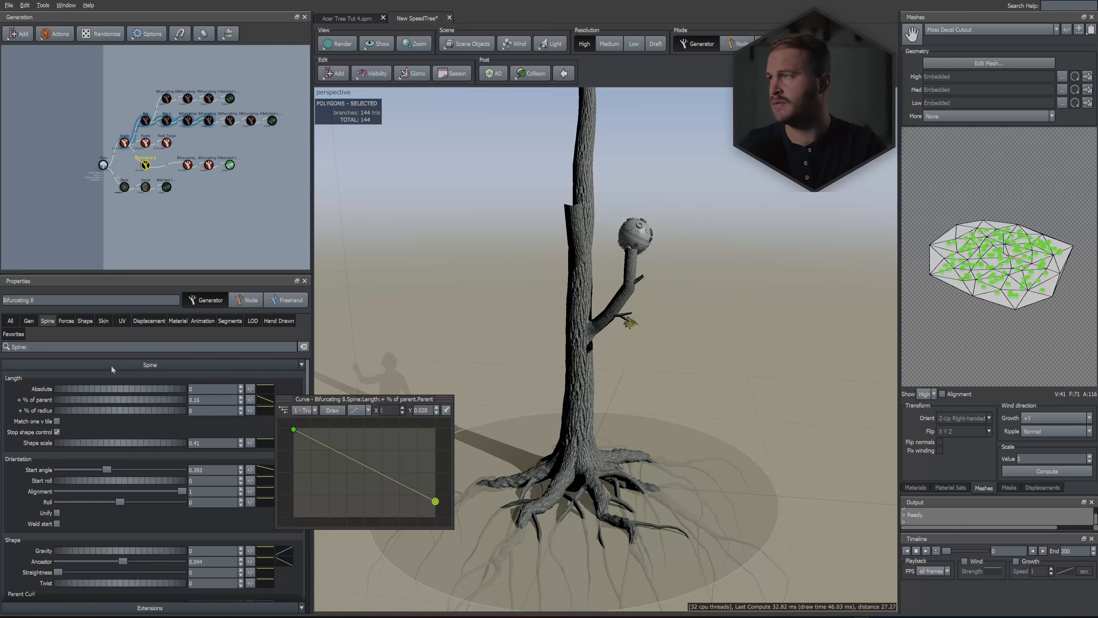
Adjust the Bifurcating 8 skin radius as % of parent and set its bifurcation spacing to 0.138.
left_click(102, 321)
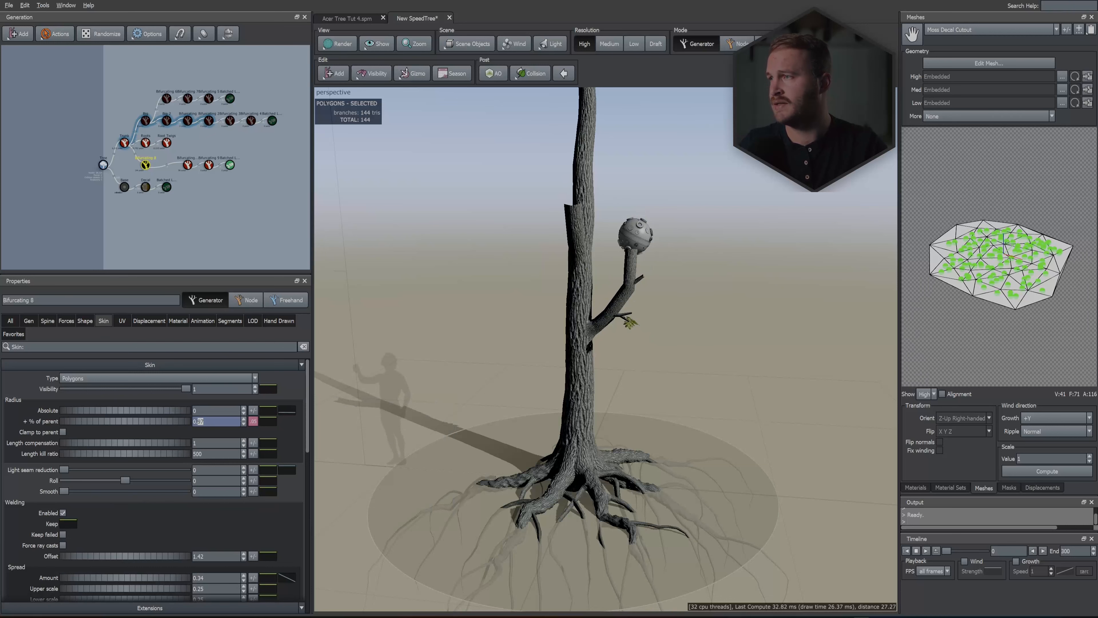
scroll(425, 423, "up", 3)
left_click(29, 320)
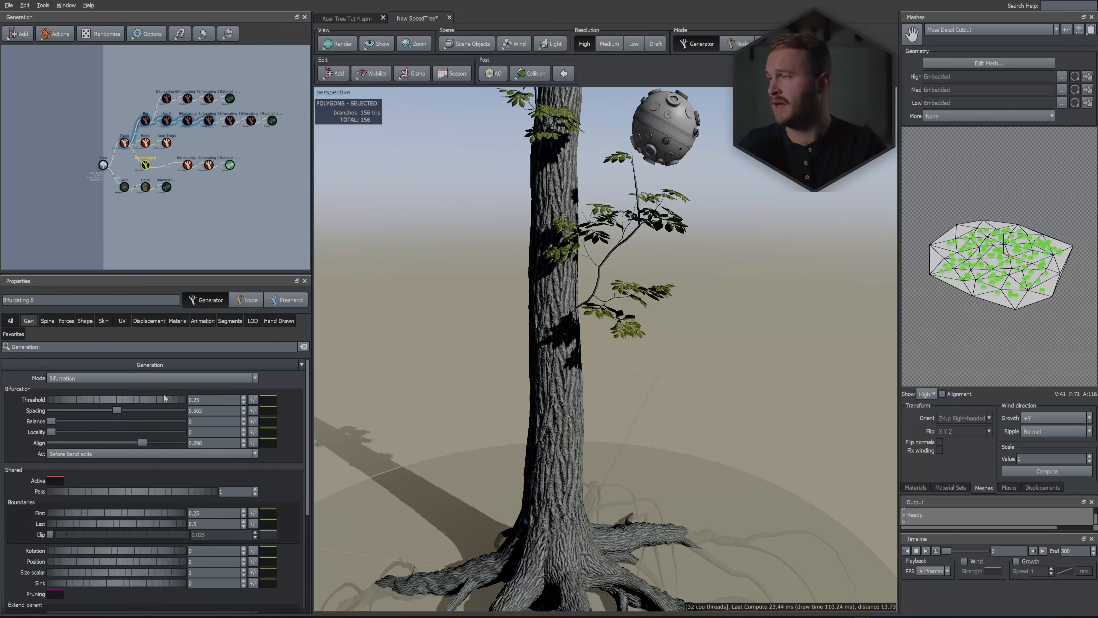
scroll(661, 326, "down", 5)
left_click_drag(660, 326, 649, 277)
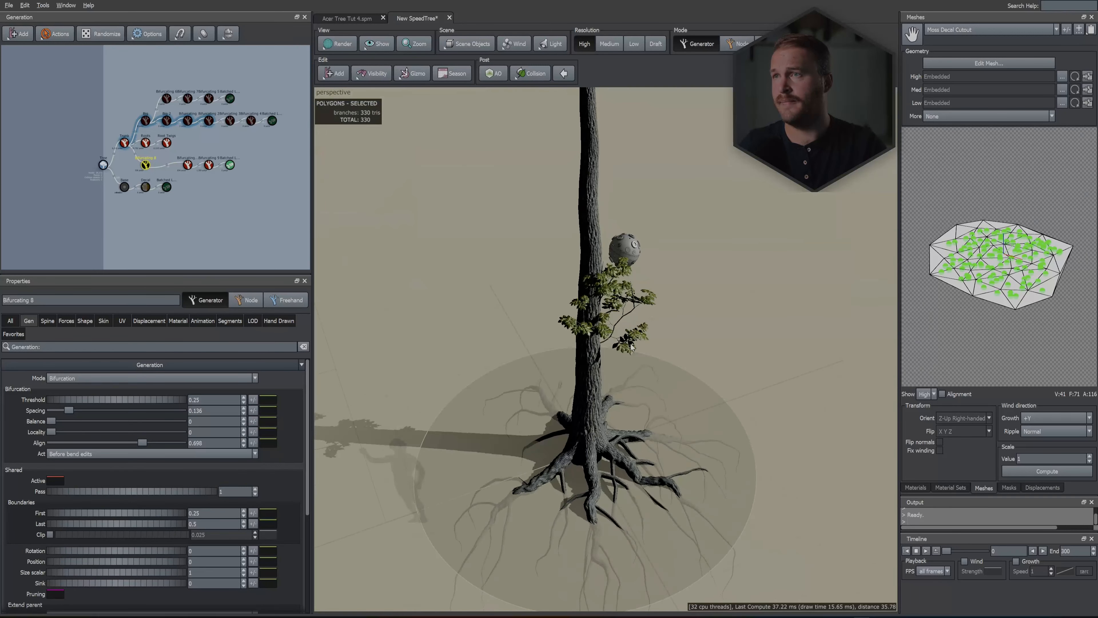
Switch the Bifurcating 8 generation mode to Interval and set its spiral to 2 and spread to 1.
left_click(67, 377)
left_click(67, 370)
left_click_drag(461, 344, 437, 329)
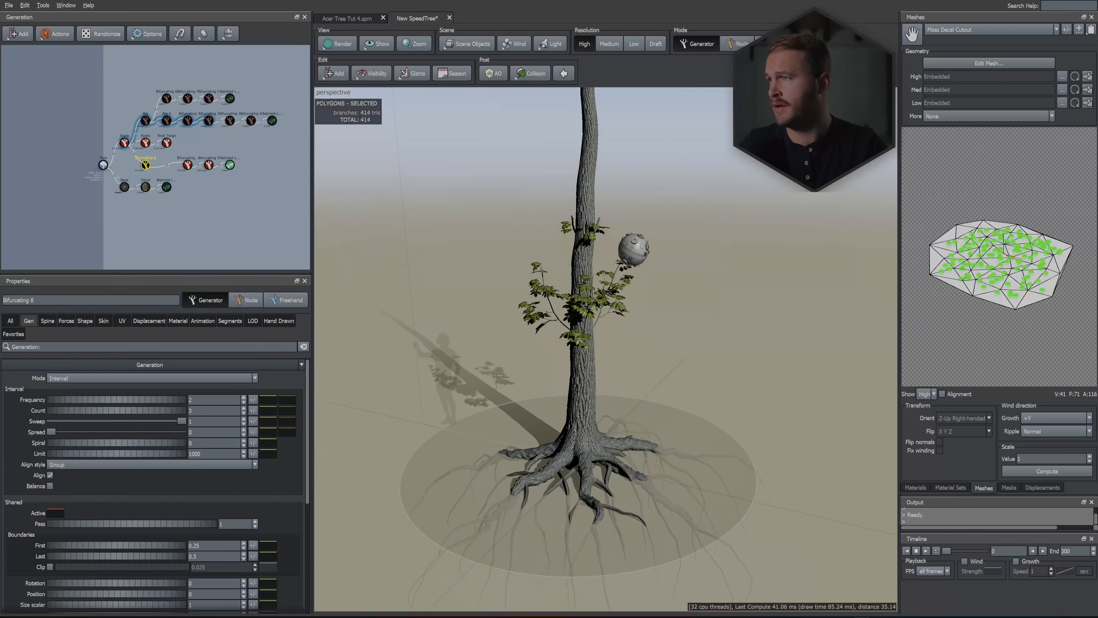
left_click_drag(203, 443, 141, 441)
type("2")
key("Return")
left_click_drag(51, 431, 195, 435)
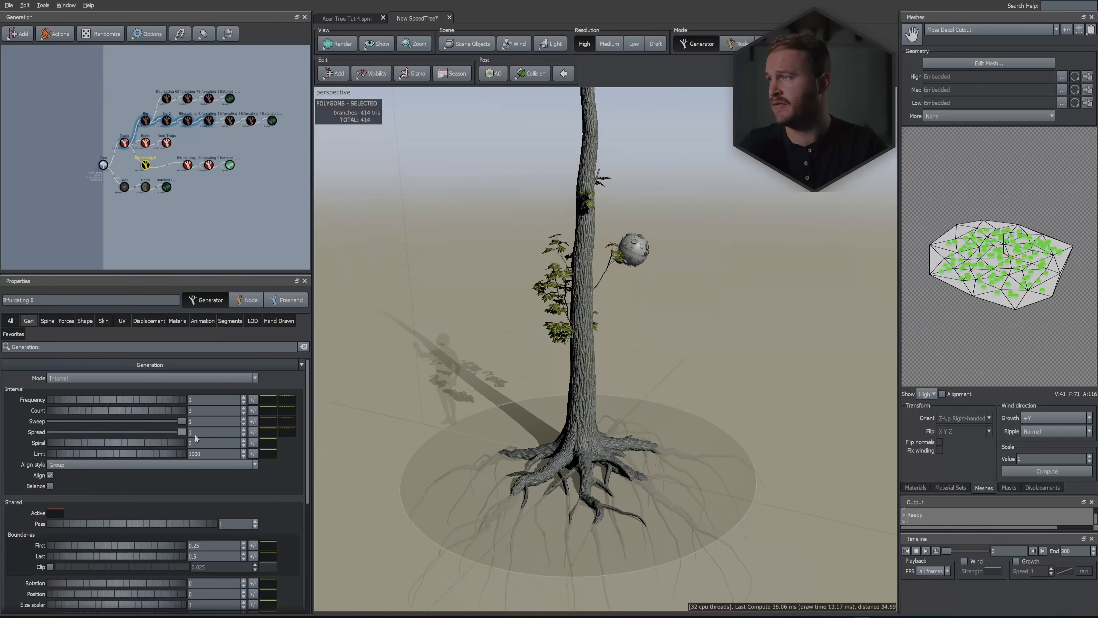
left_click_drag(459, 385, 219, 207)
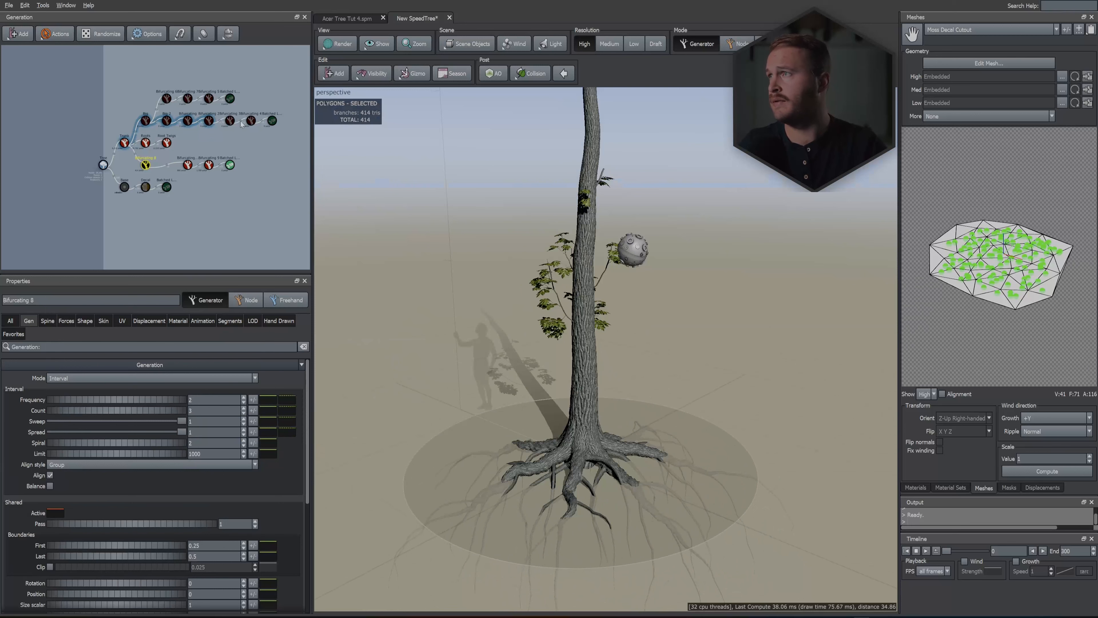
Unhide the original branch and leaf generators and the Base, Decal and batched-leaf moss generators.
left_click_drag(135, 77, 274, 126)
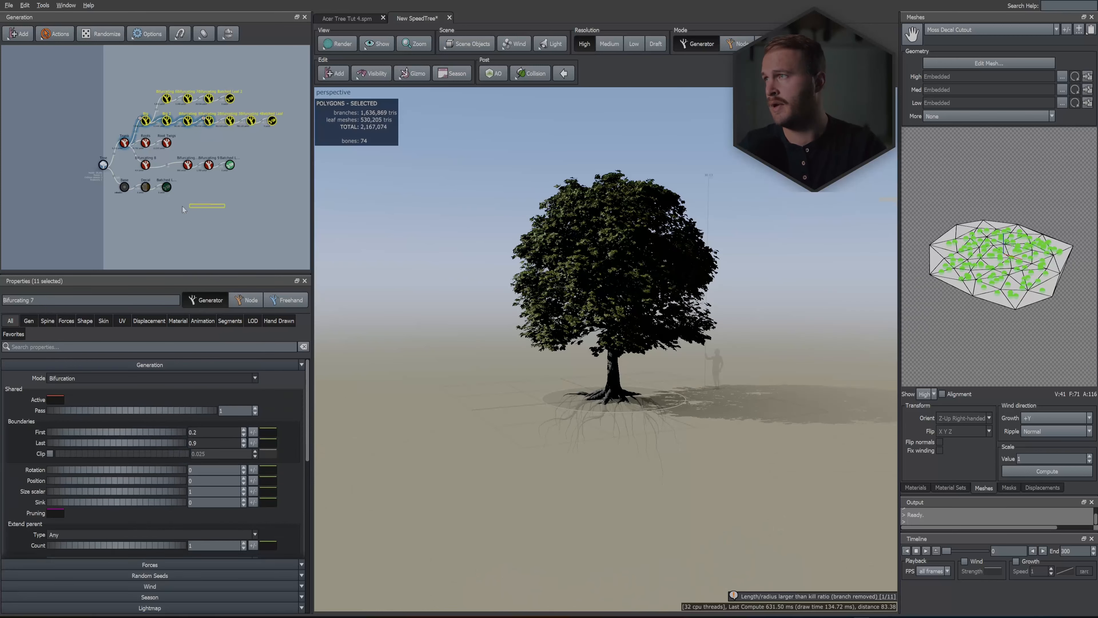
left_click_drag(227, 206, 116, 184)
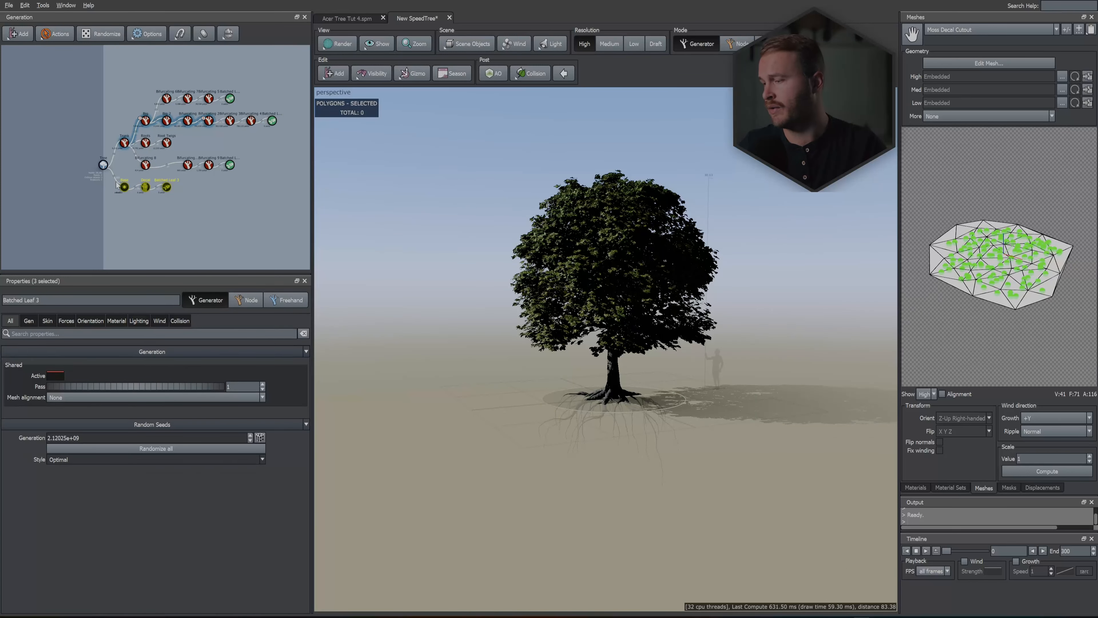
key("h")
scroll(620, 248, "up", 5)
left_click_drag(620, 250, 467, 277)
scroll(616, 336, "down", 4)
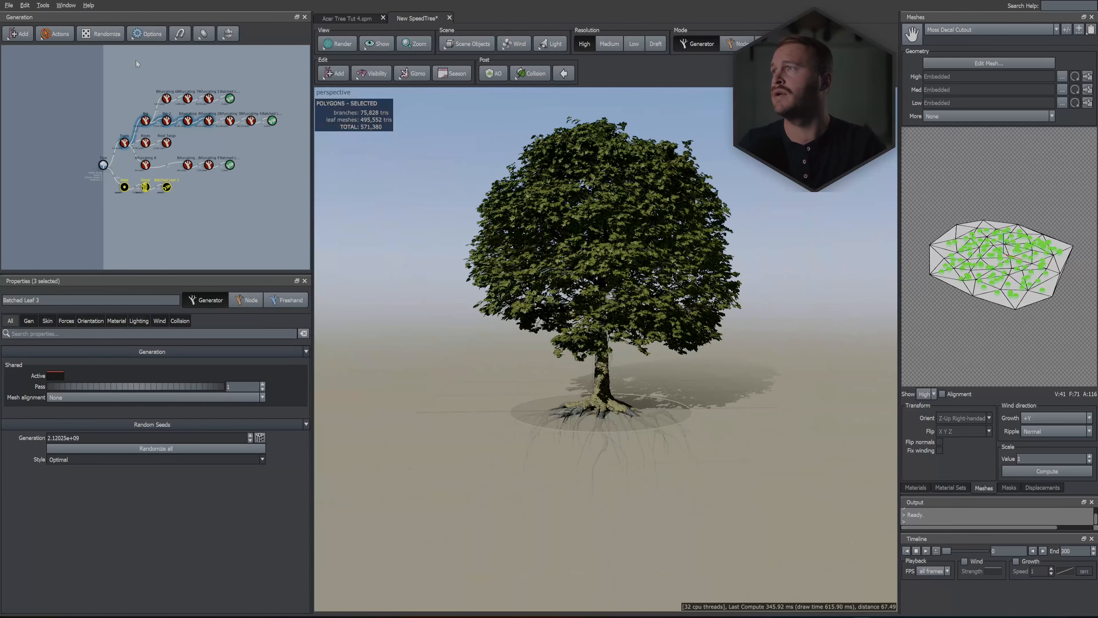
Randomize the whole tree with no generator selected and inspect the canopy up close.
left_click(110, 47)
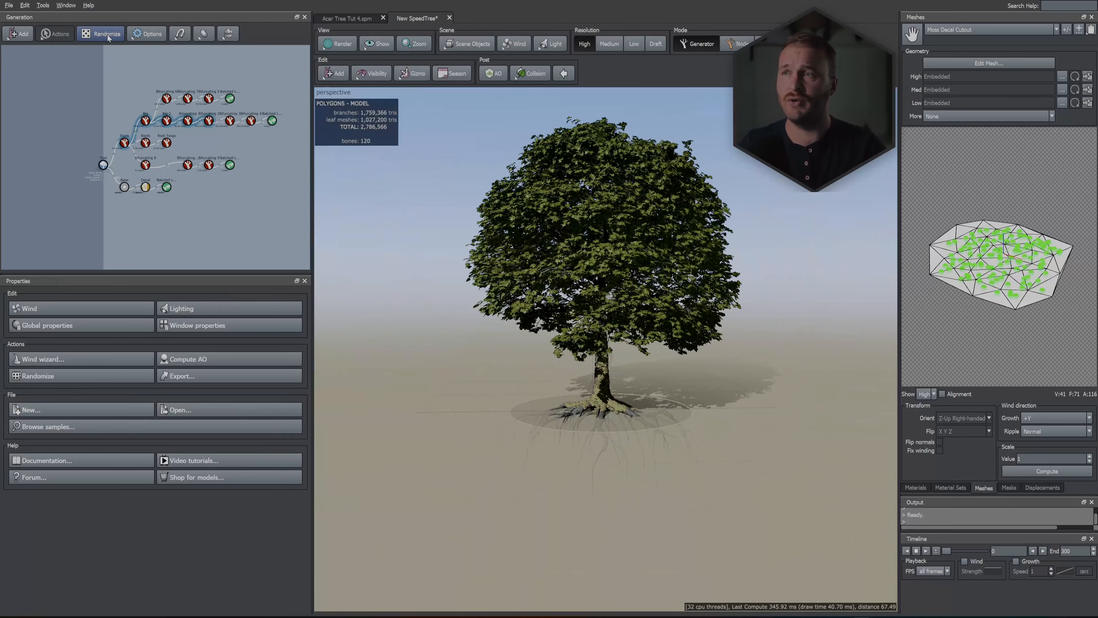
left_click(107, 34)
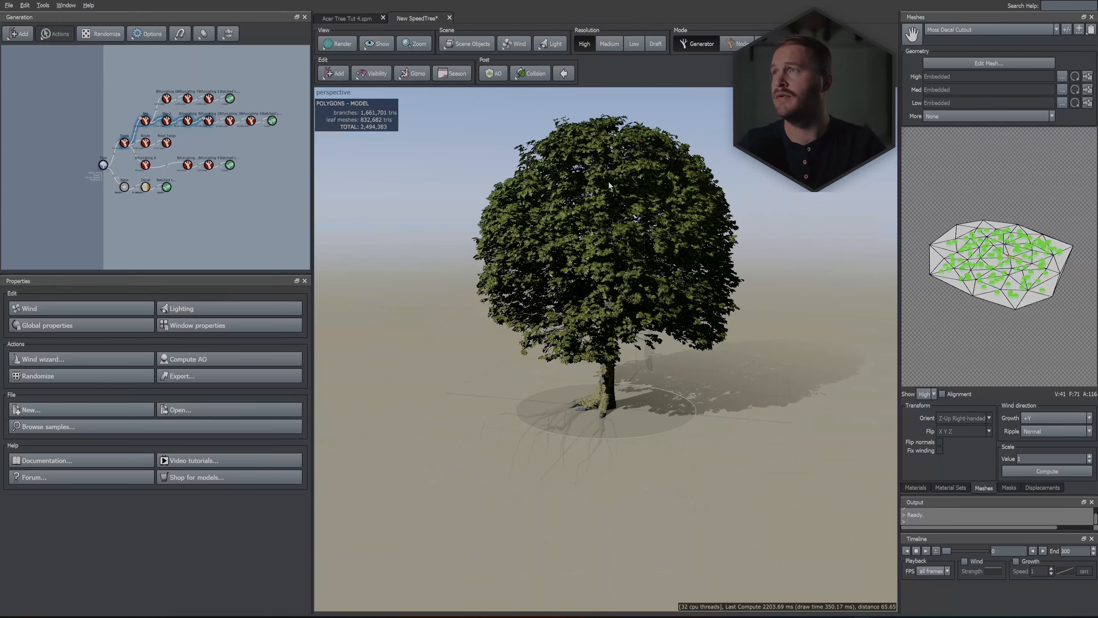
scroll(609, 185, "up", 5)
middle_click_drag(625, 165, 625, 175)
scroll(622, 186, "up", 3)
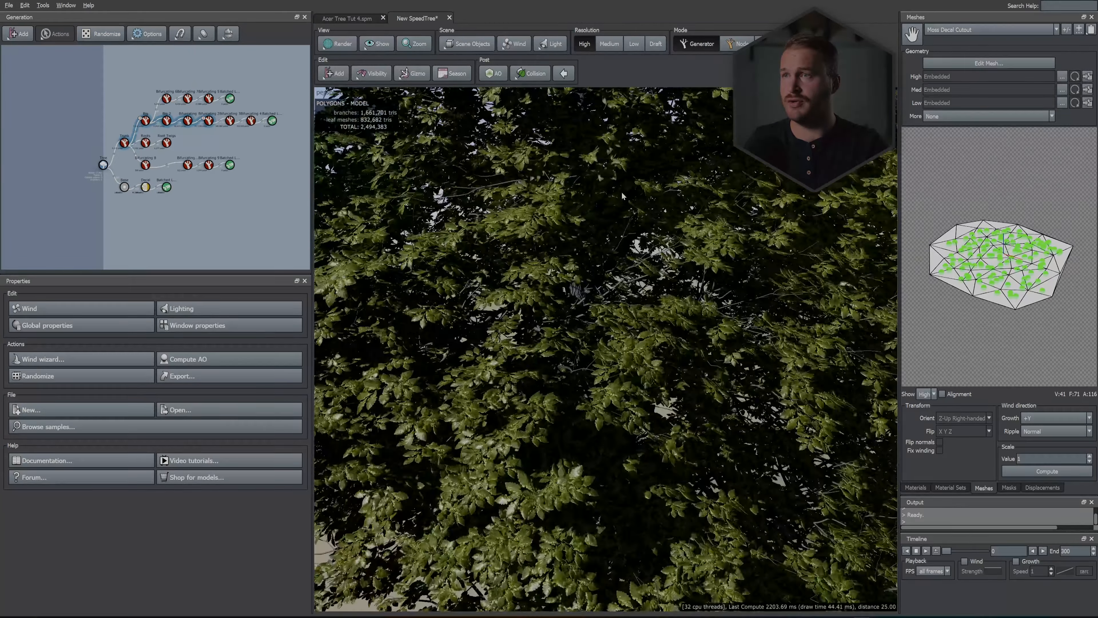
scroll(621, 192, "down", 5)
scroll(498, 135, "up", 1)
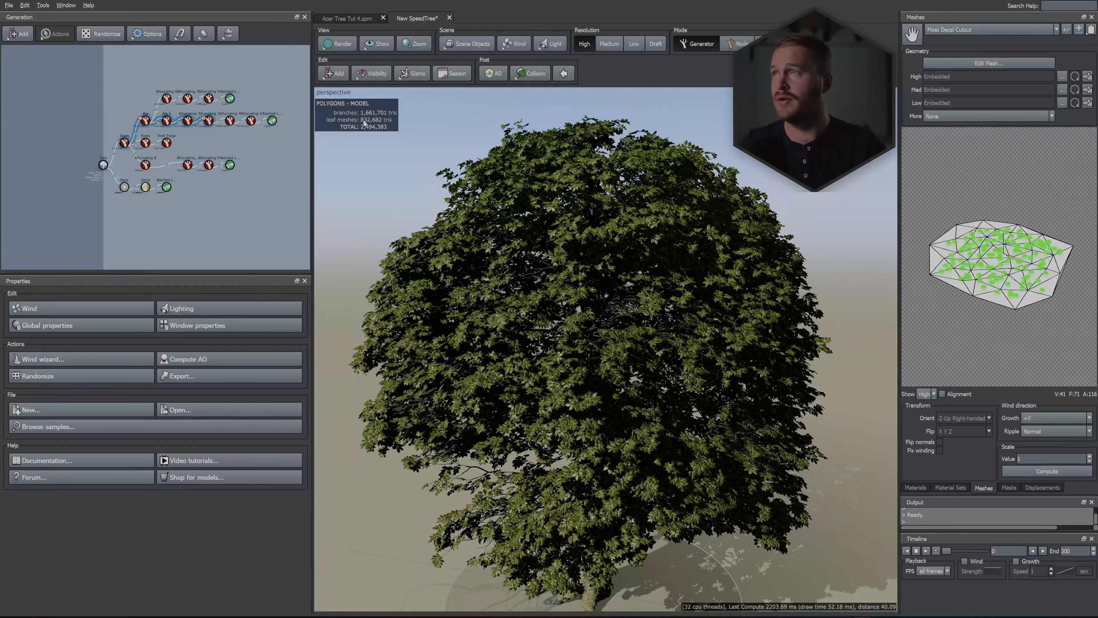
Set the relative segment length of the Bifurcating 4 generator to 0.05.
left_click(251, 121)
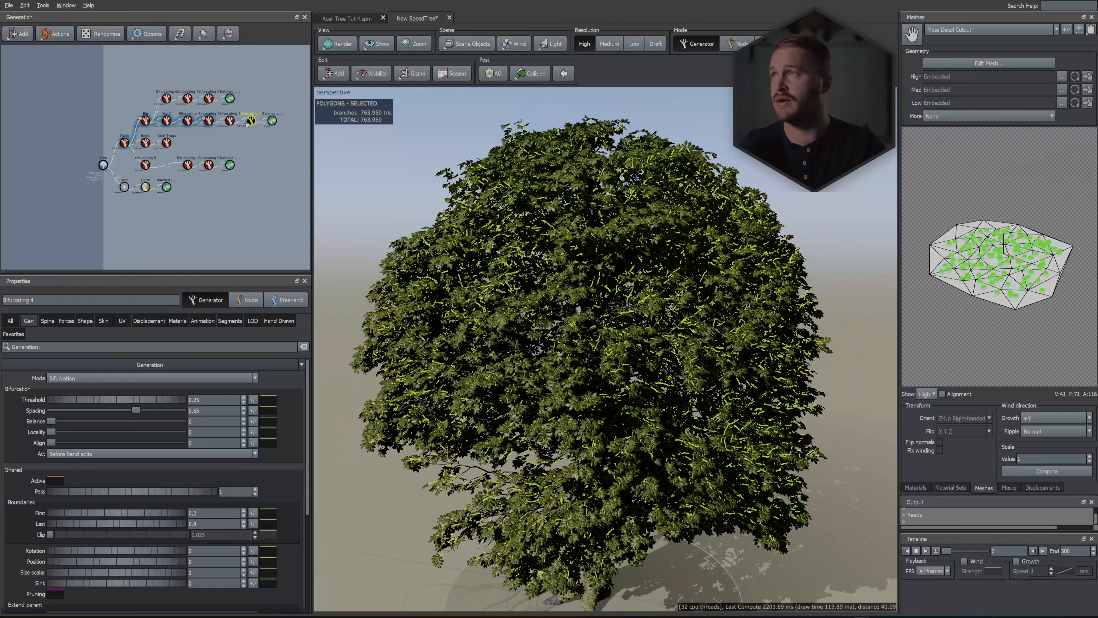
left_click(230, 321)
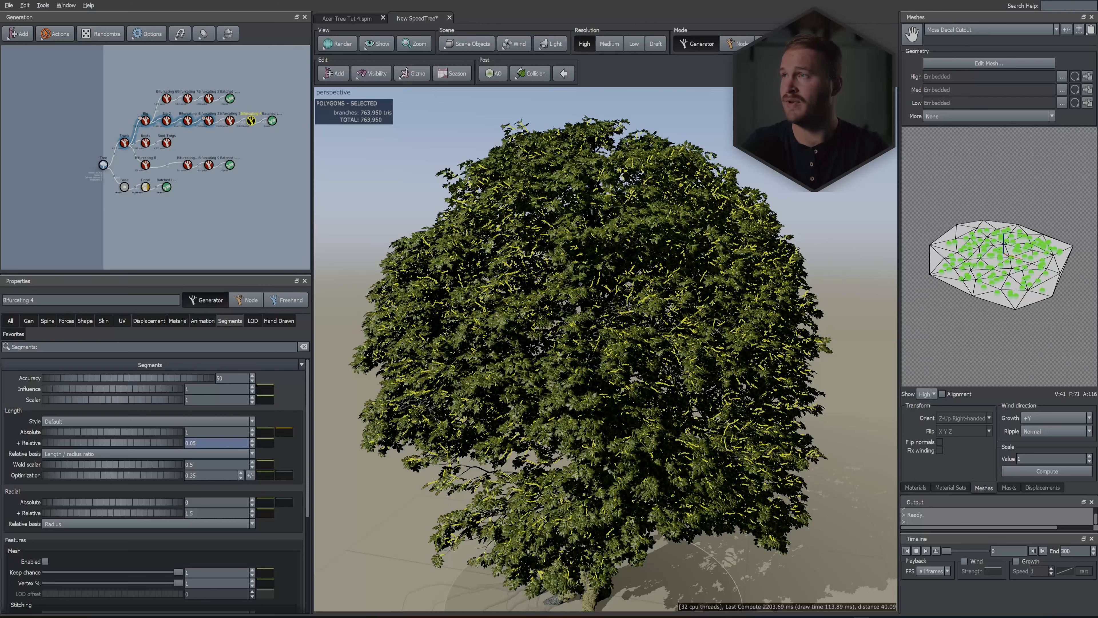
key("Return")
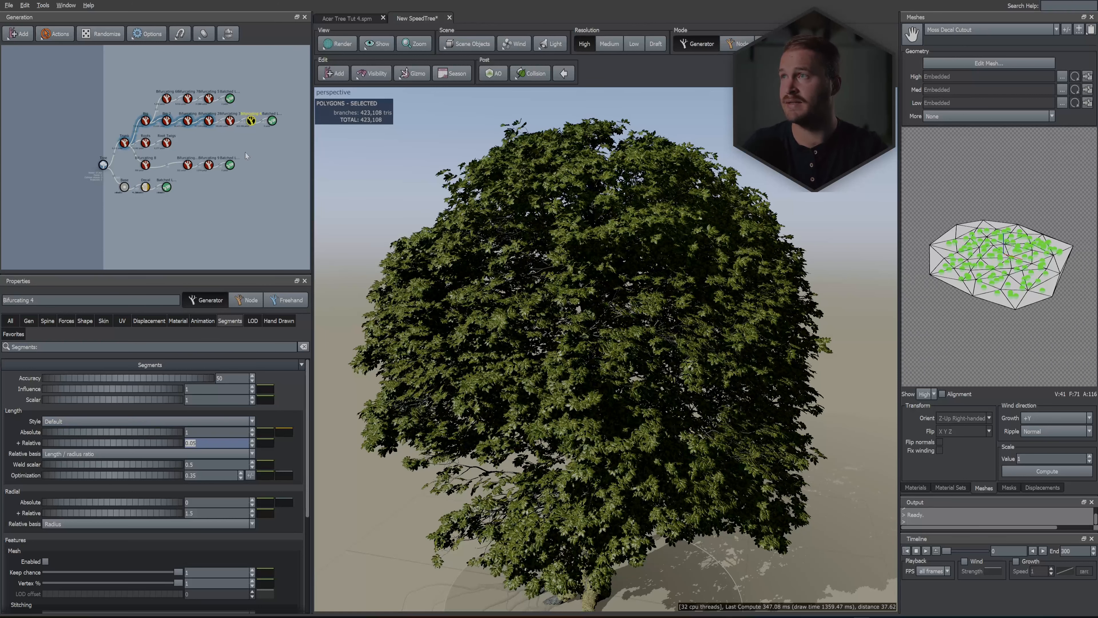
Set the relative segment length of the Bifurcating 3 generator to 0.05.
left_click(230, 121)
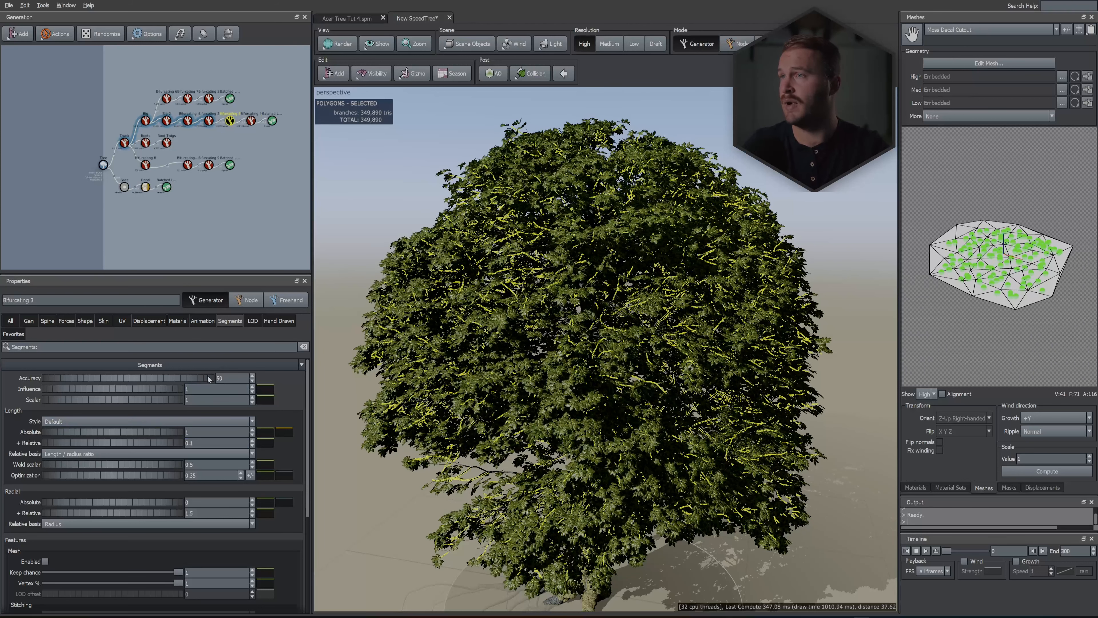
left_click(216, 443)
type("5")
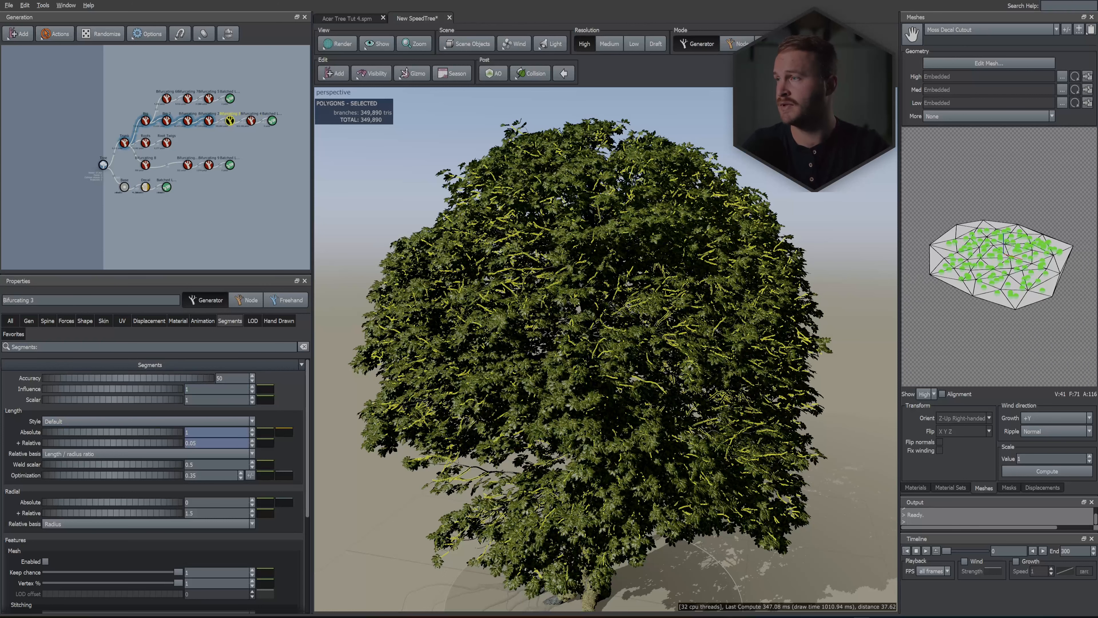
key("Return")
Lower the relative segment length of the Bifurcating 2 generator and review the whole tree.
left_click(216, 442)
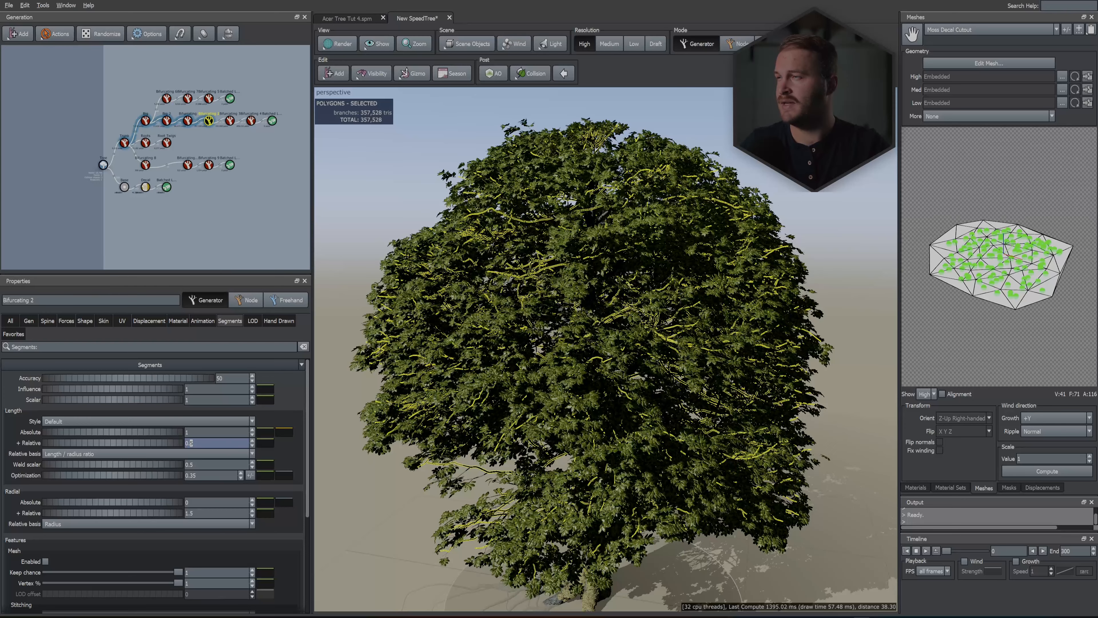
left_click_drag(415, 230, 713, 245)
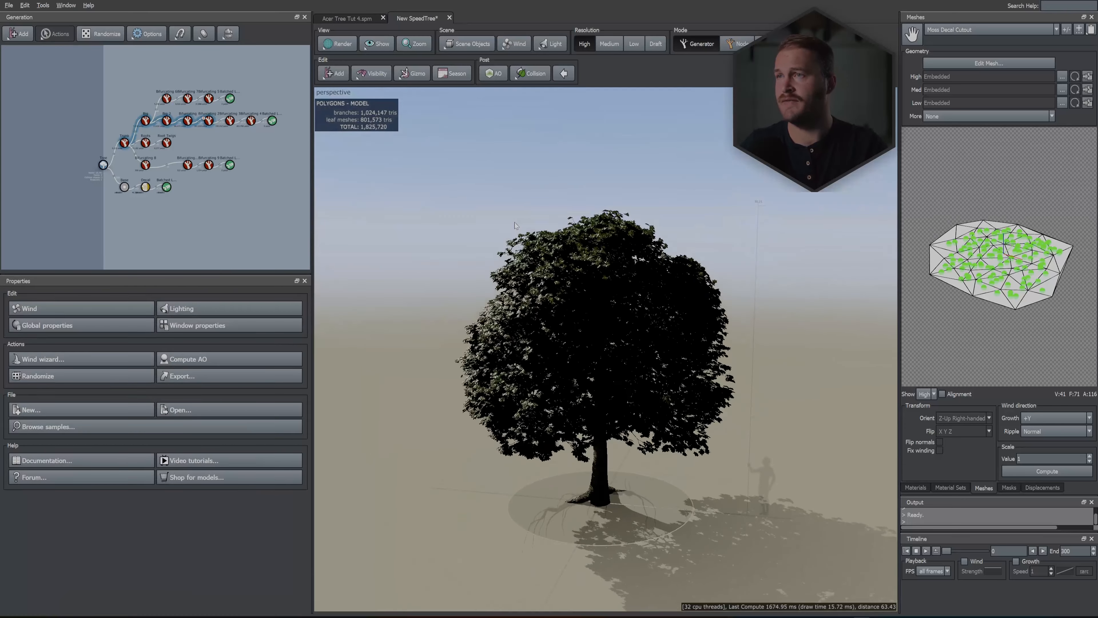
left_click_drag(649, 258, 692, 260)
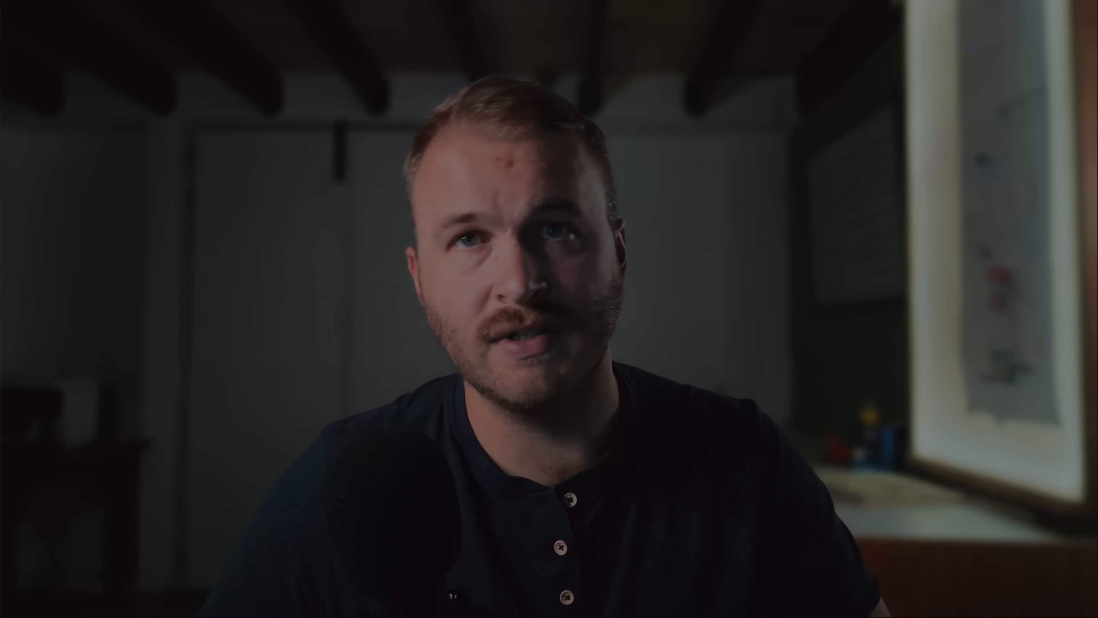